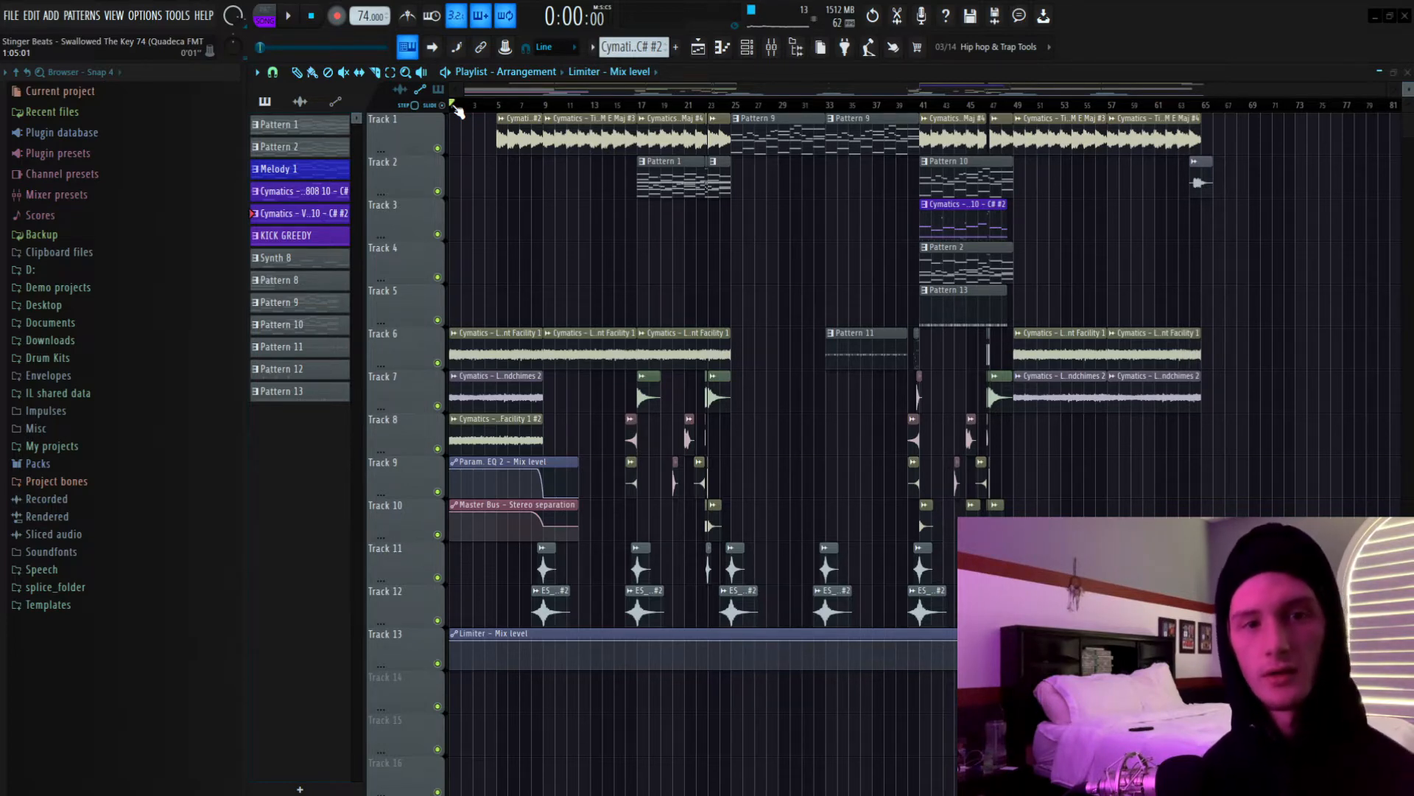
Solo the ambience layers on Tracks 6, 7 and 8 together and select the Water Treatment Facility clip on Track 8.
scroll(458, 110, "up", 3)
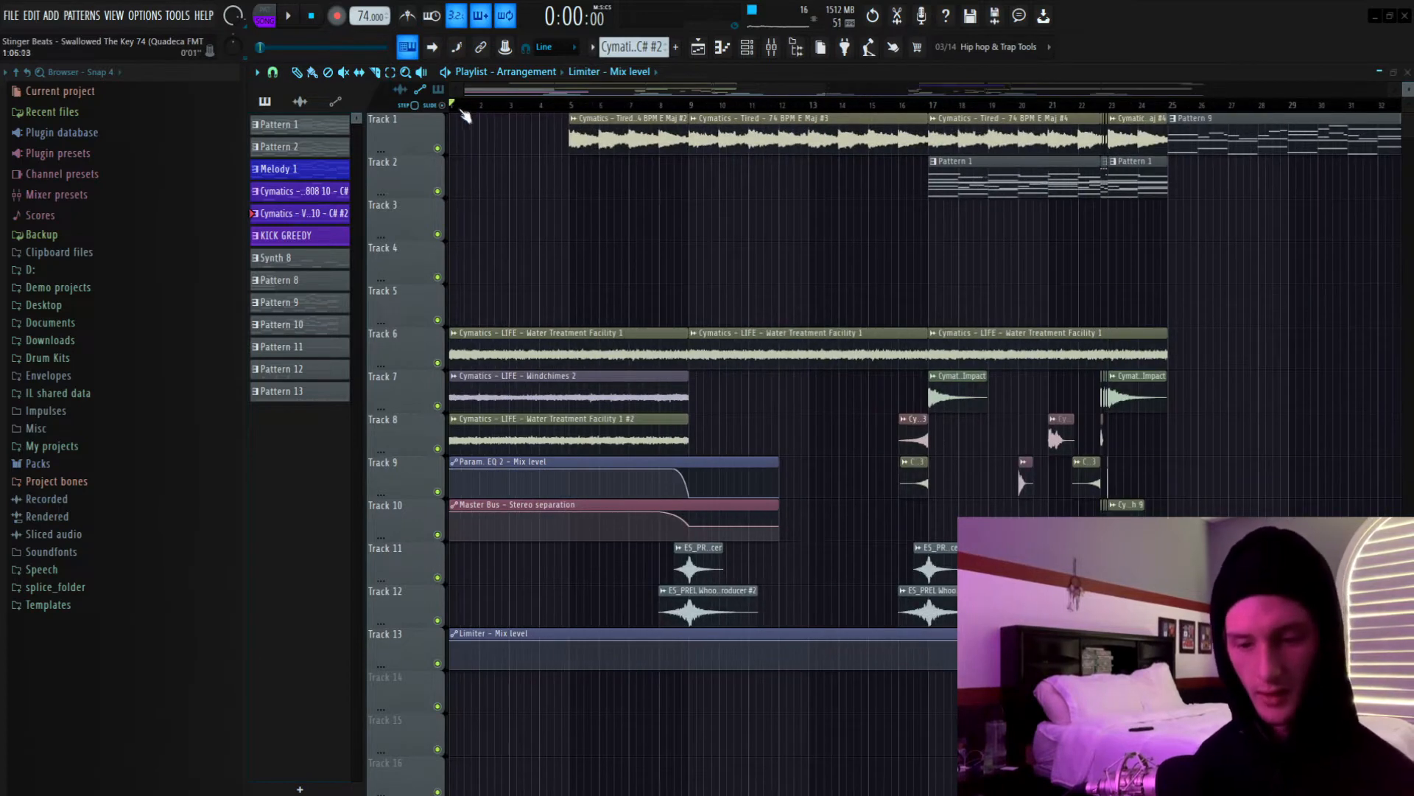
scroll(458, 110, "up", 2)
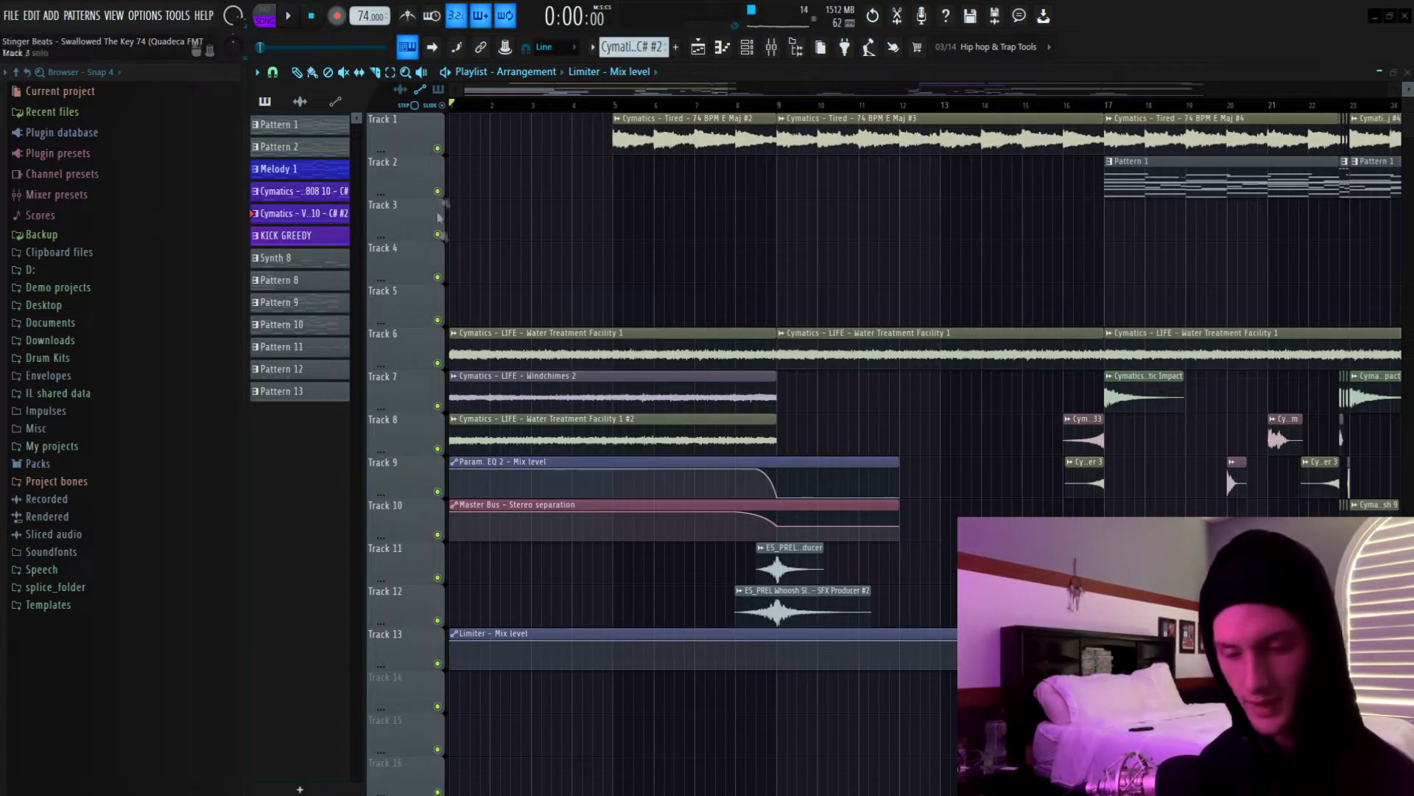
right_click(437, 362)
left_click(437, 405)
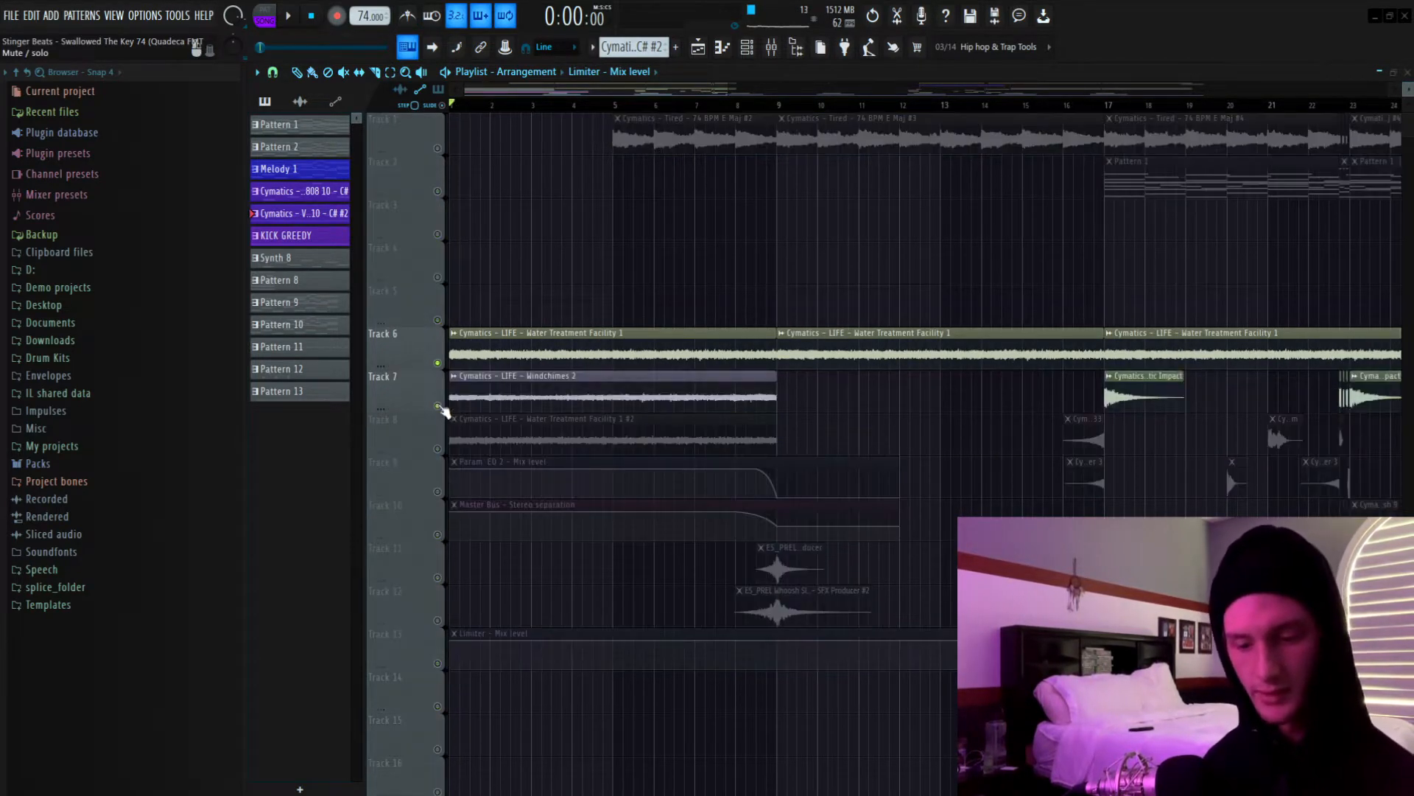
left_click(438, 448)
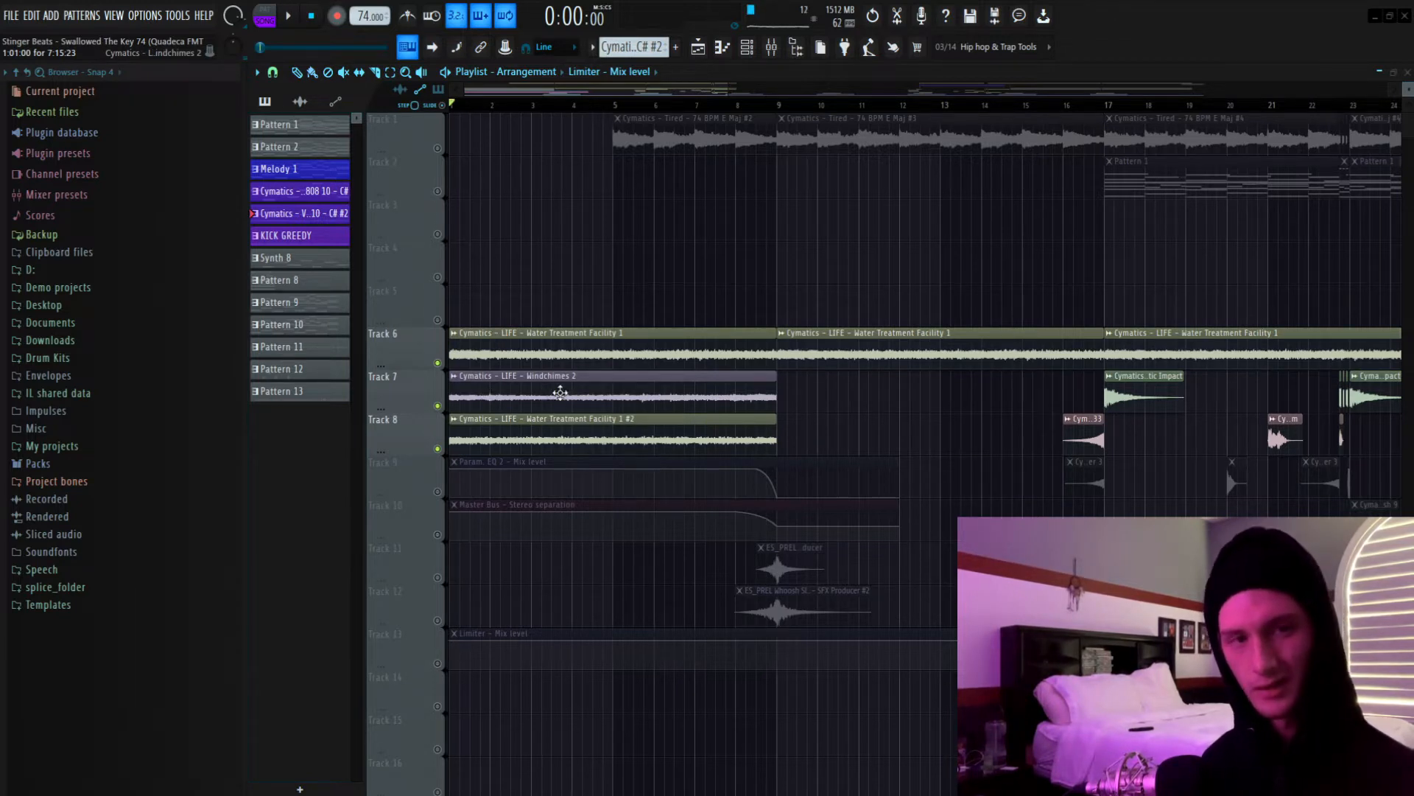
left_click(548, 429)
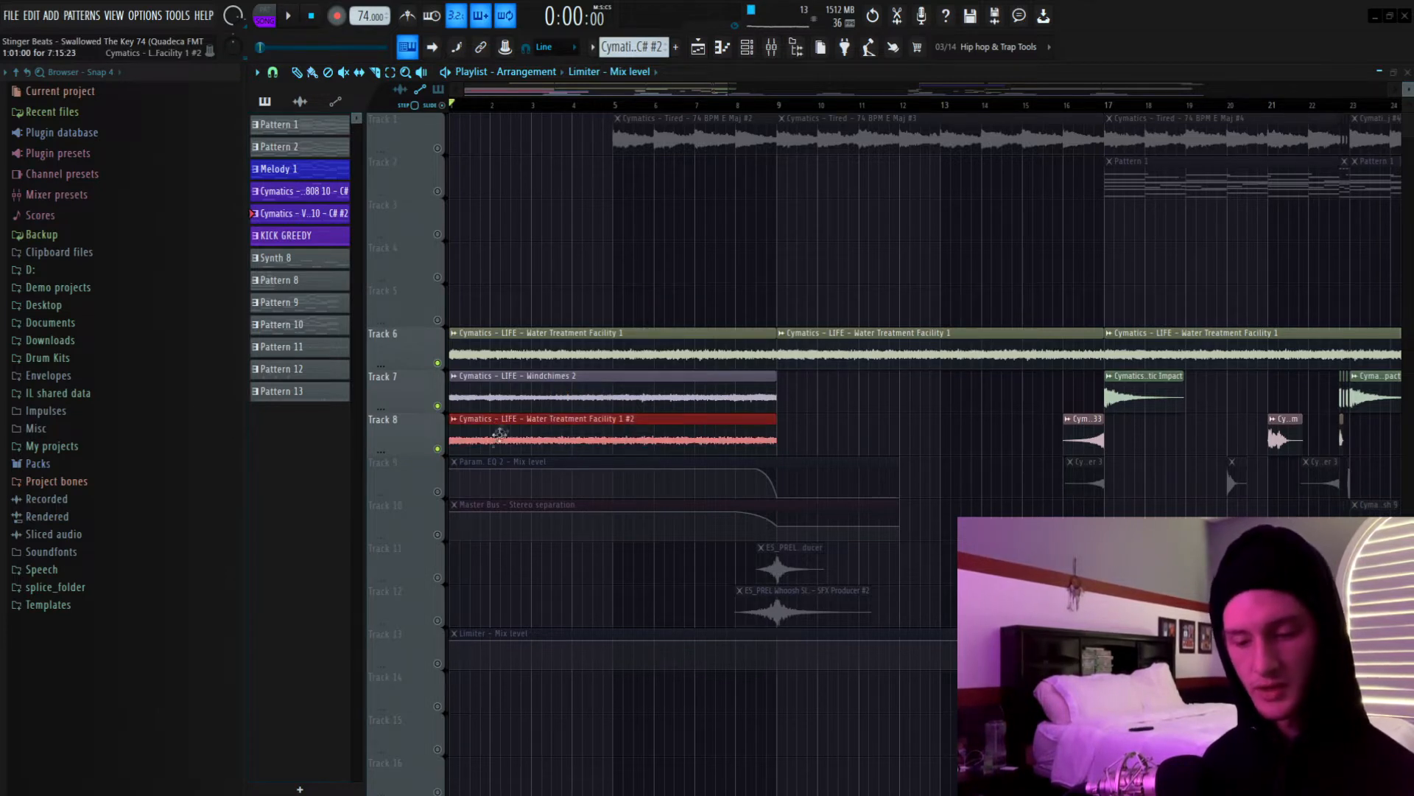
Audition the Water Treatment Facility ambience on Track 6 and the Windchimes ambience on Track 7, each soloed in turn.
right_click(438, 363)
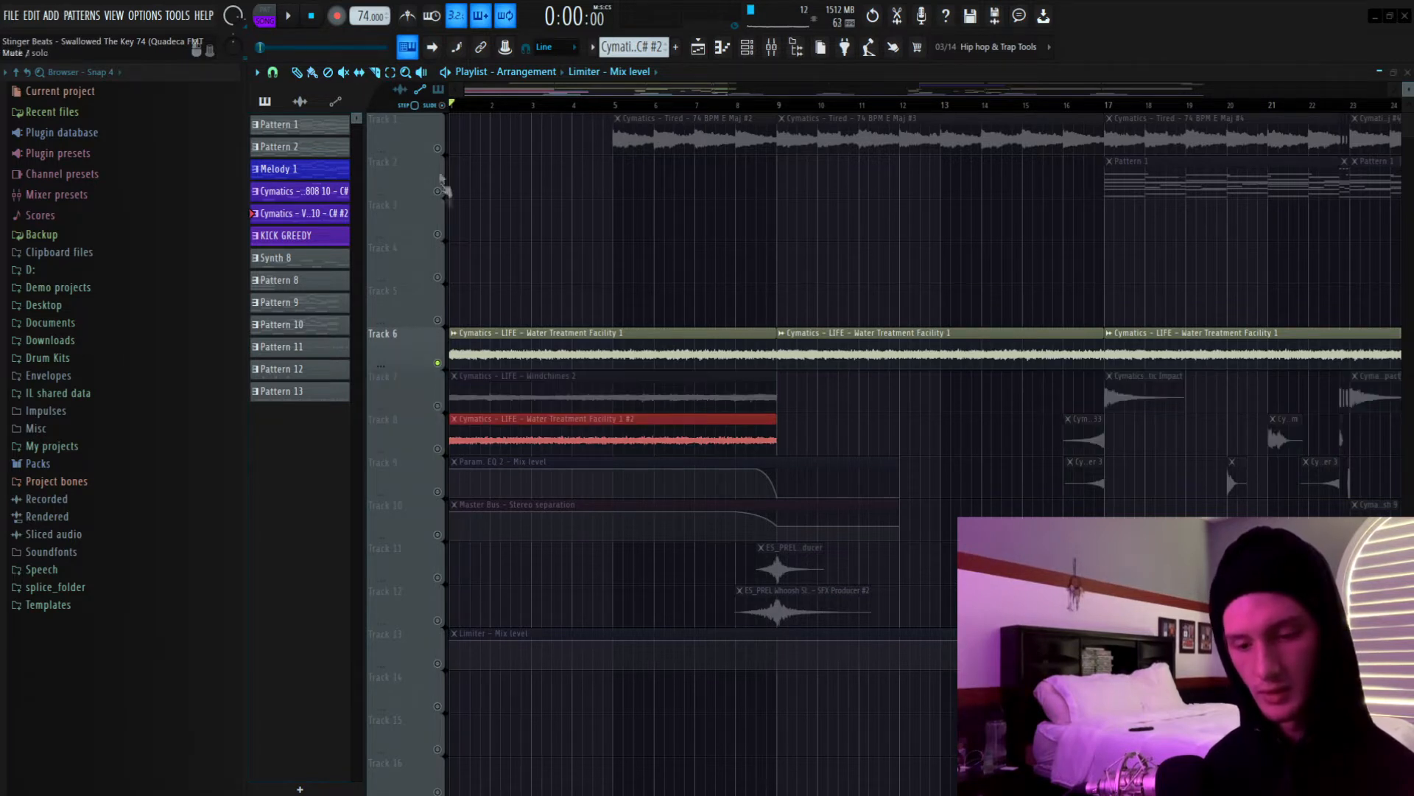
key("space")
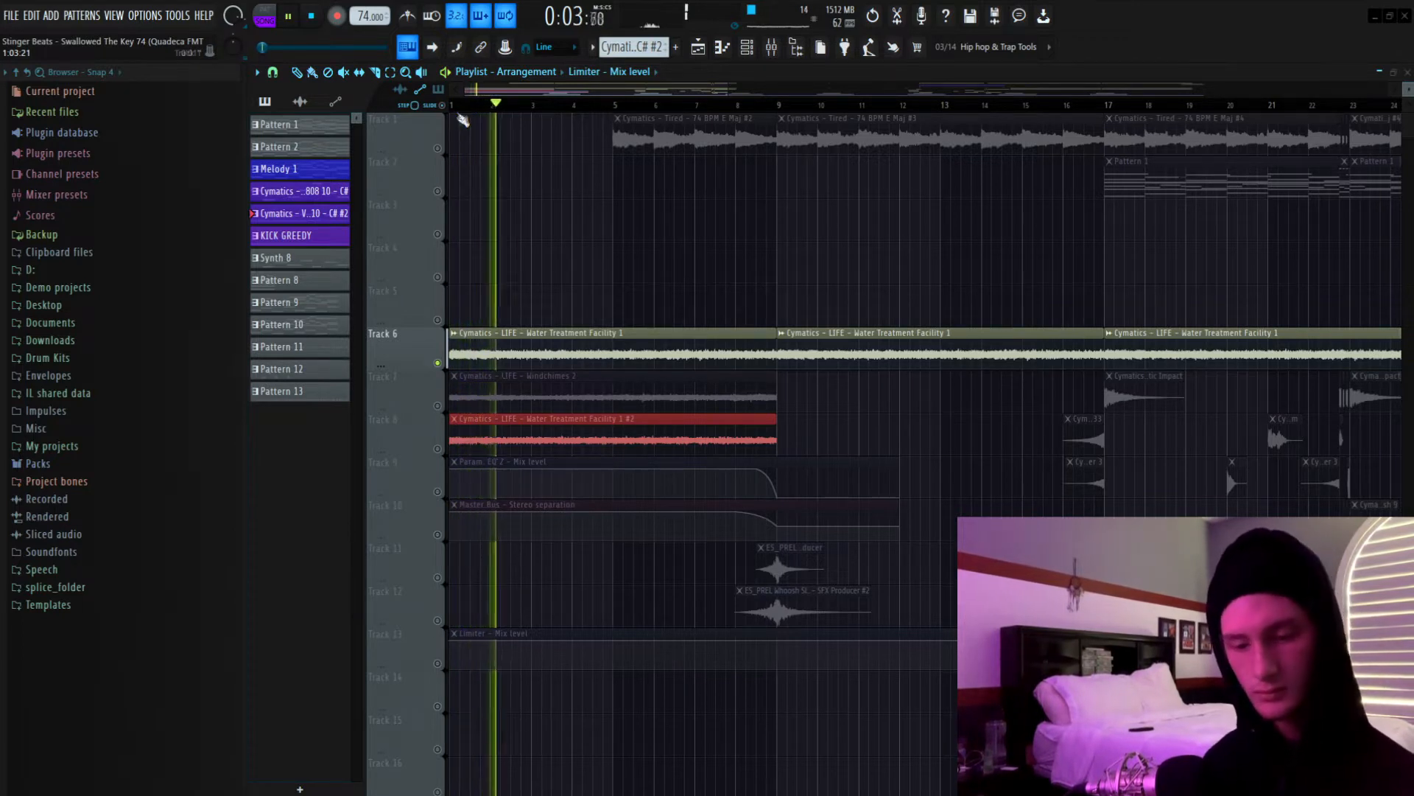
key("space")
right_click(438, 406)
key("space")
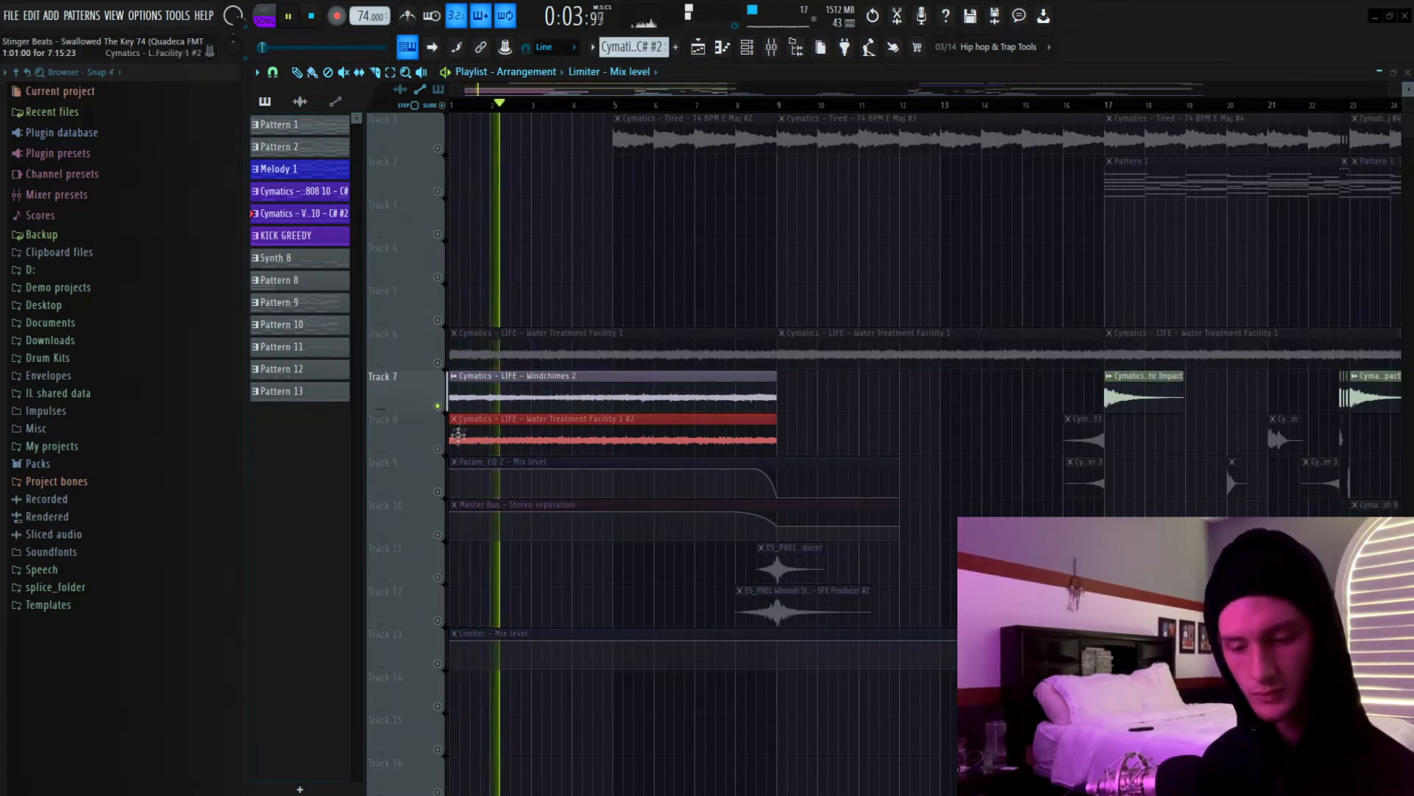
key("space")
Solo Track 8 and inspect the dblue Glitch v1.3 effect on mixer insert 15, closing the plugin when done.
right_click(437, 449)
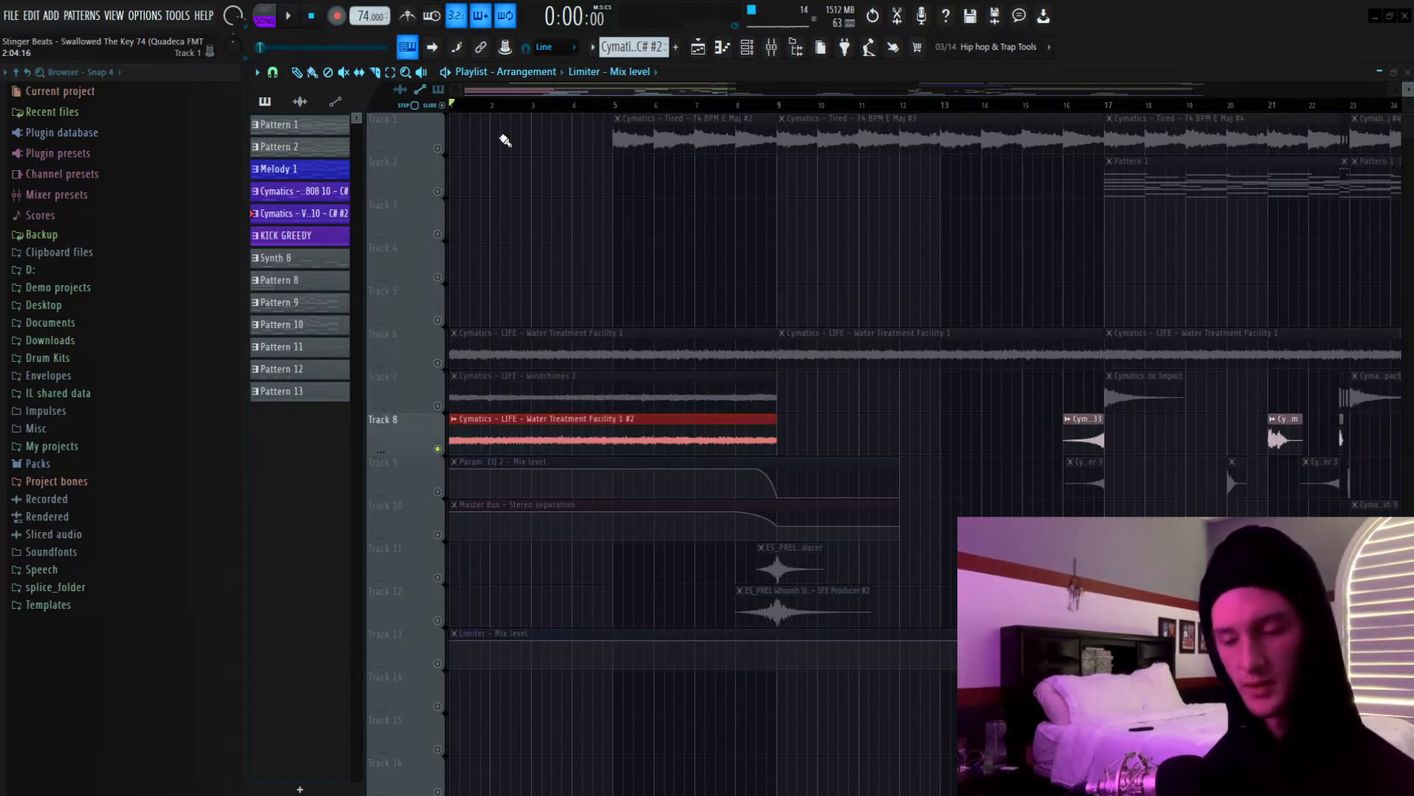
left_click(771, 47)
left_click(788, 251)
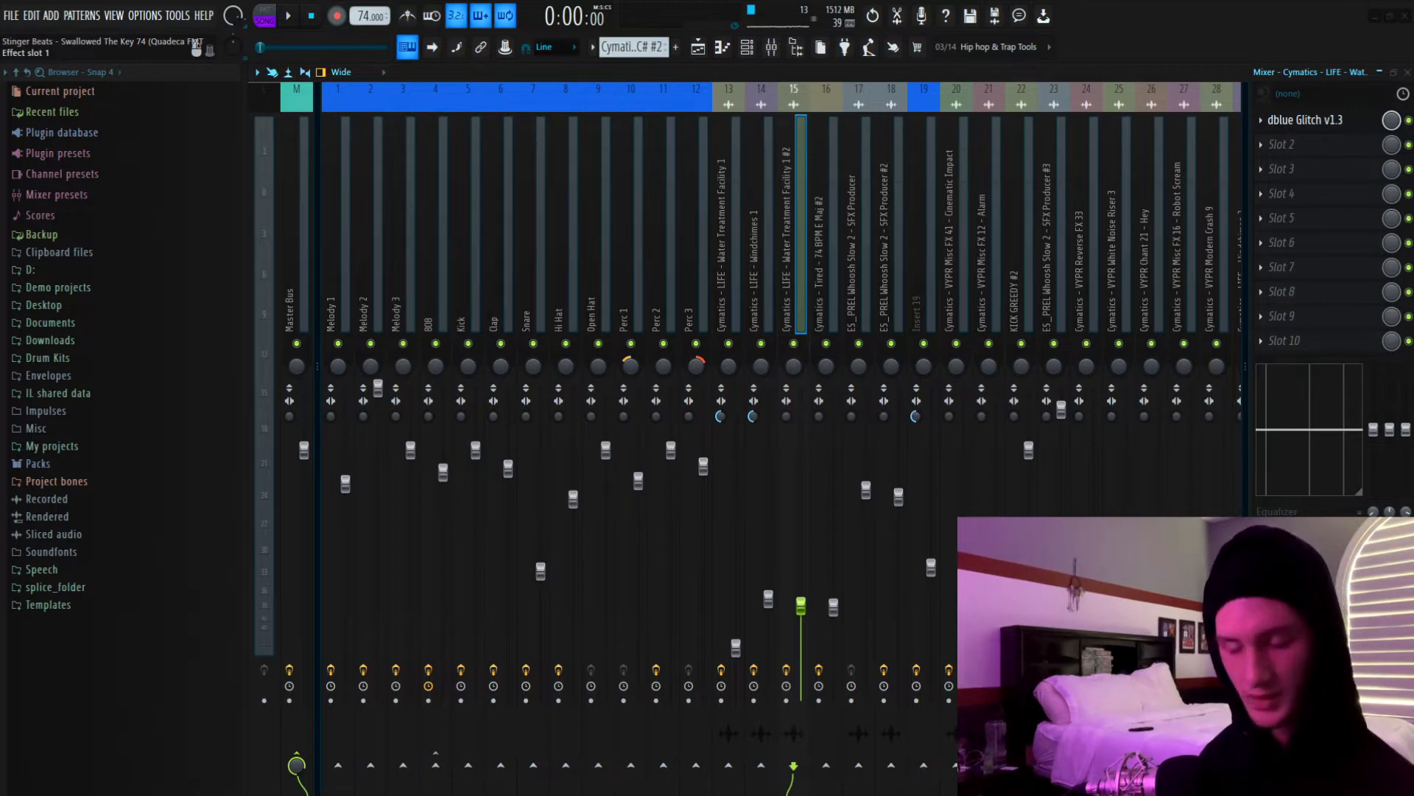
left_click(1305, 120)
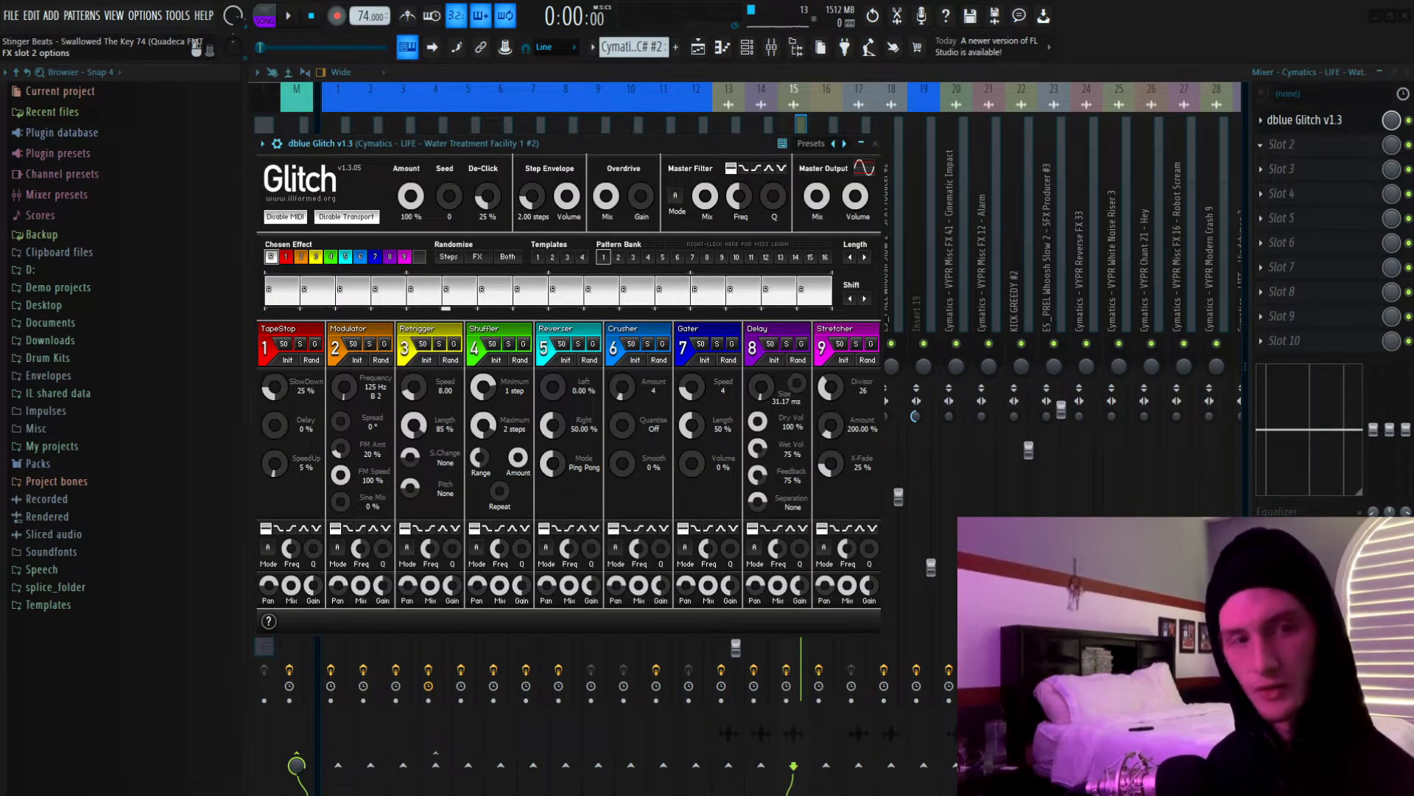
left_click_drag(597, 145, 938, 135)
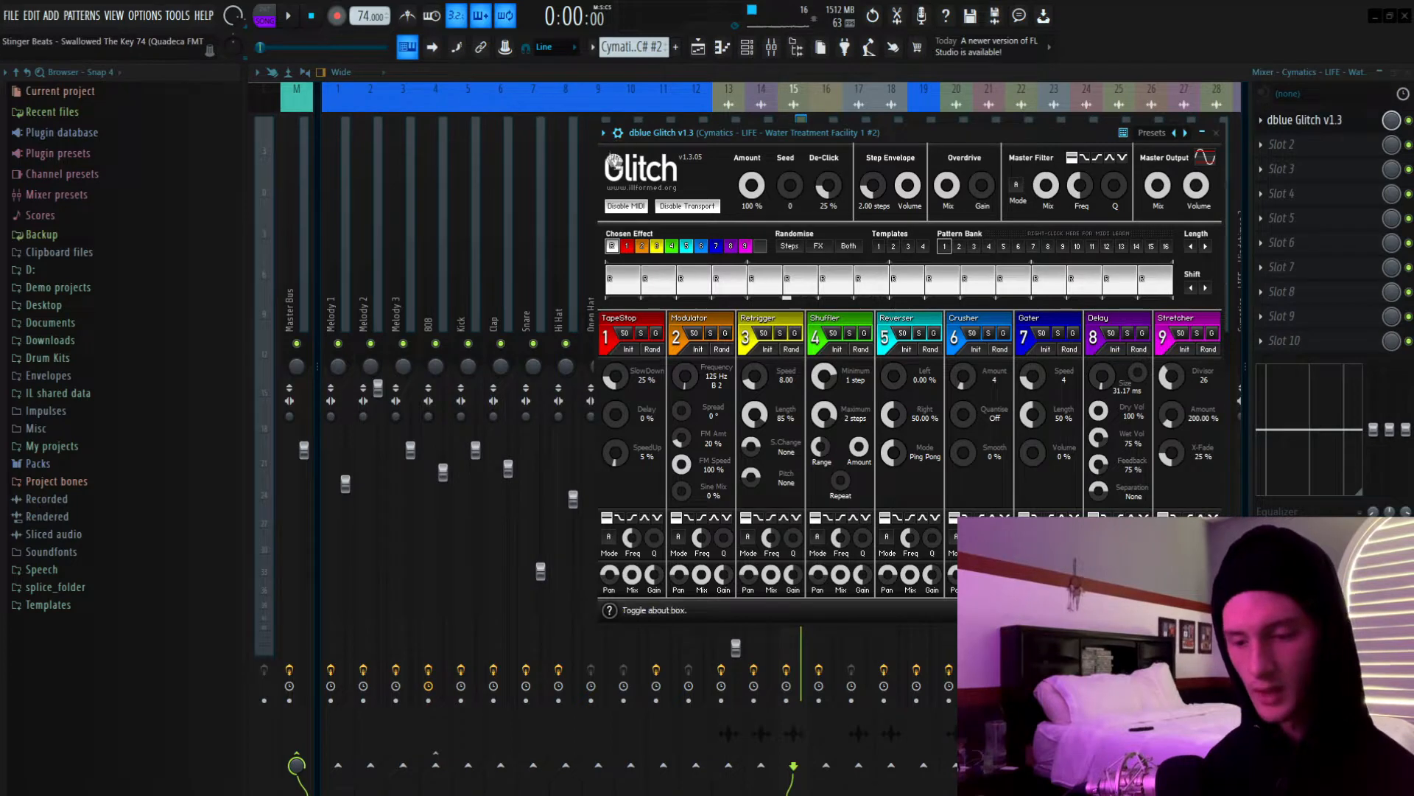
left_click(1216, 133)
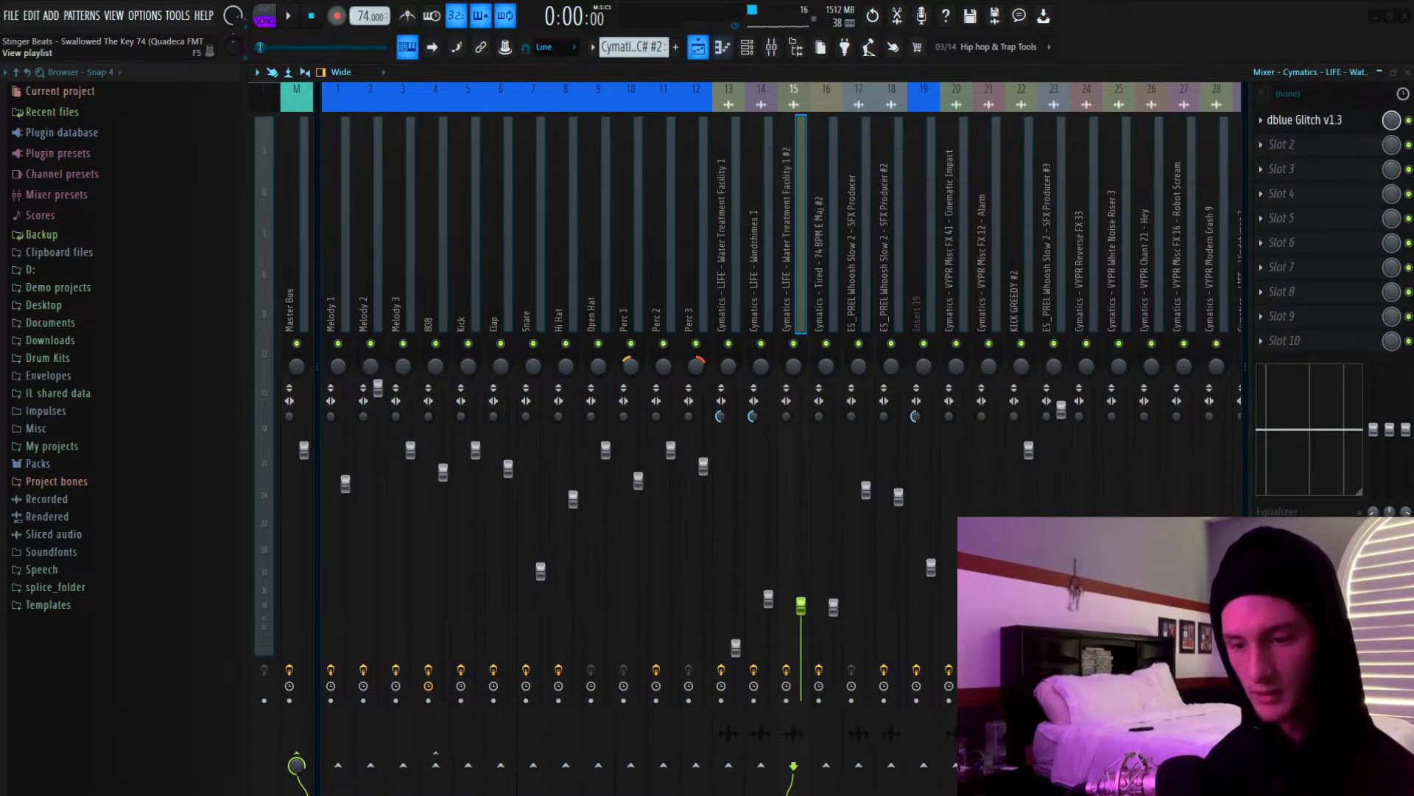
Return to the playlist and play the glitched ambience on soloed Track 8 from the beginning.
key("F5")
key("space")
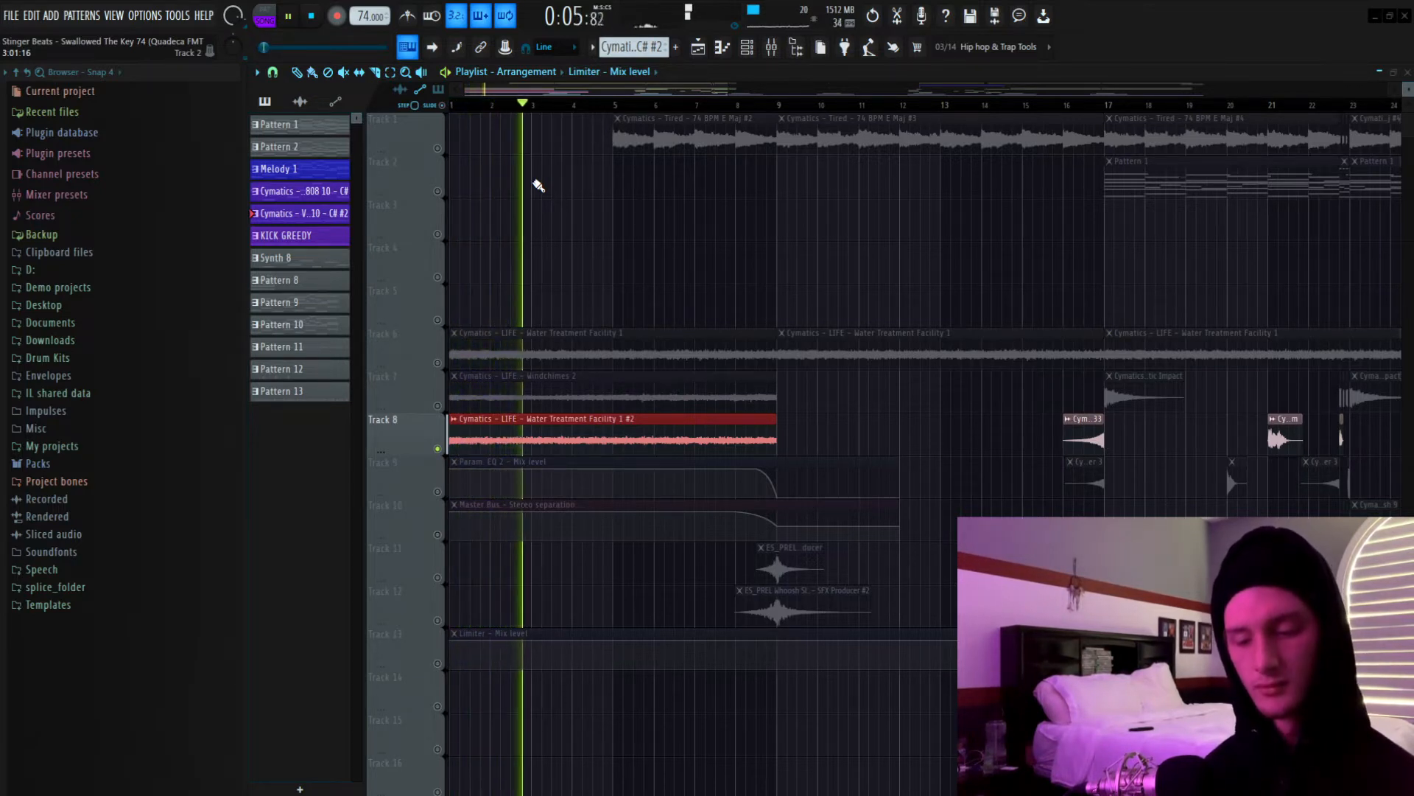
key("space")
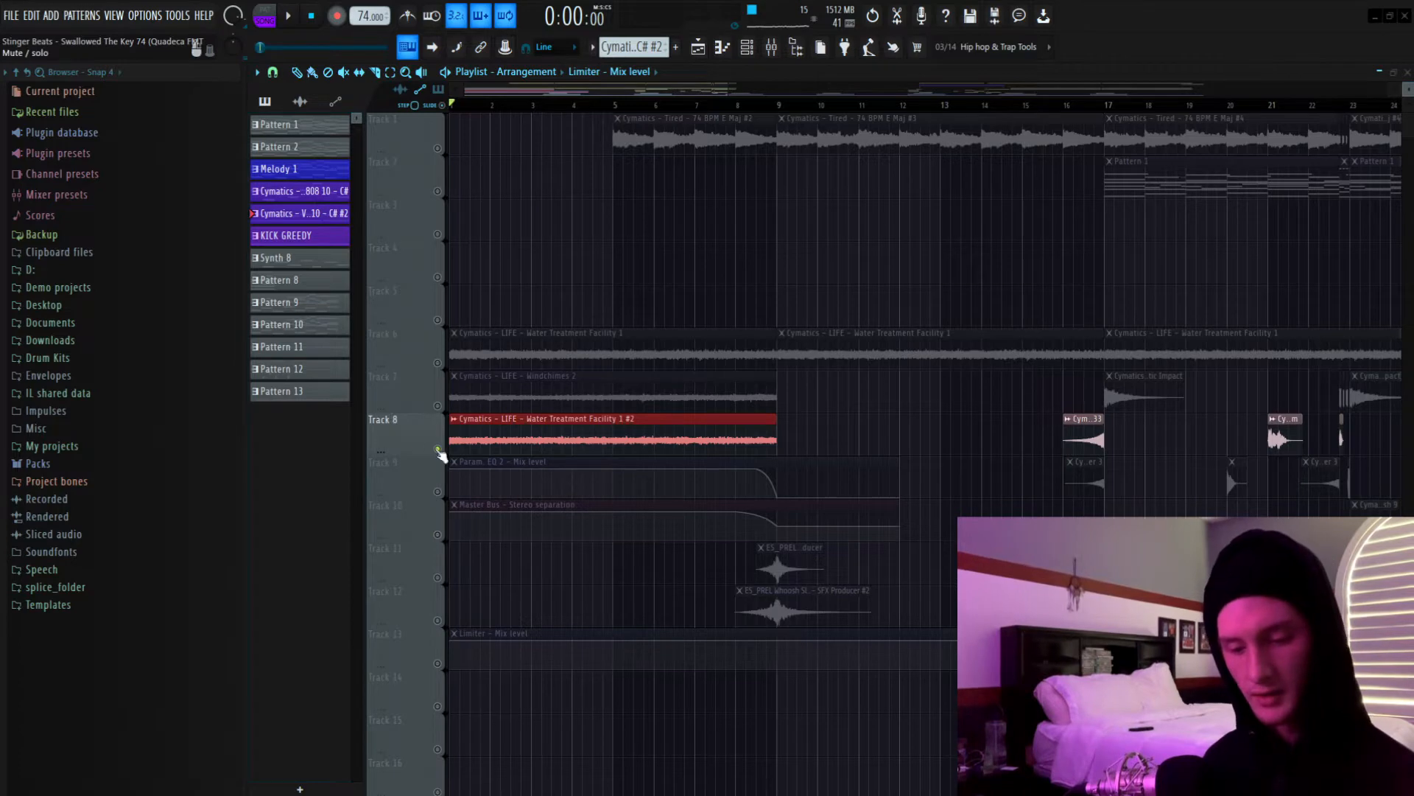
Solo the Param. EQ 2 automation on Track 9, inspect the second Fruity parametric EQ 2 on the Master Bus, and return to the playlist.
left_click(439, 464)
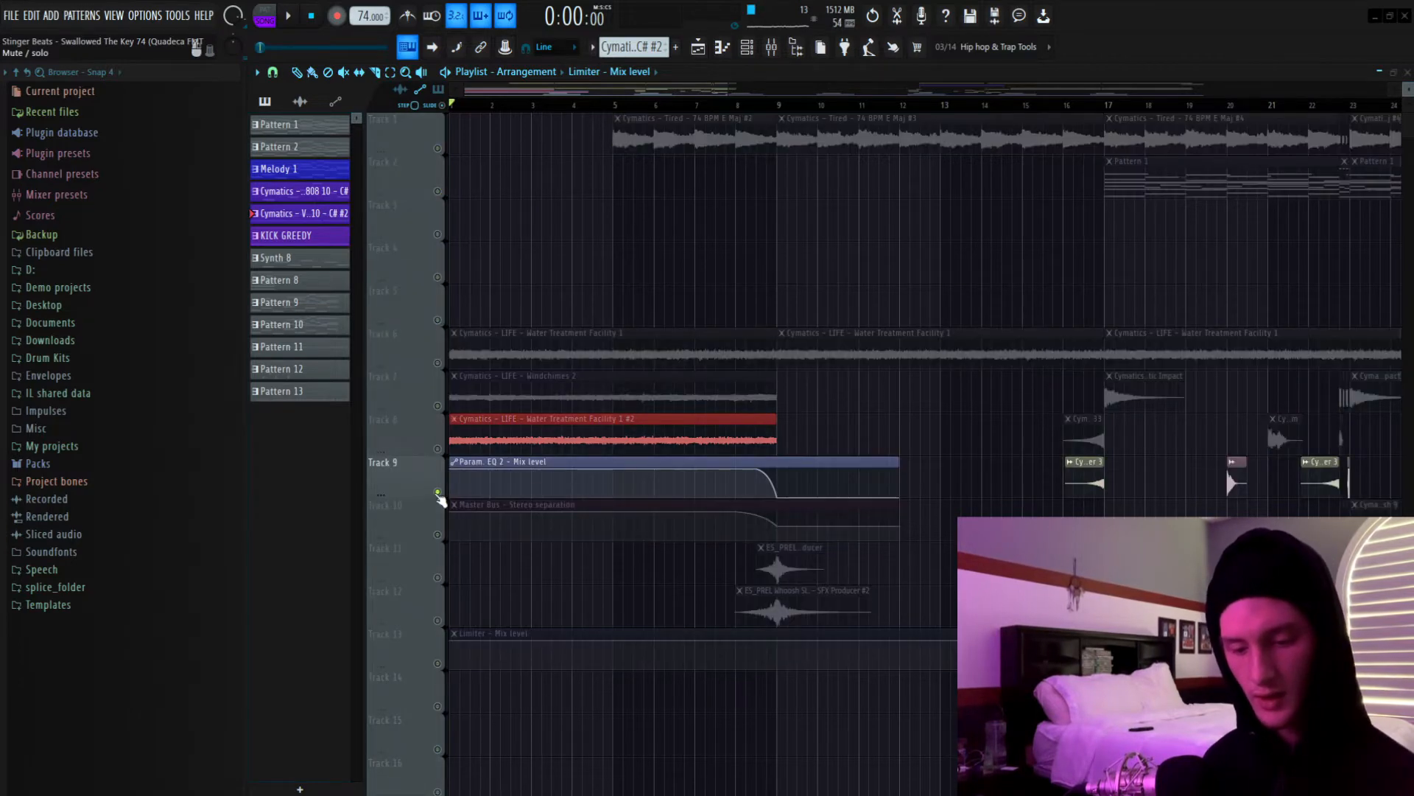
left_click(771, 46)
left_click(292, 258)
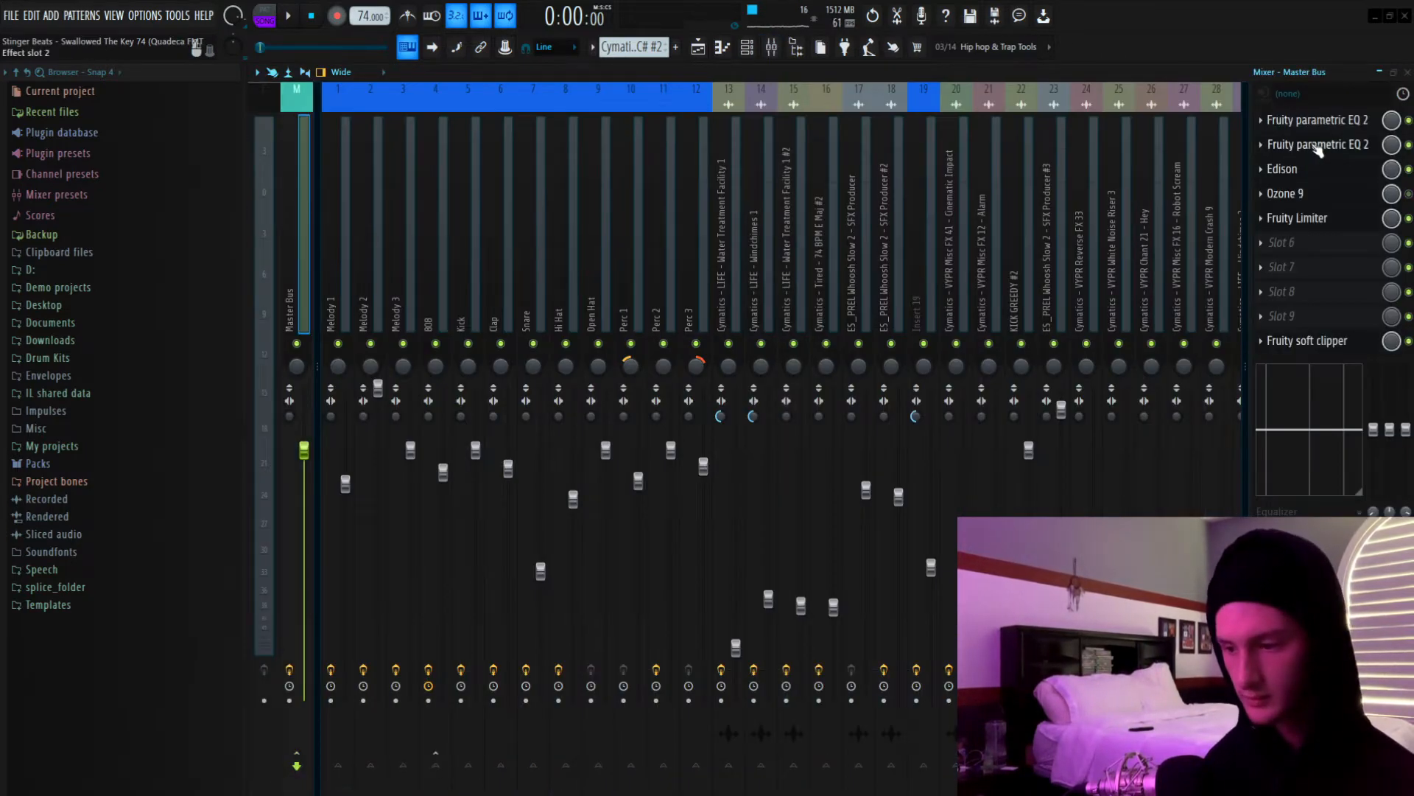
left_click(1343, 149)
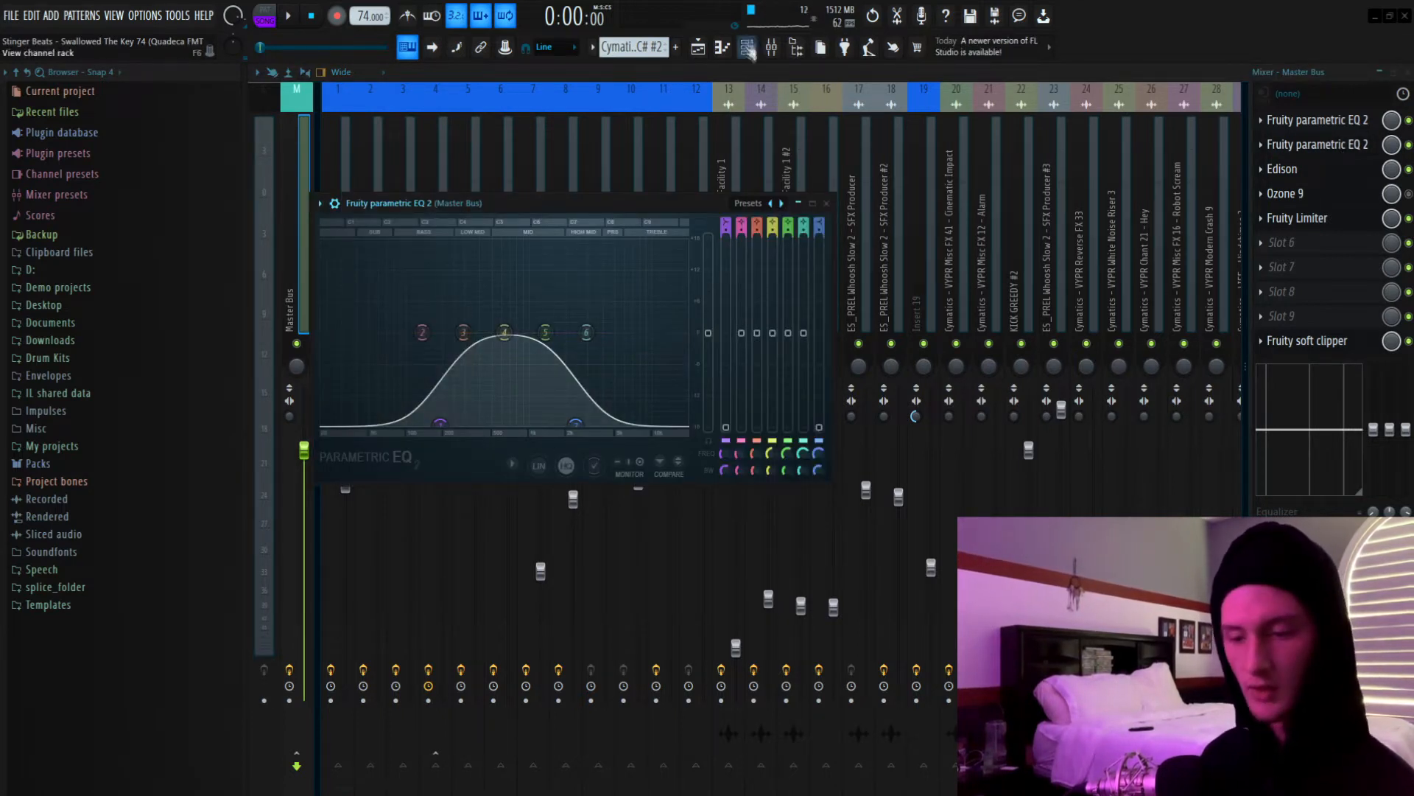
left_click_drag(499, 204, 799, 166)
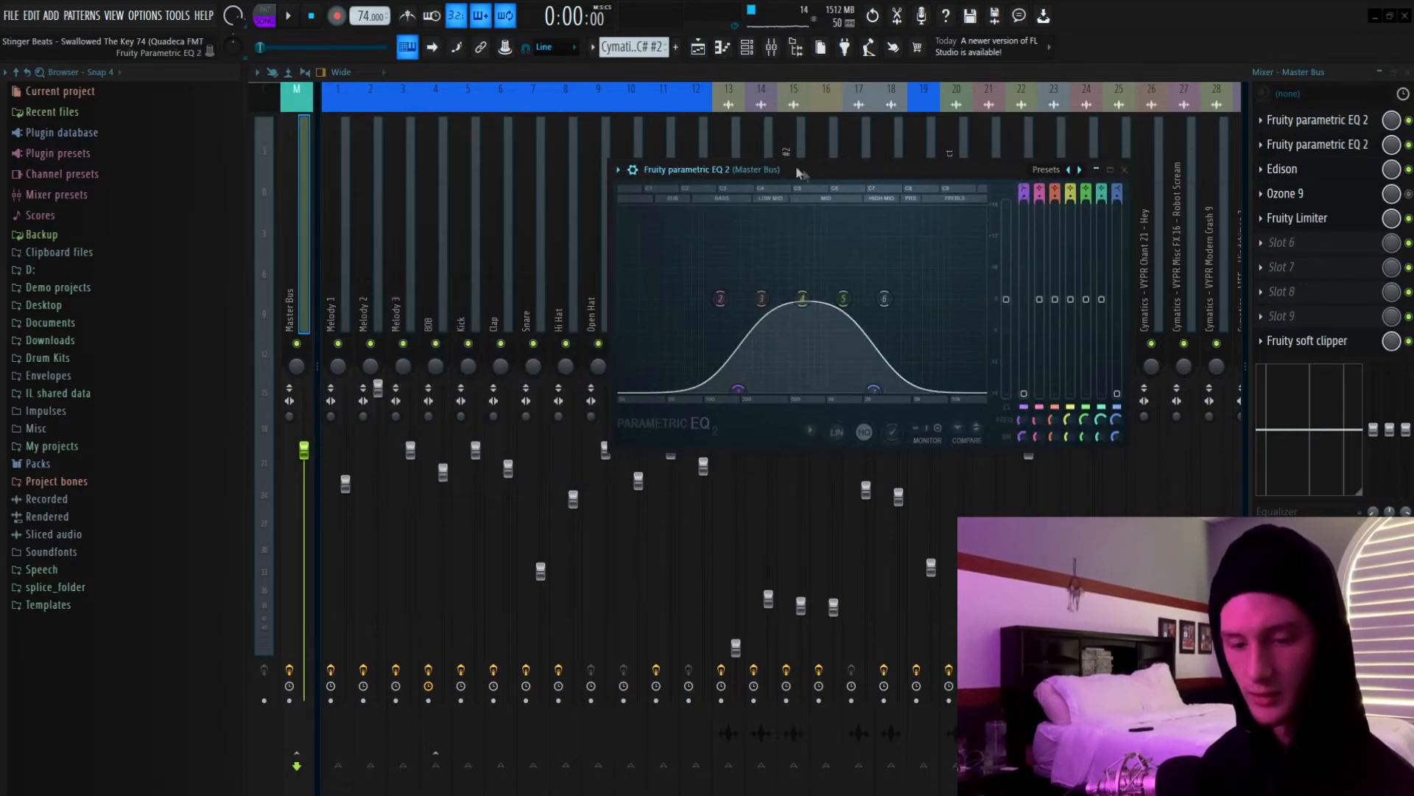
left_click(1126, 165)
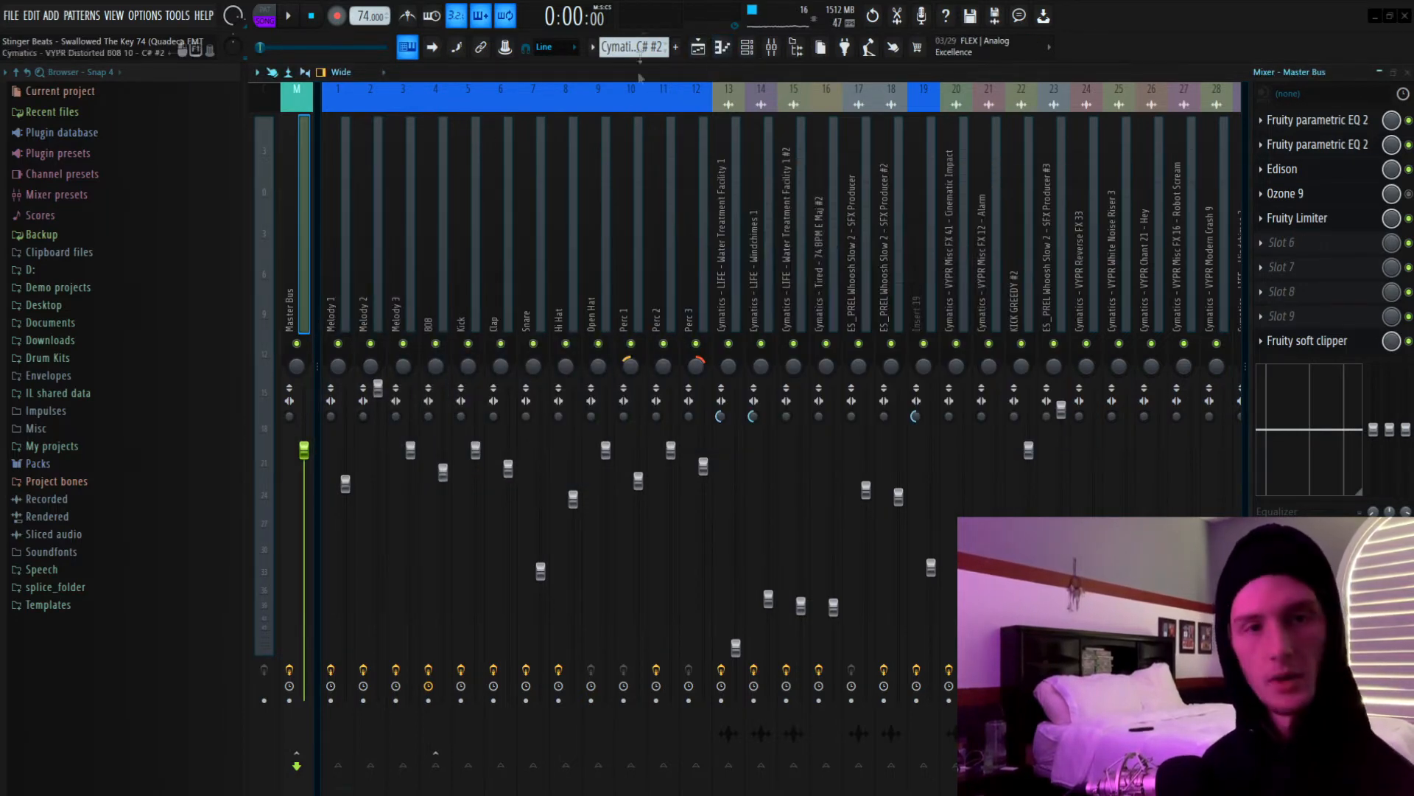
left_click(697, 50)
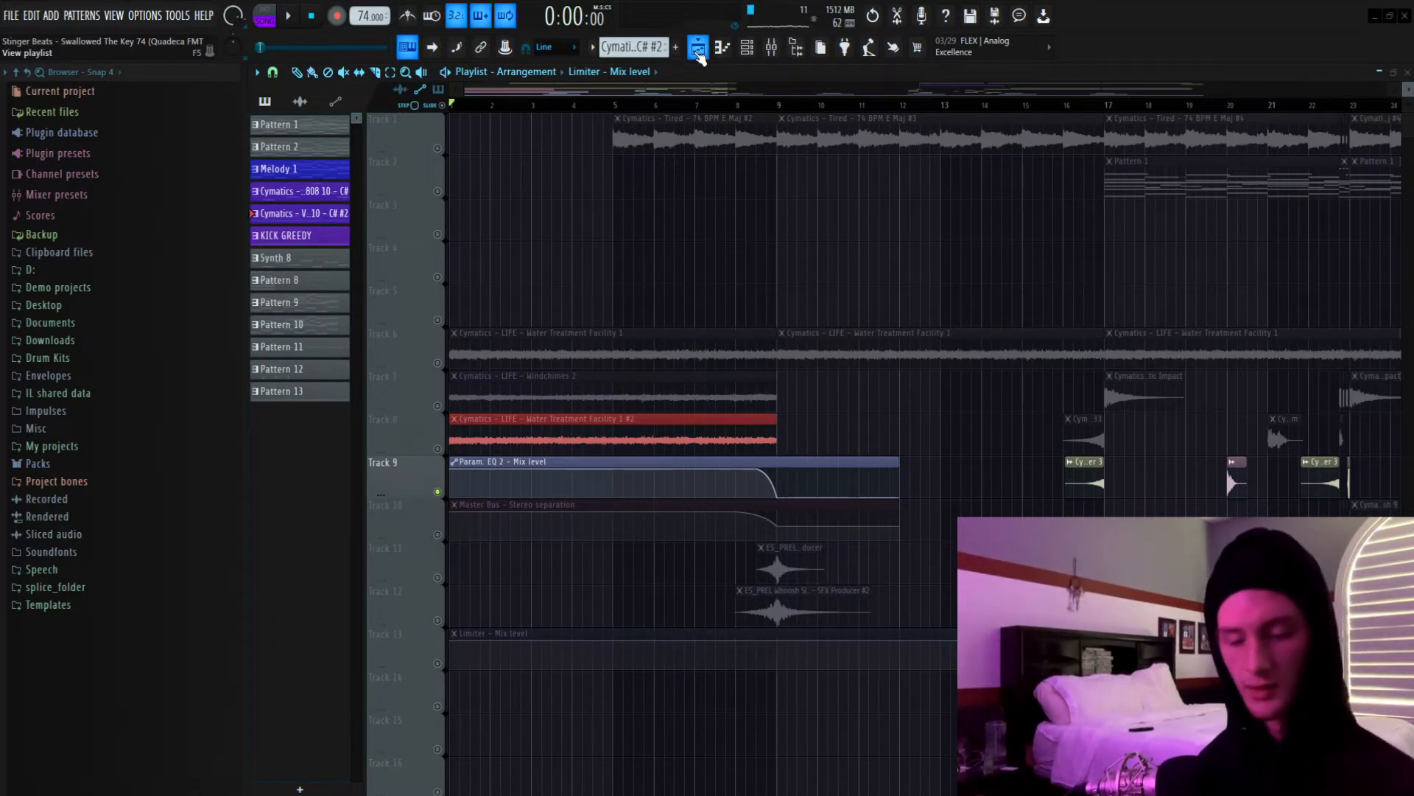
Re-enable all tracks, play the intro from the start, and briefly mark out the timeline from bar 1 to bar 5.
right_click(437, 491)
key("space")
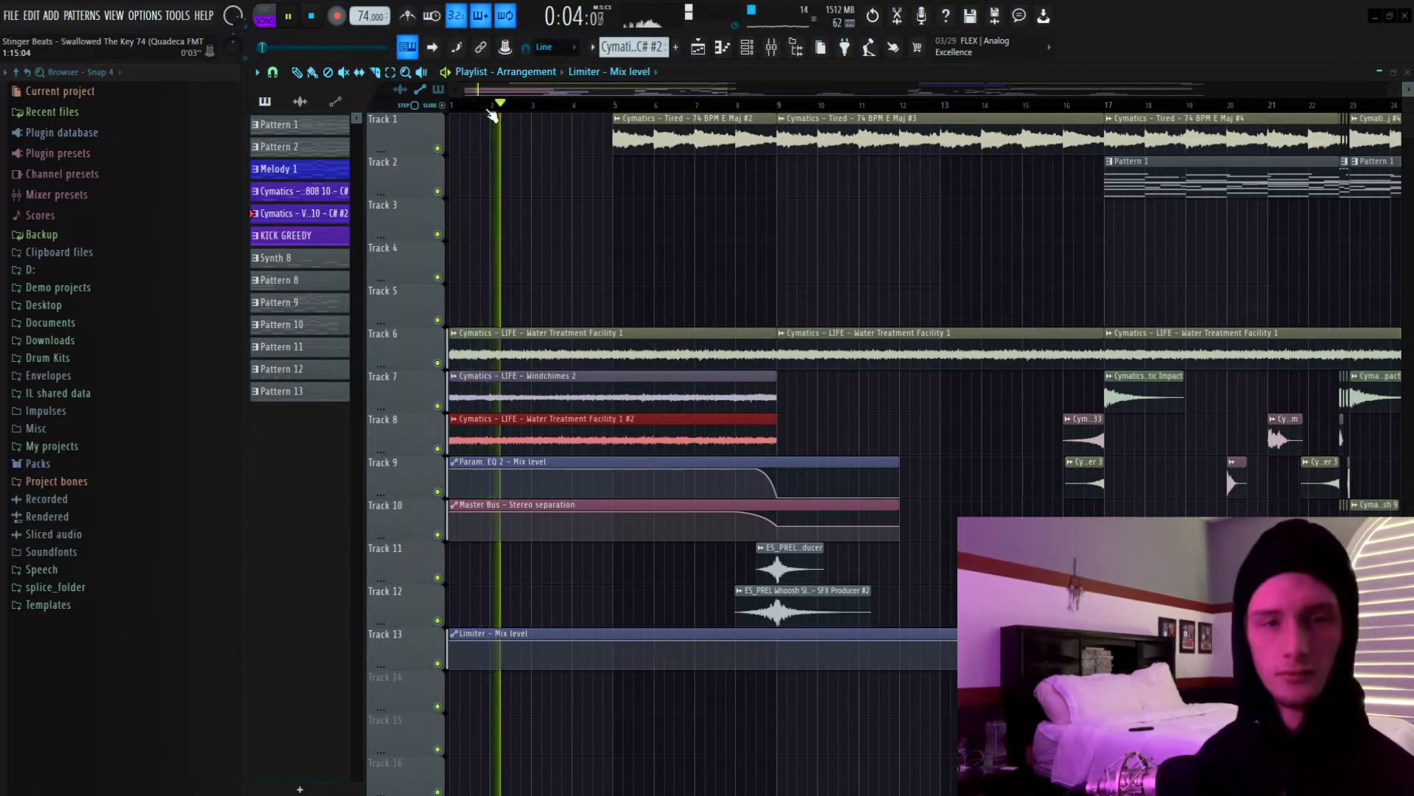
key("space")
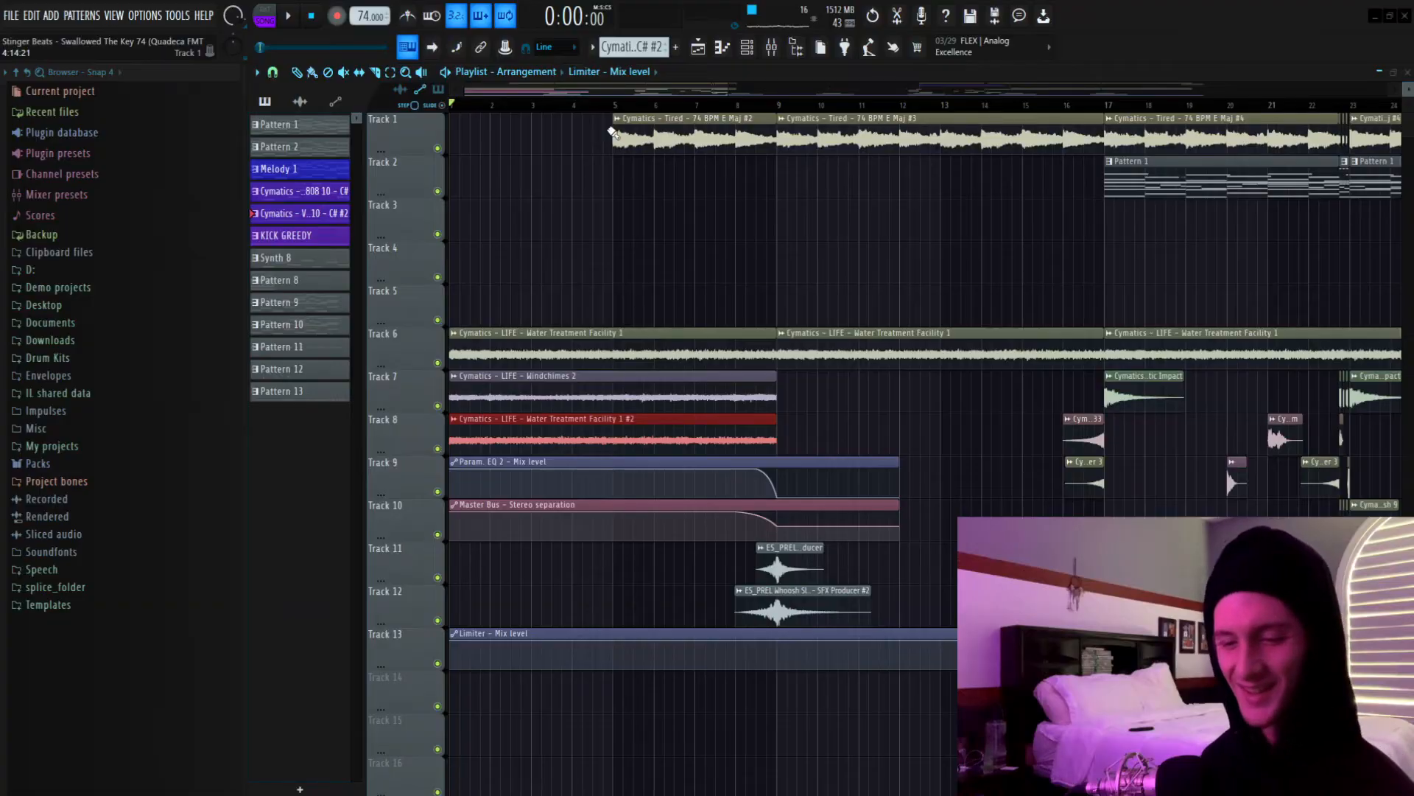
left_click_drag(455, 105, 612, 107)
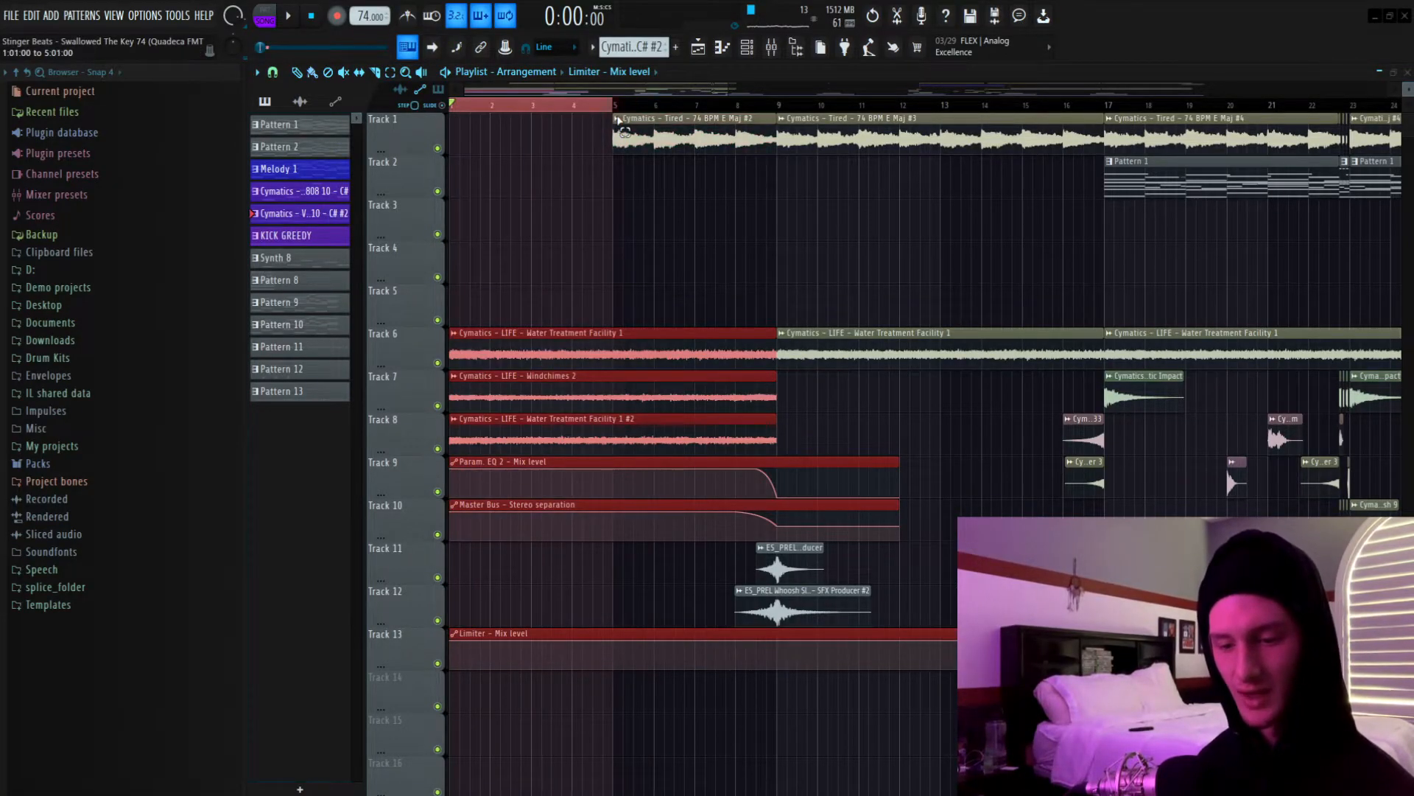
left_click(459, 111)
Audition the Cymatics Tired melody loop on Track 1 soloed from bar 5, and unmute the other tracks again.
left_click(616, 106)
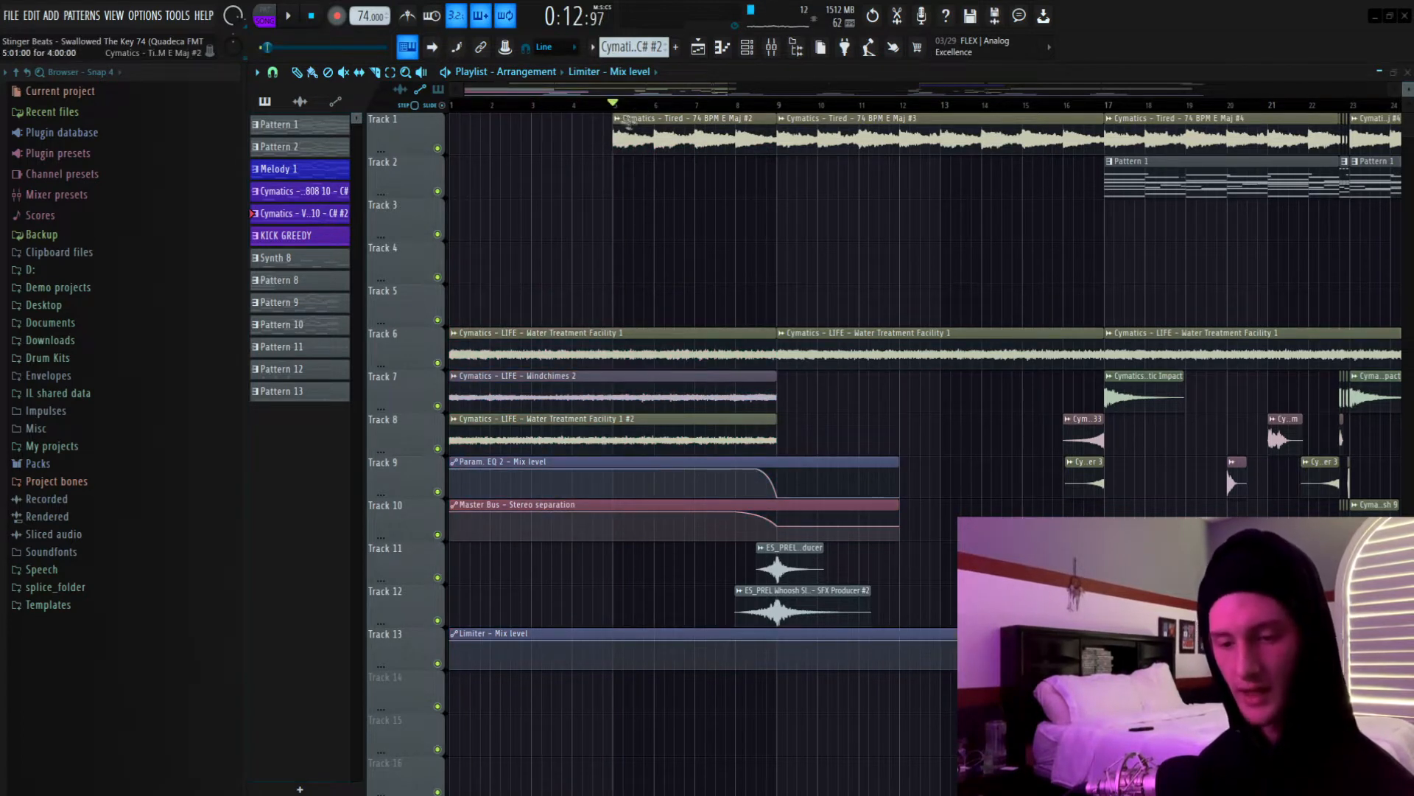
left_click(659, 127)
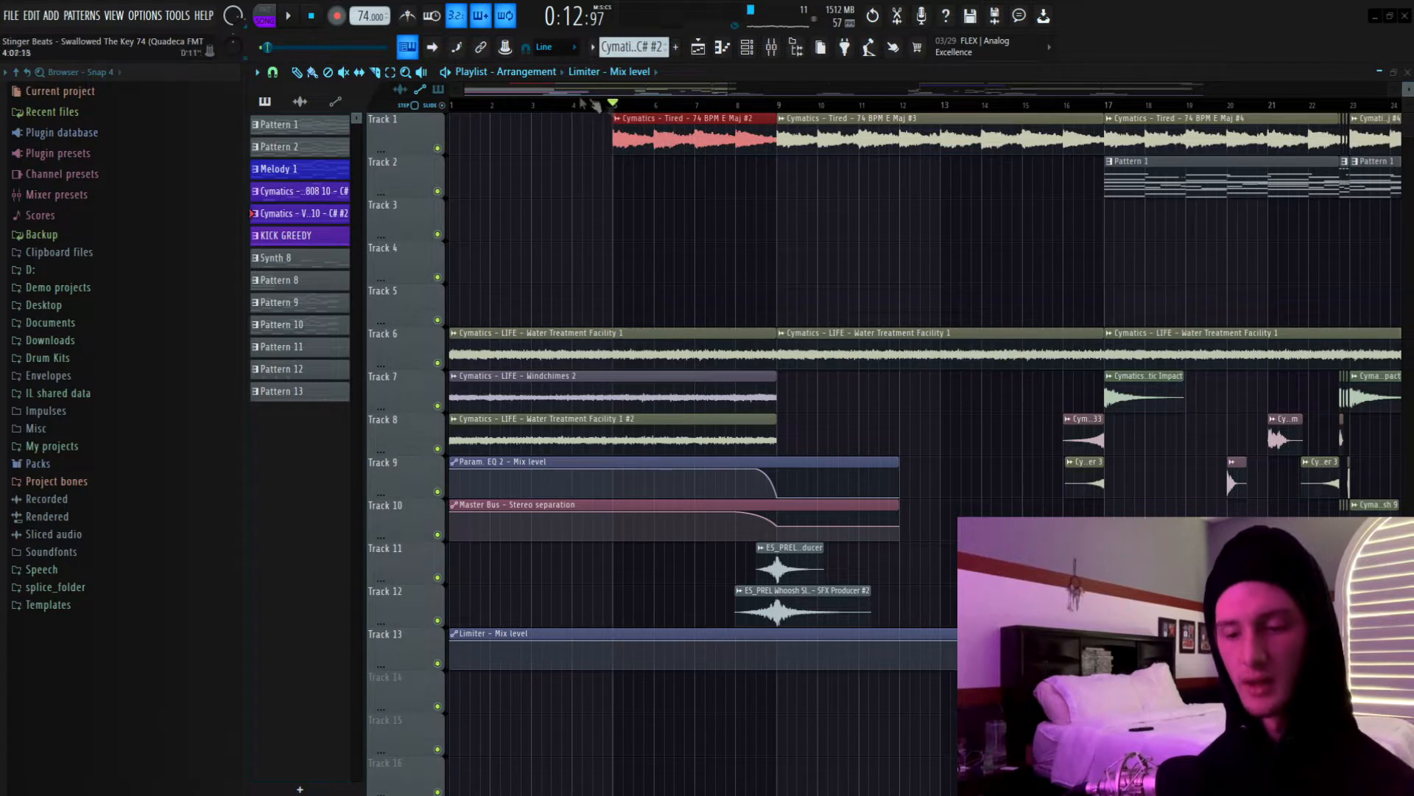
right_click(438, 148)
key("space")
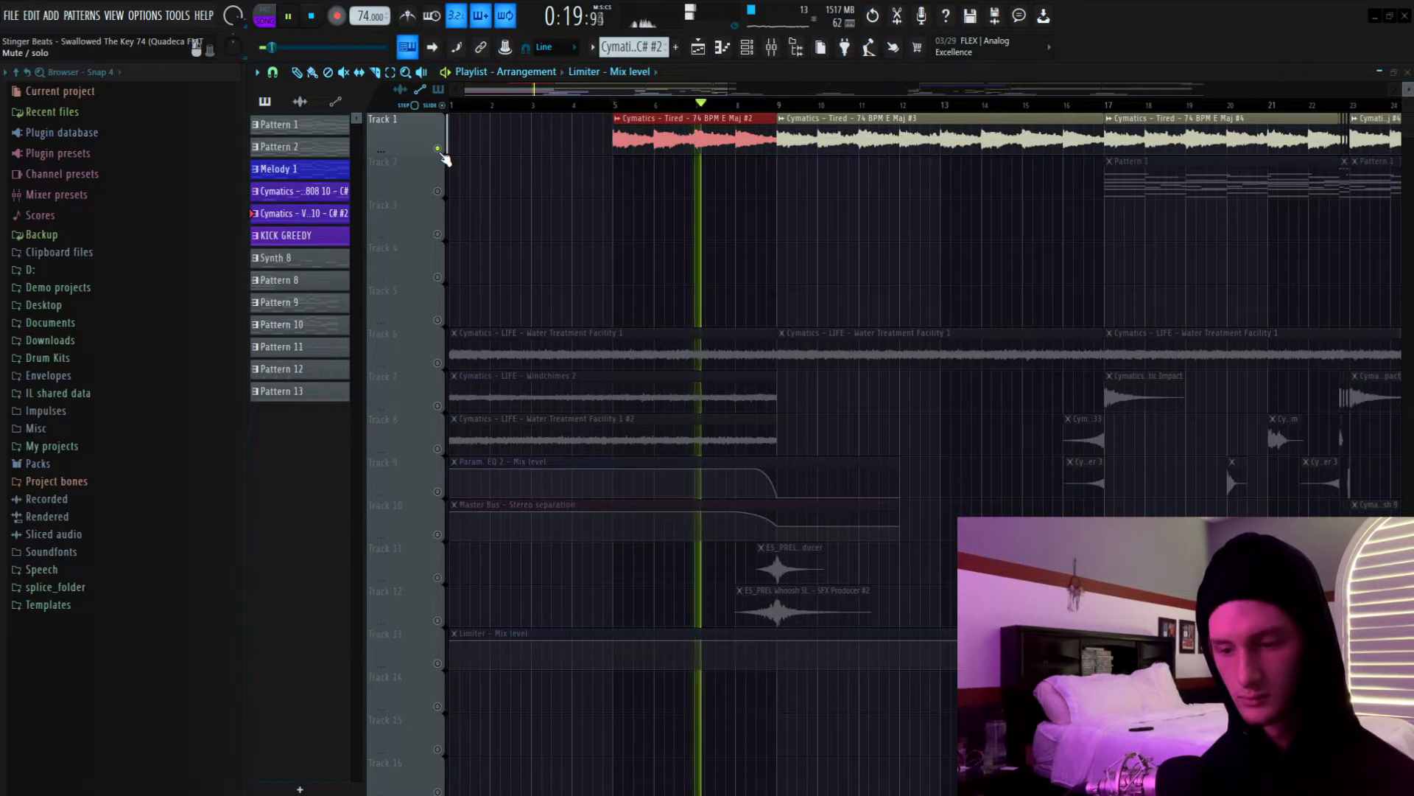
right_click(441, 152)
key("space")
Play the arrangement from bar 5 with all tracks active to hear the melody loop over the ambience.
left_click(574, 106)
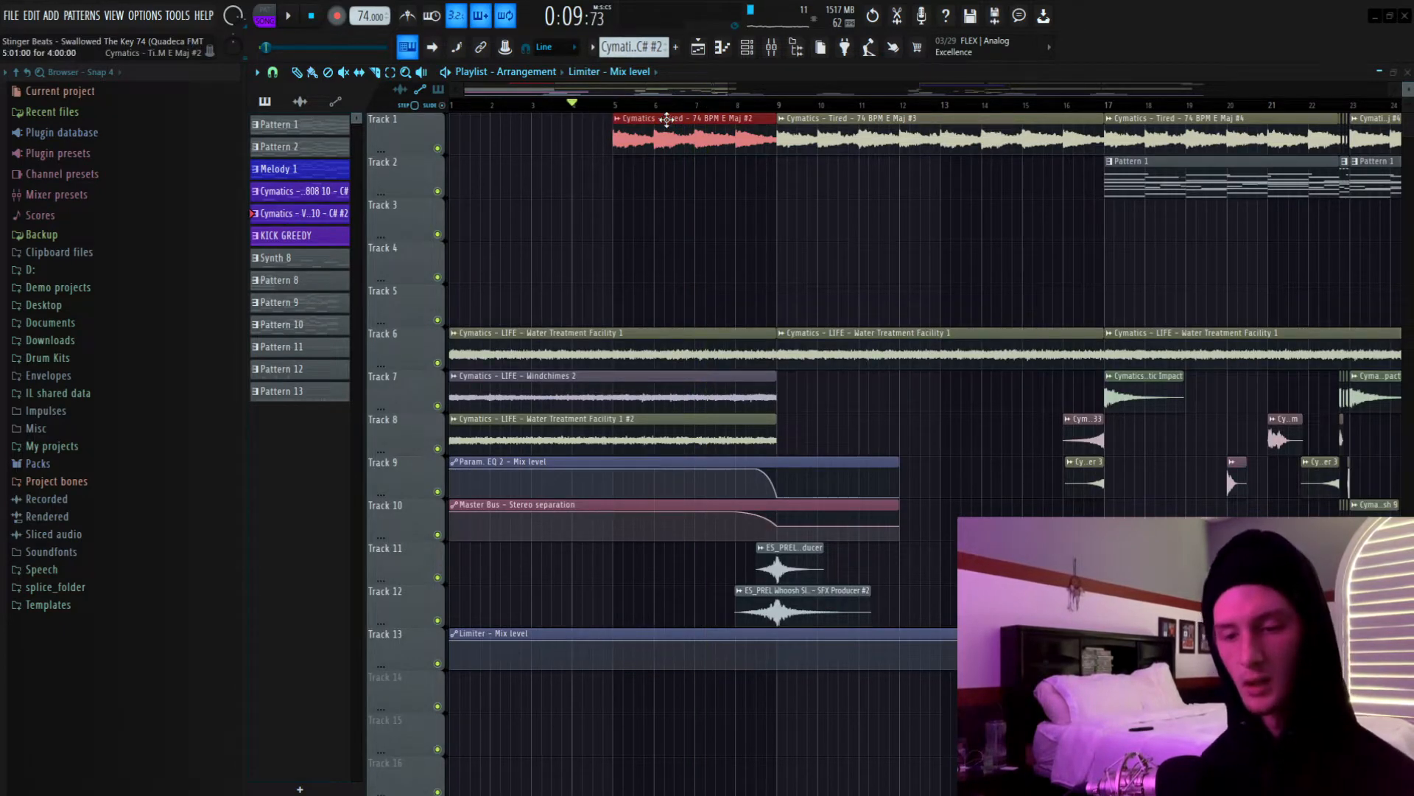
left_click(615, 105)
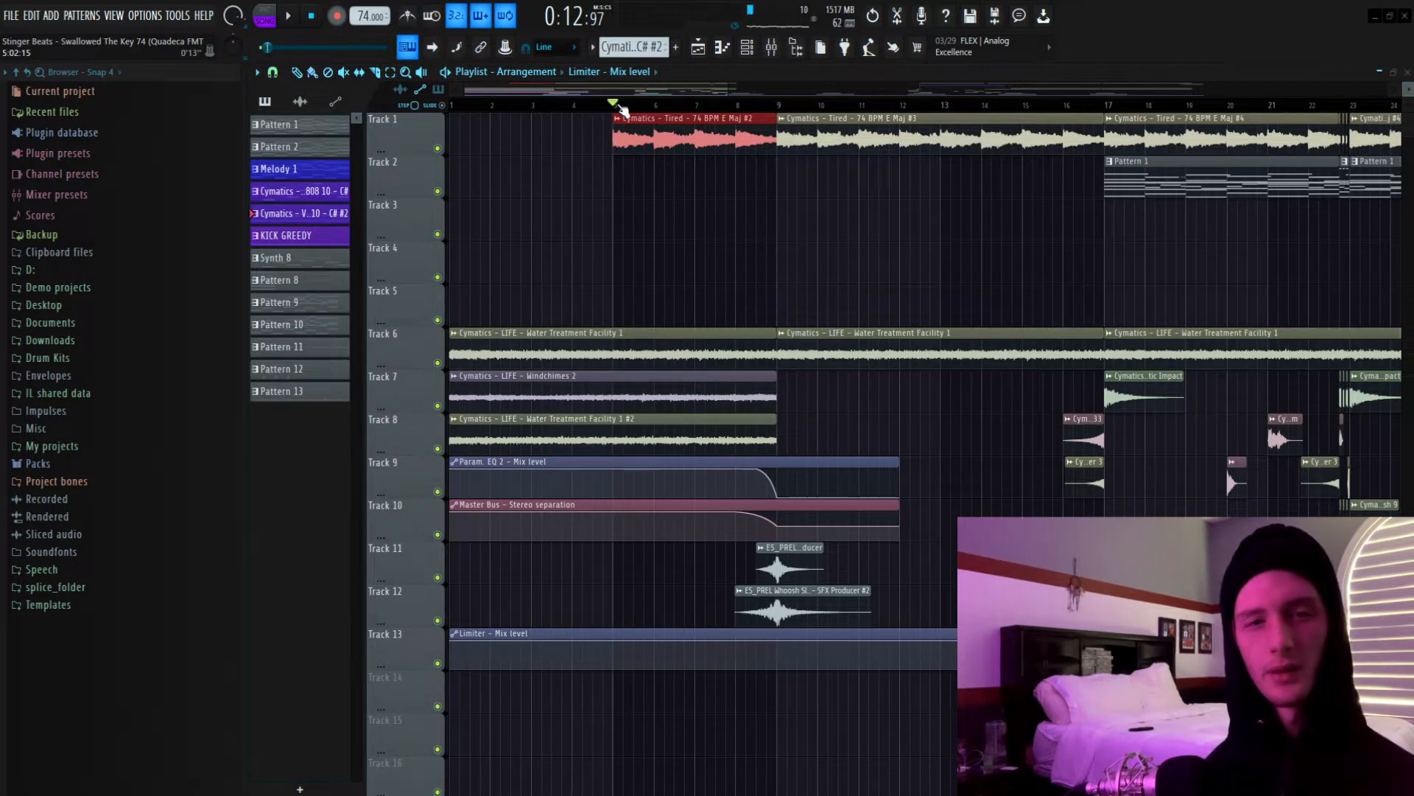
key("space")
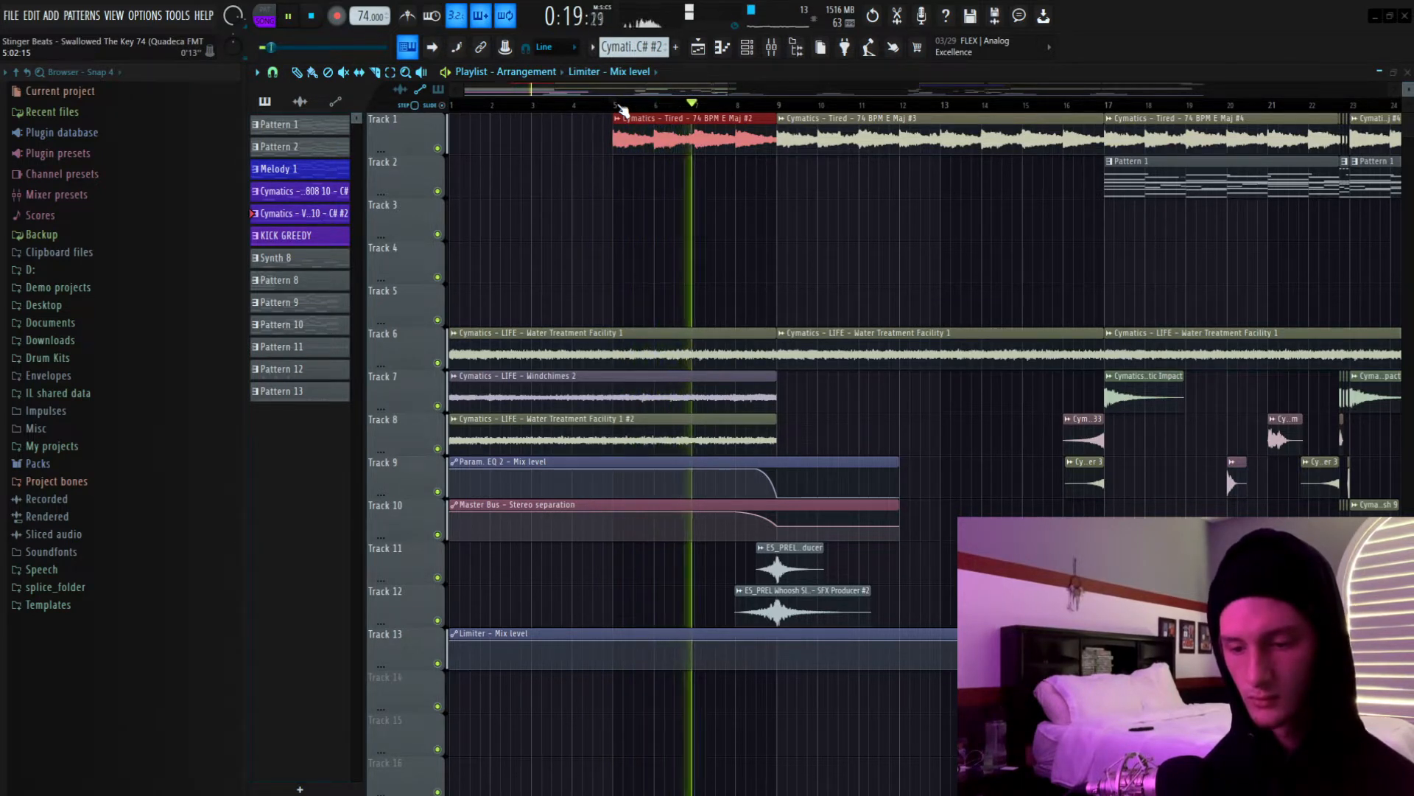
key("space")
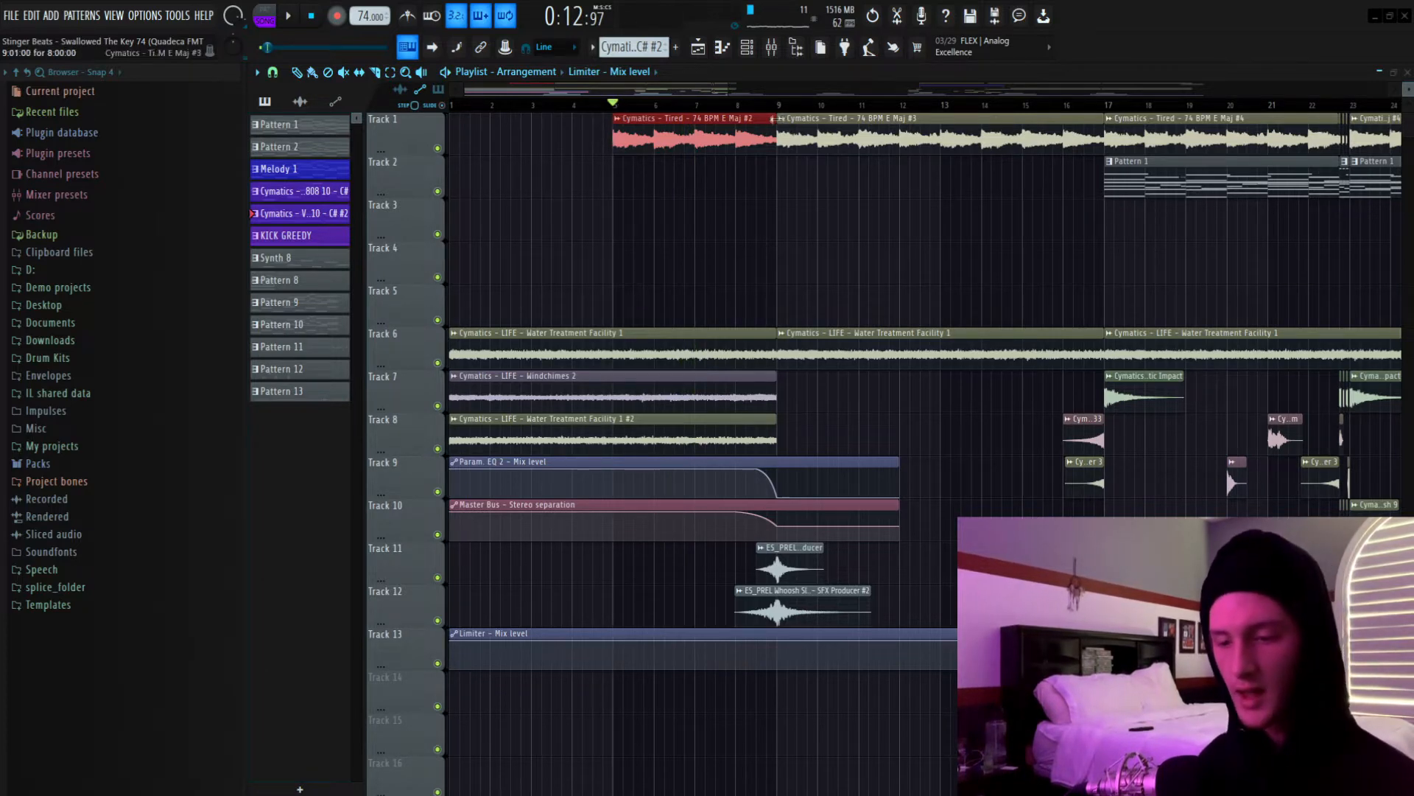
Select the Whoosh Slow 2 clips on Tracks 11 and 12, and audition Track 11 soloed from its clip's start.
scroll(732, 487, "up", 3)
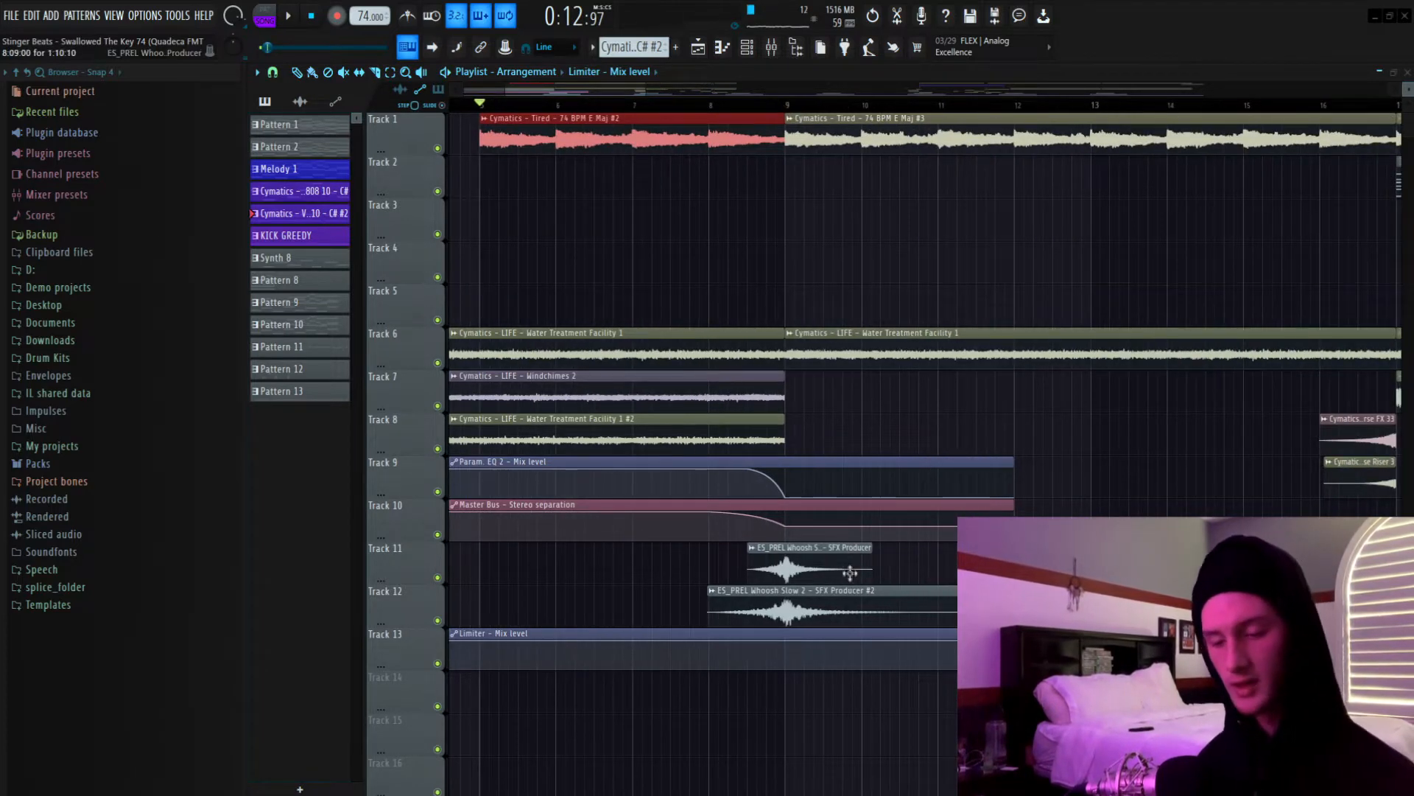
left_click(808, 558)
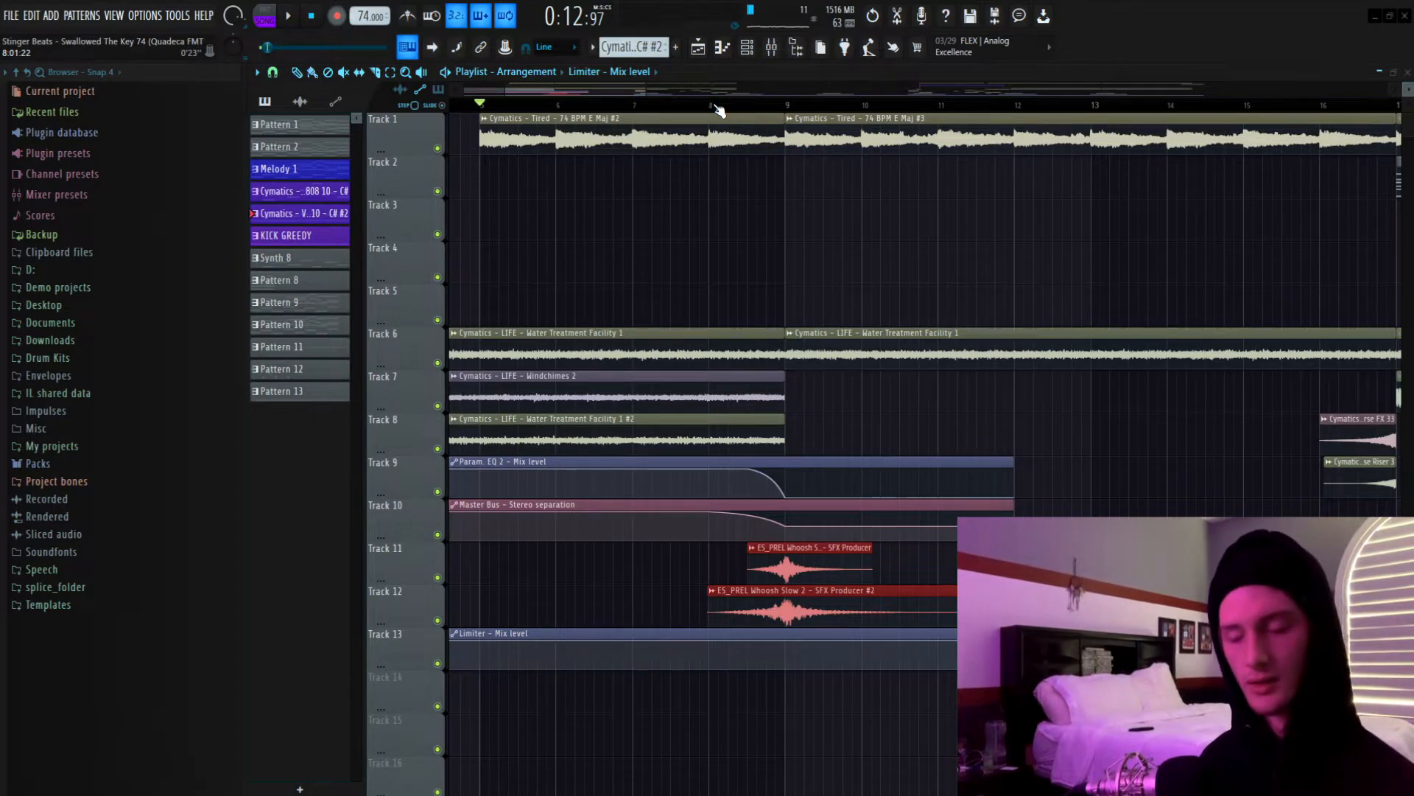
scroll(719, 109, "up", 2)
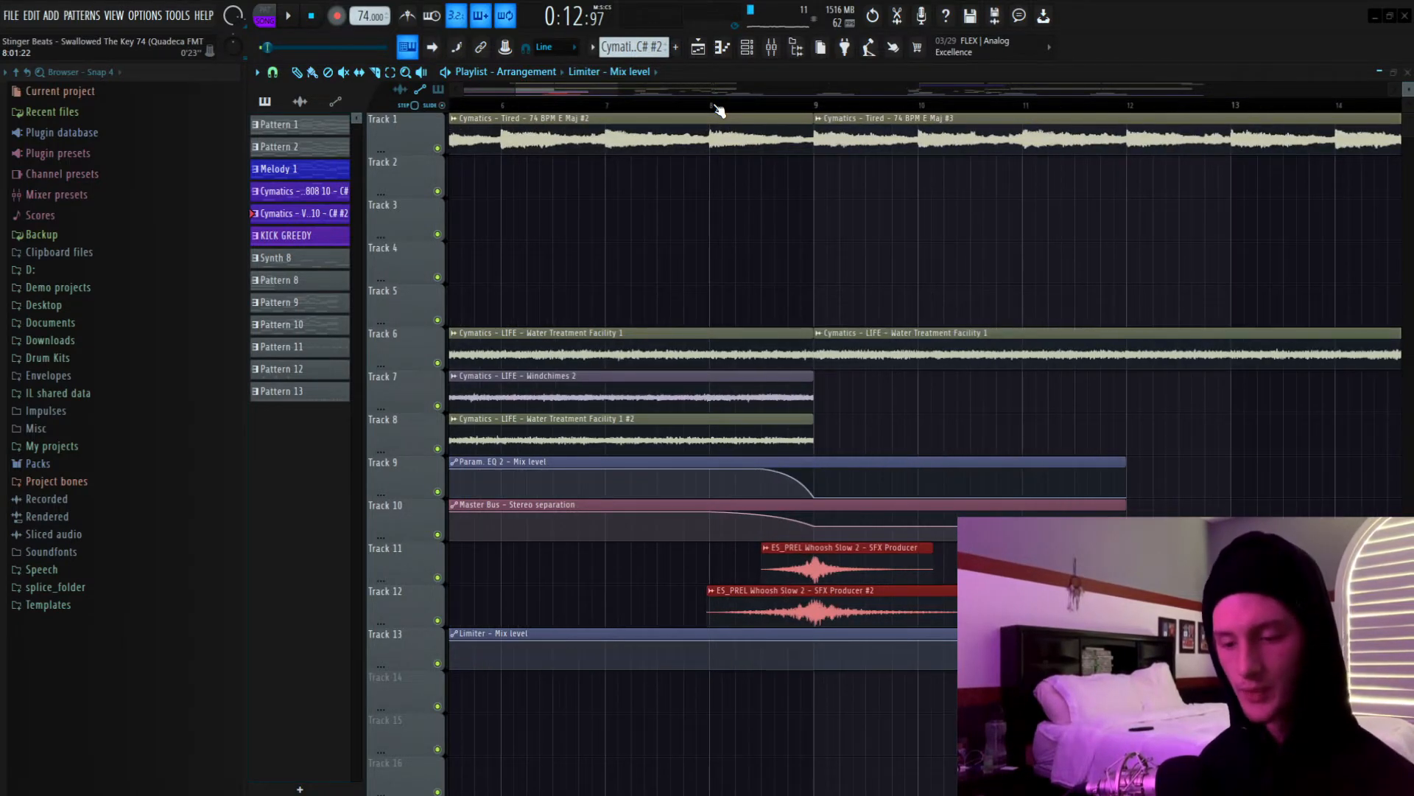
right_click(436, 578)
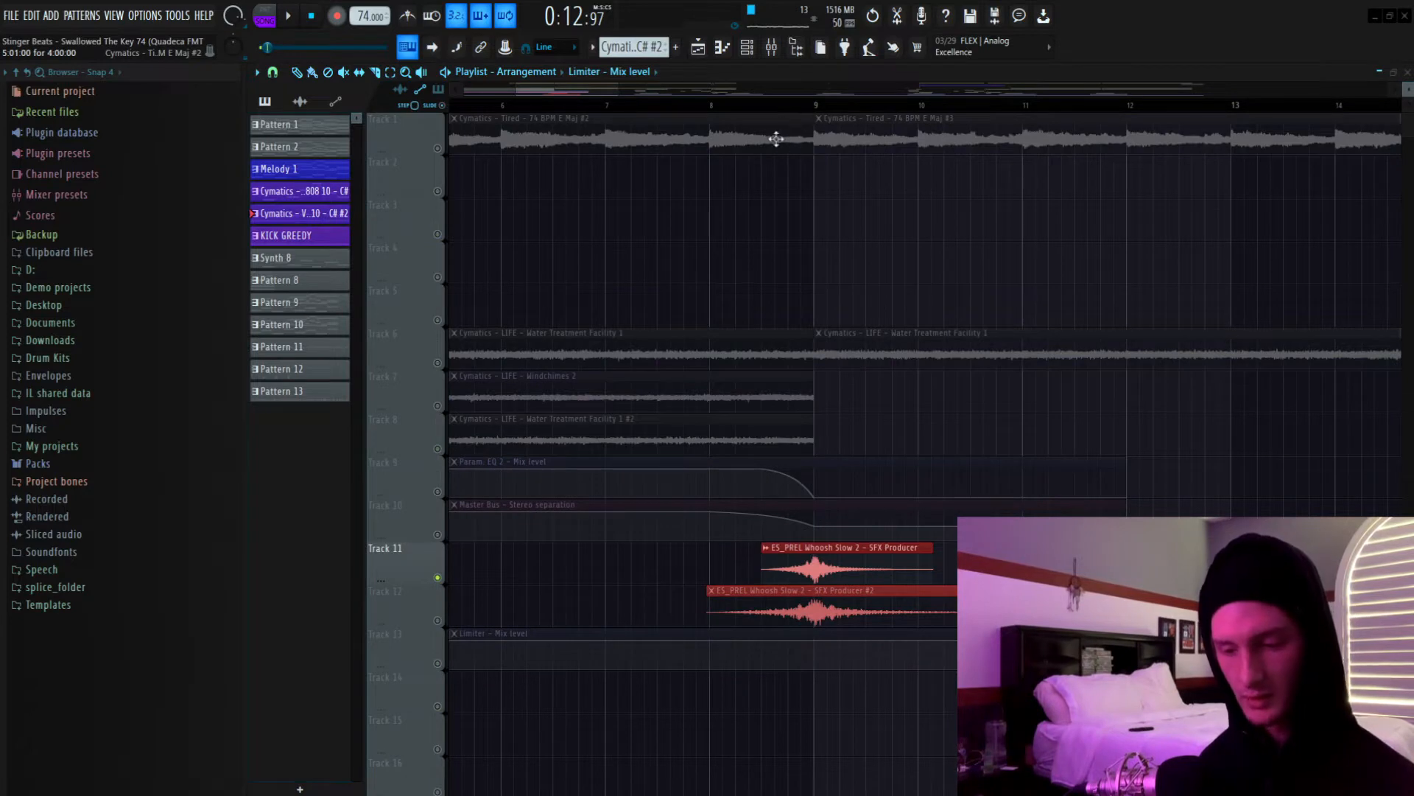
left_click(762, 107)
key("space")
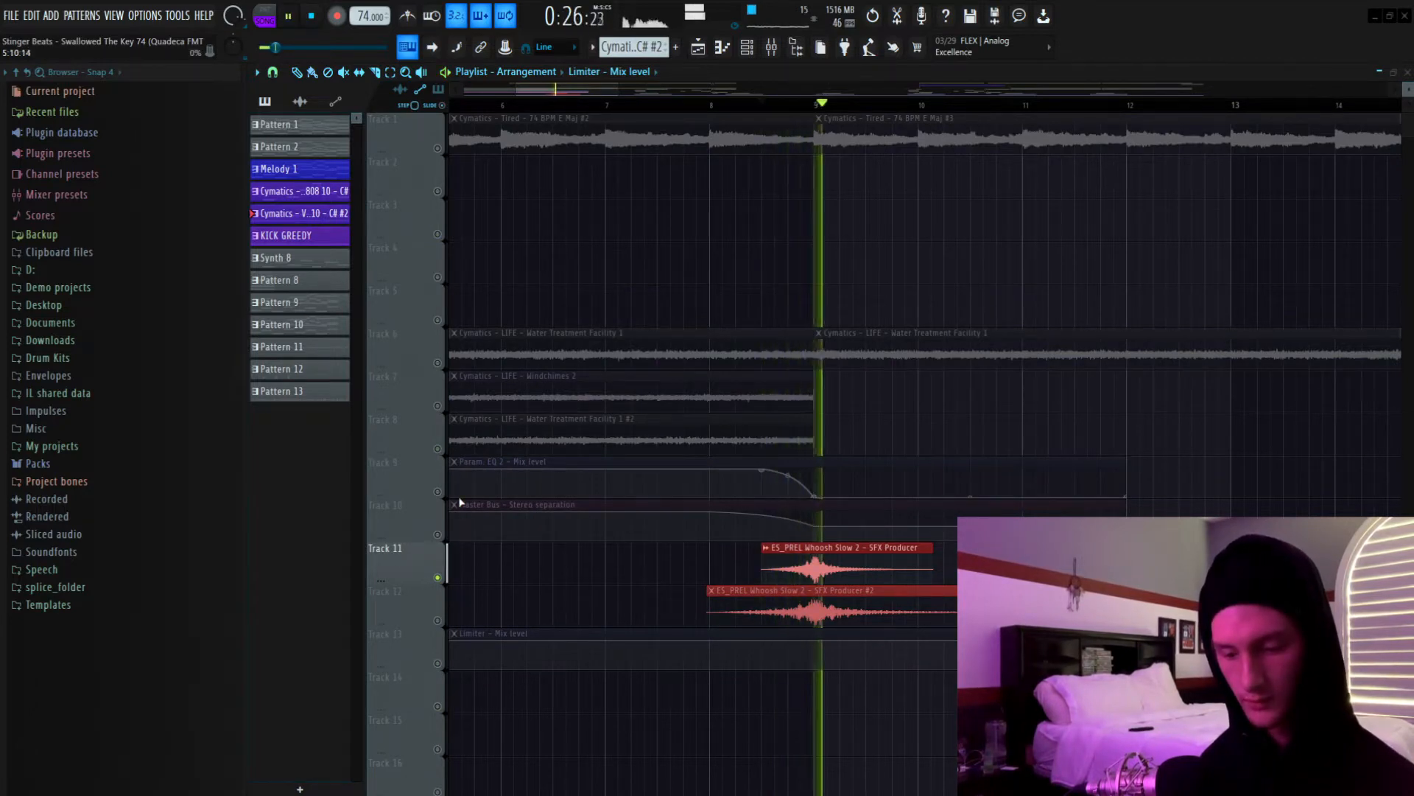
key("space")
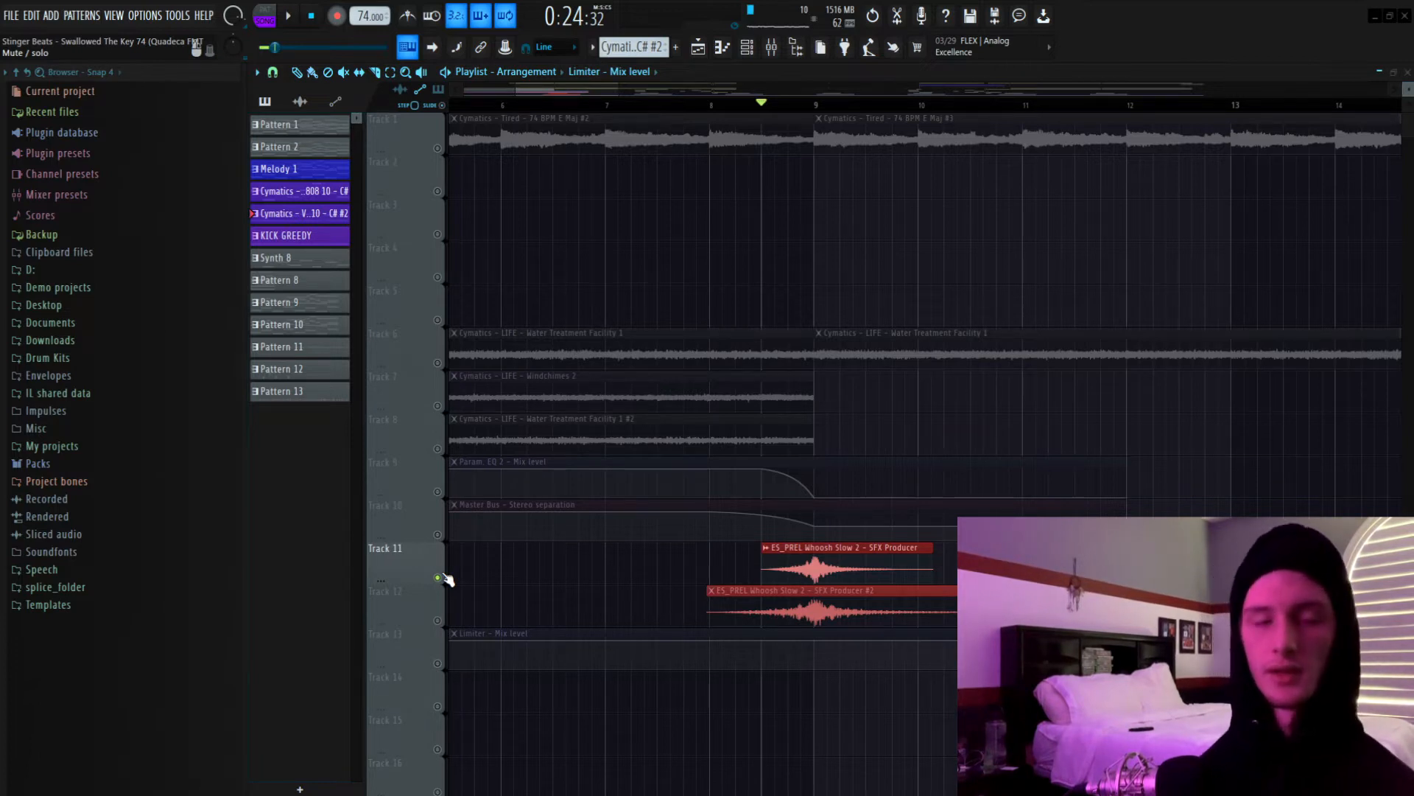
Audition the Whoosh Slow 2 clip on Track 12 soloed from bar 8, and unmute the other tracks again.
right_click(438, 621)
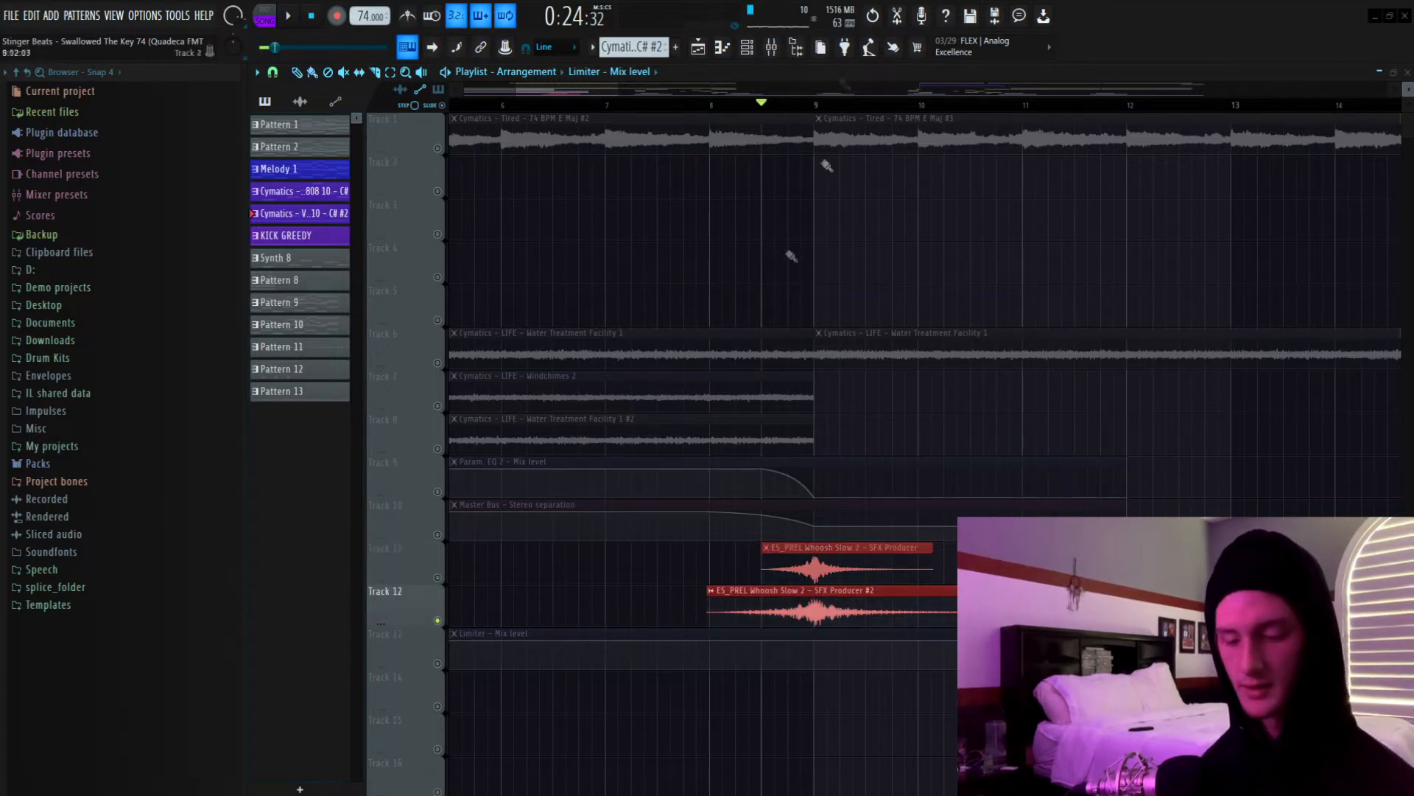
left_click(725, 108)
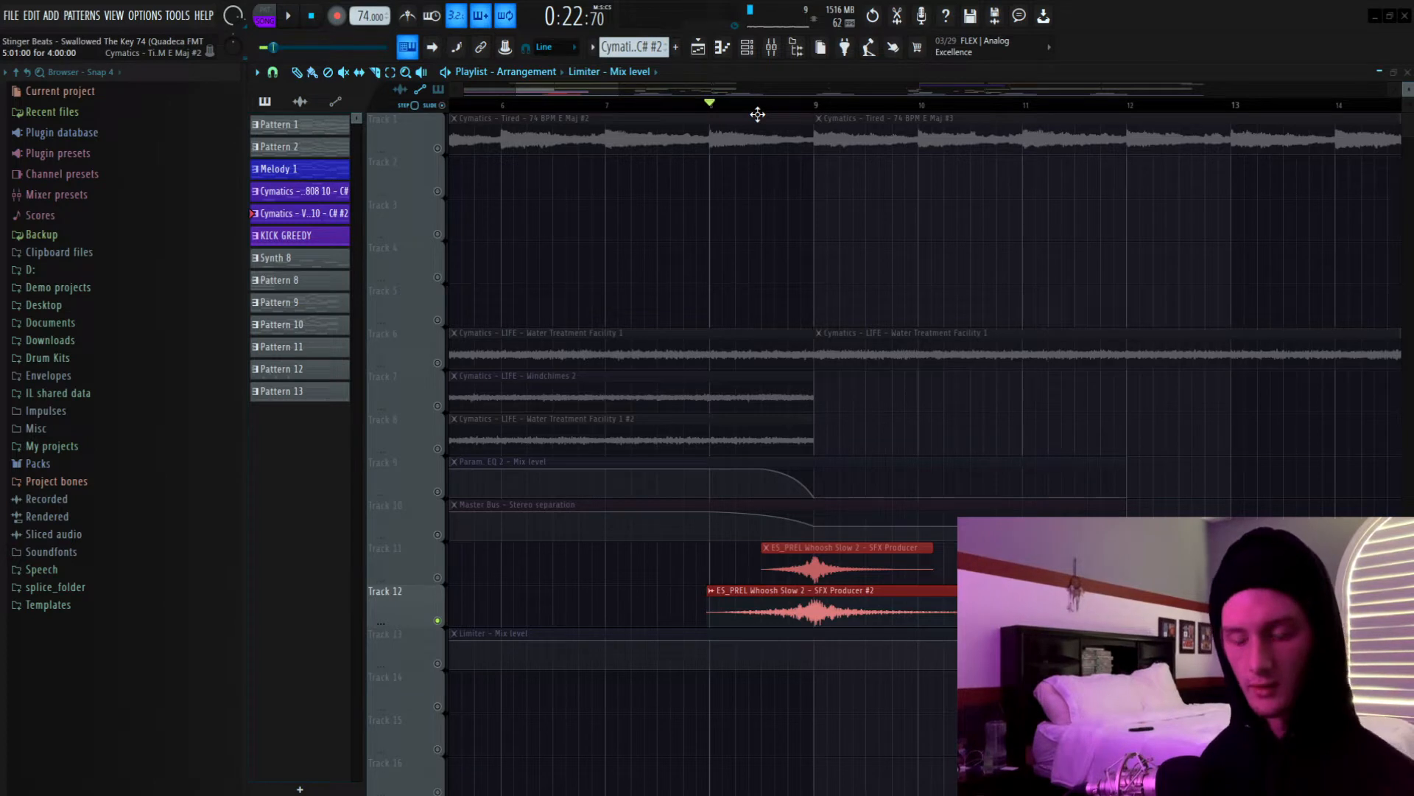
key("space")
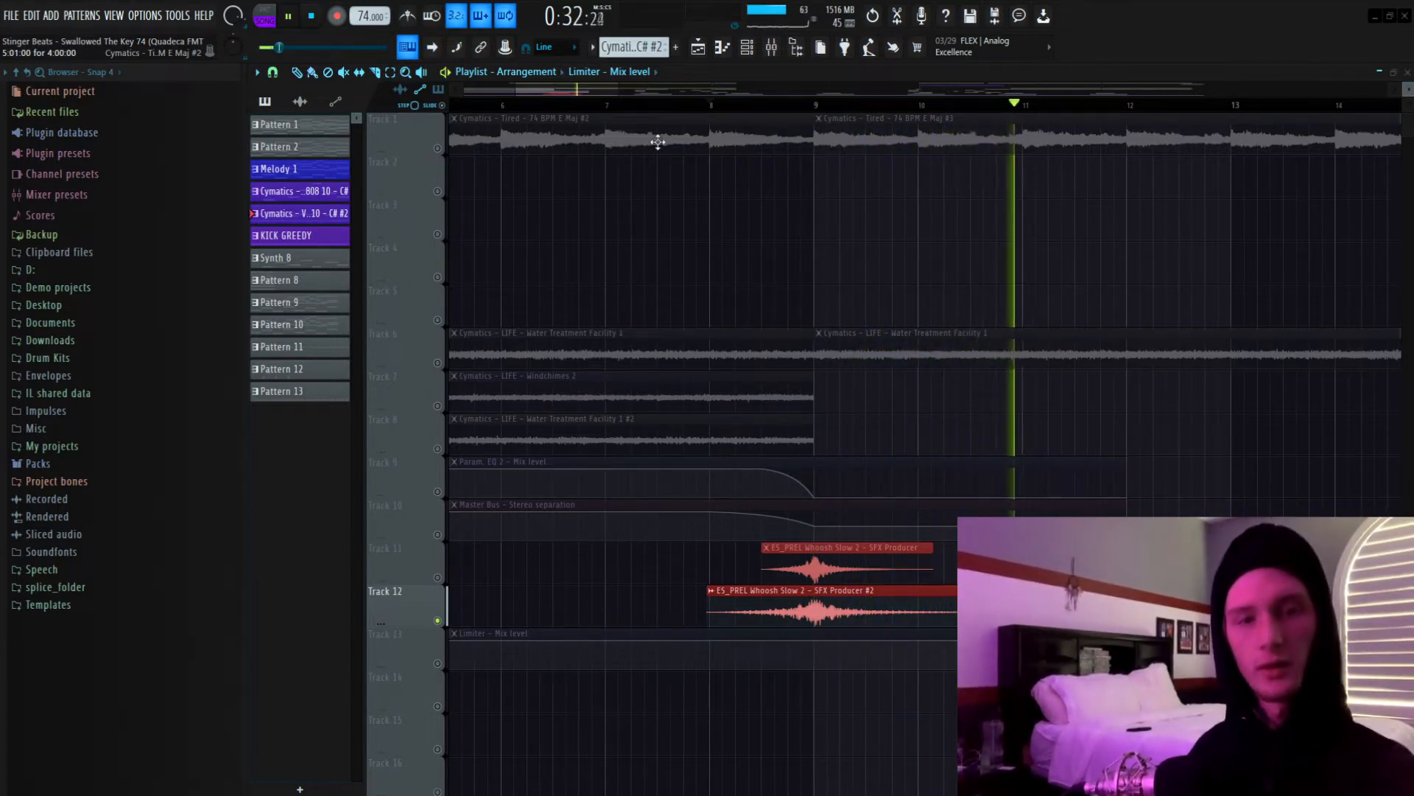
left_click(437, 621, "ctrl")
key("space")
scroll(830, 103, "down", 4)
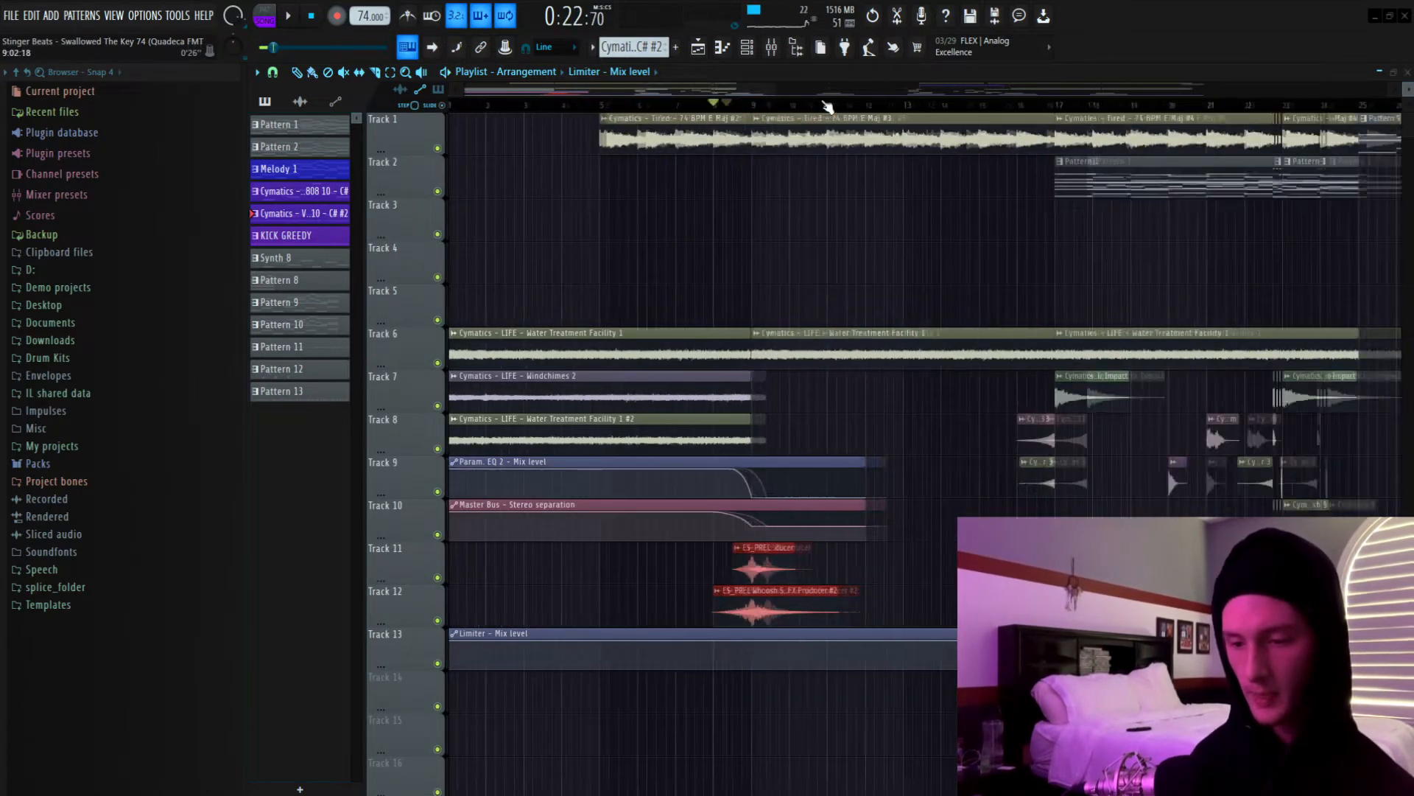
Select the Param. EQ 2 mix level and Master Bus stereo separation automation clips around the bar 9 transition.
scroll(726, 110, "up", 3)
left_click(750, 106)
left_click_drag(660, 93, 676, 94)
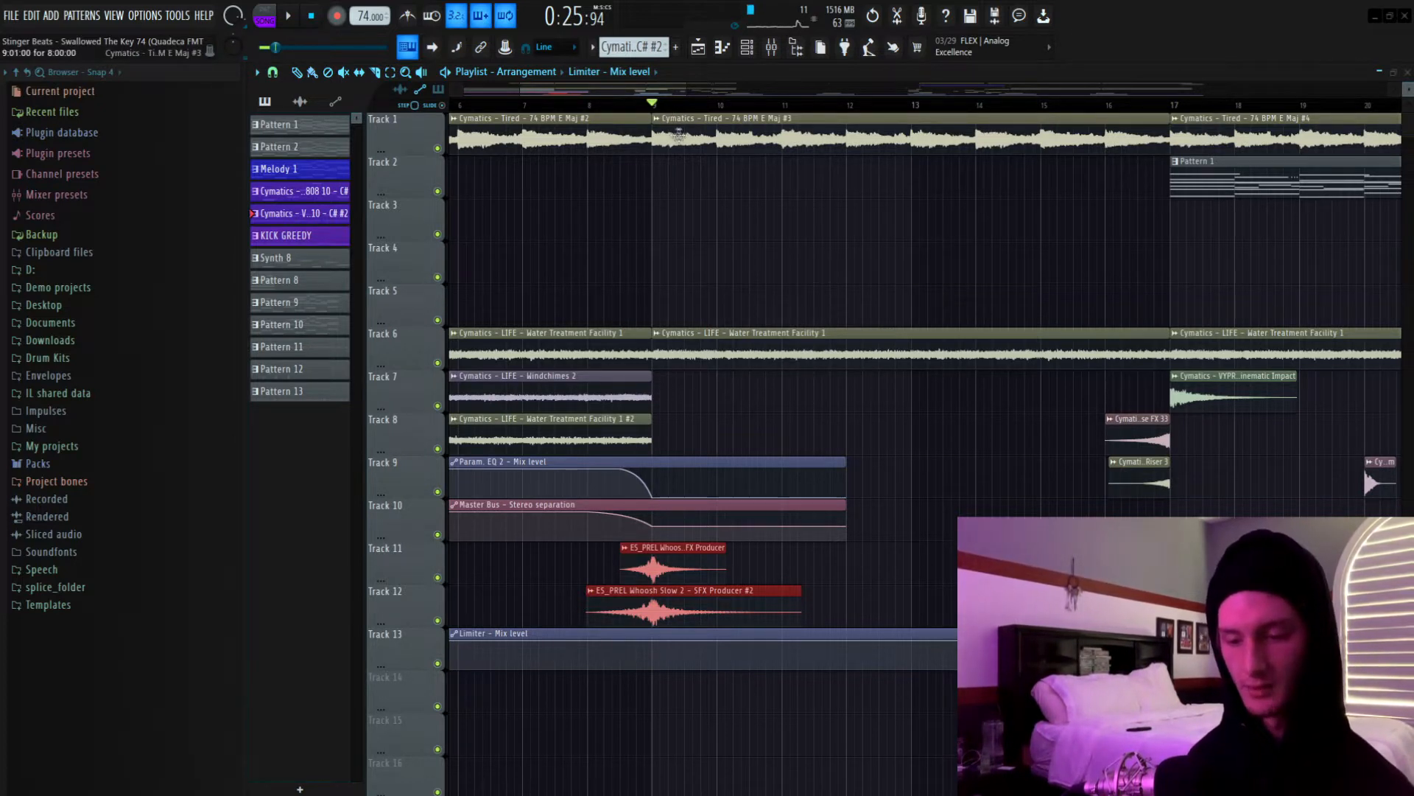
left_click(604, 105)
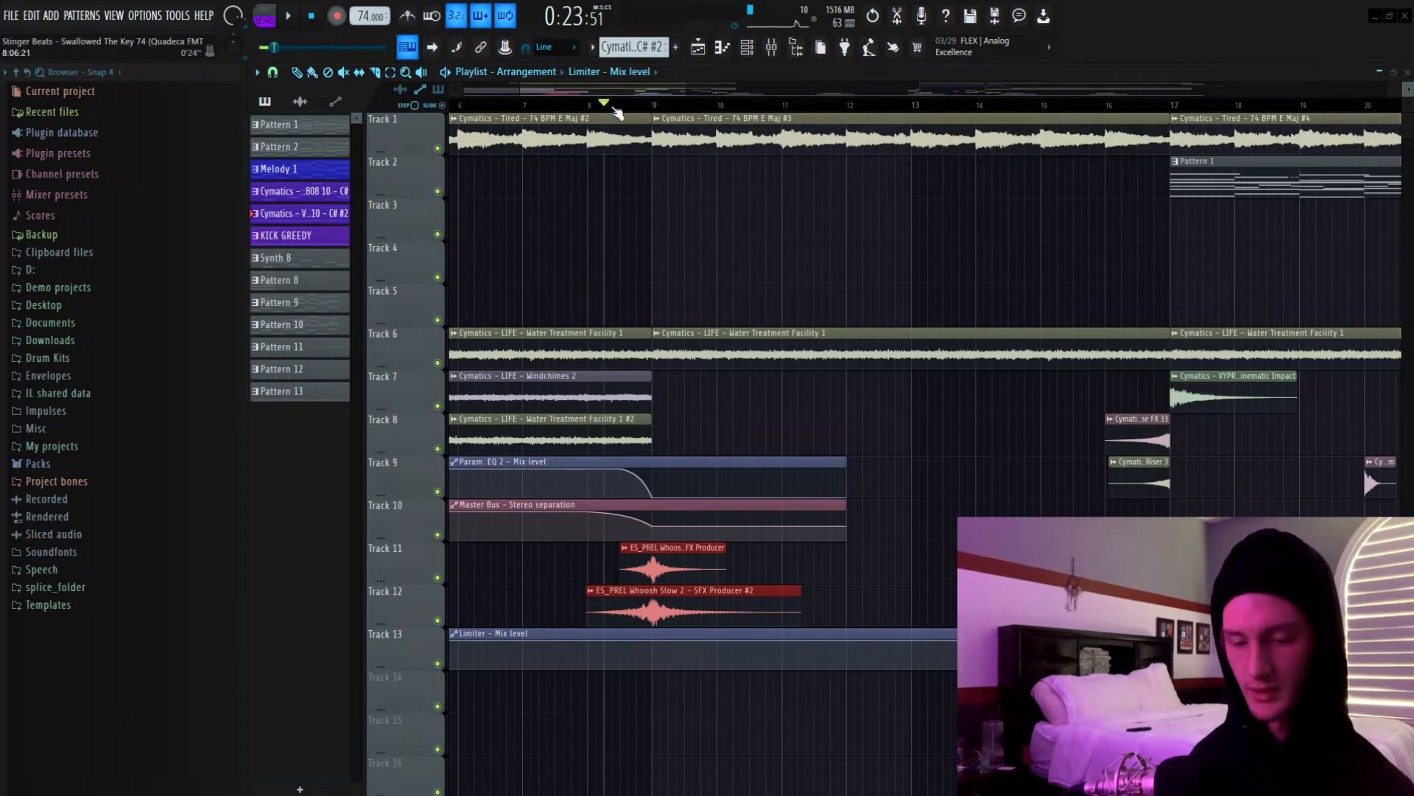
left_click(691, 479)
left_click_drag(691, 481, 672, 507)
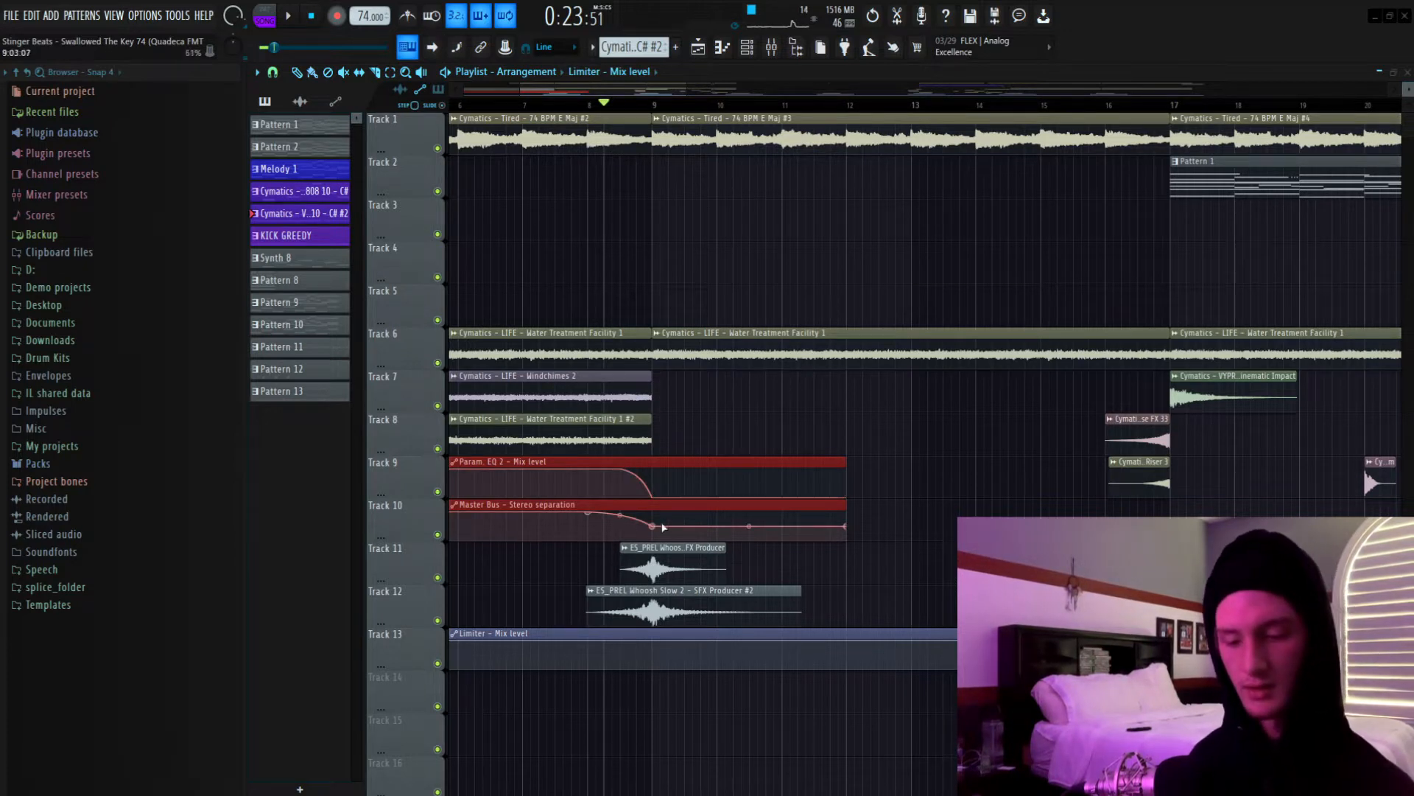
Play the transition from bar 8 into bar 9 with all tracks active, and stop playback.
left_click(590, 105)
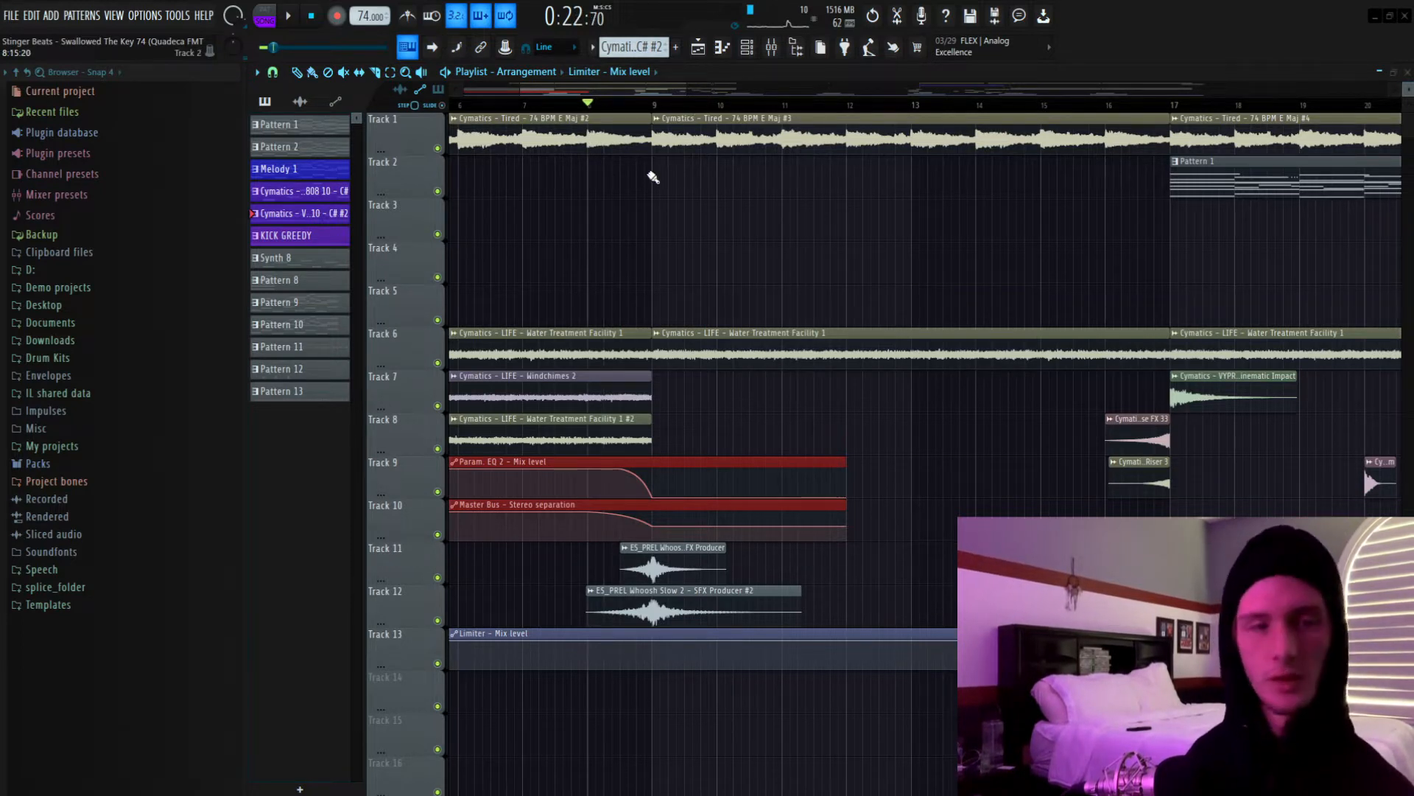
key("space")
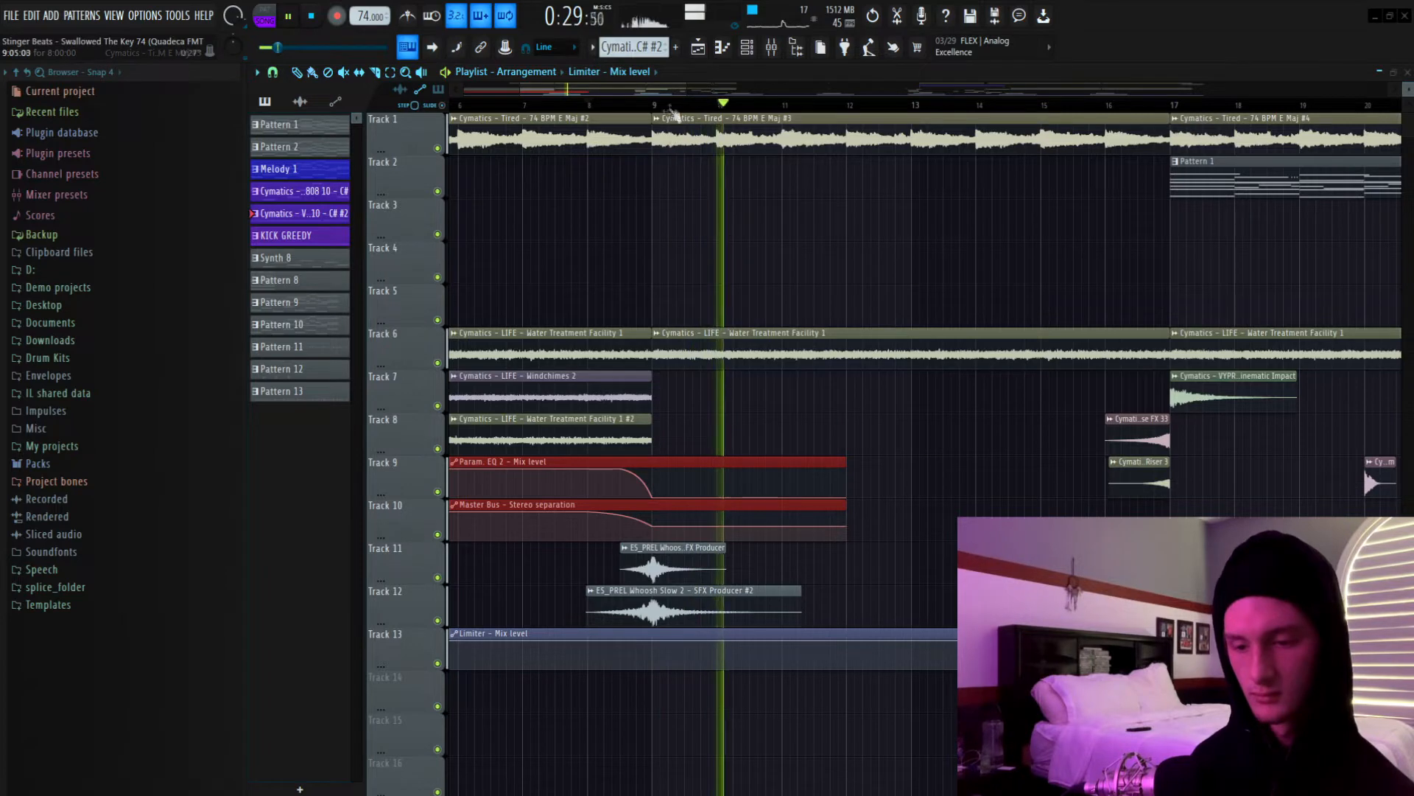
scroll(673, 107, "down", 4)
key("space")
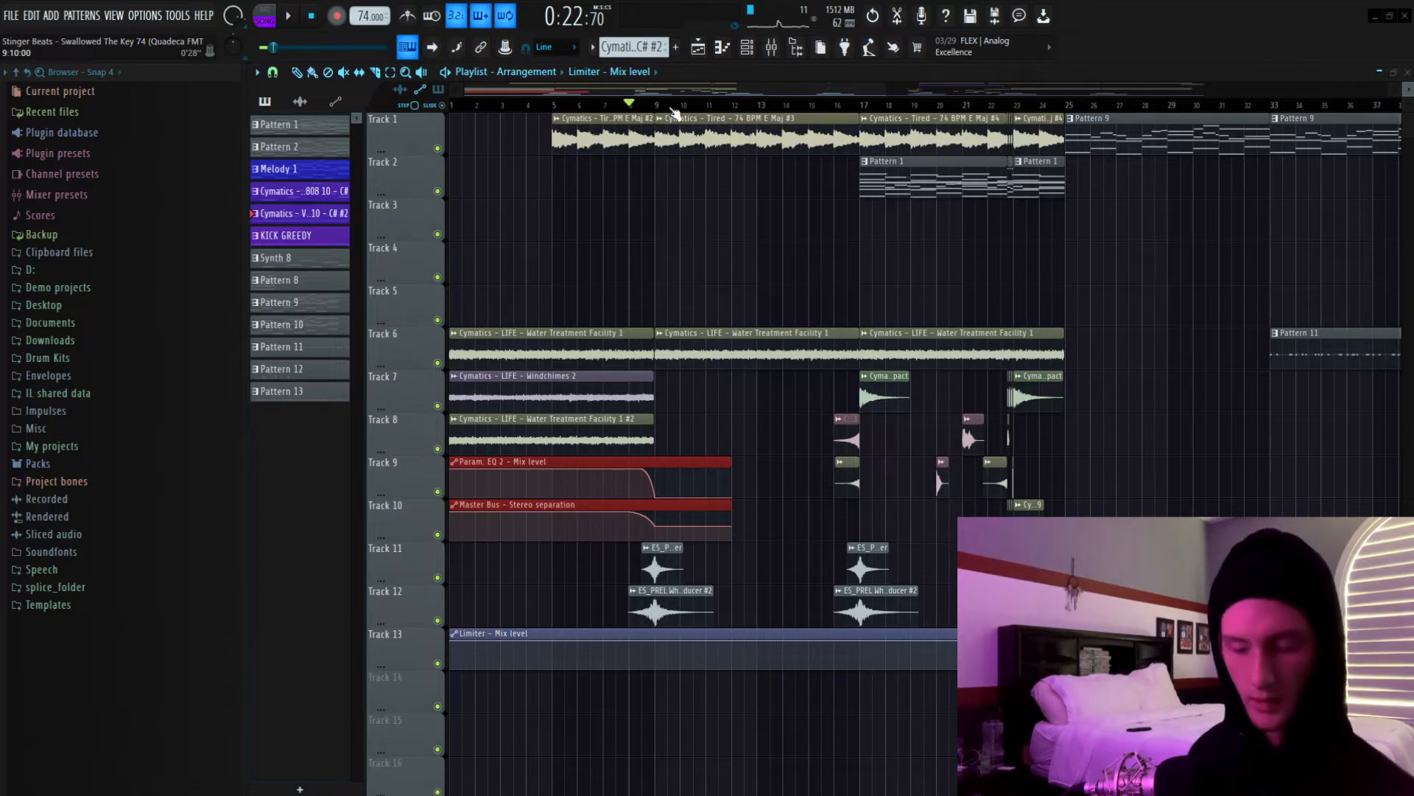
Select the Reverse FX 33 and White Noise Riser 3 clips before bar 17, and audition Track 8 soloed.
scroll(866, 109, "up", 3)
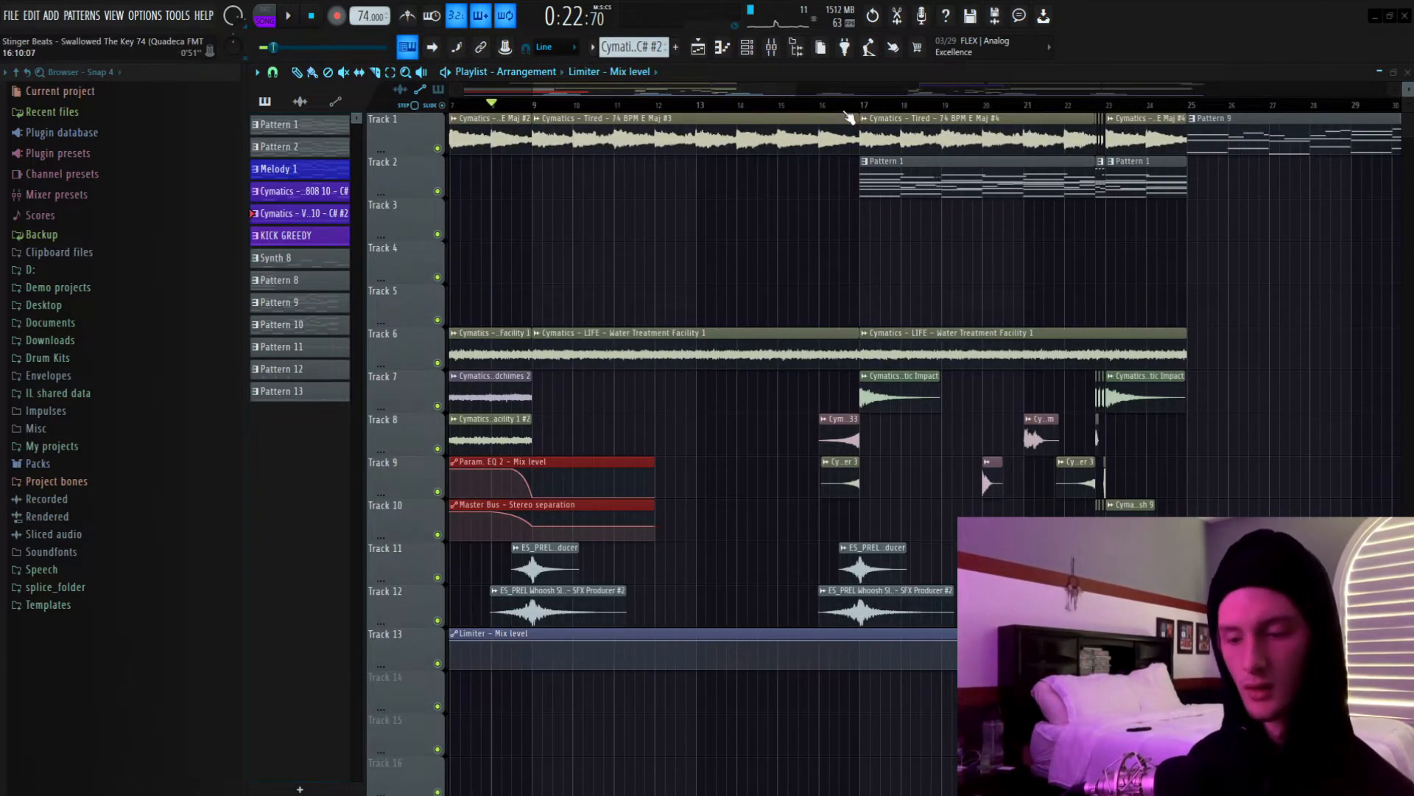
scroll(851, 110, "up", 3)
scroll(729, 111, "down", 4)
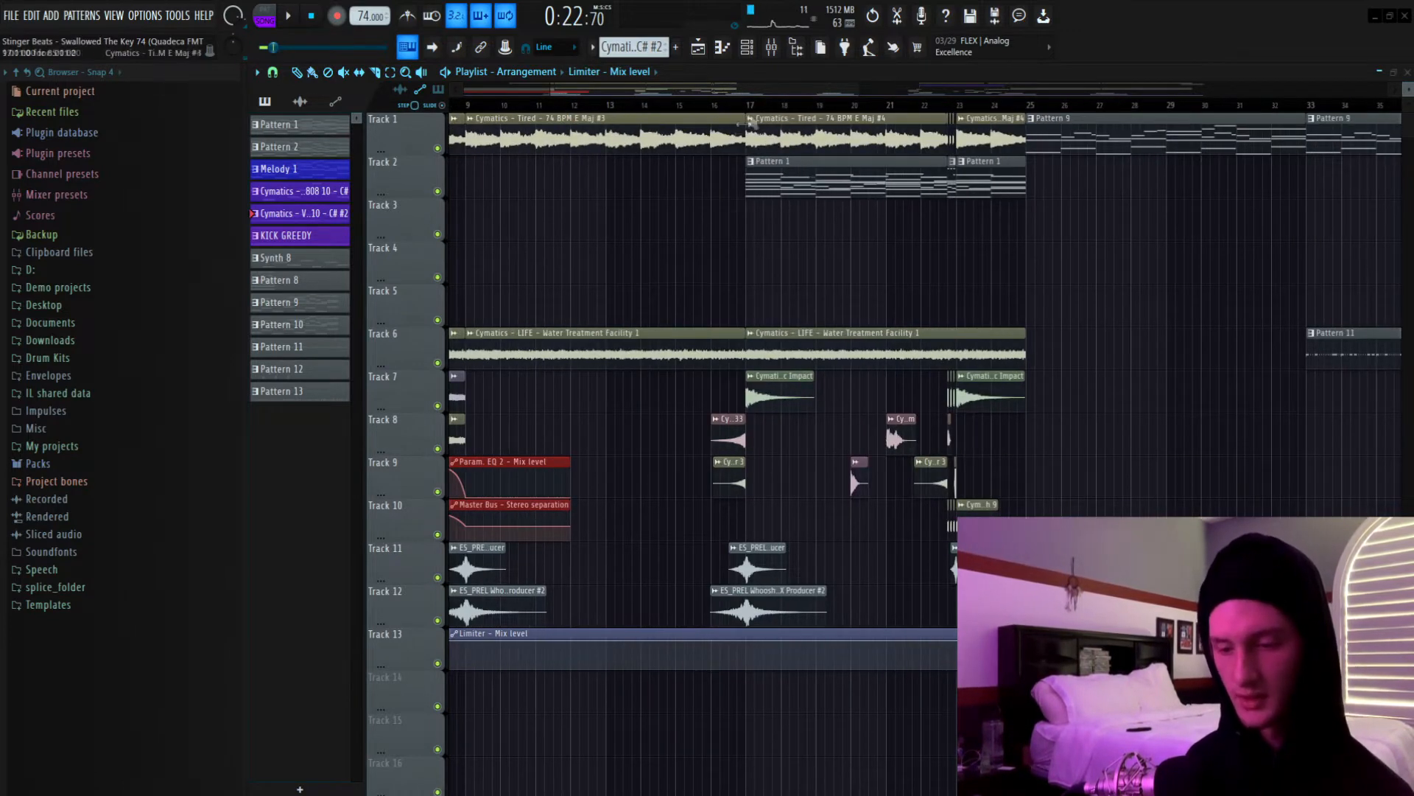
scroll(731, 111, "up", 3)
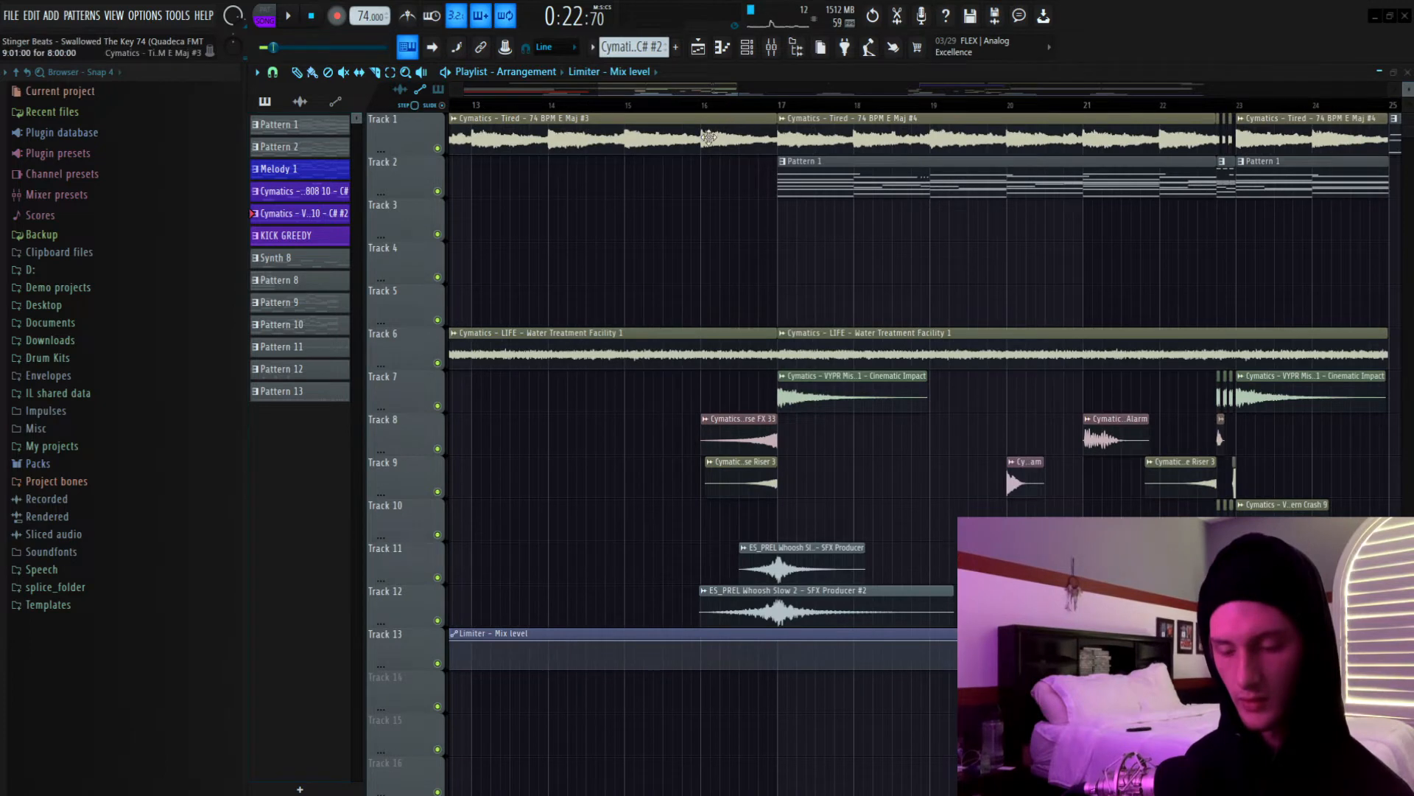
scroll(726, 209, "down", 3)
left_click_drag(752, 499, 802, 371)
left_click_drag(703, 245, 776, 385)
right_click(438, 320)
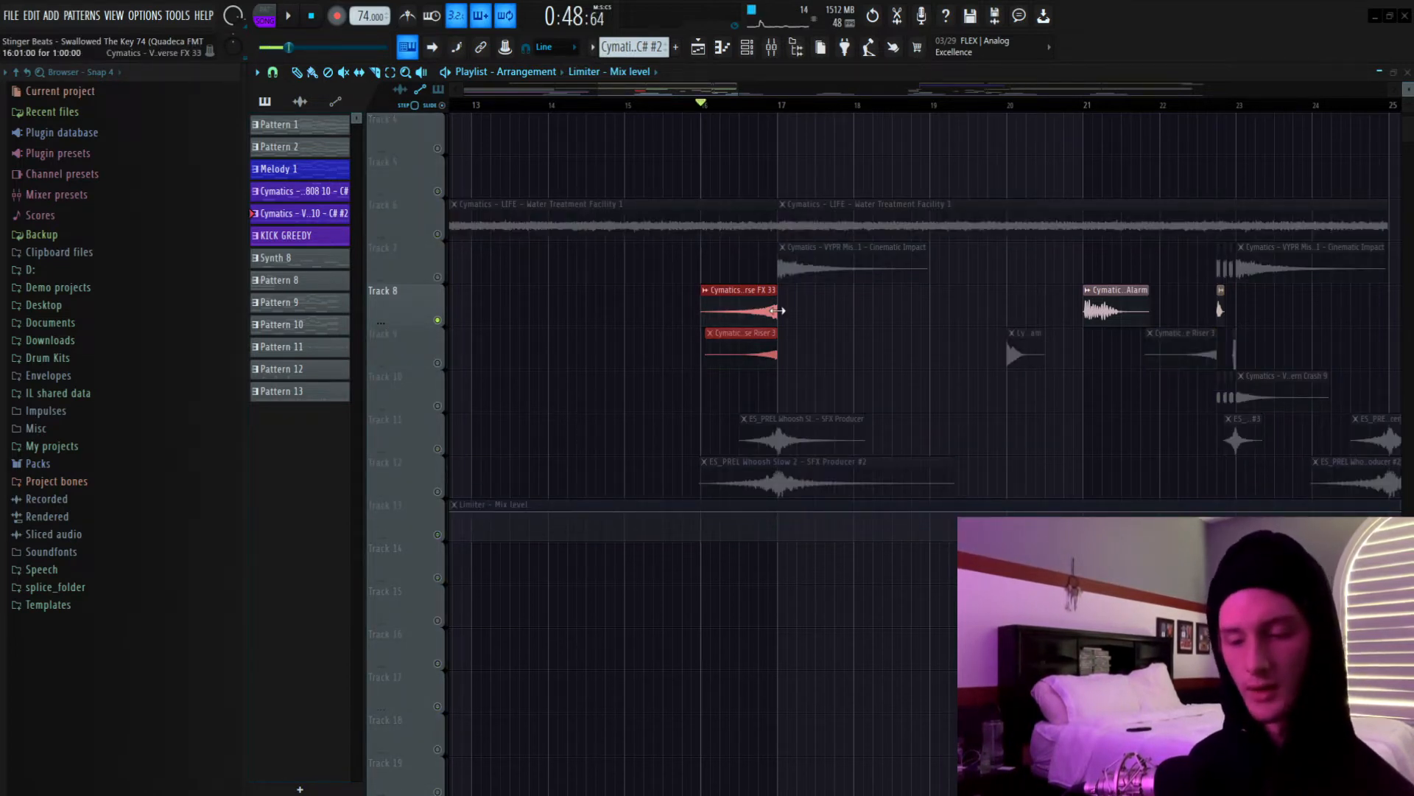
right_click(438, 363)
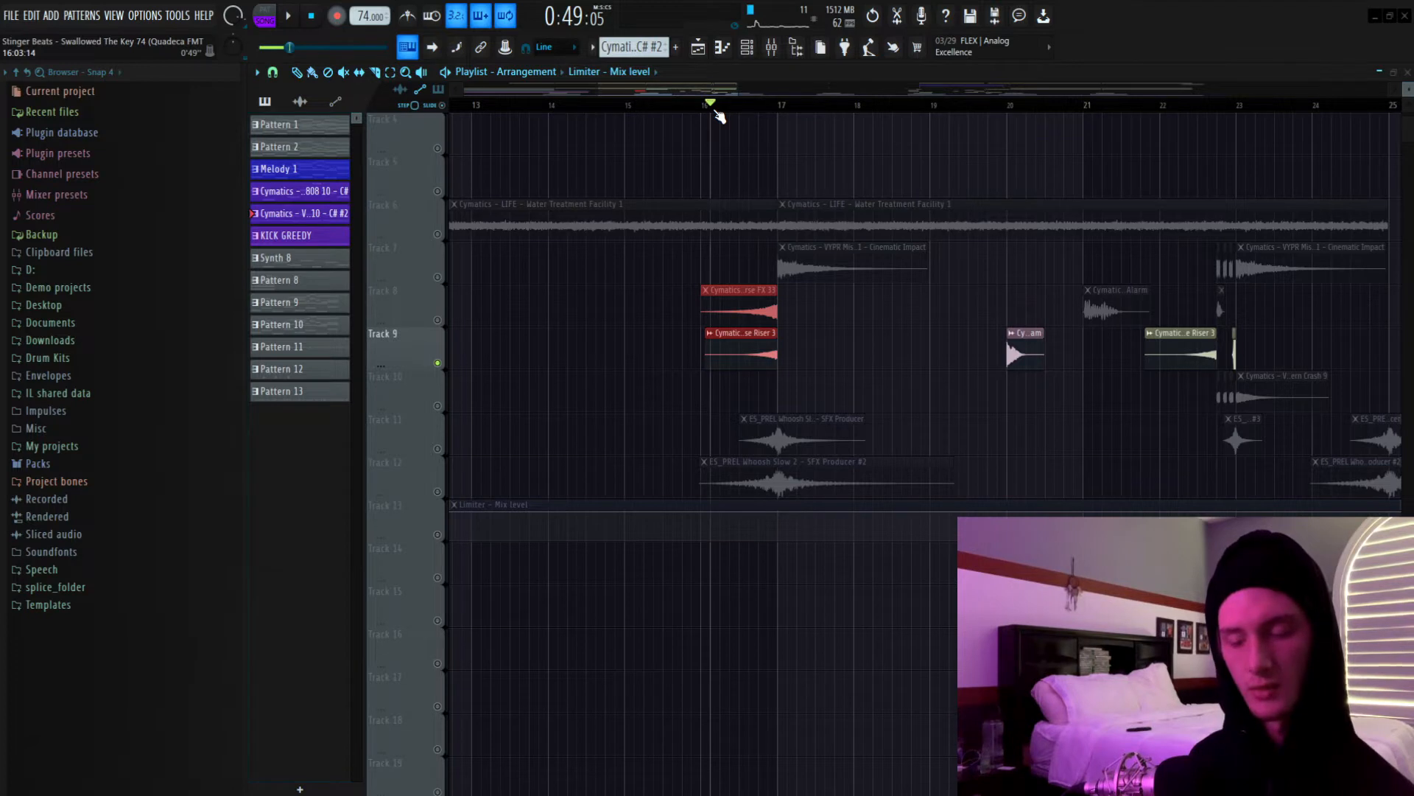
right_click(438, 320)
key("space")
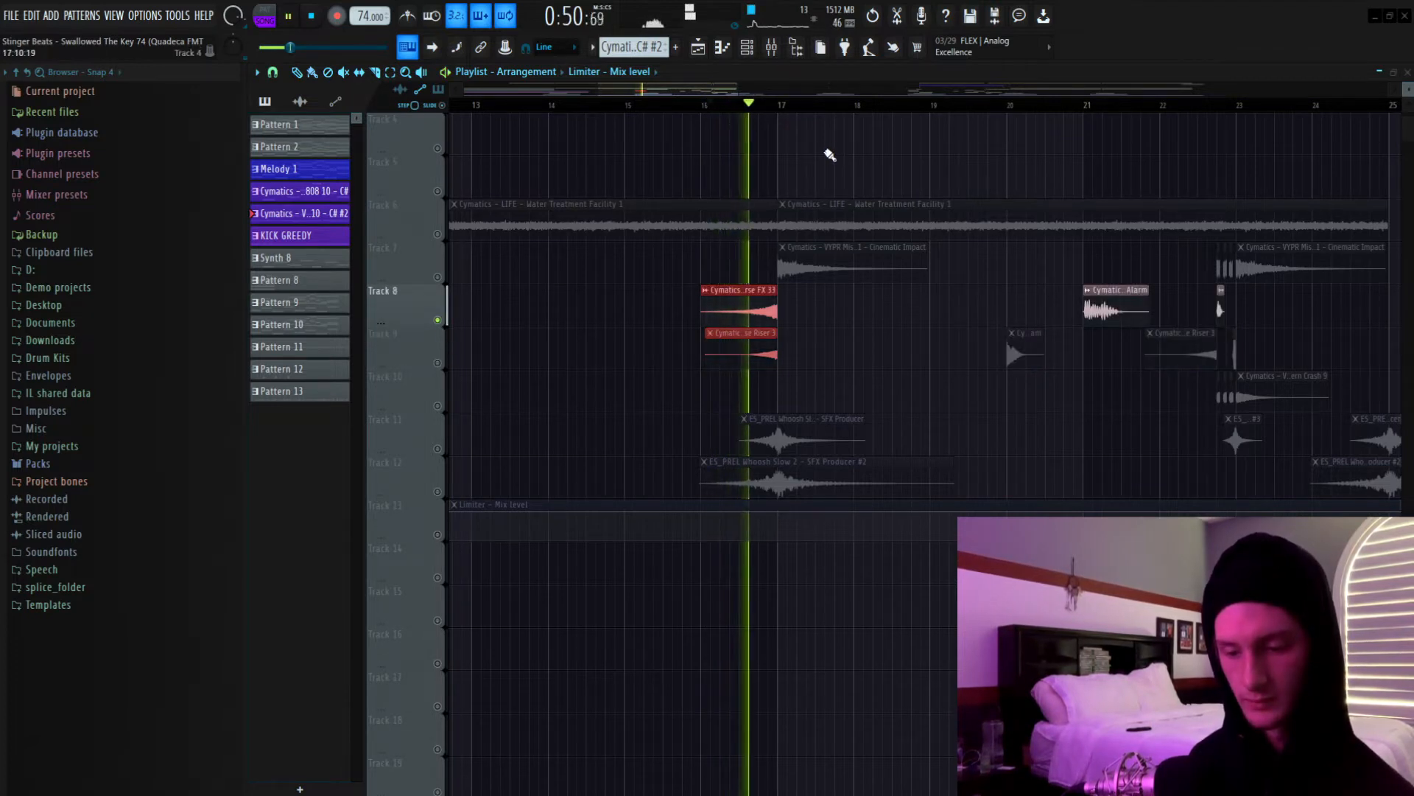
key("space")
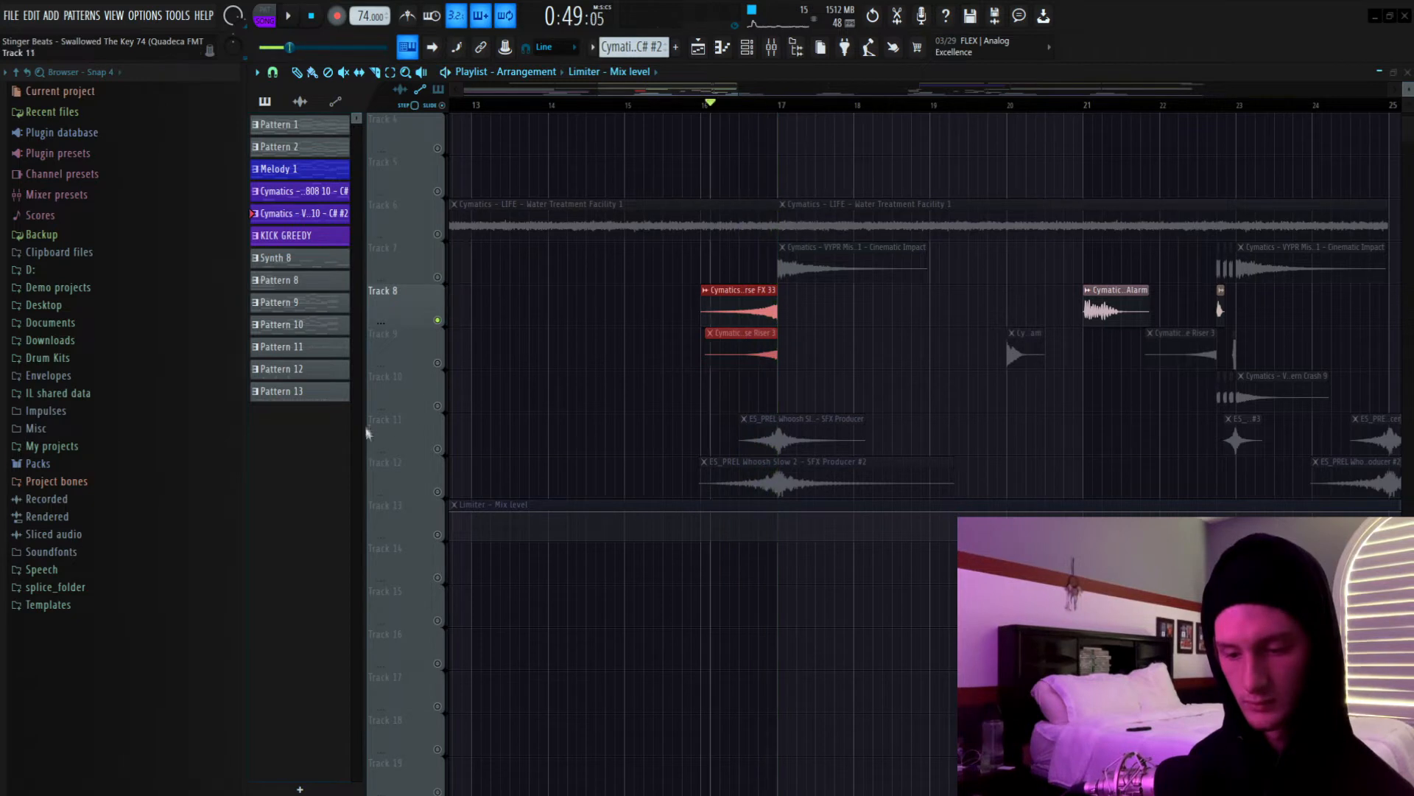
Audition the White Noise Riser 3 clip on Track 9 soloed from just after bar 16.
right_click(438, 362)
key("space")
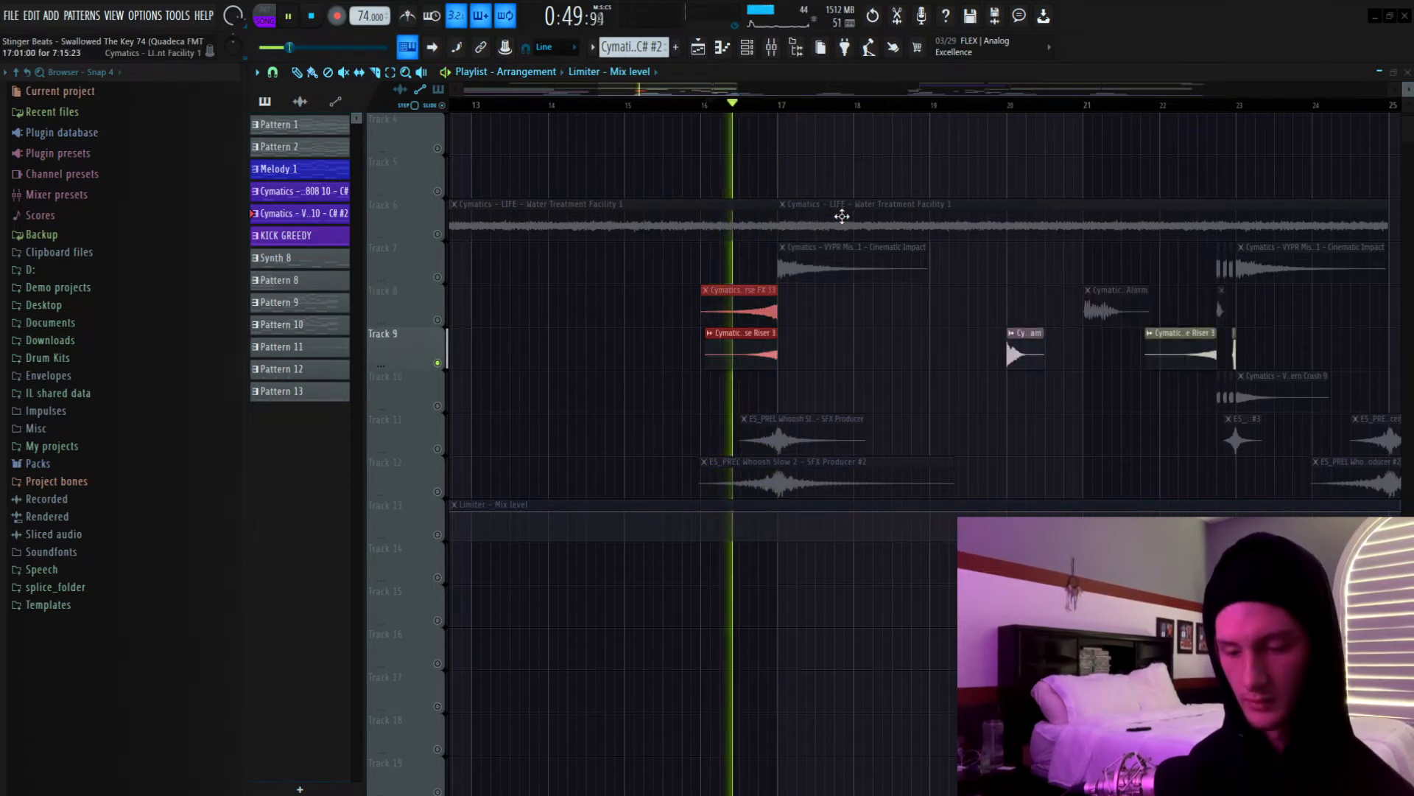
key("space")
Play Tracks 8 and 9 together to hear the reverse FX with the riser, and unmute all tracks again.
left_click(438, 320)
key("space")
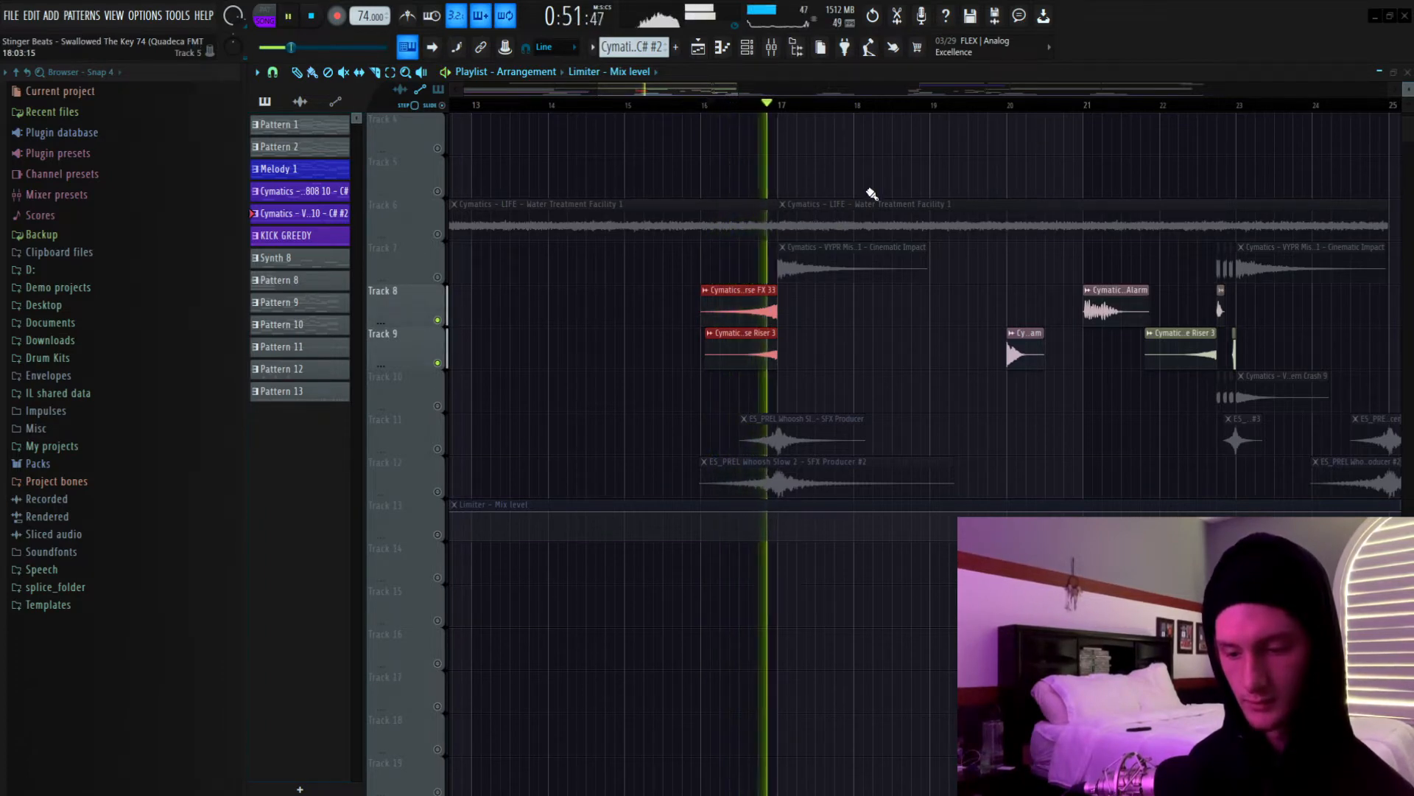
key("space")
right_click(438, 363)
scroll(680, 180, "up", 3)
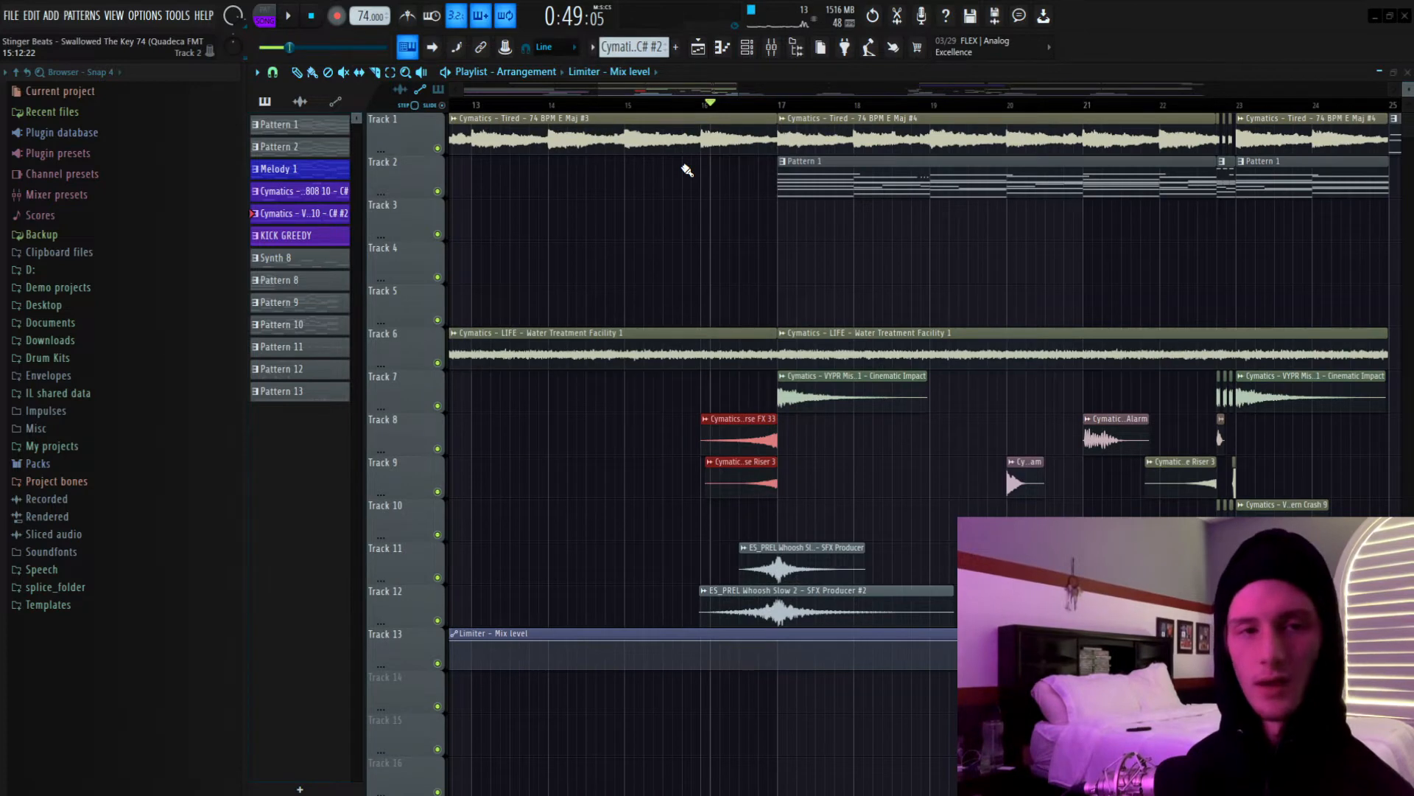
Place the playhead at bar 17 and choose the Pattern 1 clip on Track 2 for closer inspection.
scroll(740, 111, "down", 2)
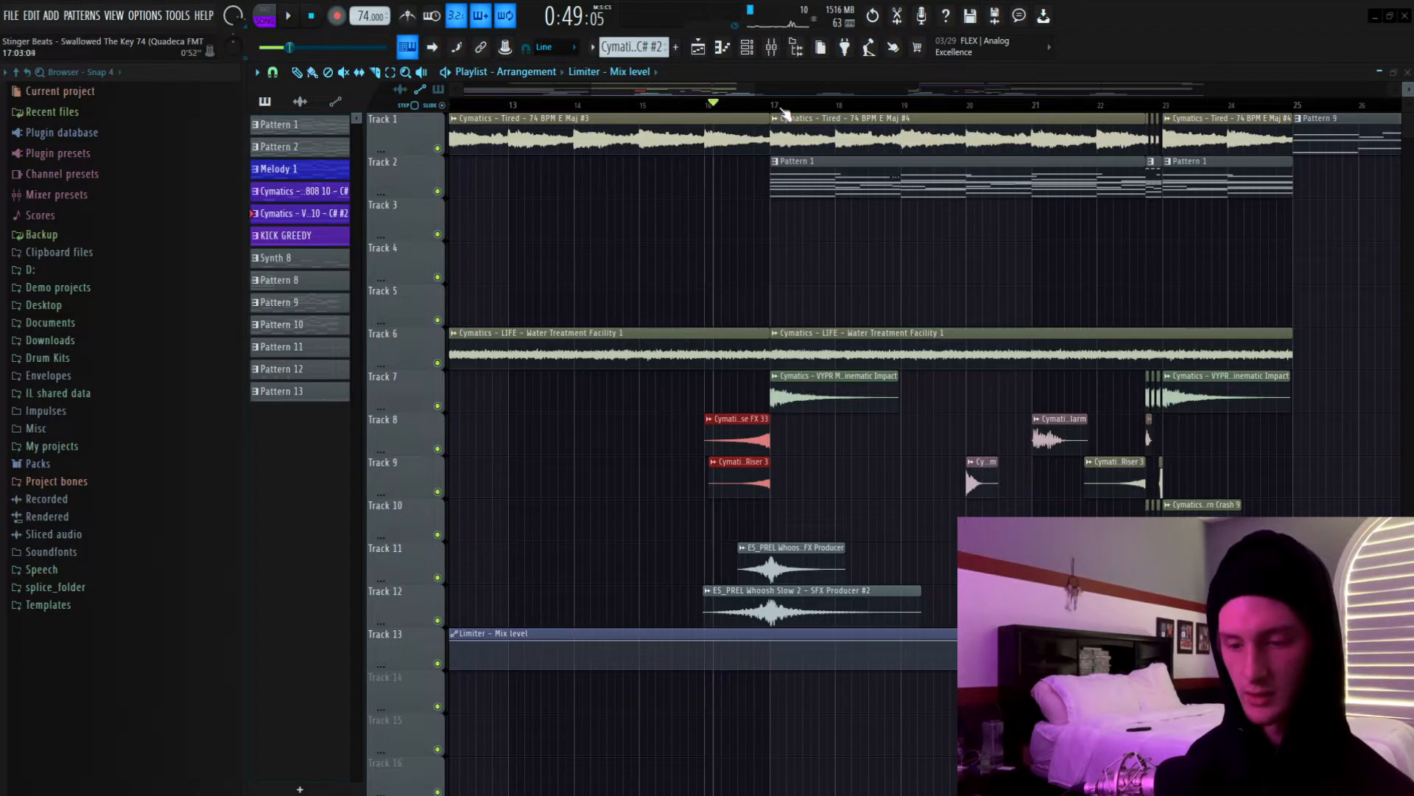
scroll(781, 113, "down", 2)
scroll(780, 110, "up", 3)
left_click_drag(688, 90, 716, 96)
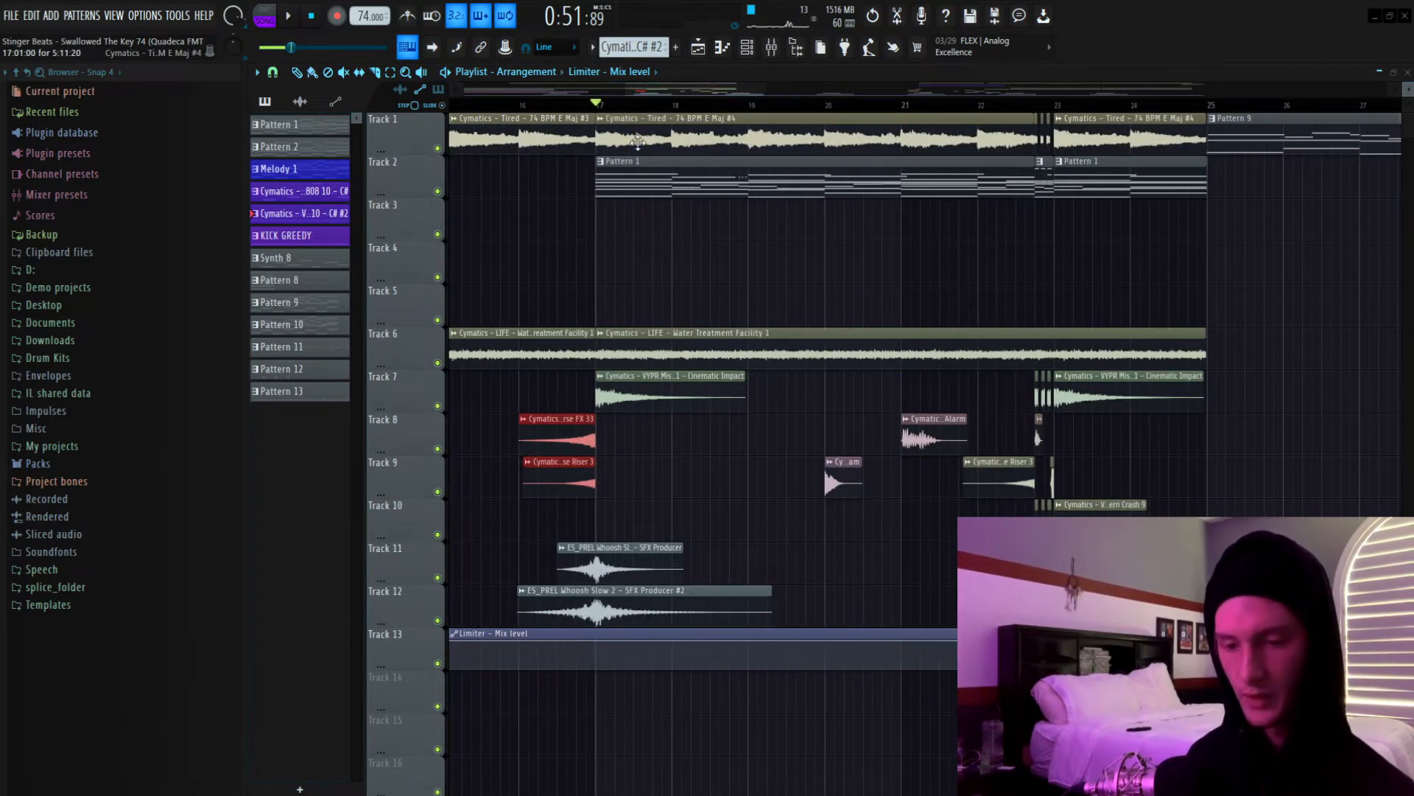
left_click_drag(640, 124, 1121, 156)
left_click(643, 181)
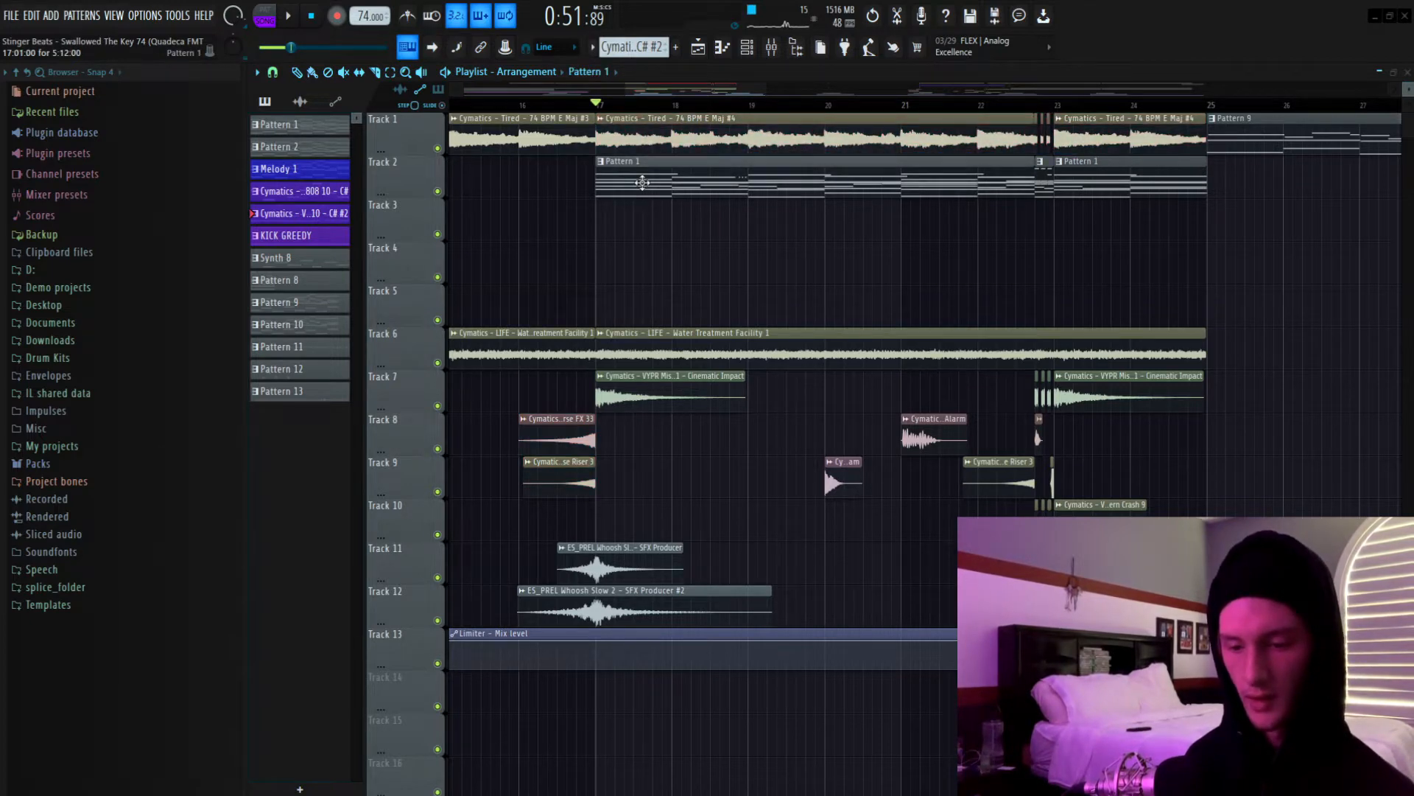
Inspect Pattern 1's notes, select its Synth 8 channel in the channel rack, and open that channel's instrument settings.
left_click(747, 47)
key("F7")
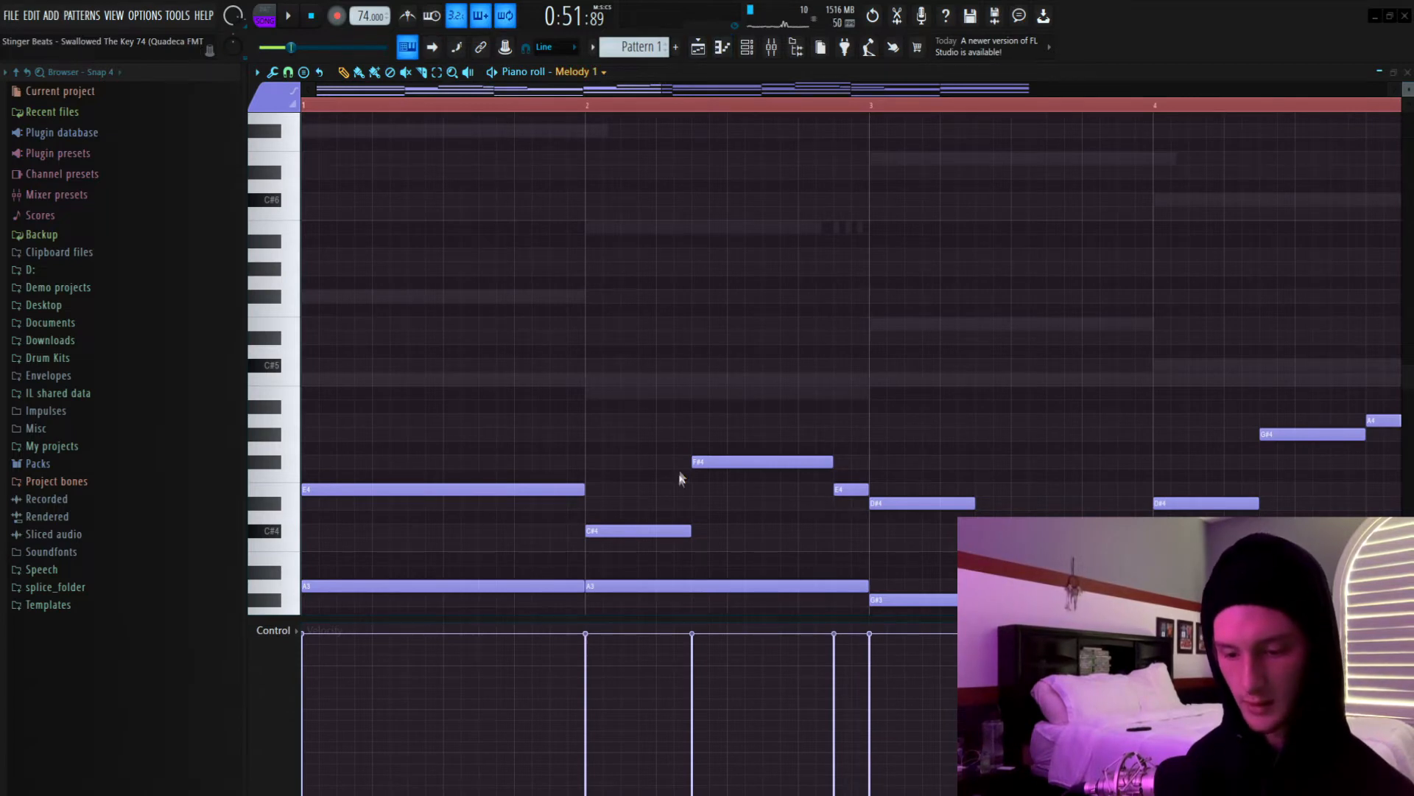
key("F6")
left_click(802, 607)
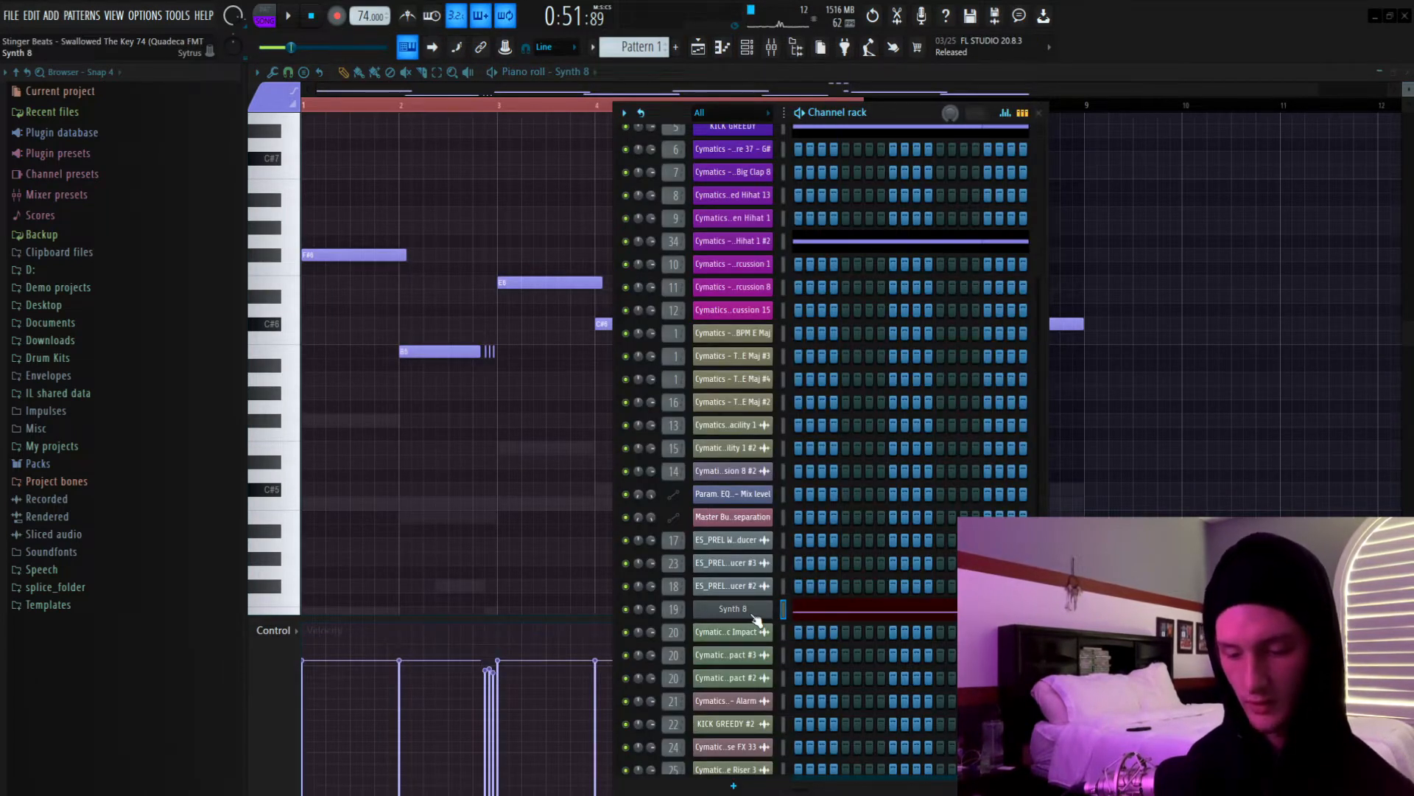
left_click(753, 613)
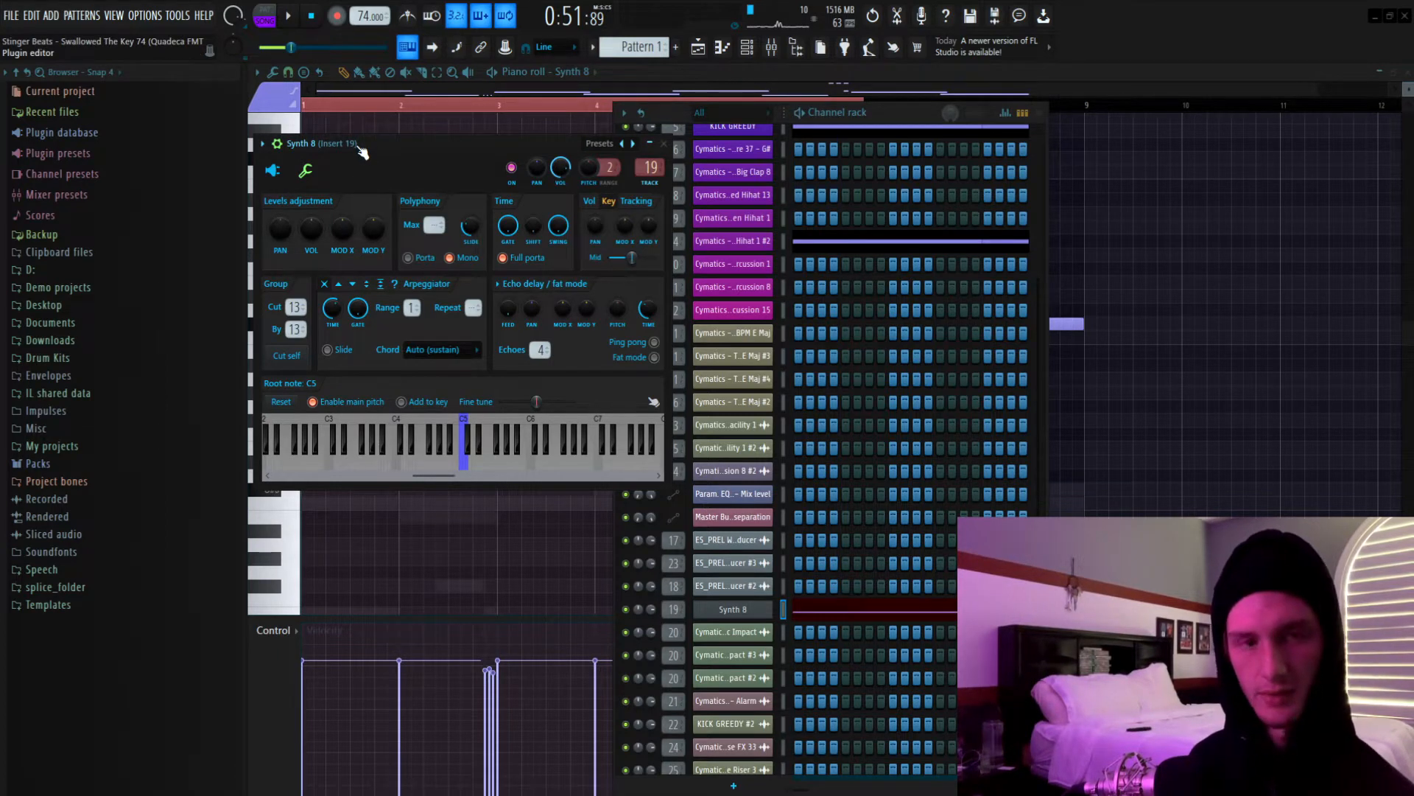
View Synth 8's effect chain on mixer Insert 19, check its notes in the piano roll, and return to the mixer.
left_click(775, 47)
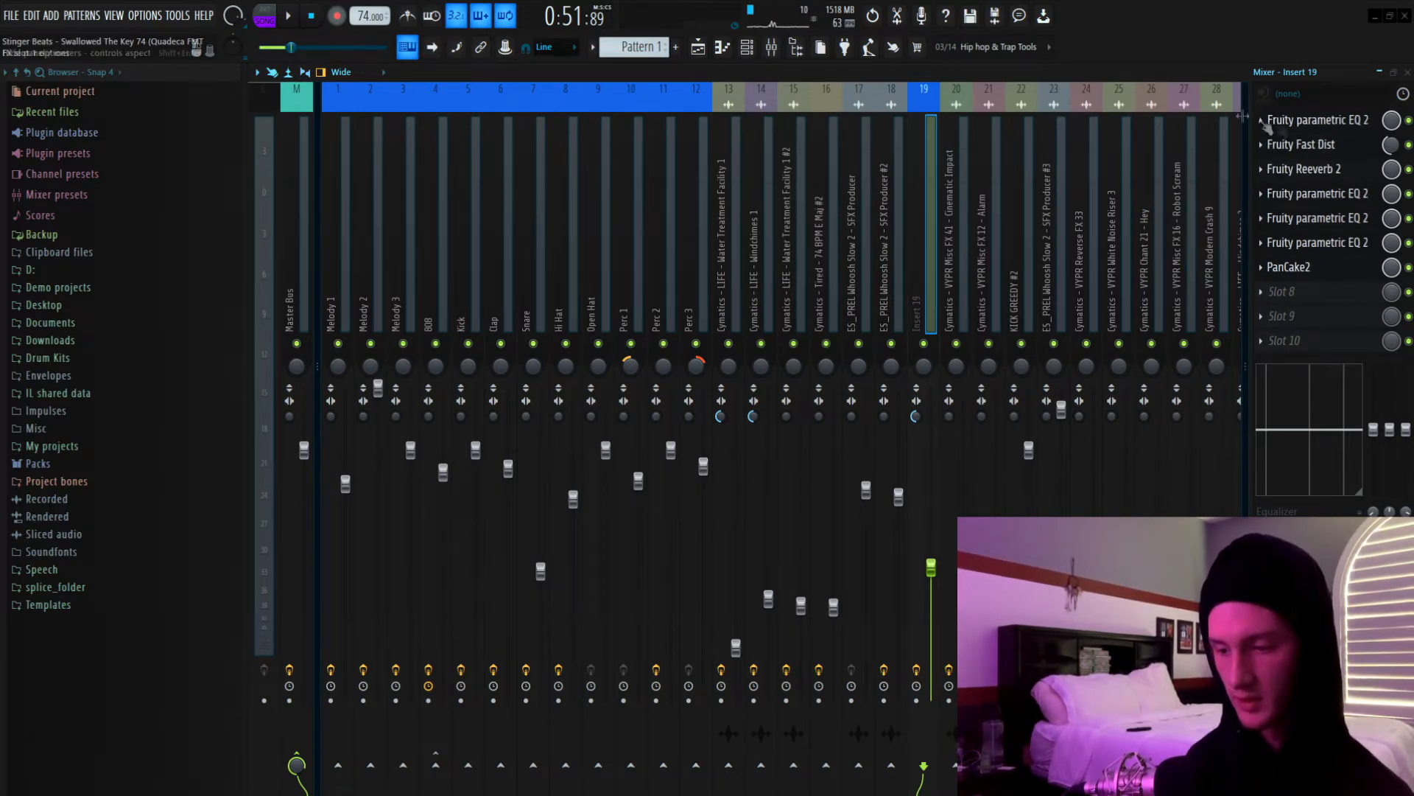
left_click(742, 49)
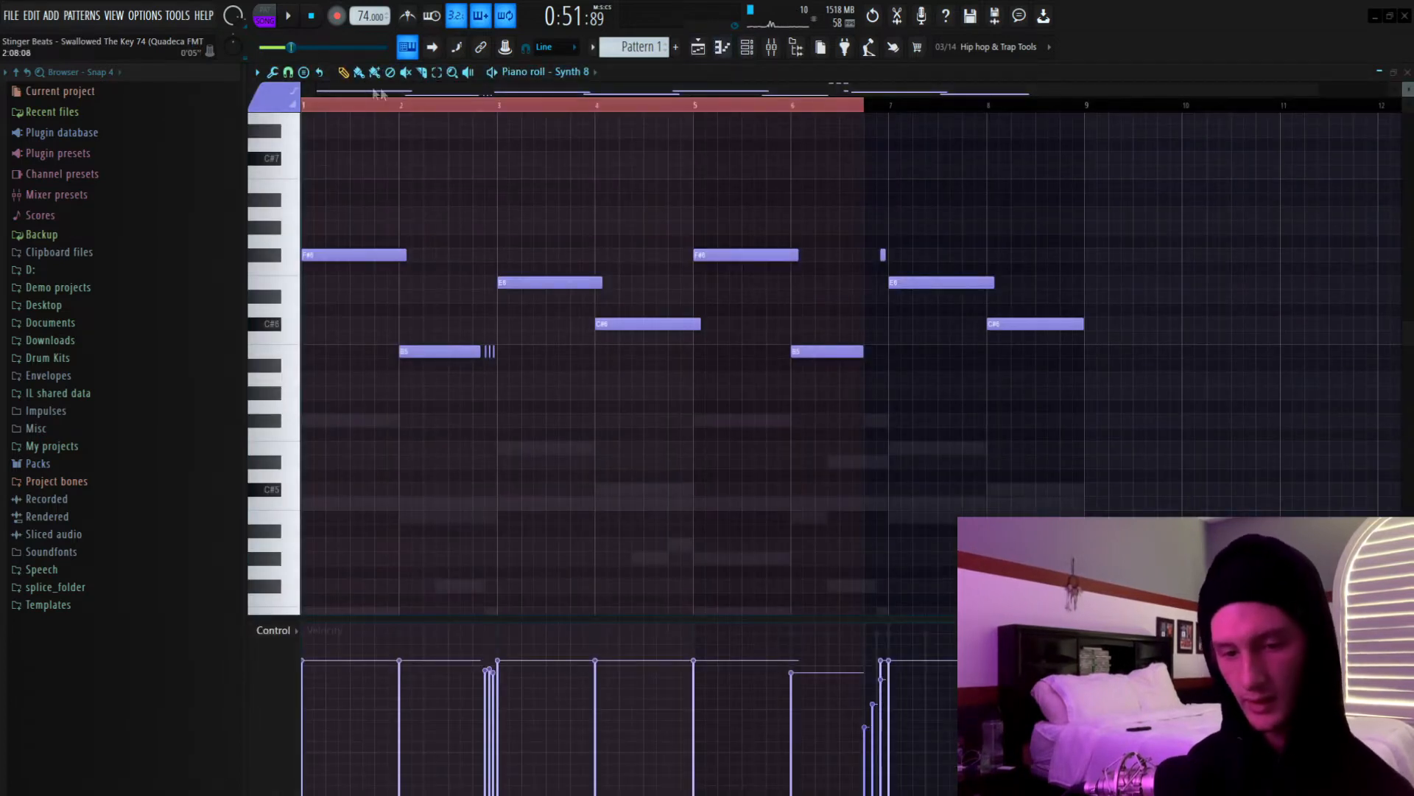
left_click(771, 47)
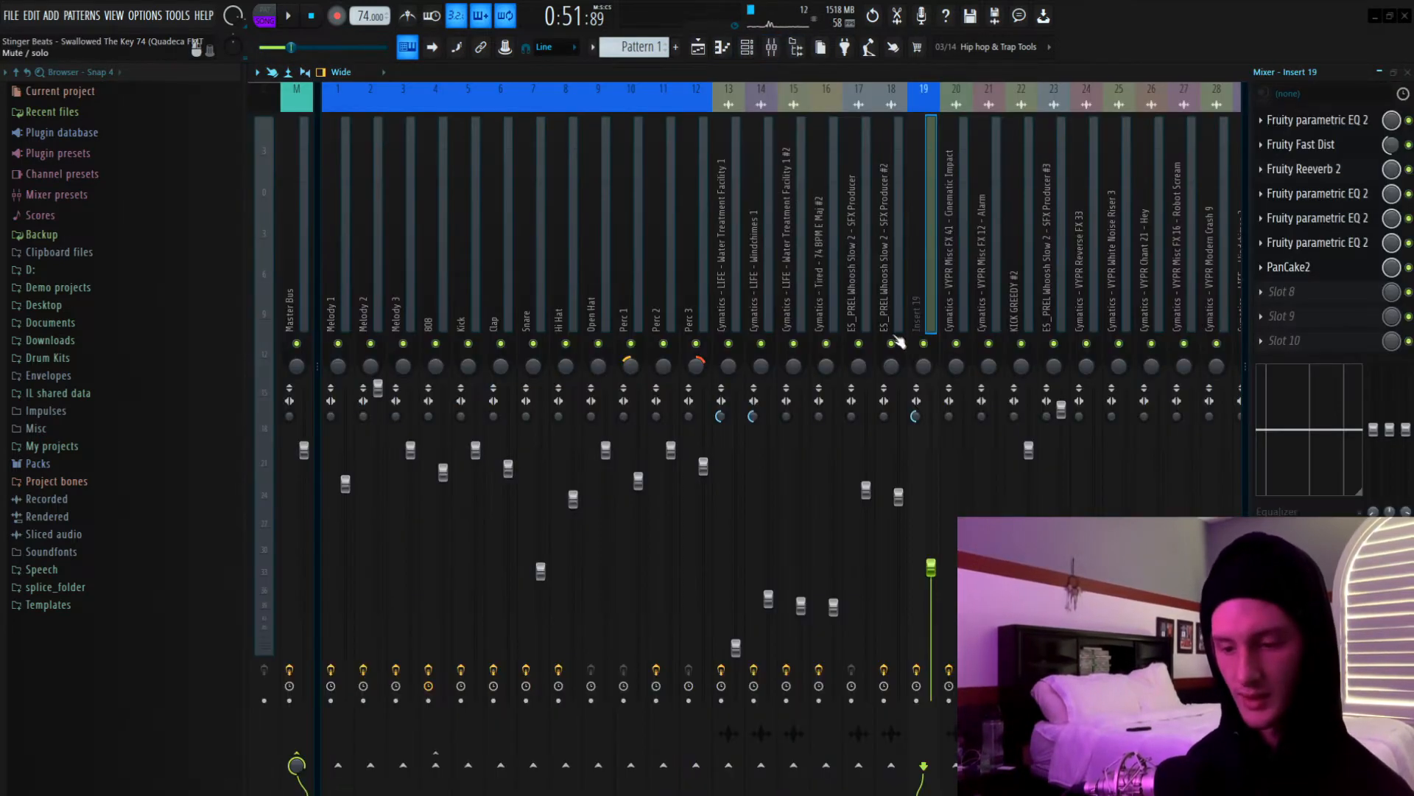
Play Synth 8's melody in the piano roll and examine the short notes just before bars 3 and 7.
left_click(742, 49)
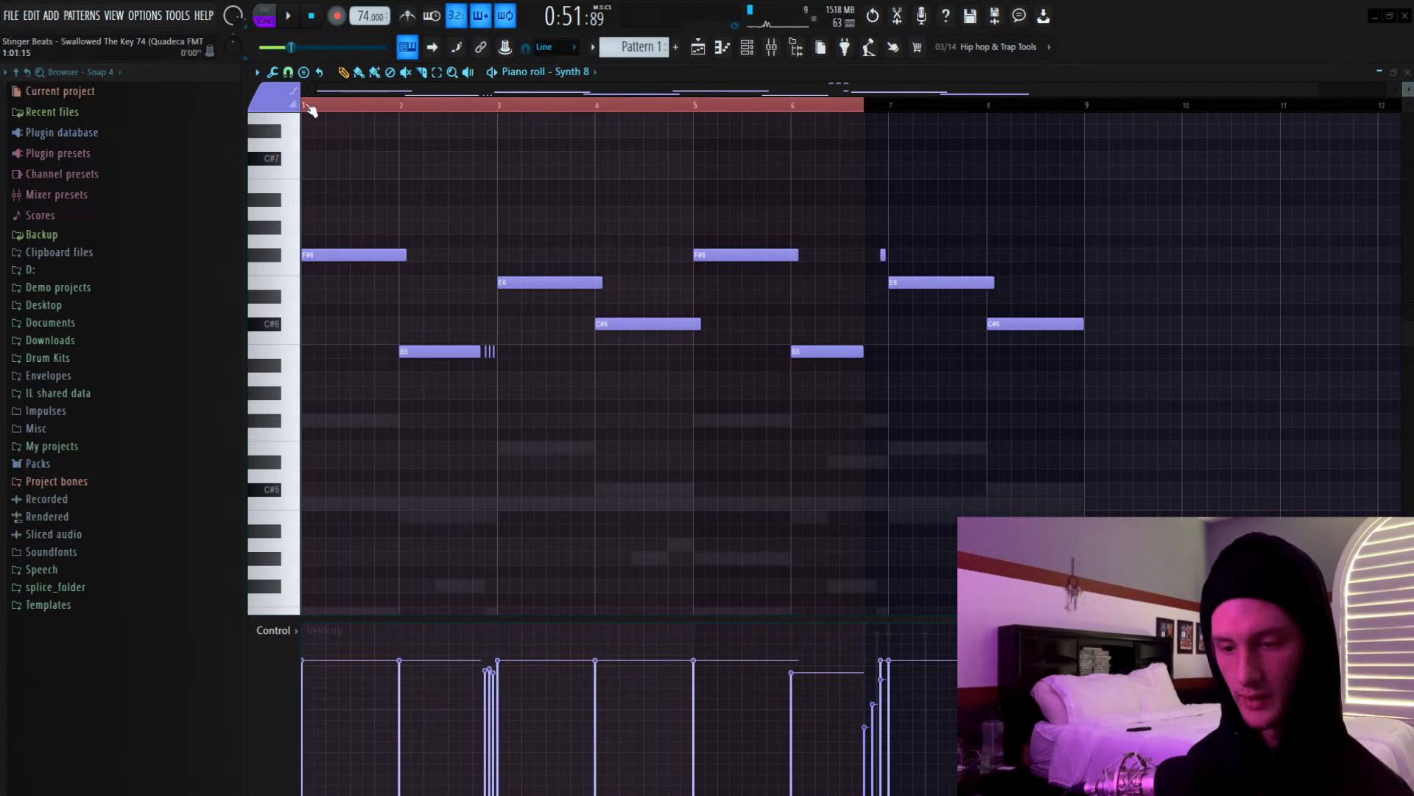
key("space")
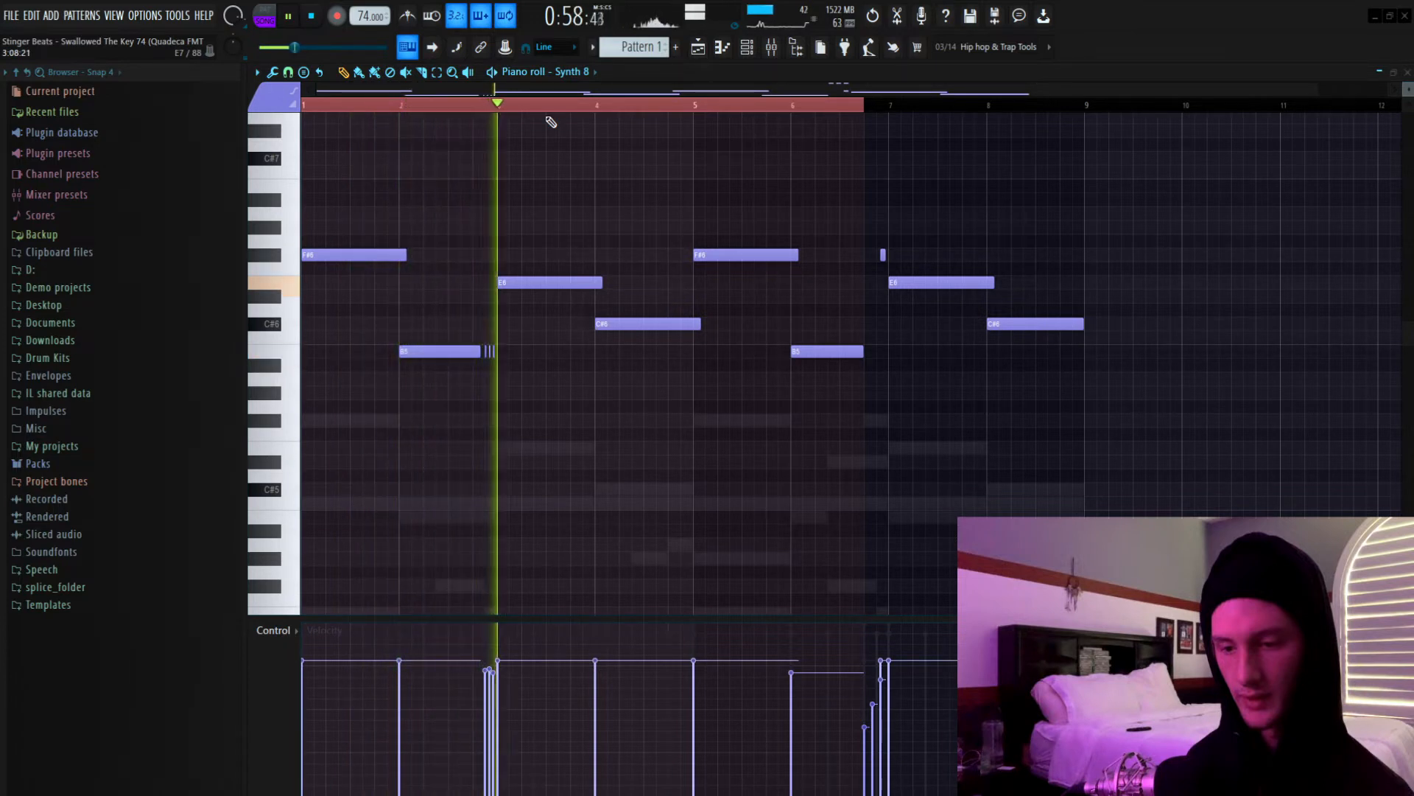
key("space")
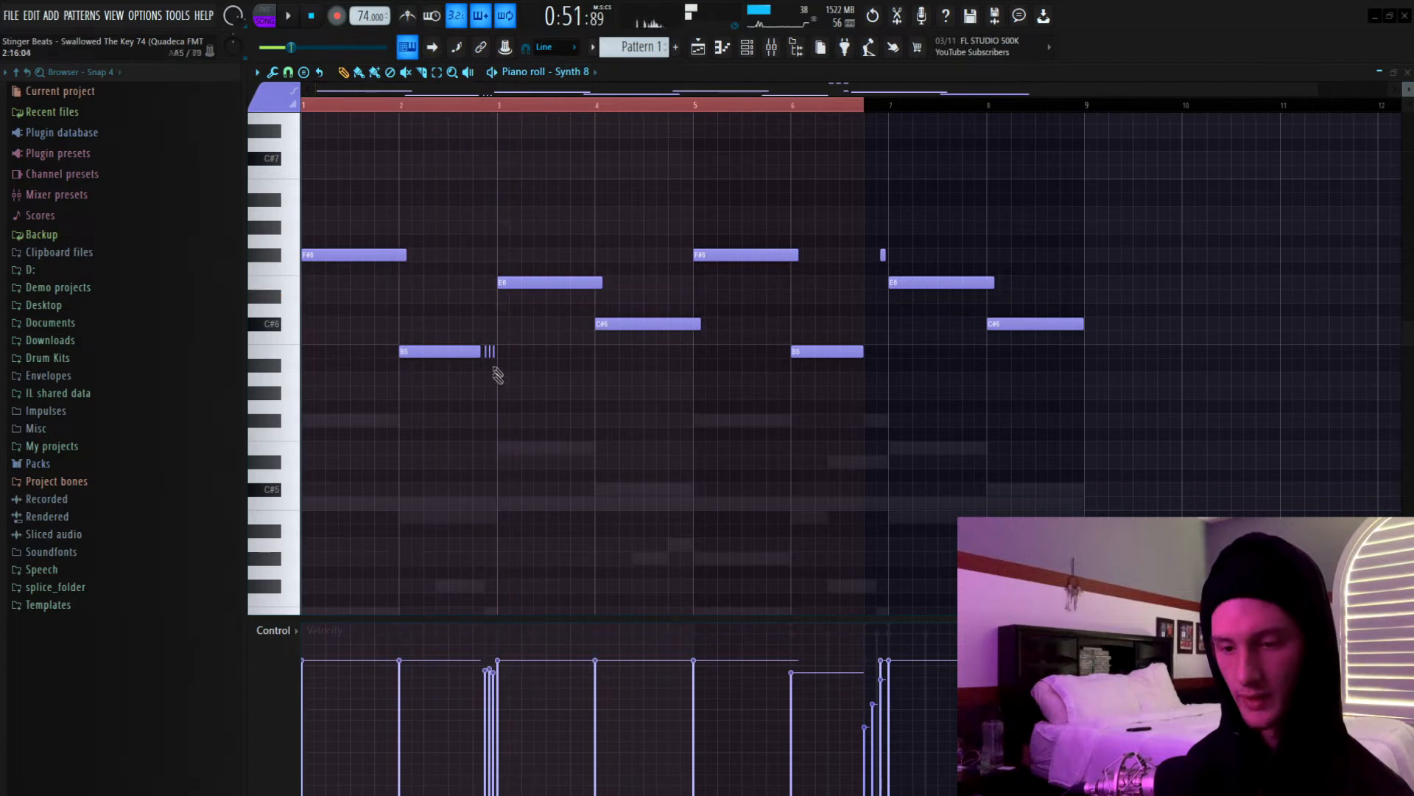
left_click_drag(519, 354, 487, 364)
left_click_drag(846, 254, 913, 264)
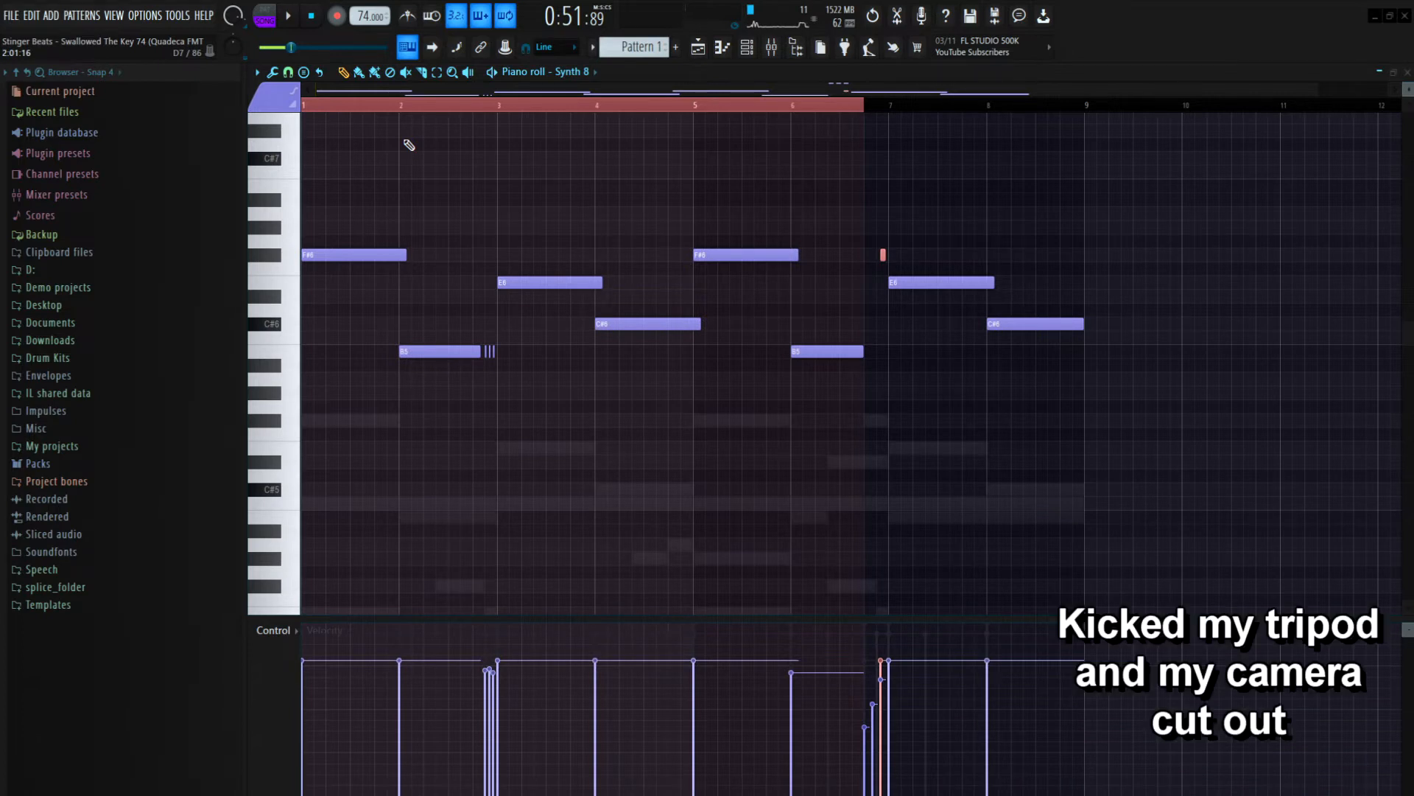
Reopen Pattern 1's Synth 8 notes from the Track 2 clip in the playlist, and bring up the mixer.
left_click(721, 51)
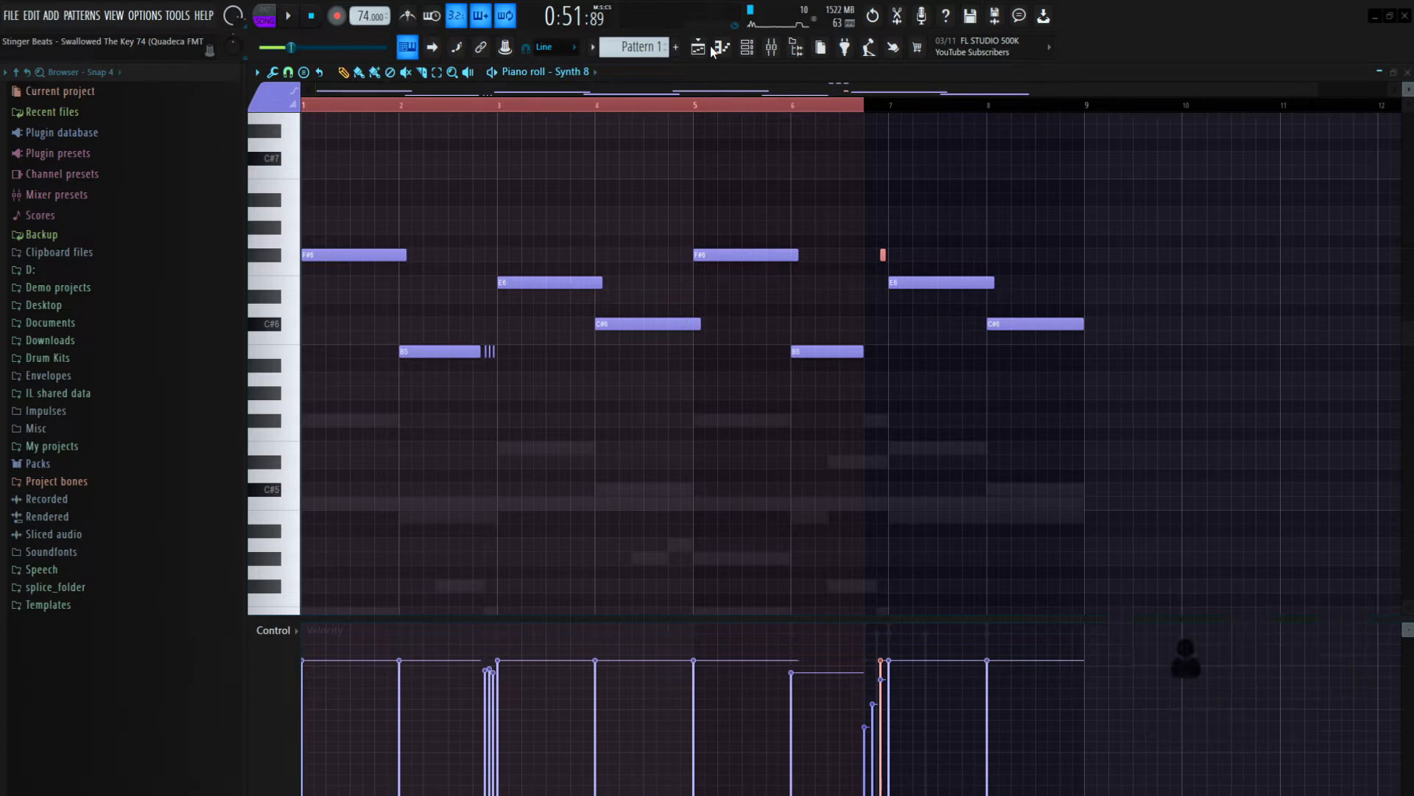
left_click(706, 47)
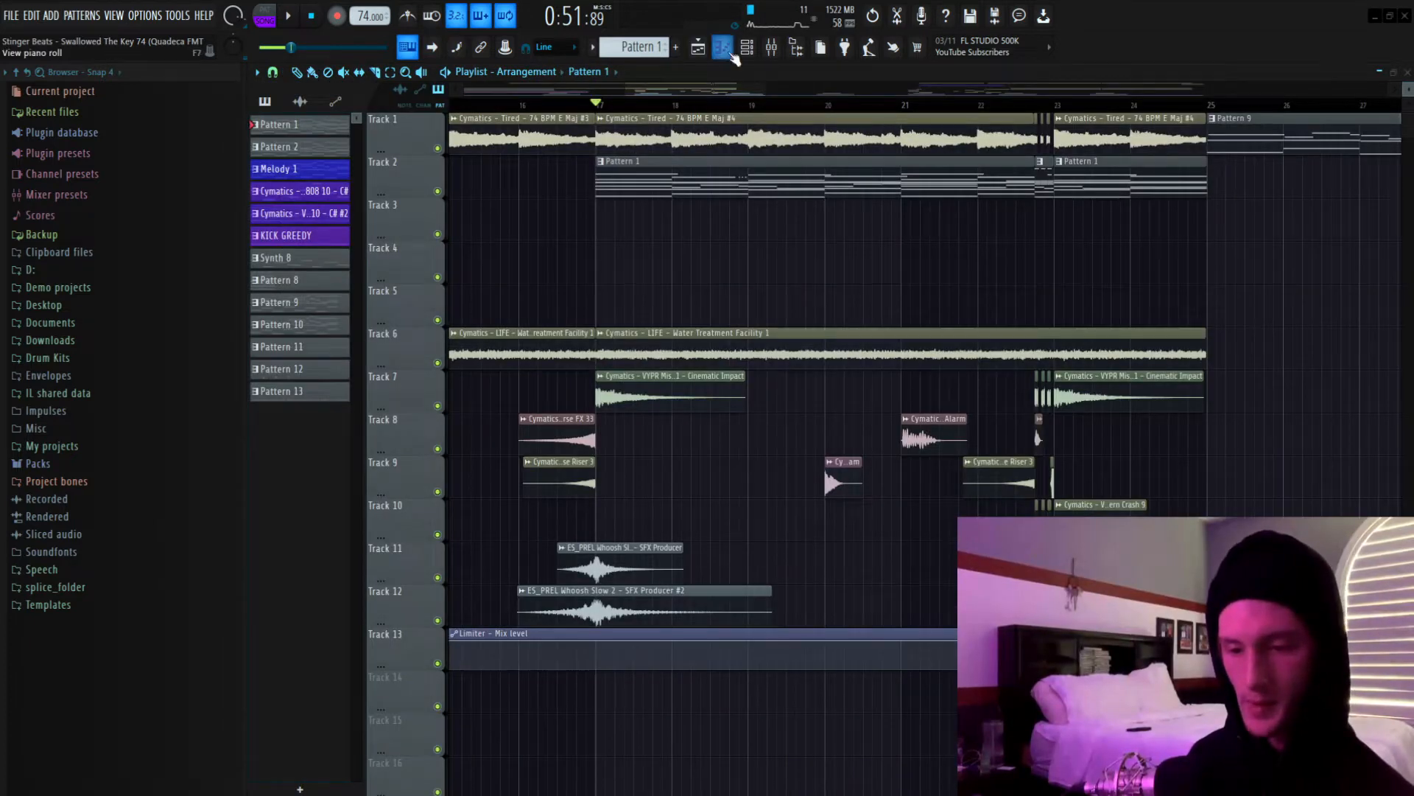
double_click(634, 156)
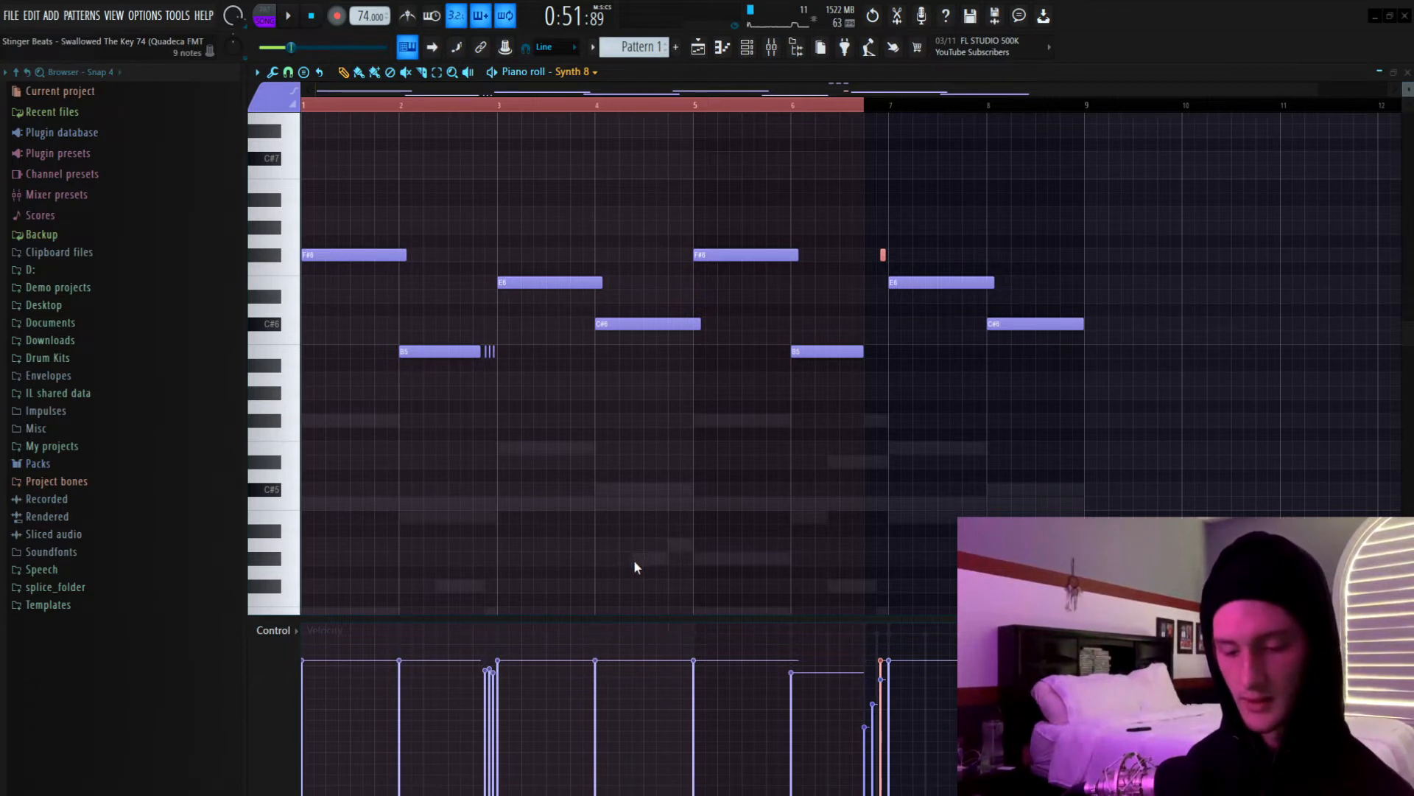
key("F9")
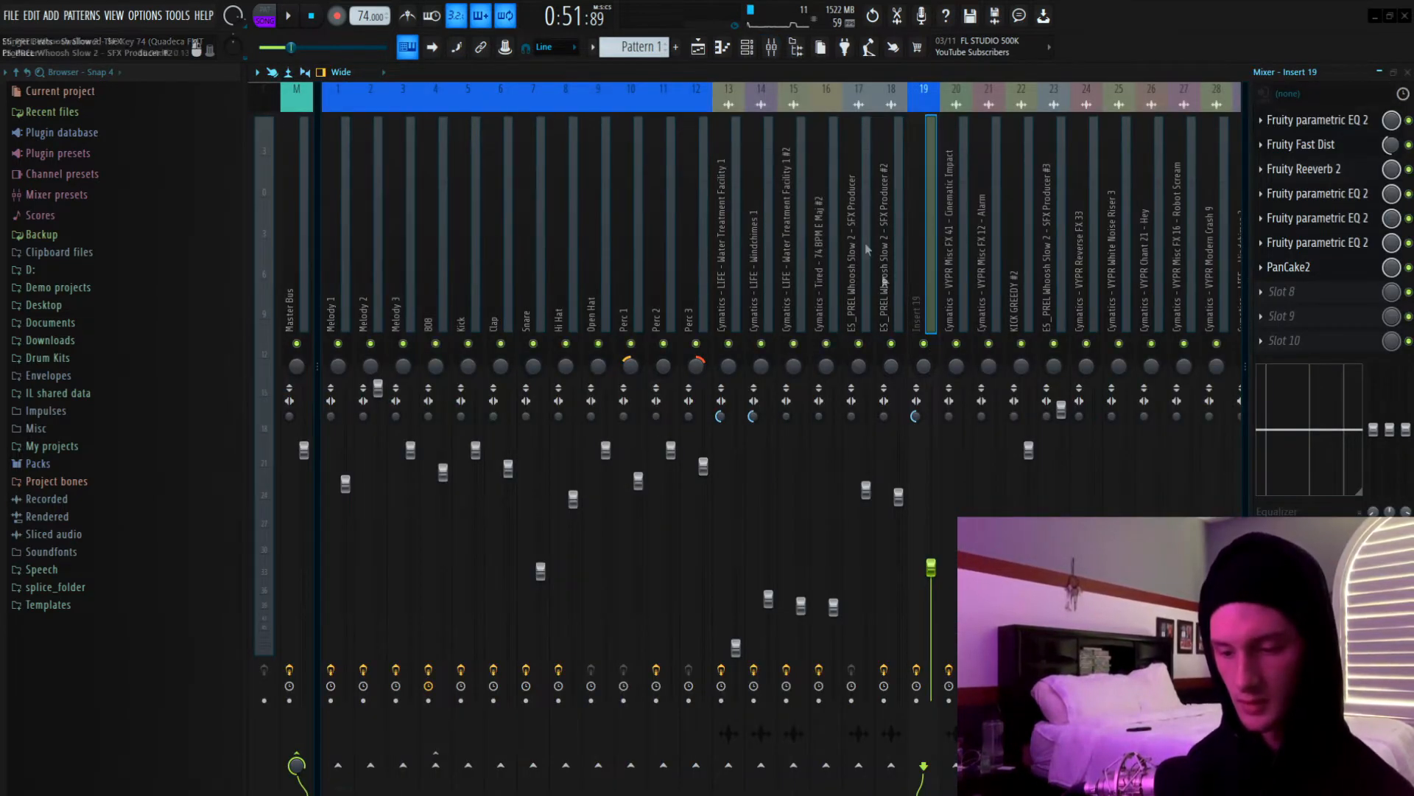
Solo the 808 insert and play the Distorted 808 10 notes in the piano roll.
right_click(436, 344)
left_click(723, 48)
scroll(552, 231, "down", 1)
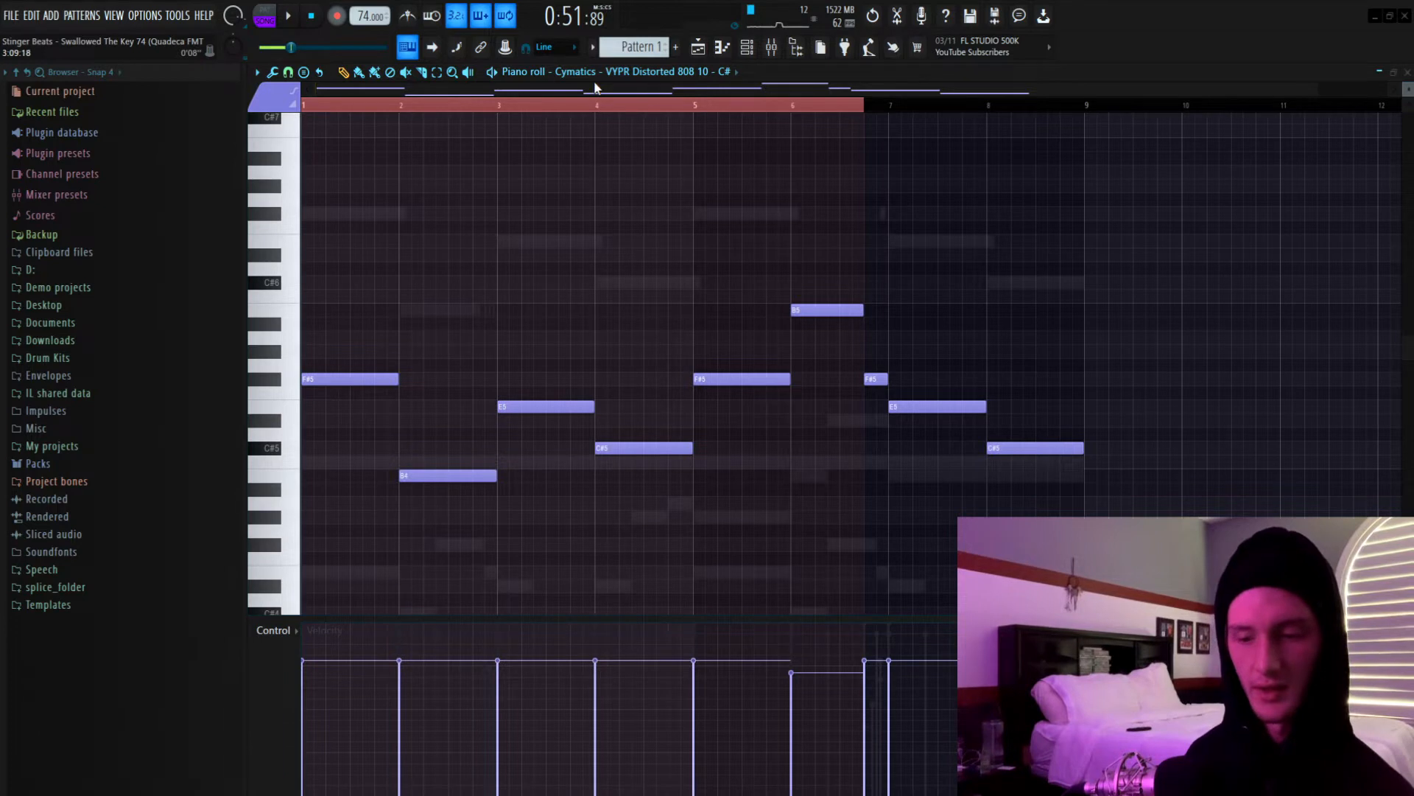
key("space")
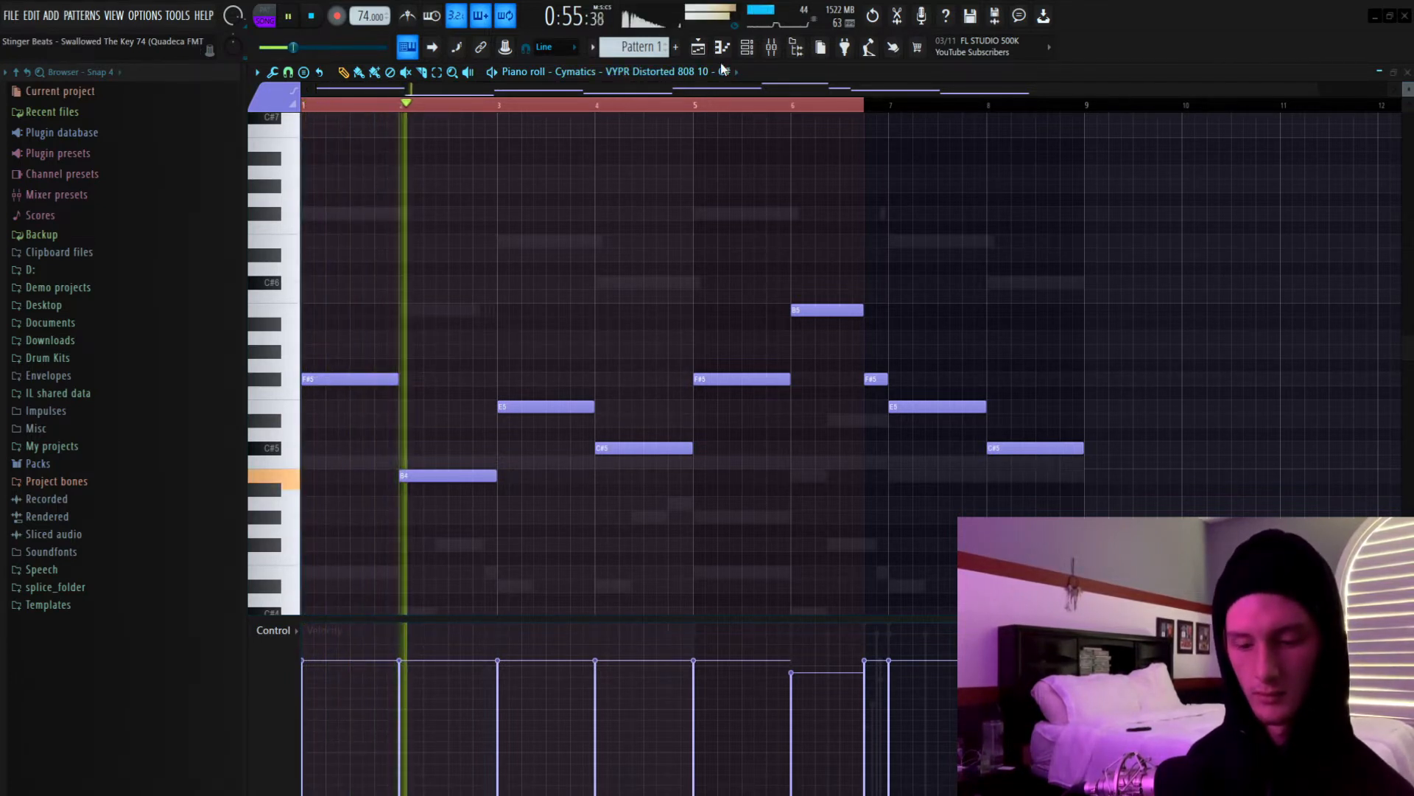
key("space")
View the 808 insert's effect chain, play it with the effects bypassed, and restore its effects and unmute all inserts.
left_click(771, 48)
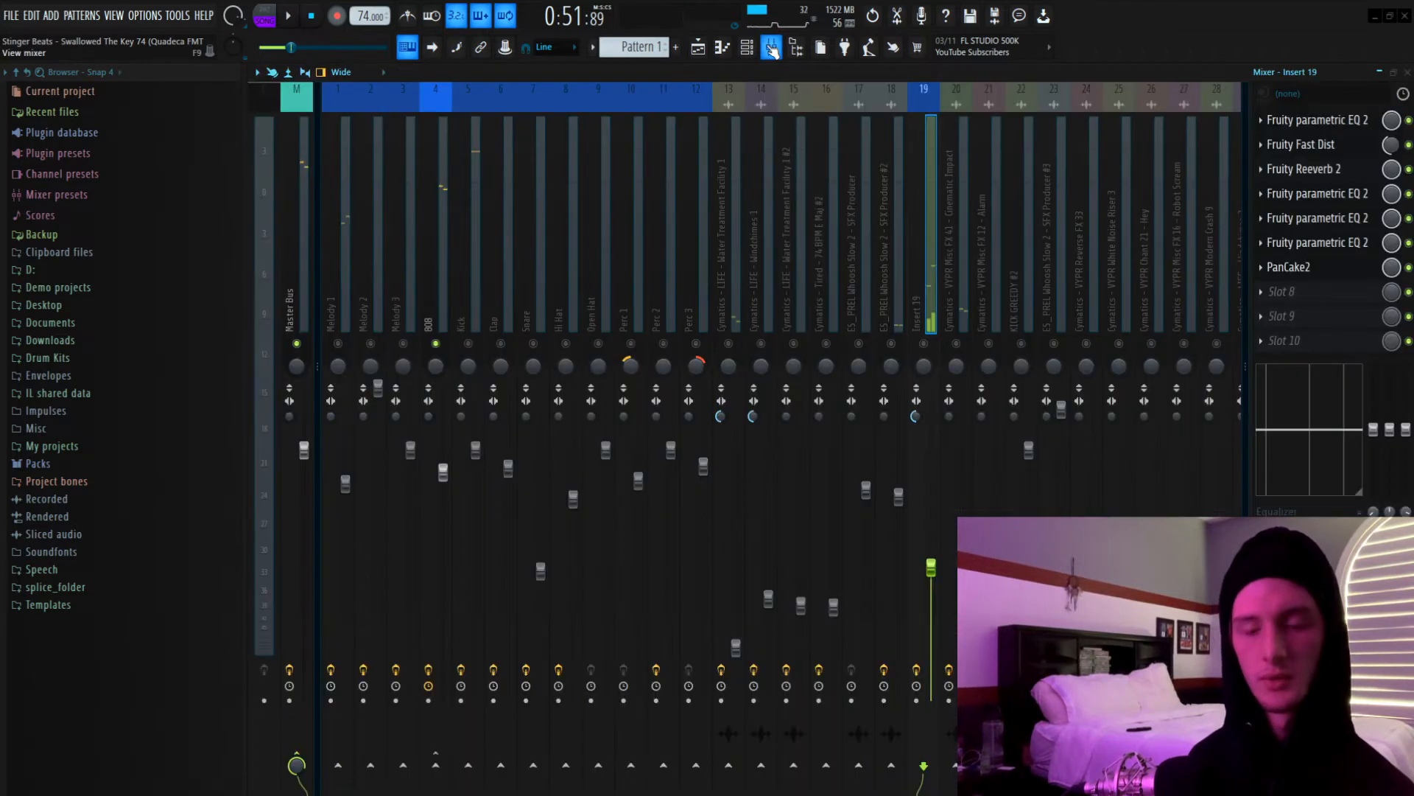
left_click(442, 310)
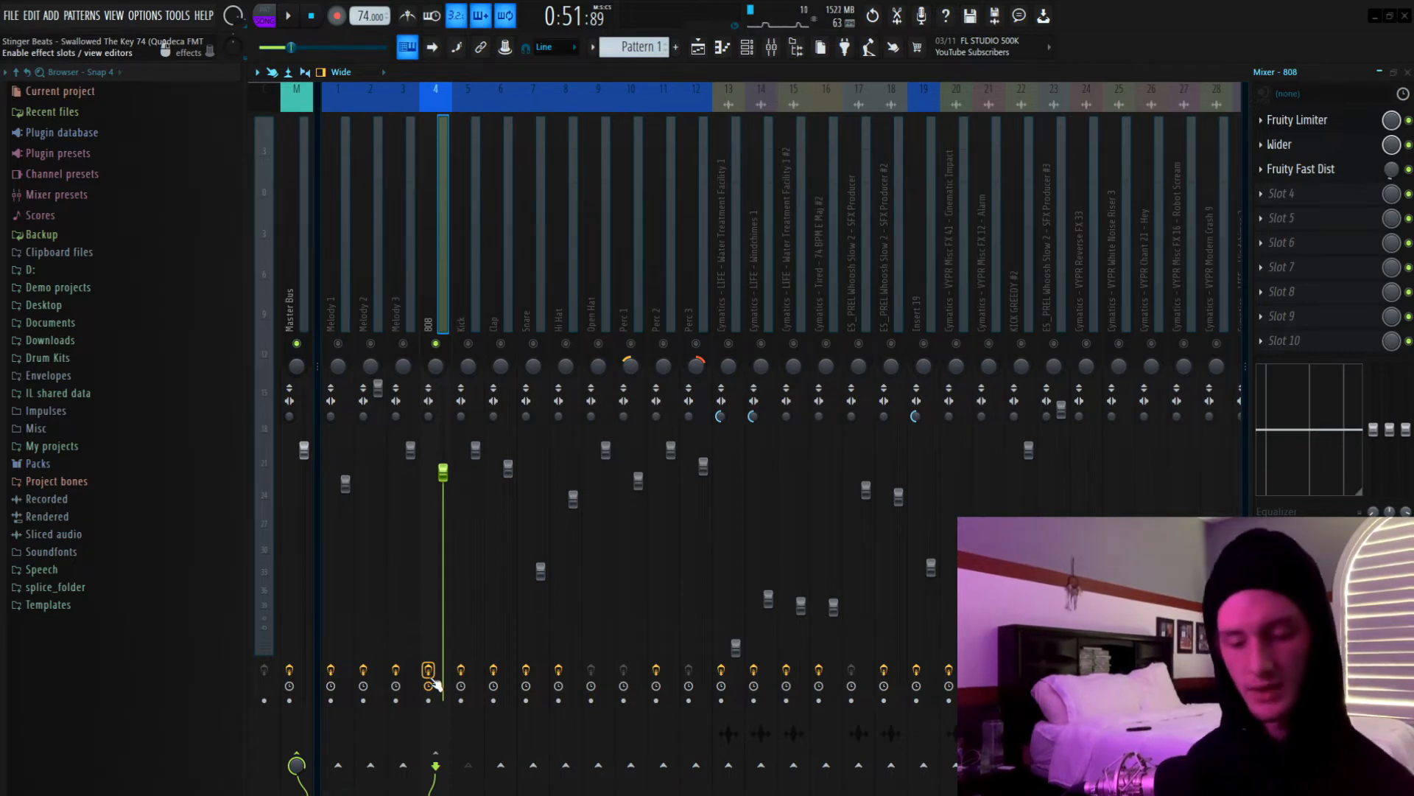
key("space")
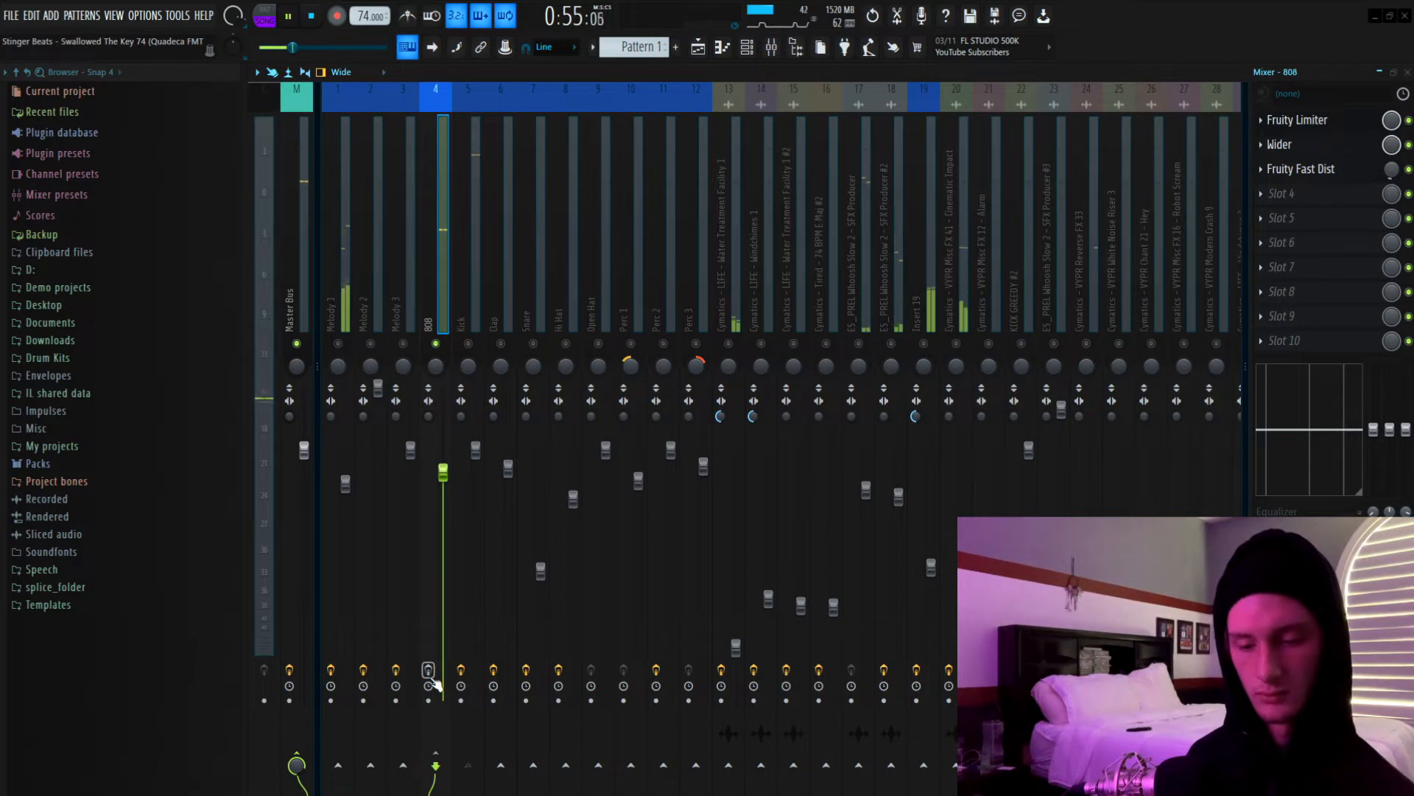
key("space")
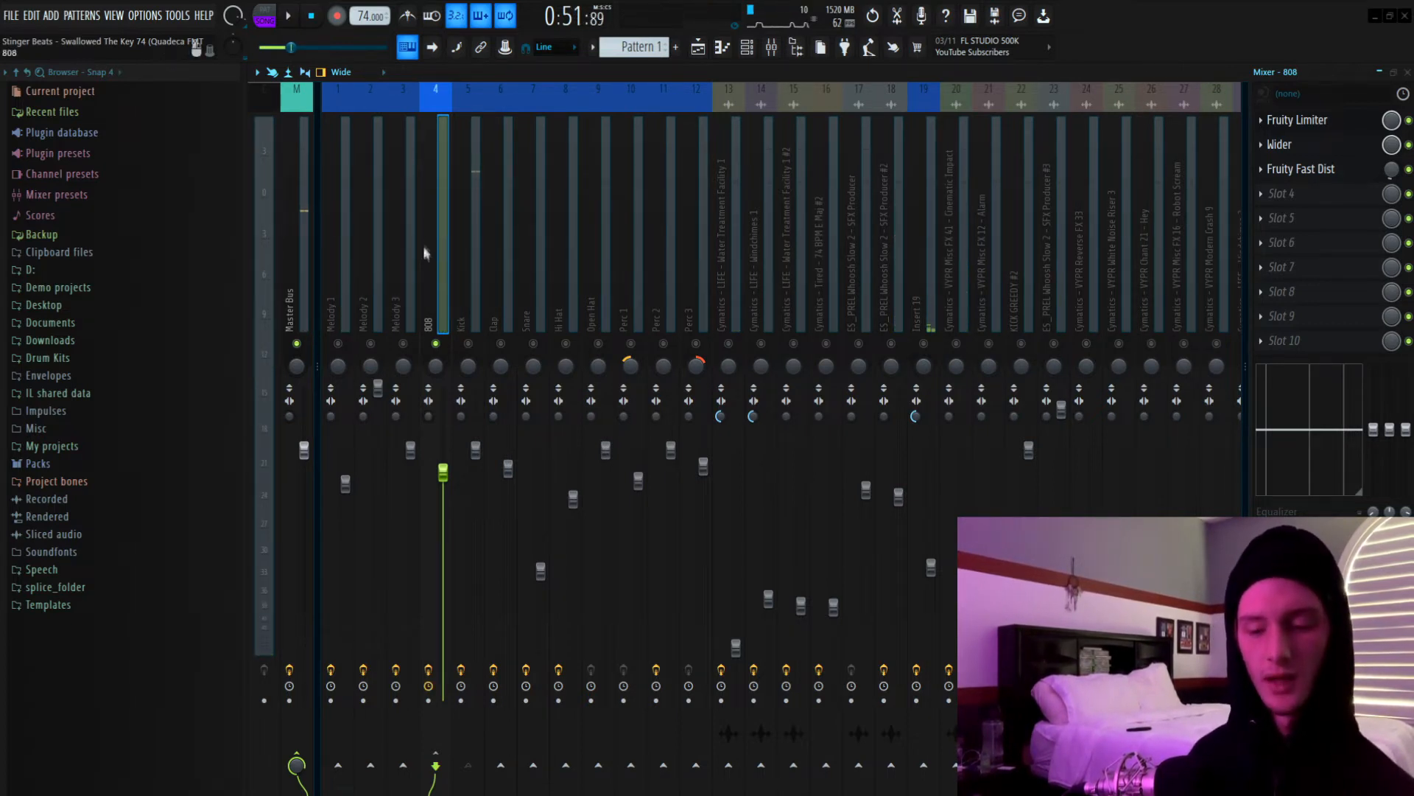
right_click(436, 343)
Examine the KICK GREEDY and Classic Open Hihat 1 #2 notes in Pattern 1, selecting the full row of each channel.
left_click(722, 46)
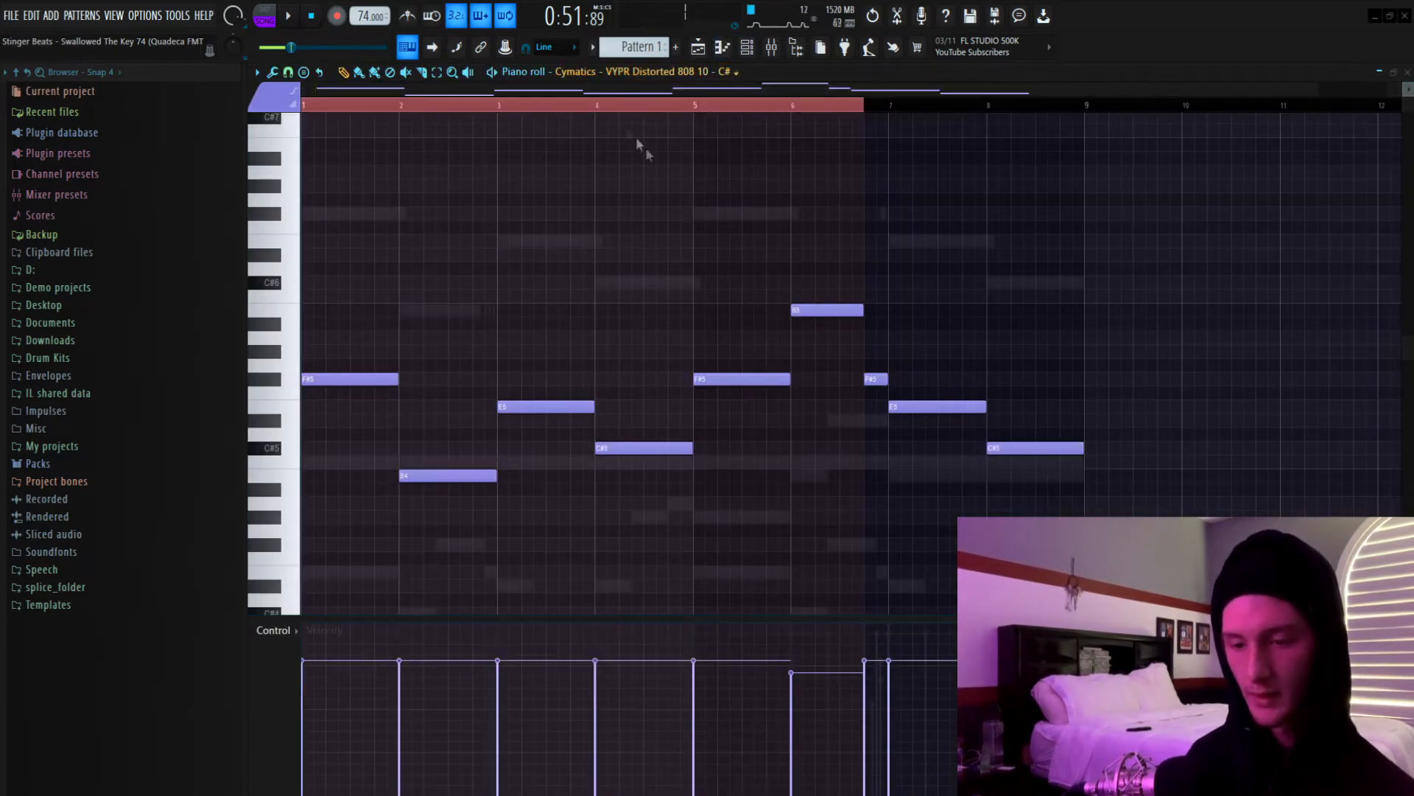
right_click(626, 462)
right_click(627, 461)
scroll(377, 404, "down", 3)
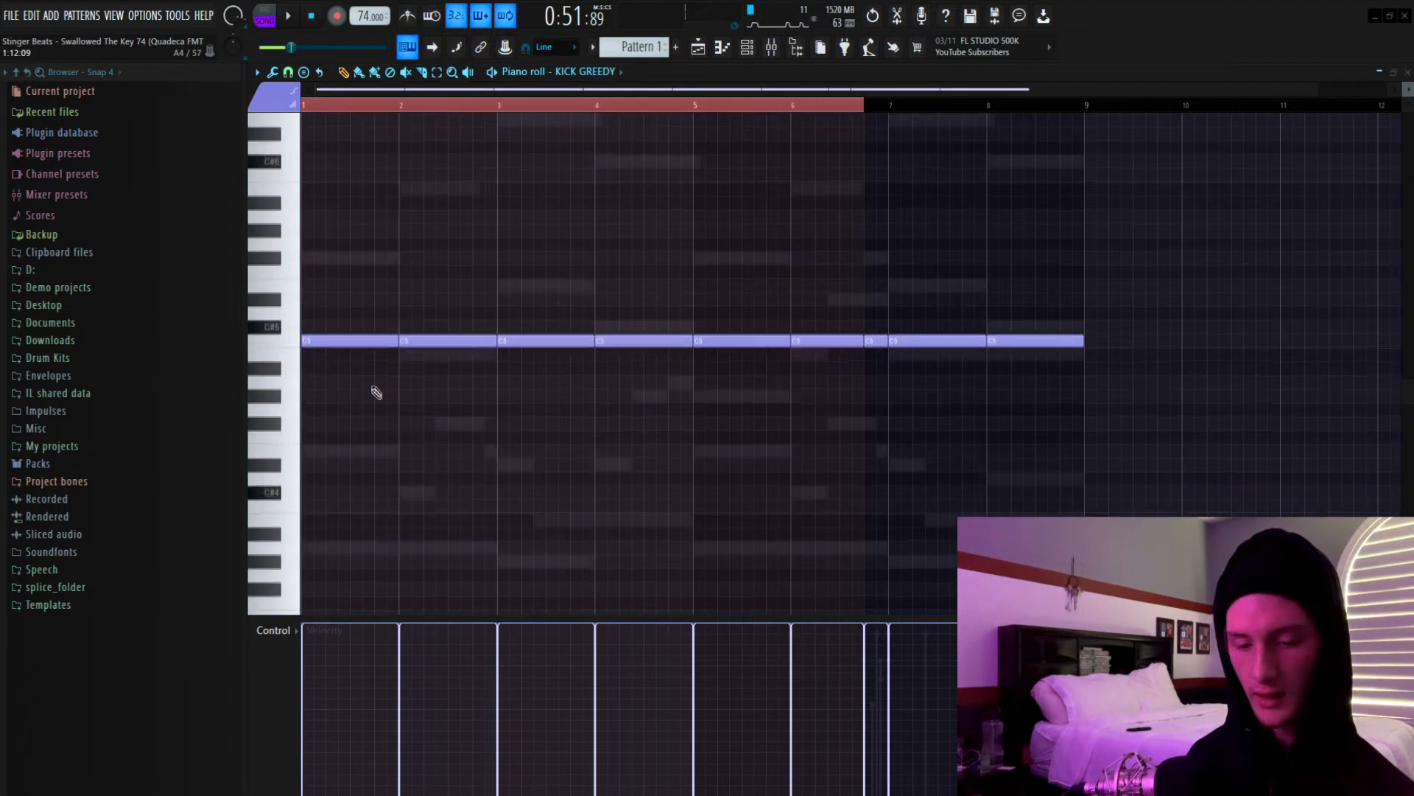
left_click_drag(348, 292, 1100, 445)
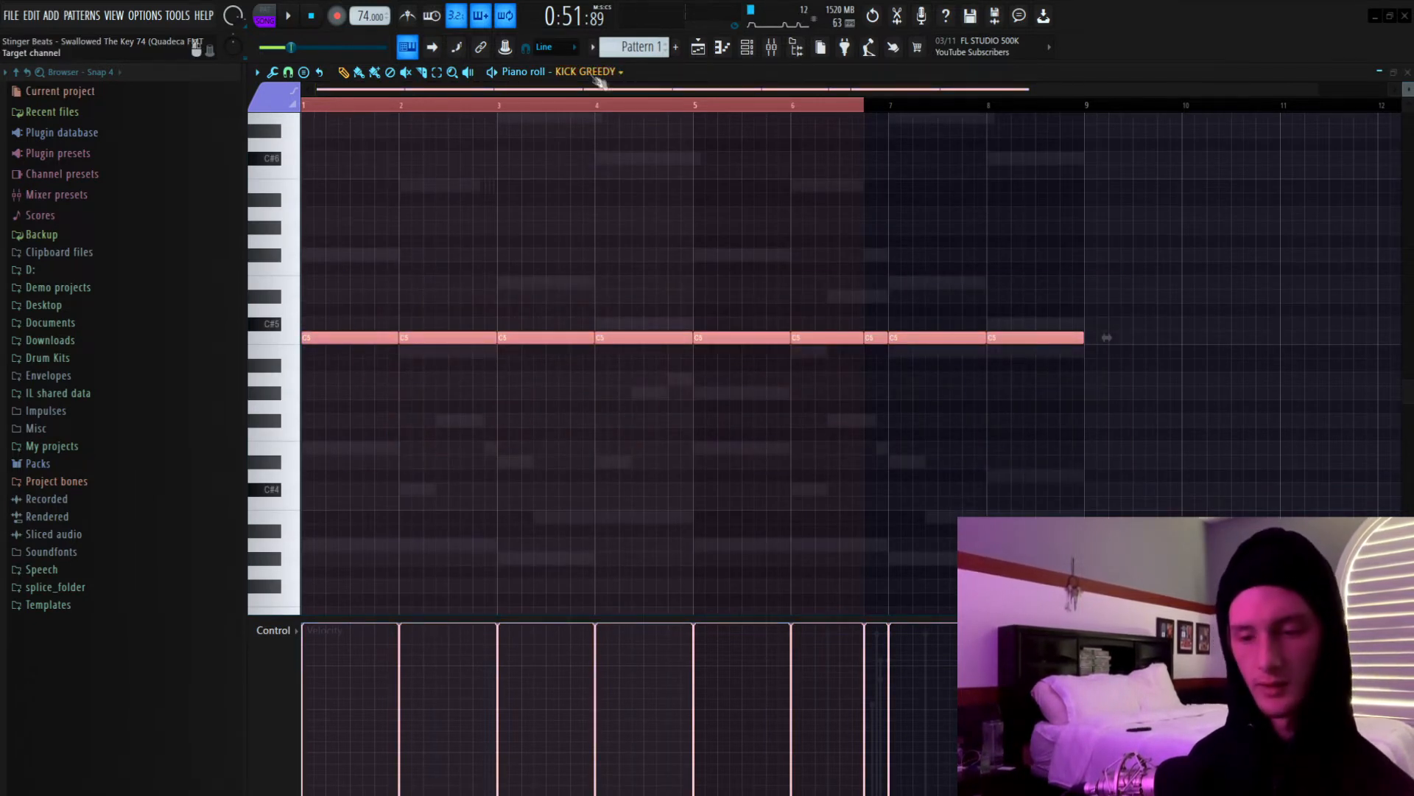
left_click(617, 669)
left_click_drag(357, 276, 1328, 456)
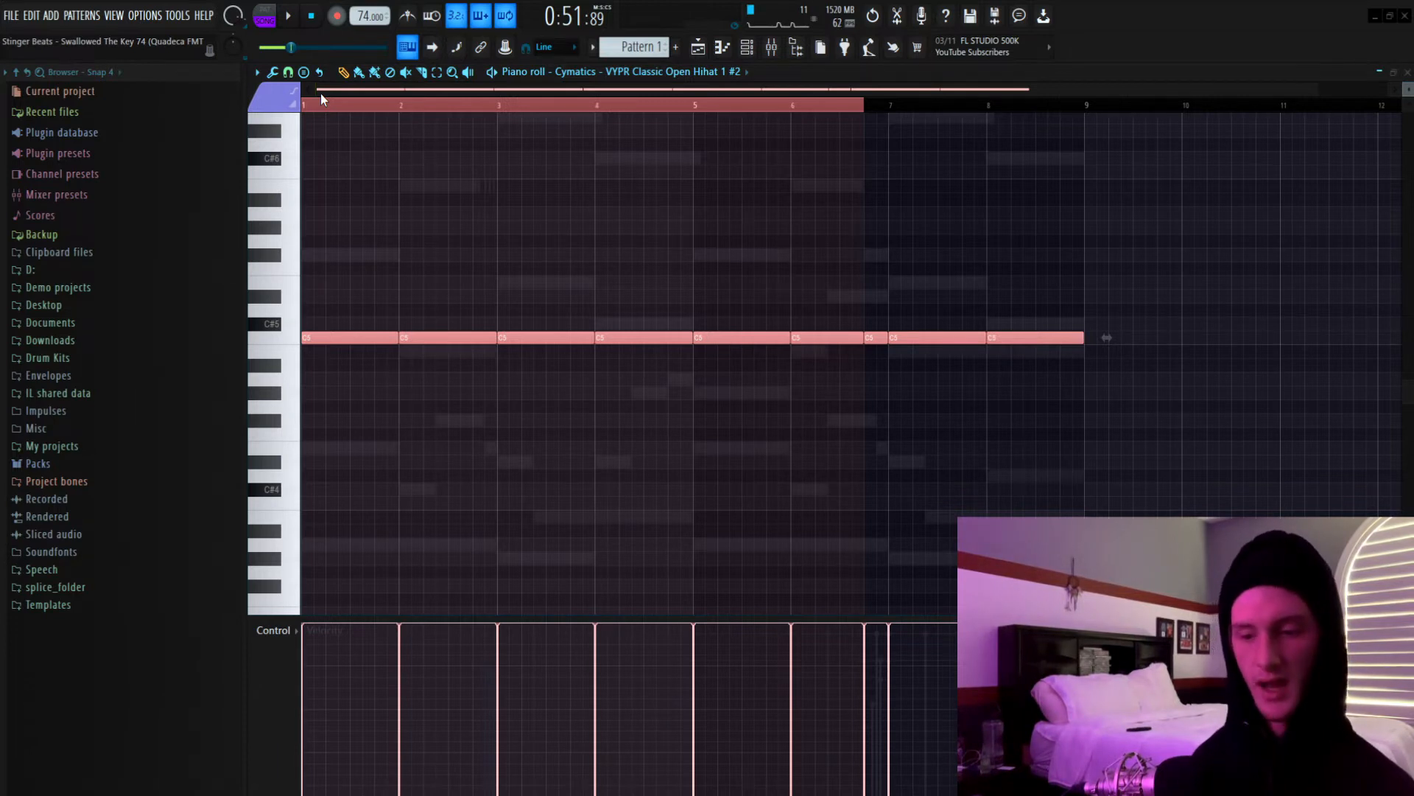
Play Tracks 1 and 2 together from bar 17 in the playlist, and unmute all tracks again.
left_click(698, 46)
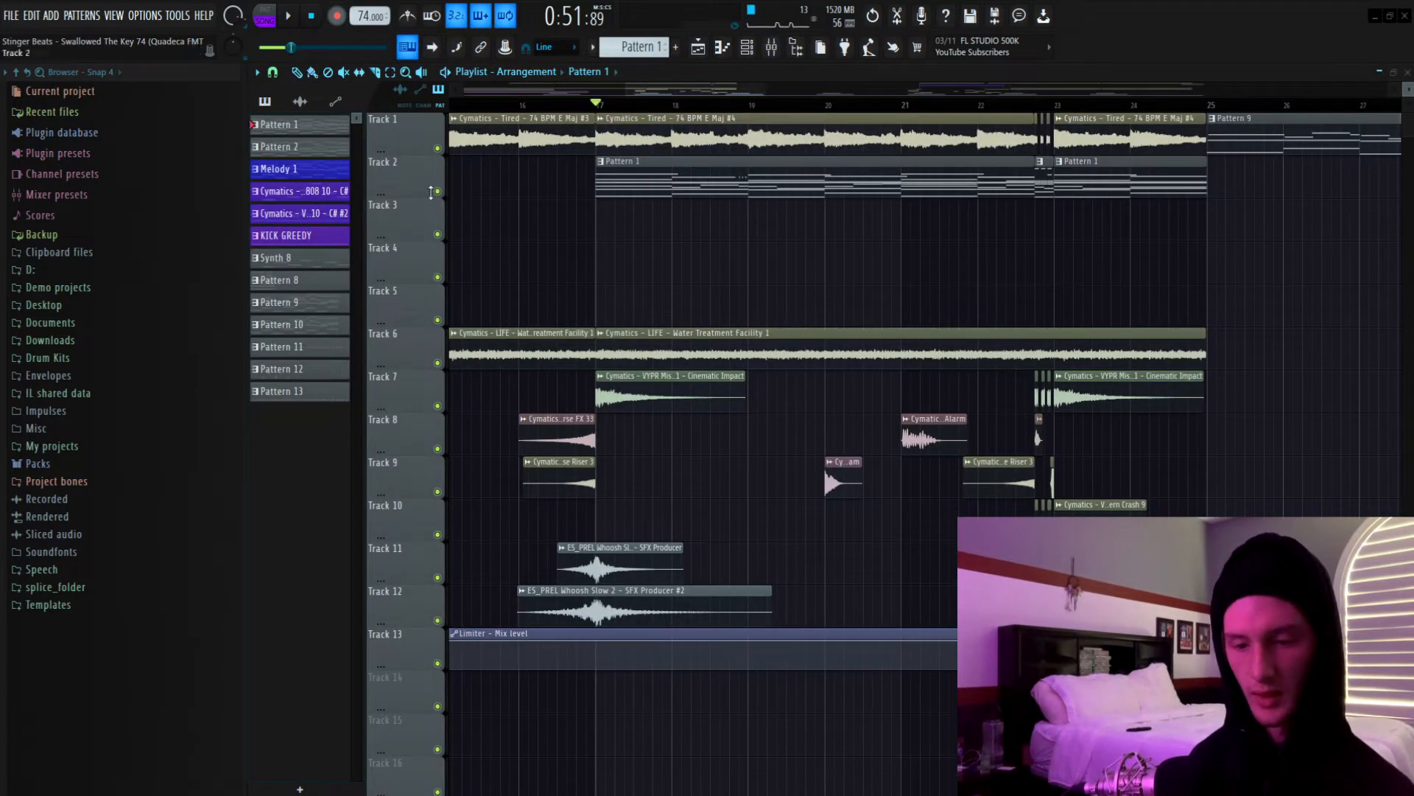
right_click(437, 191)
left_click(437, 149)
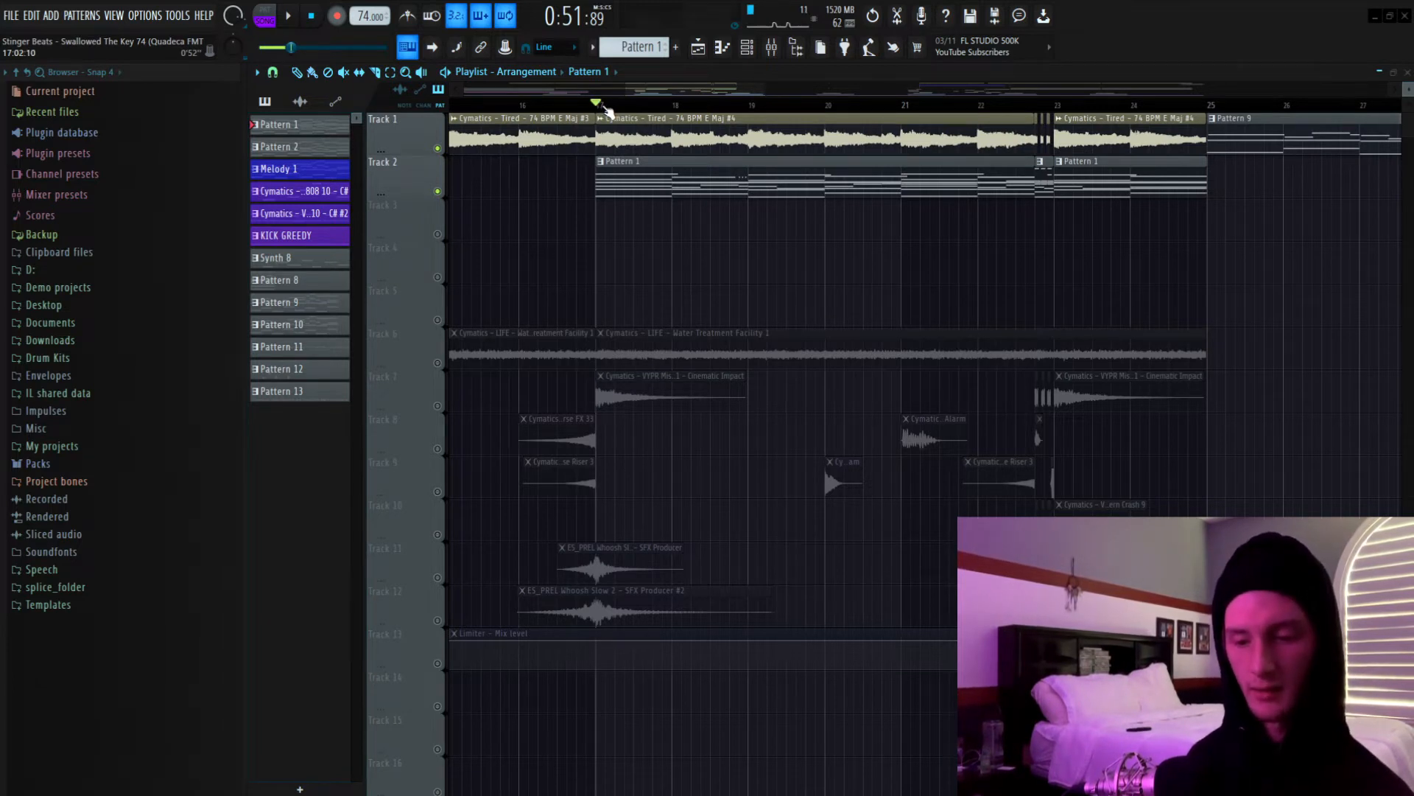
key("space")
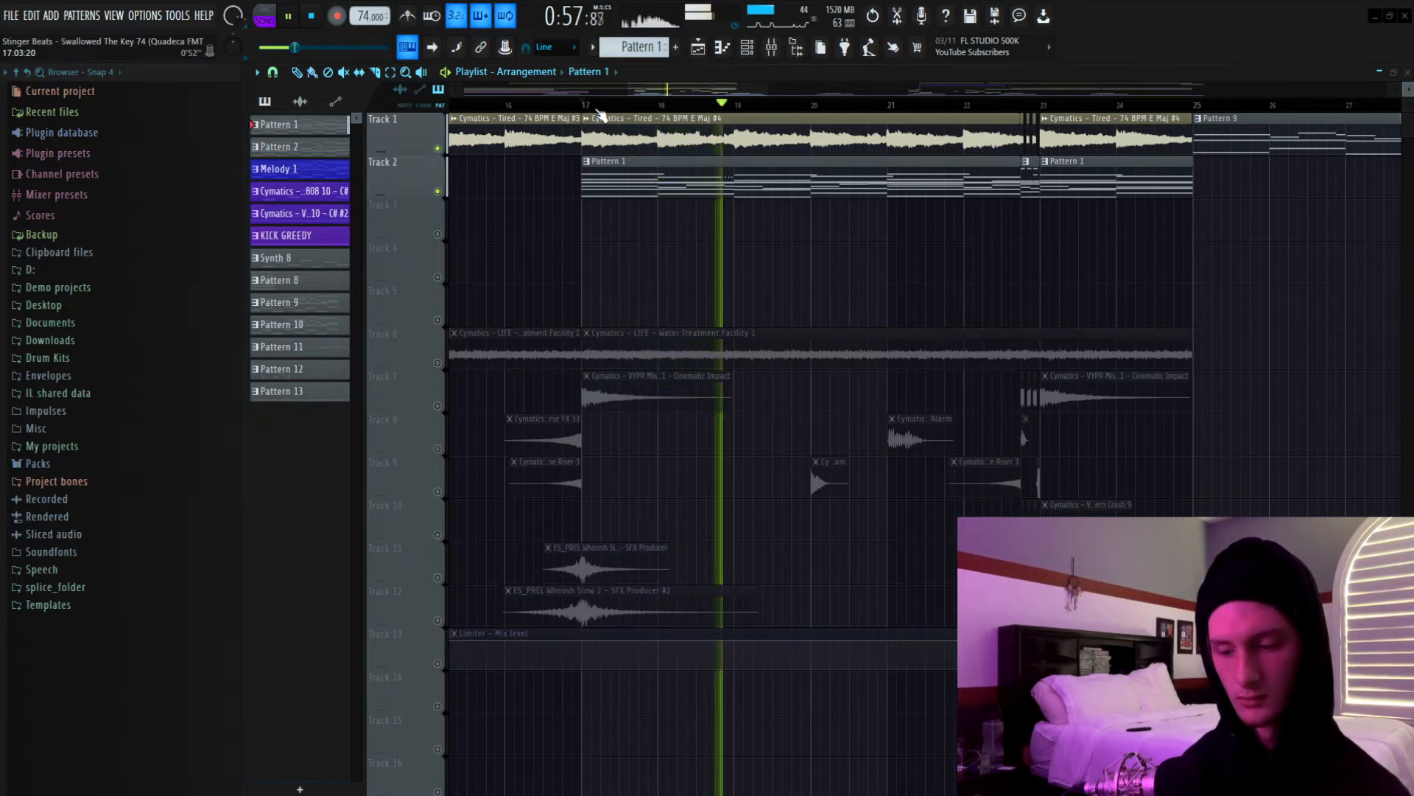
key("space")
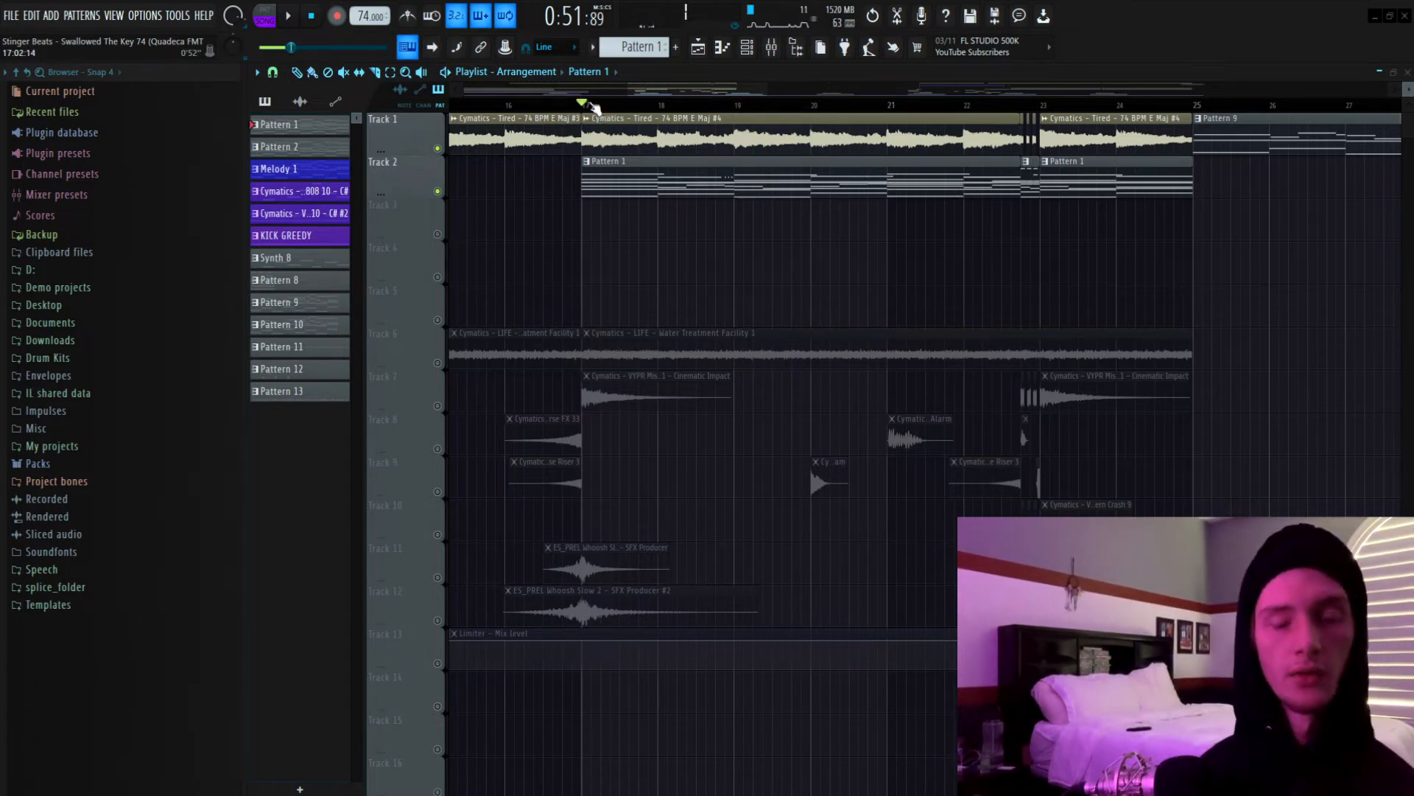
right_click(442, 144)
right_click(442, 144)
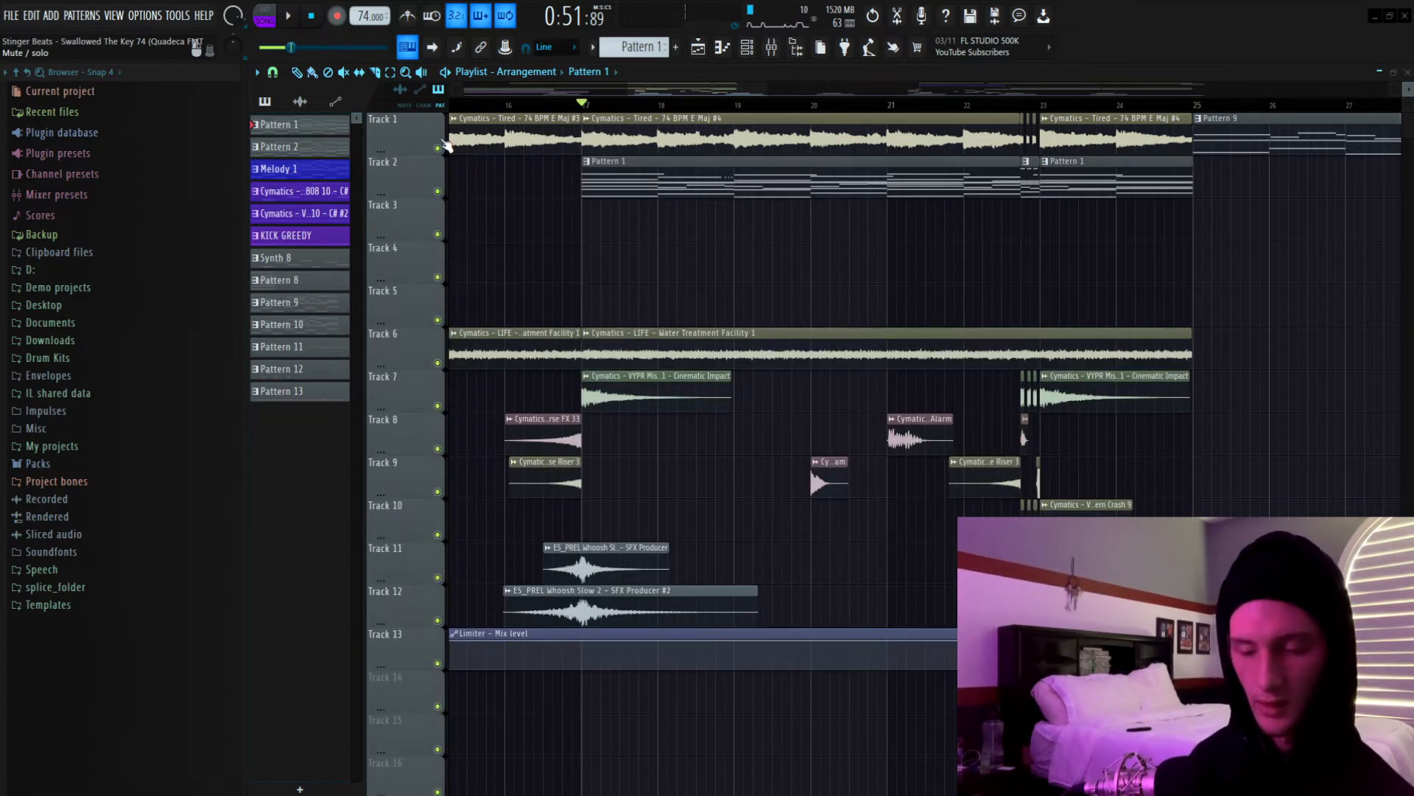
Select the Water Treatment Facility clip and the Cinematic Impact clip at bar 17, play Track 7 soloed, and unmute all tracks.
left_click_drag(646, 329, 733, 354)
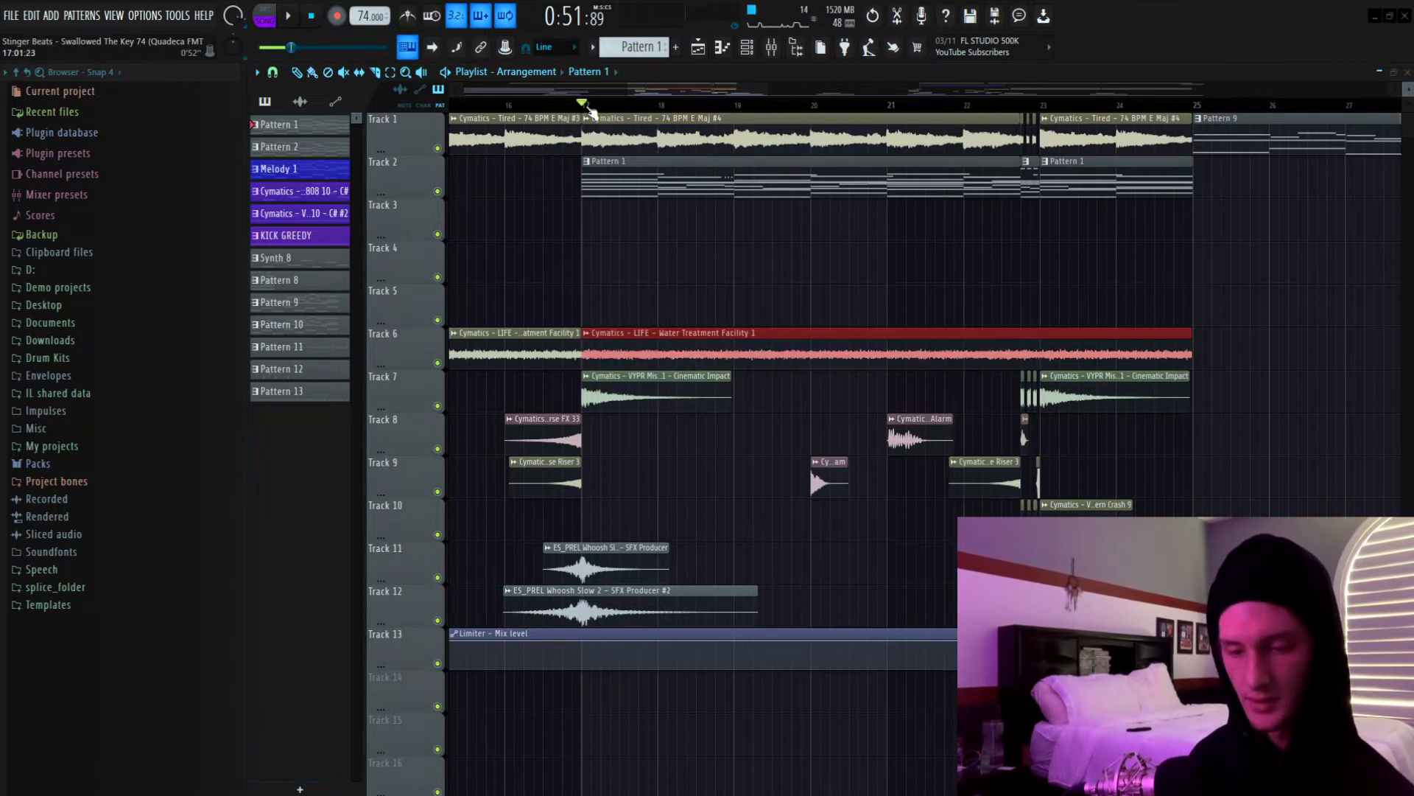
scroll(591, 111, "up", 1)
scroll(590, 111, "down", 1)
left_click_drag(720, 388, 667, 401)
right_click(437, 406)
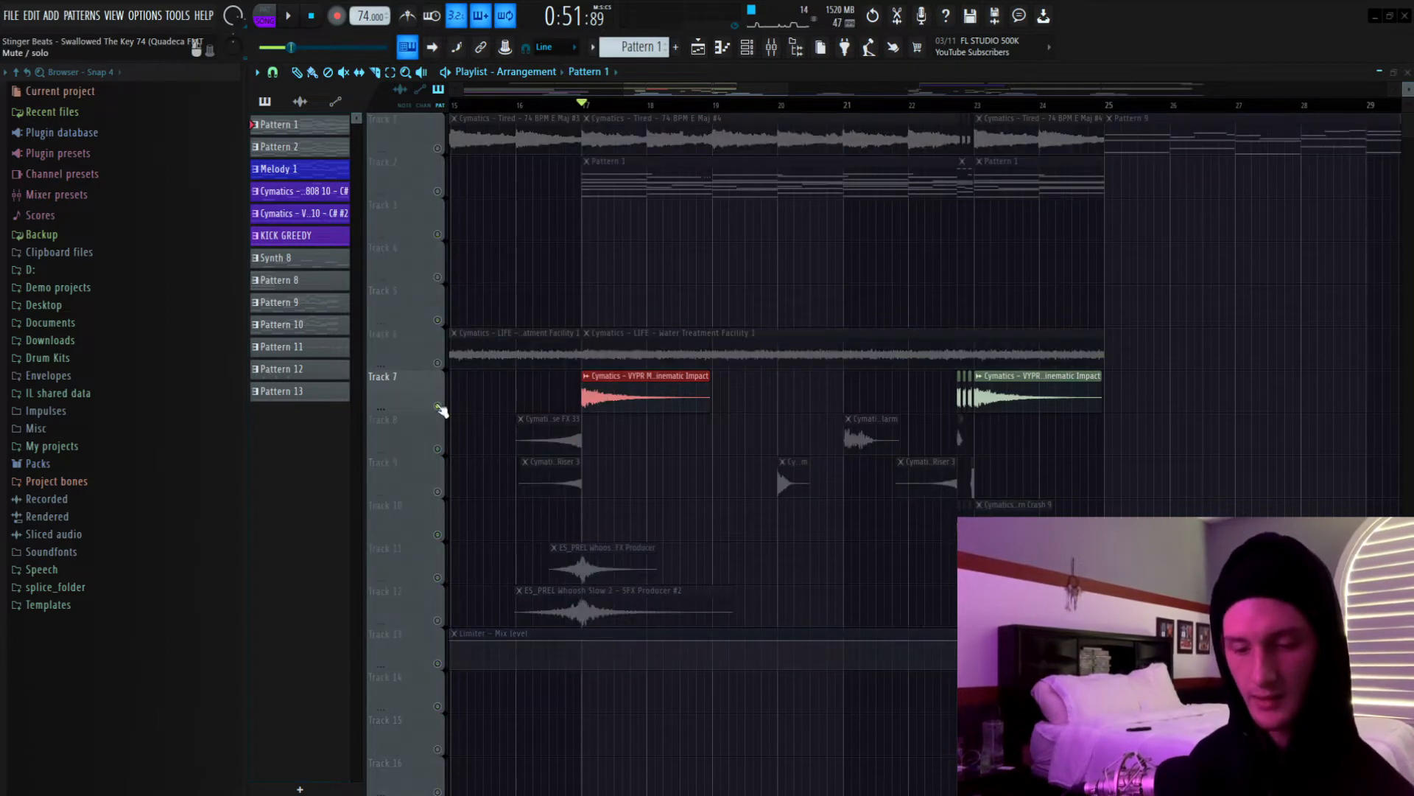
key("space")
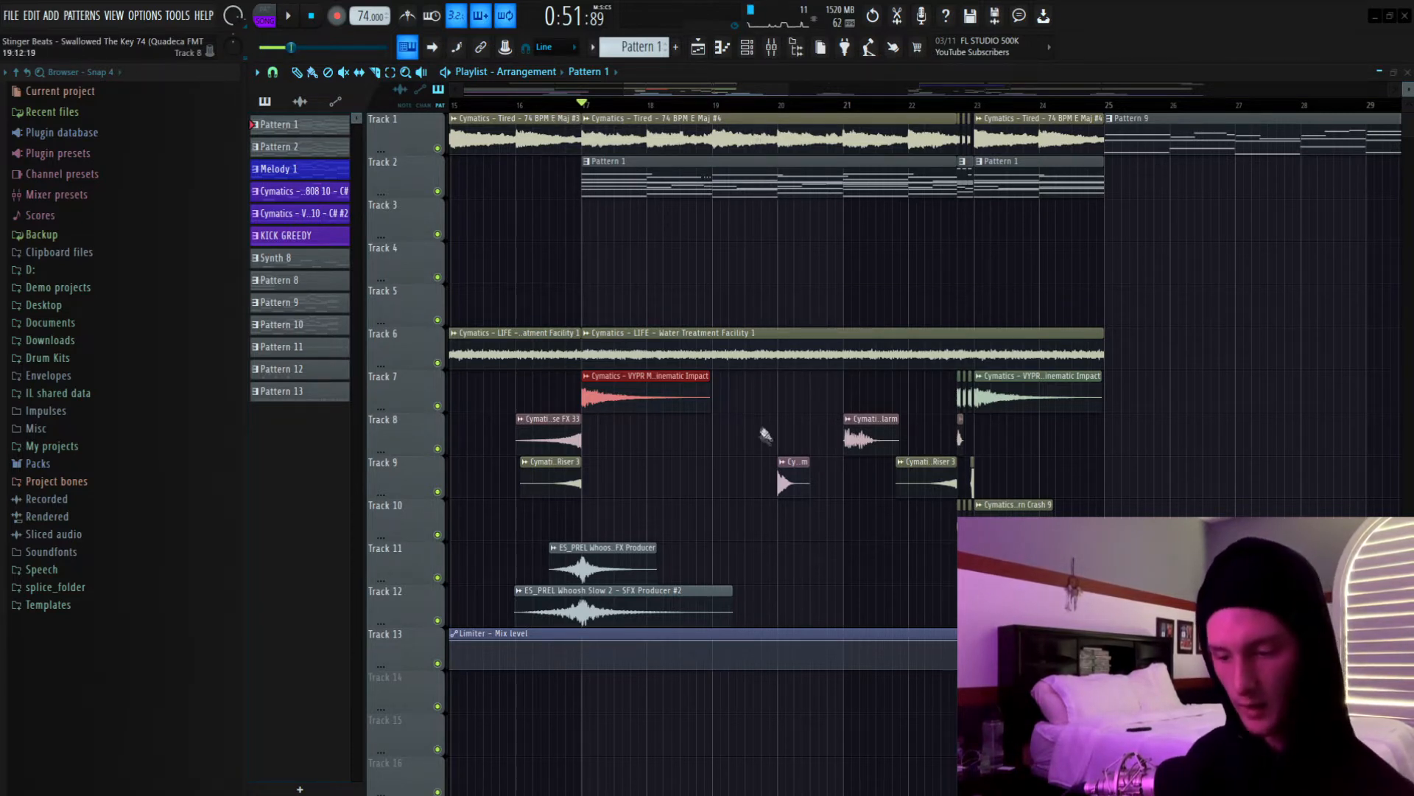
Select the effect clips on Tracks 7 to 11 between bars 20 and 25 and examine their placement.
left_click_drag(746, 374, 1117, 583)
scroll(822, 107, "up", 2)
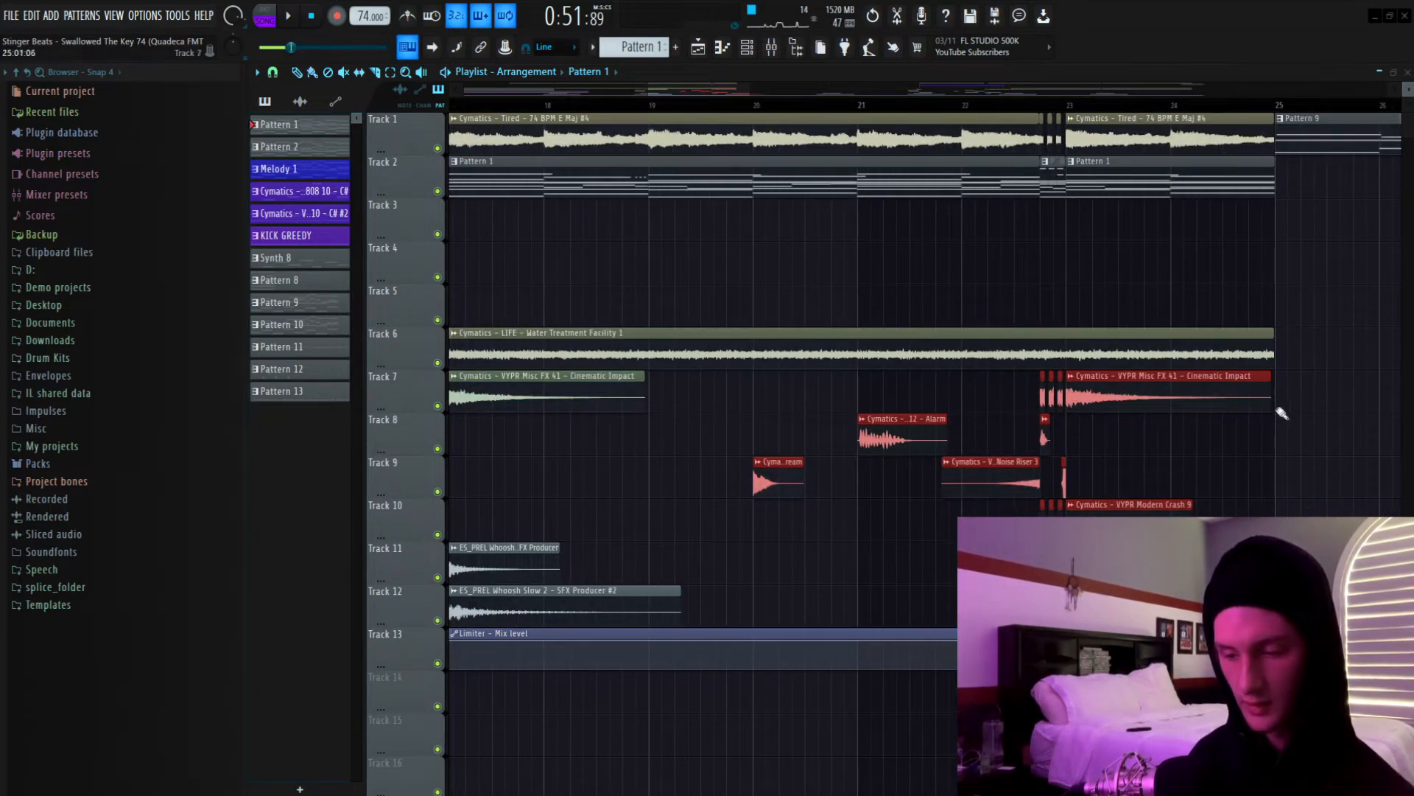
scroll(805, 108, "down", 1)
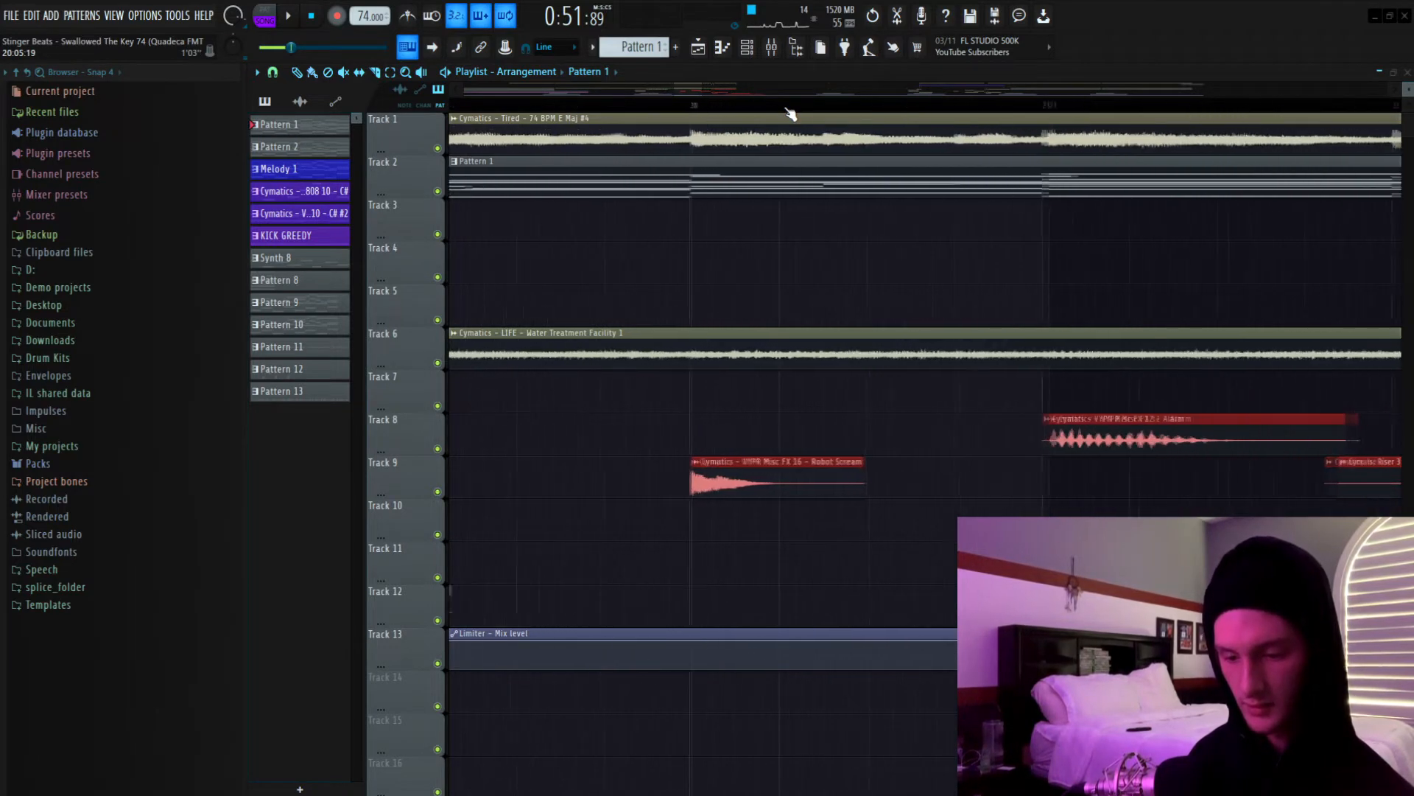
scroll(790, 113, "down", 2)
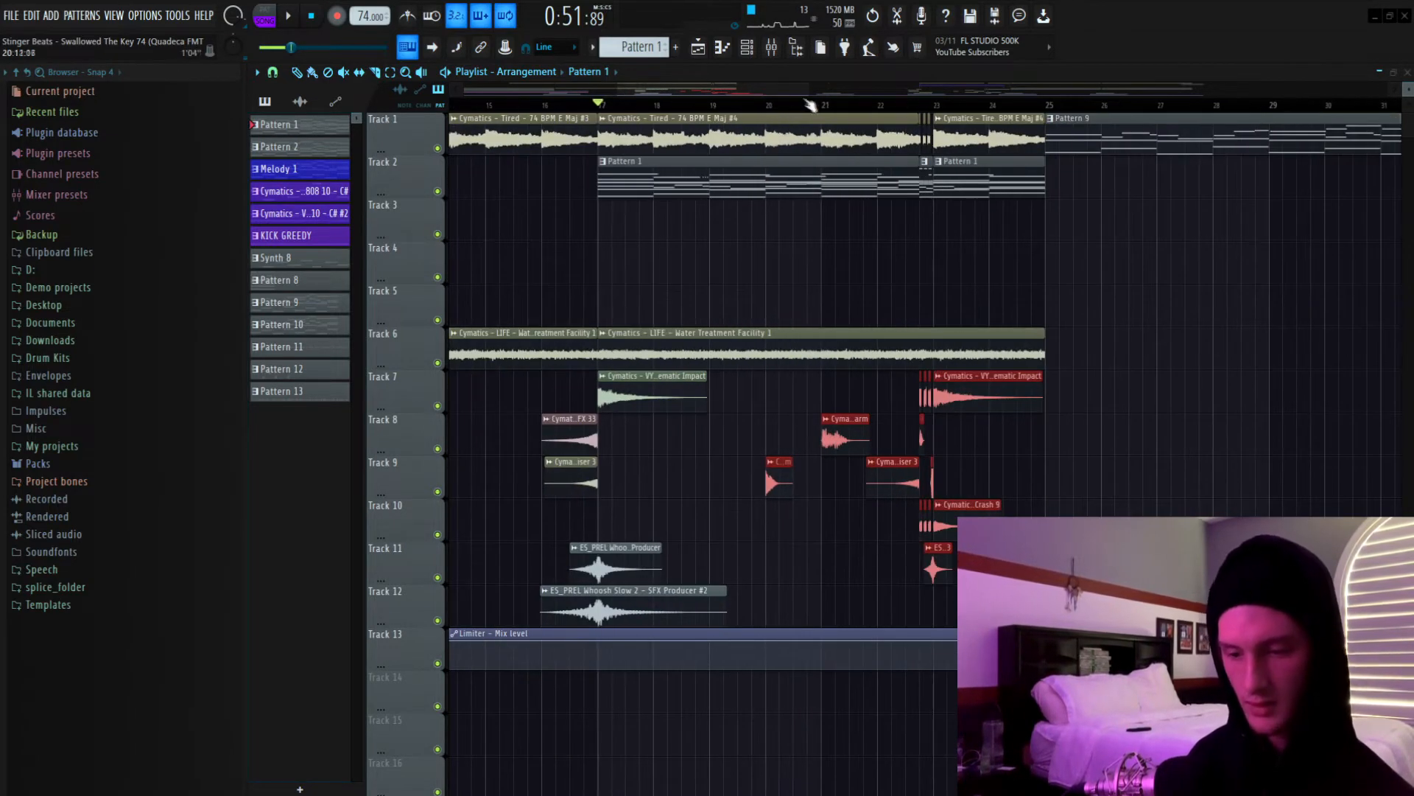
scroll(847, 483, "up", 2)
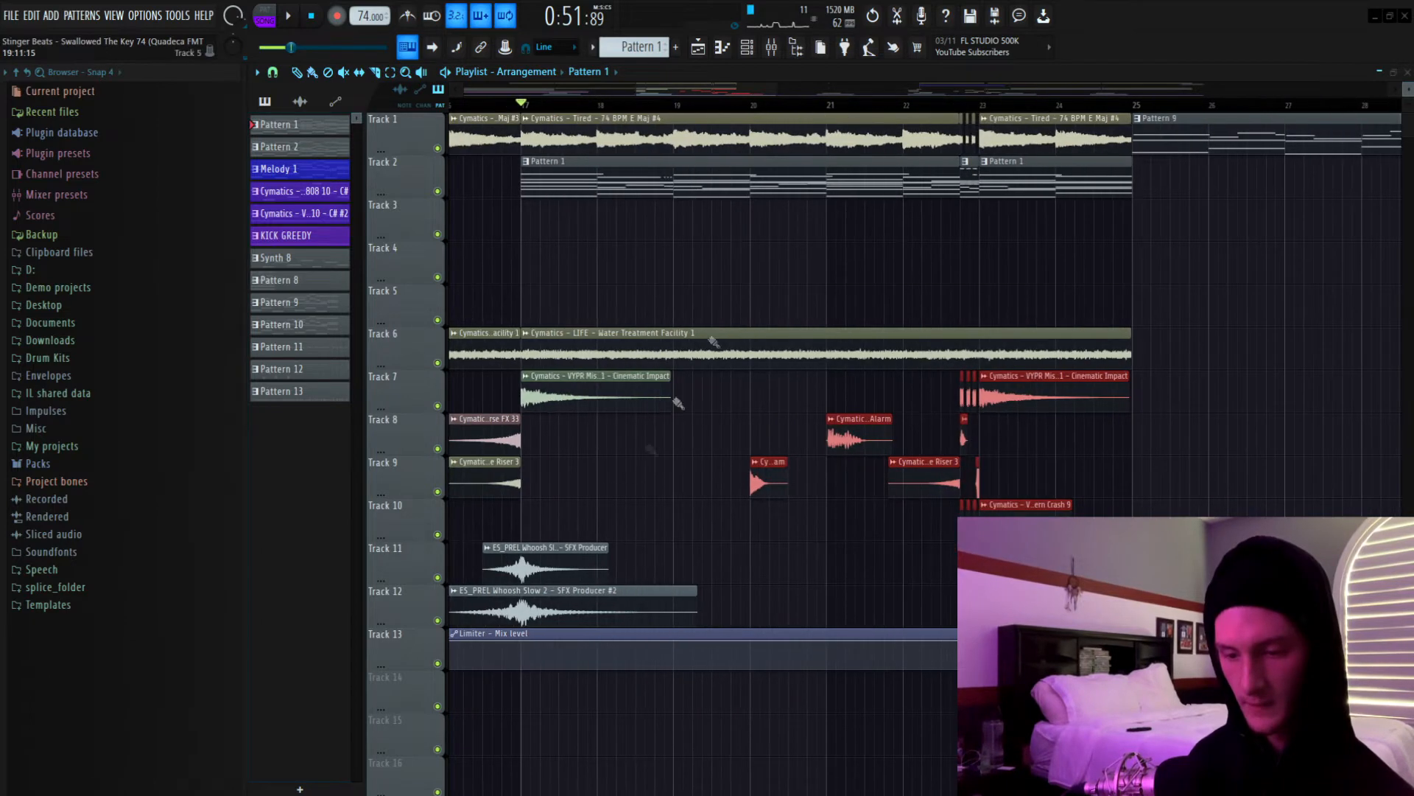
Solo Track 9 and play the Robot Scream clip from bar 20.
left_click(437, 491, "ctrl")
left_click(753, 106)
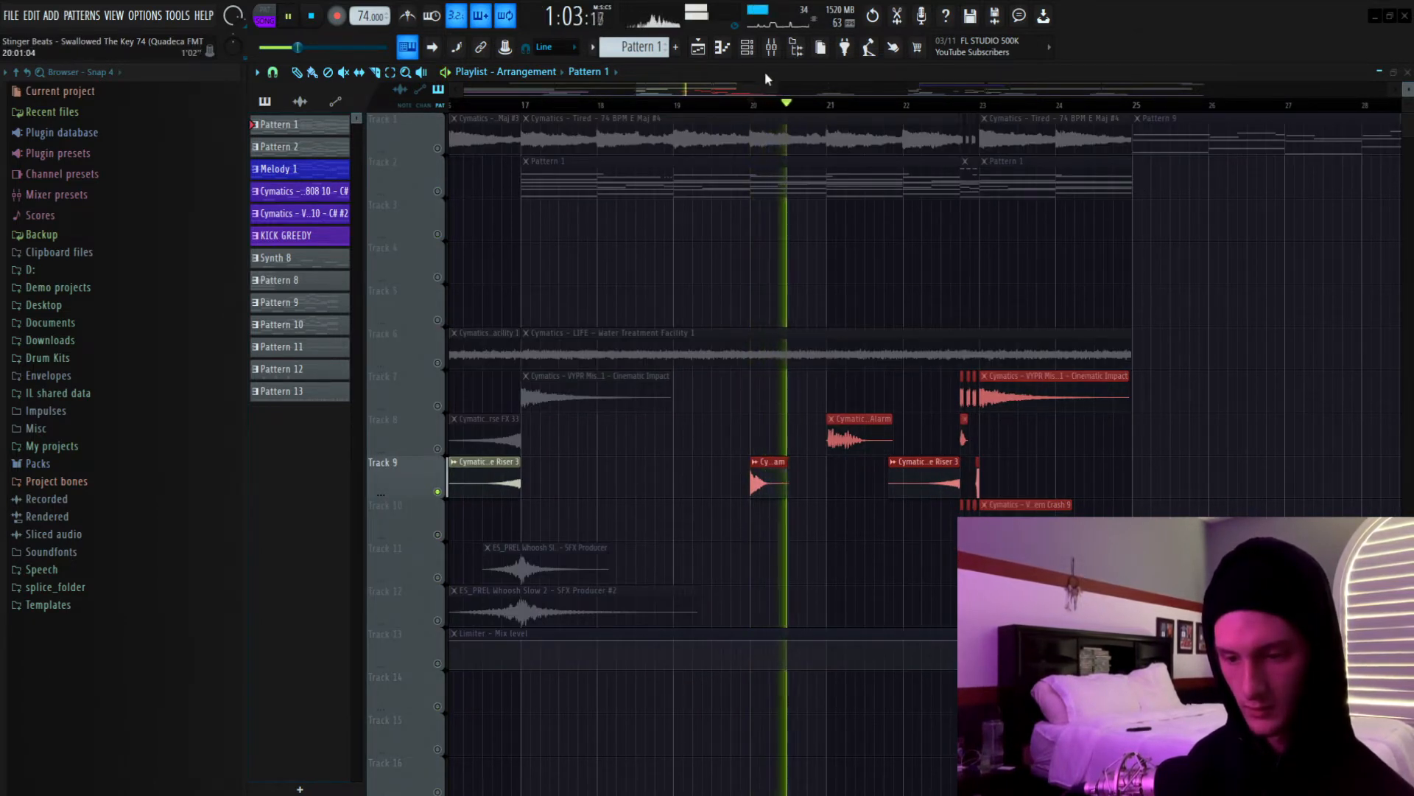
key("space")
View the Robot Scream effect chain on Insert 27 and play it, and return to the playlist with all tracks unmuted.
left_click(771, 46)
left_click(1184, 258)
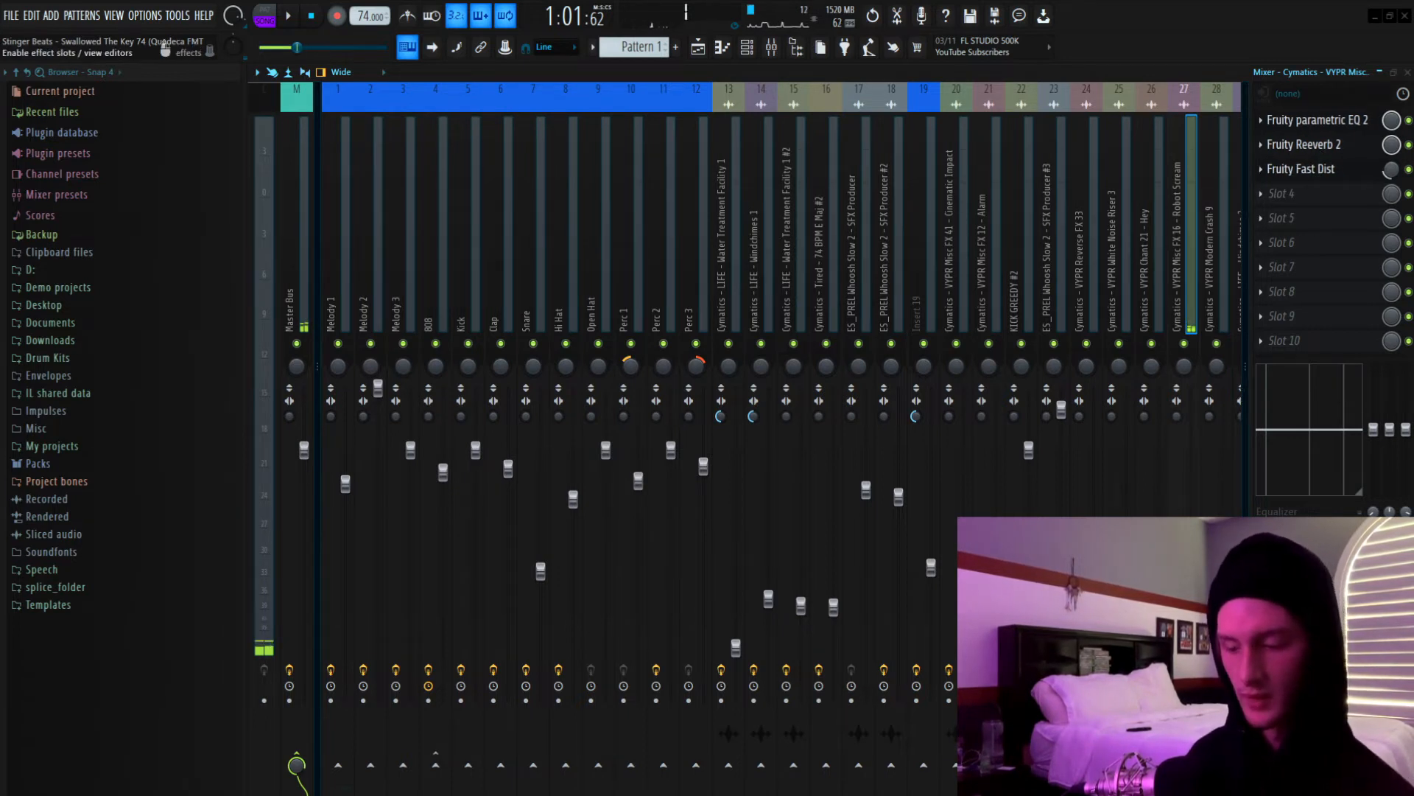
key("space")
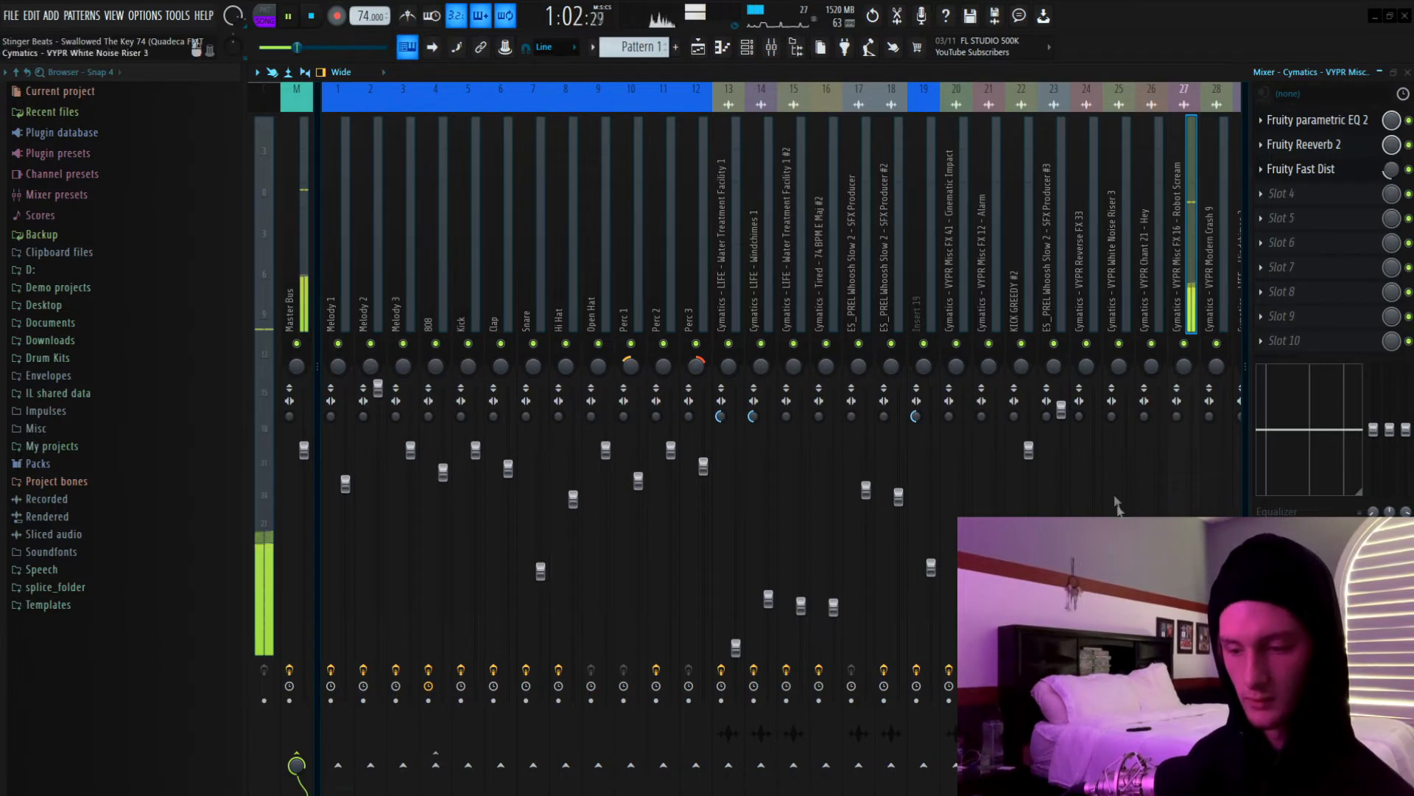
left_click(699, 47)
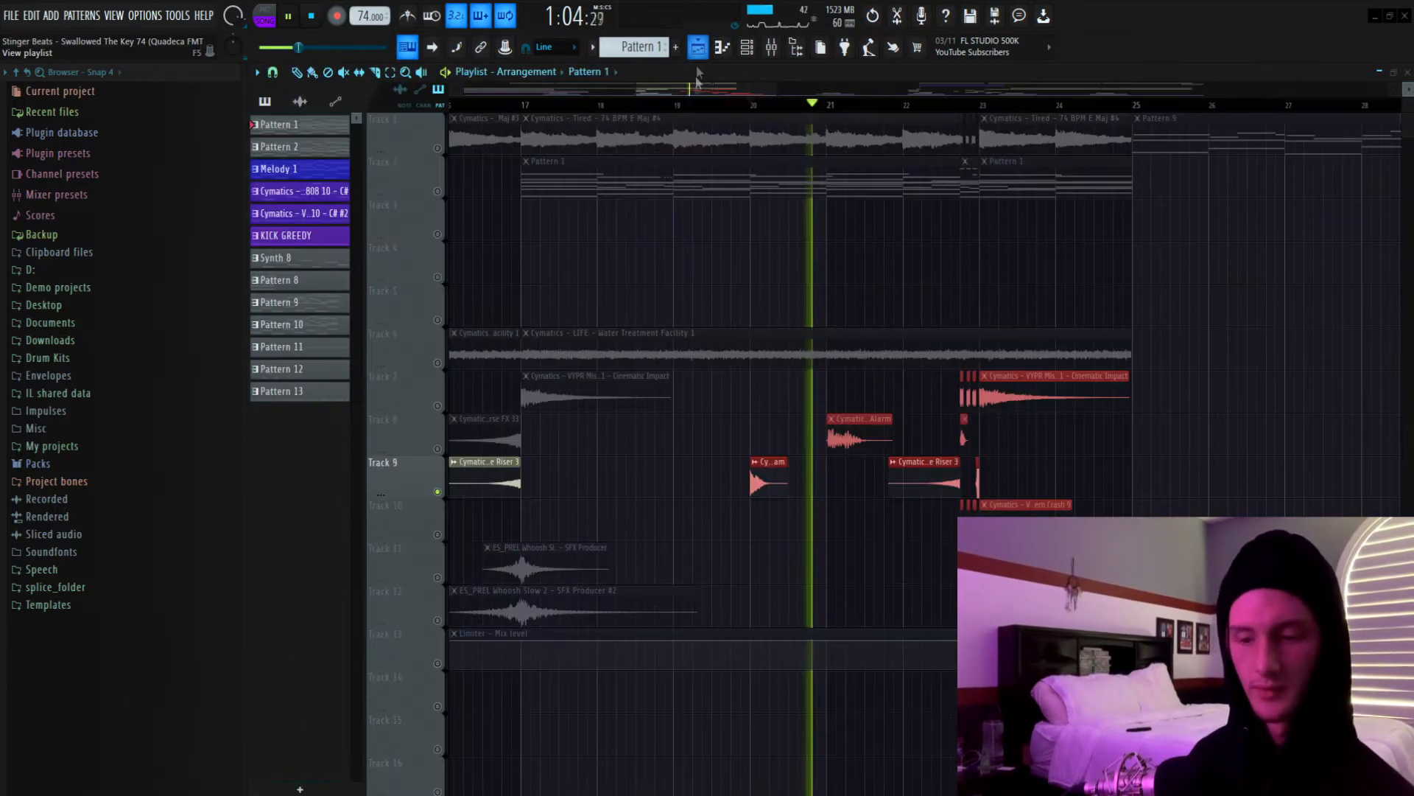
right_click(437, 491)
key("space")
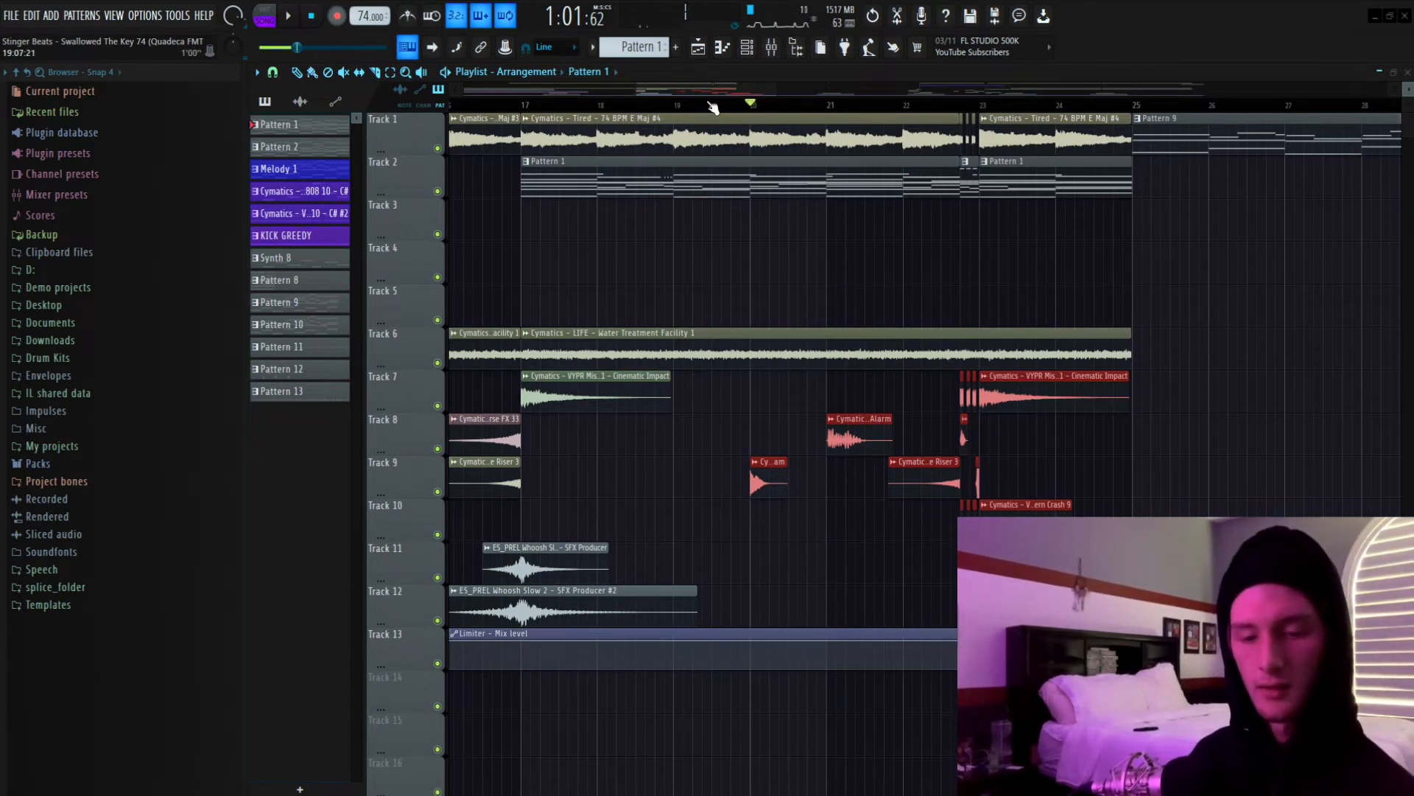
Solo Track 8, play the Alarm clip from bar 21, and unmute all tracks.
left_click(851, 107)
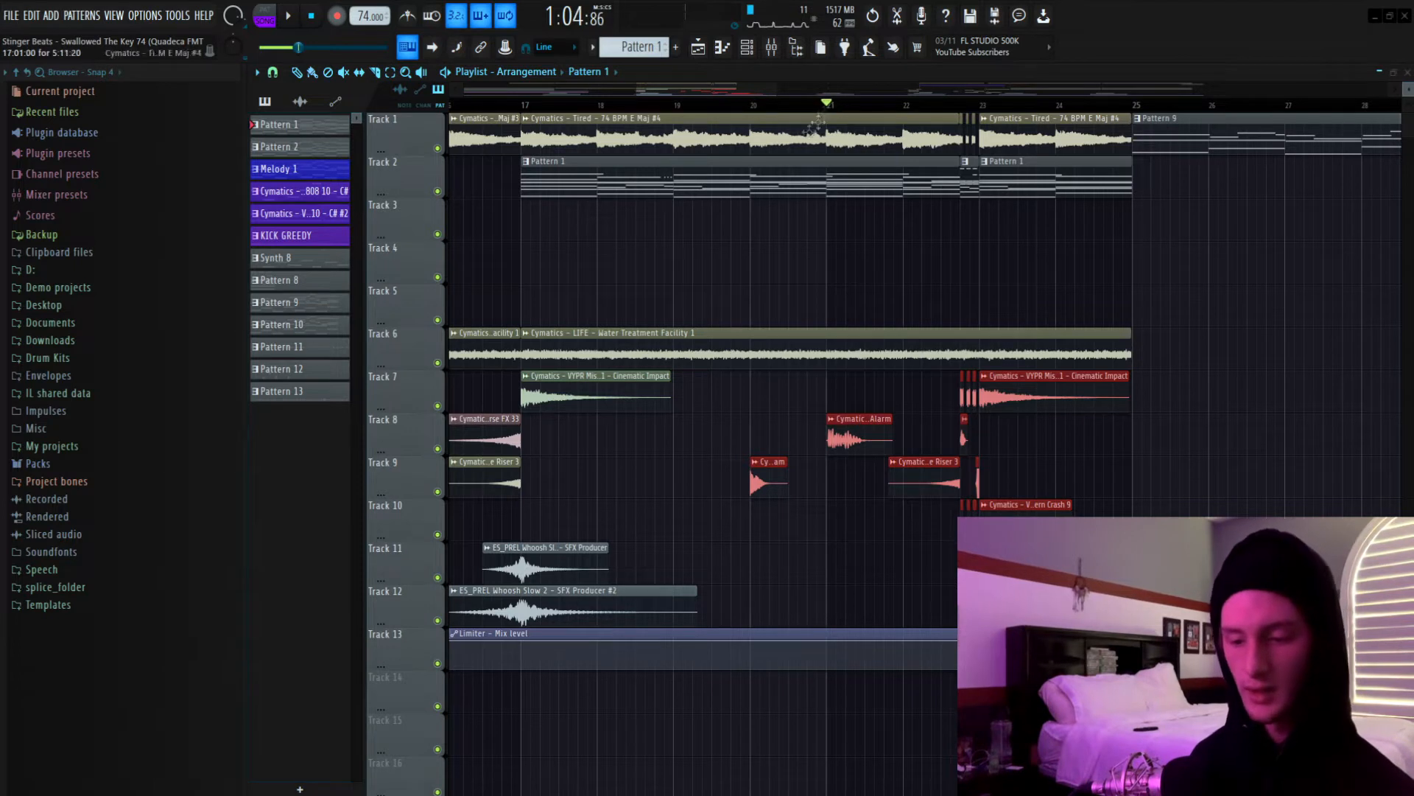
right_click(439, 450)
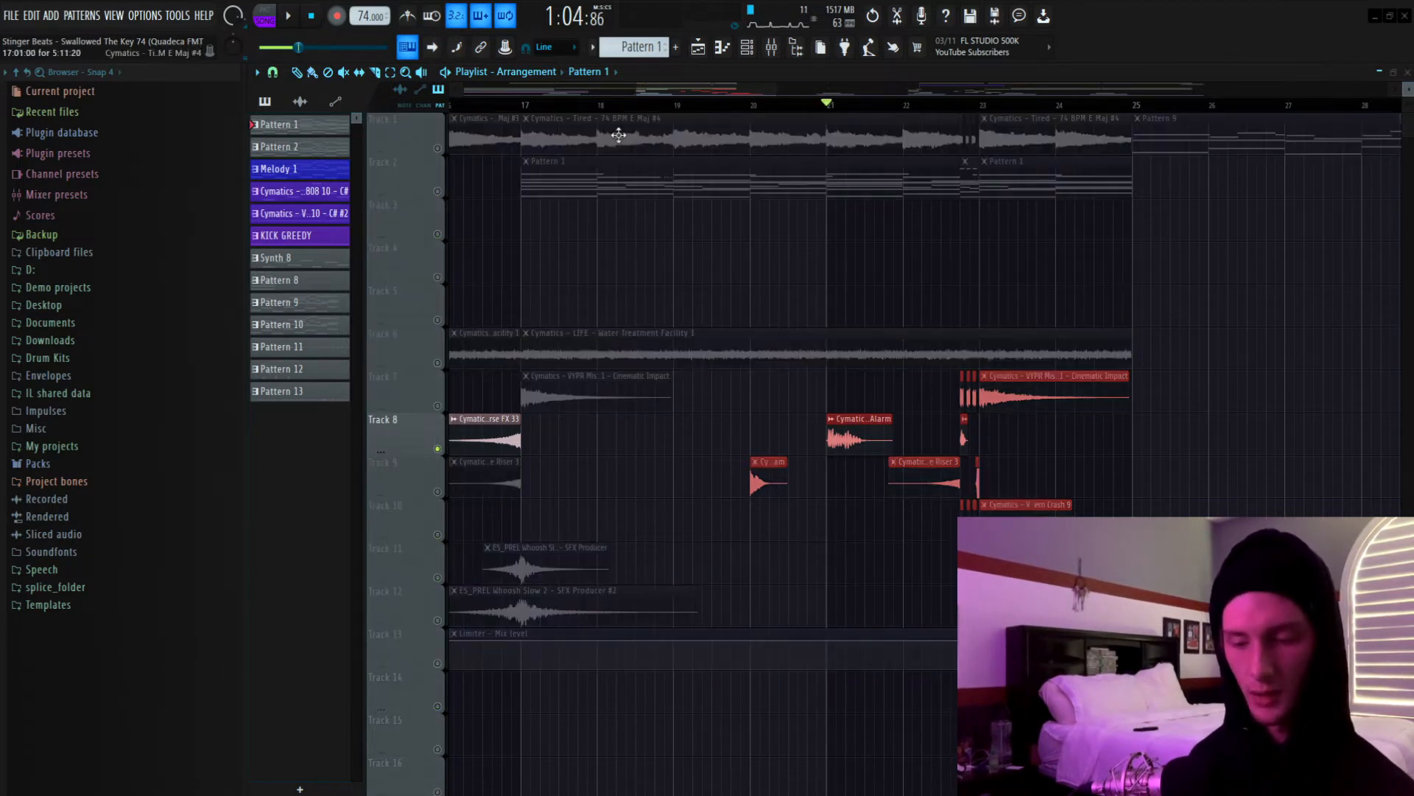
key("space")
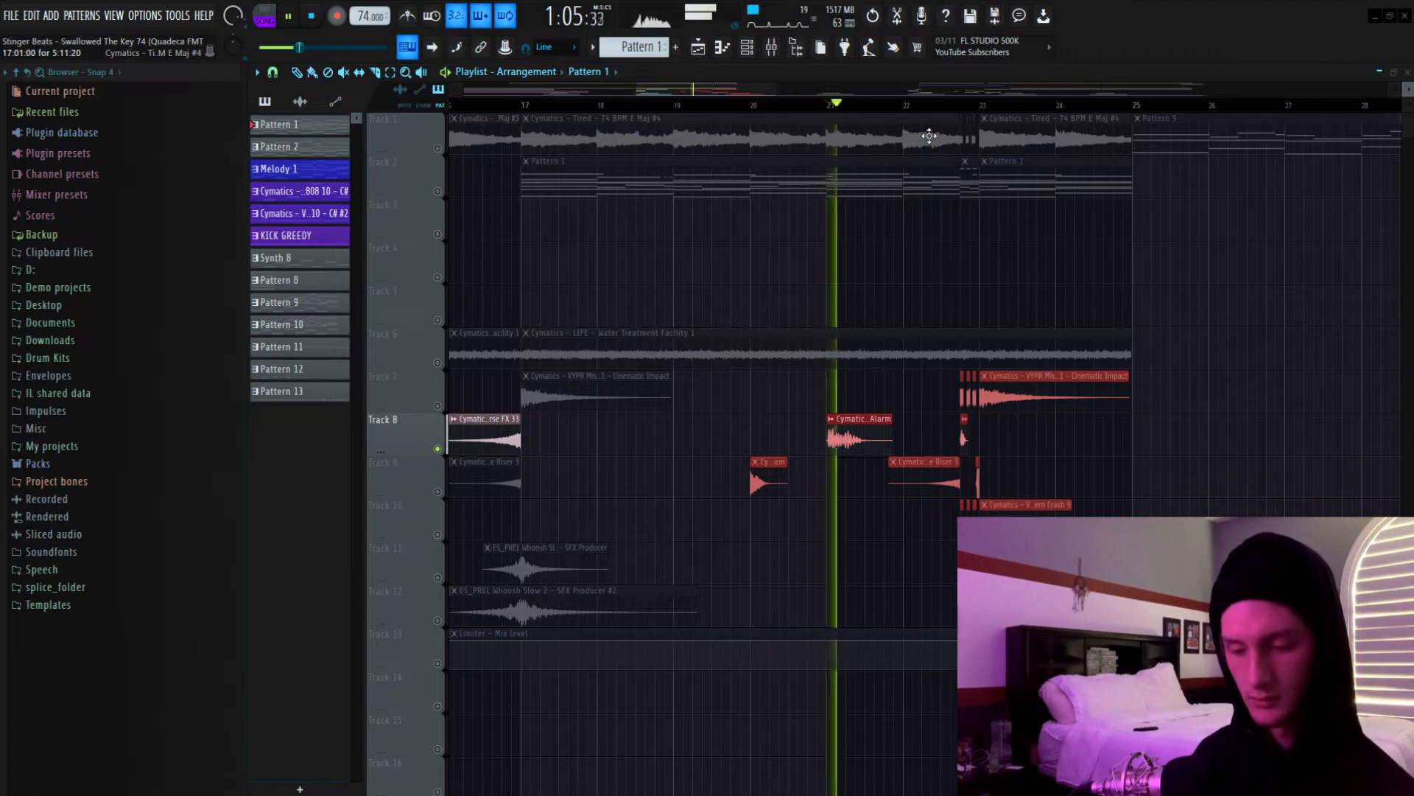
key("space")
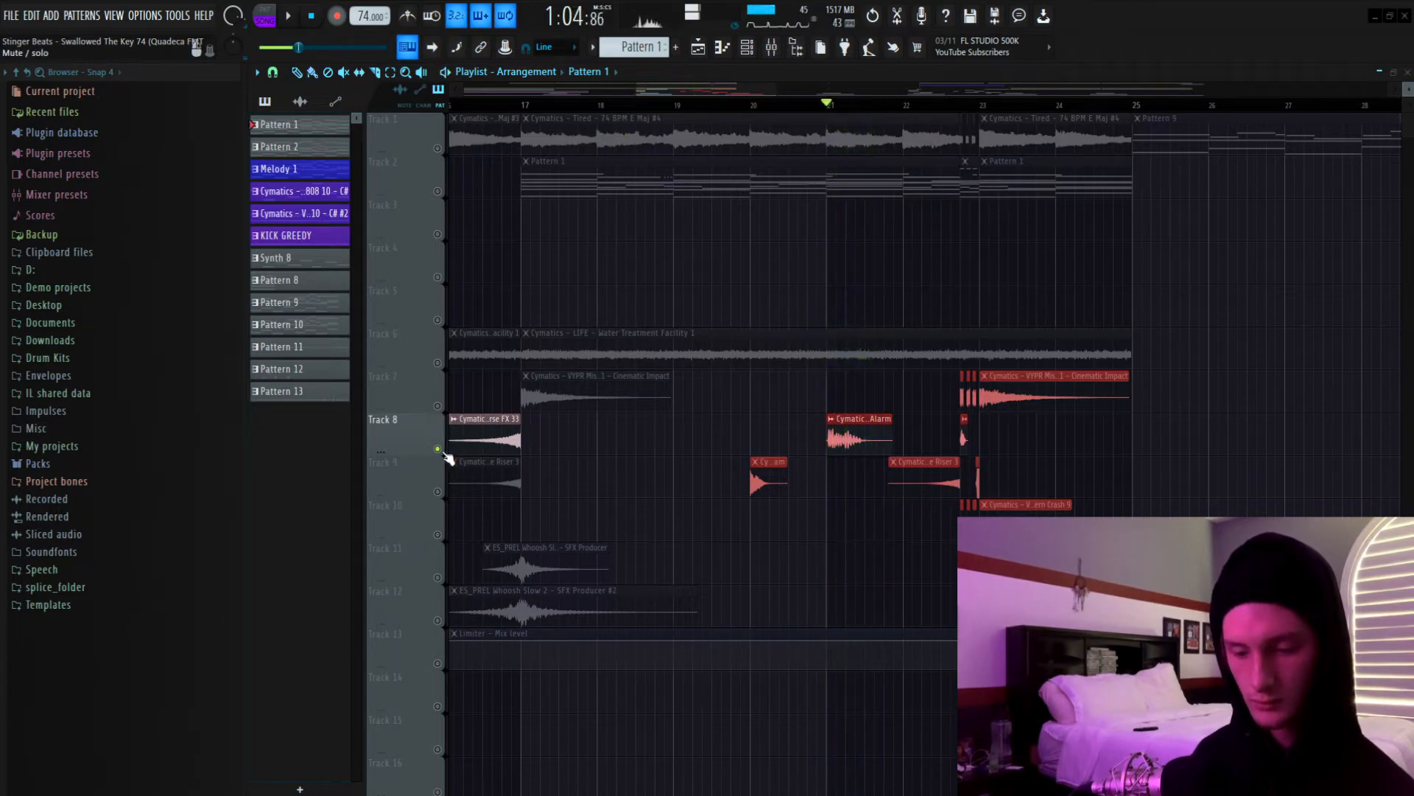
right_click(439, 449)
Select the chopped clips across Tracks 1 to 11 just before bar 23, and select the White Noise Riser 3 clip on Track 9.
scroll(886, 93, "up", 4)
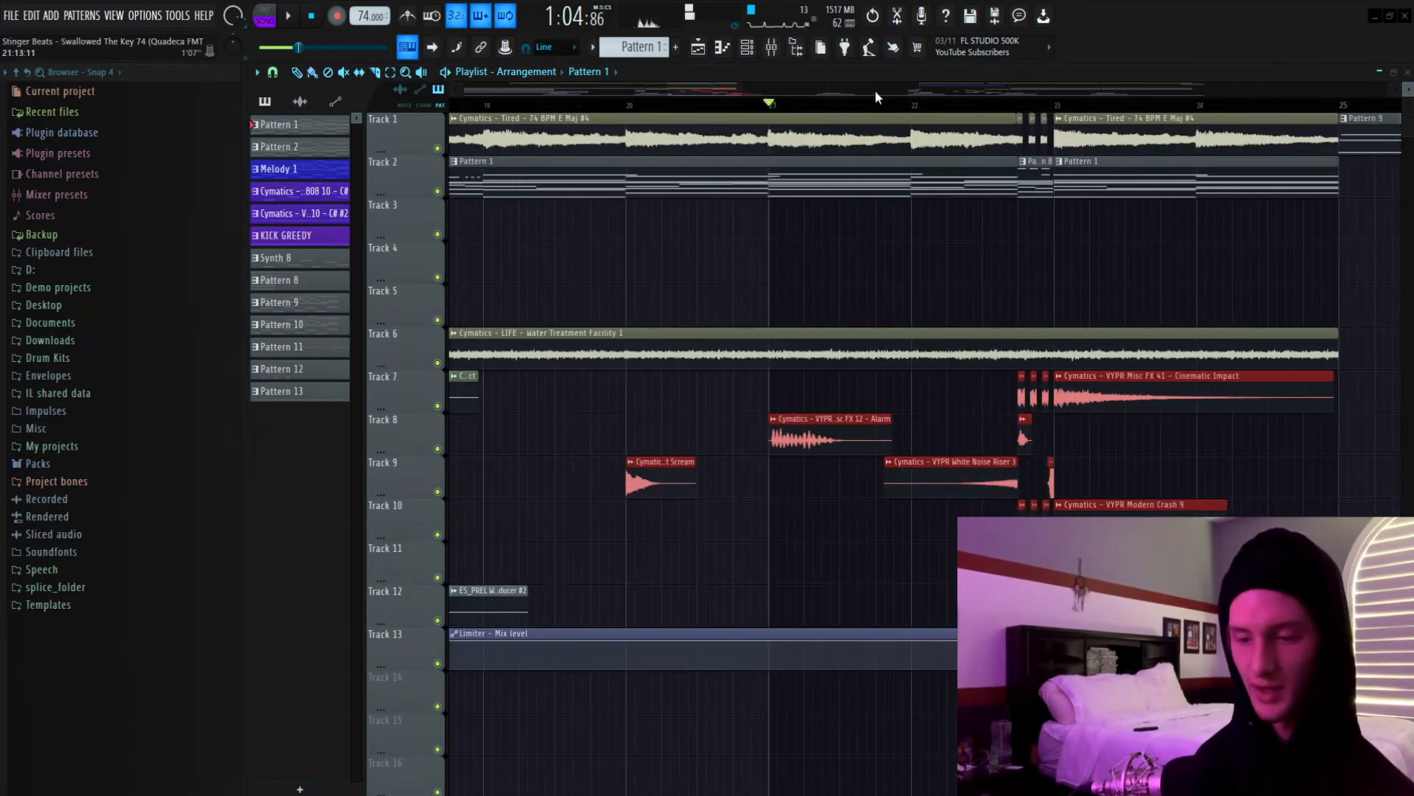
scroll(750, 90, "down", 3)
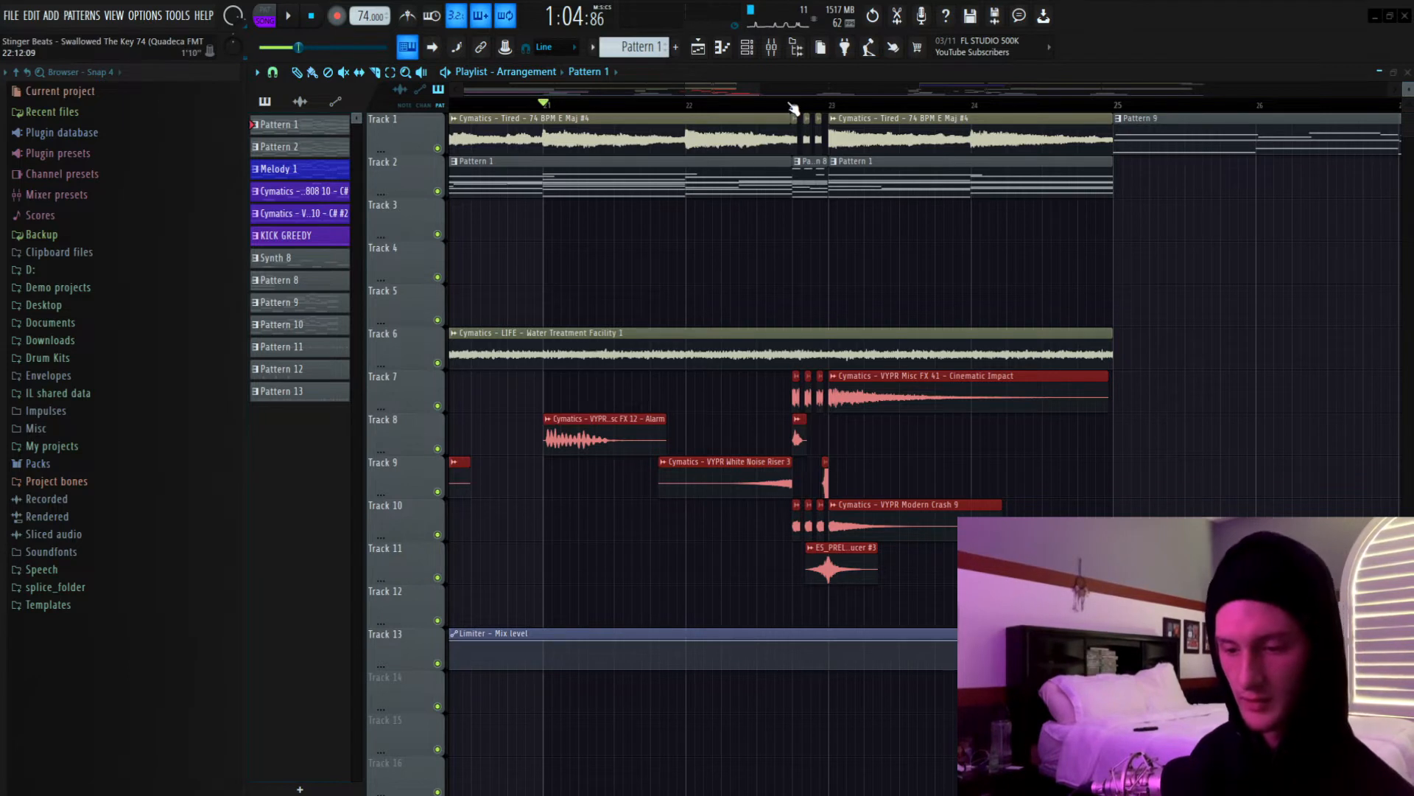
scroll(798, 121, "up", 1)
left_click_drag(795, 124, 834, 593)
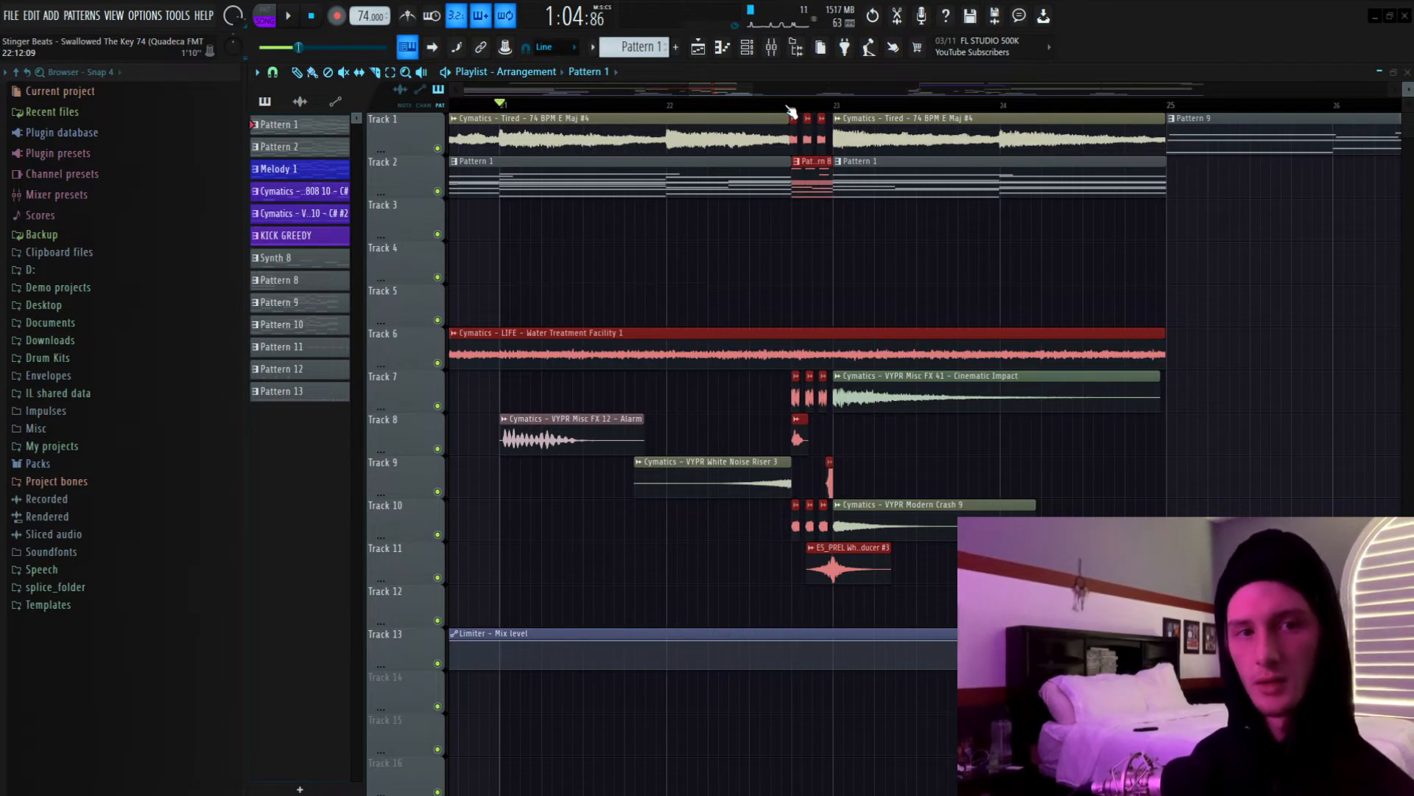
scroll(790, 110, "up", 3)
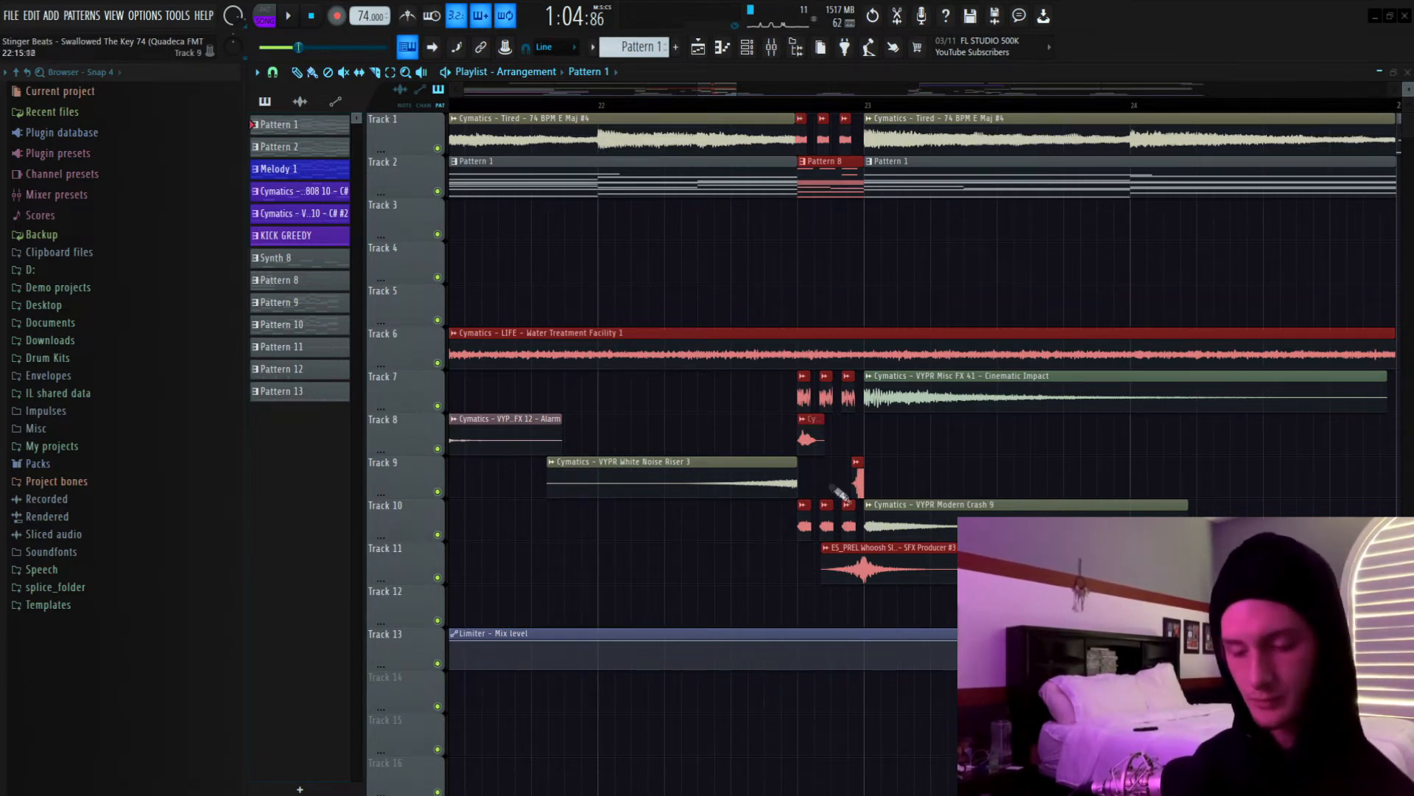
left_click(782, 471)
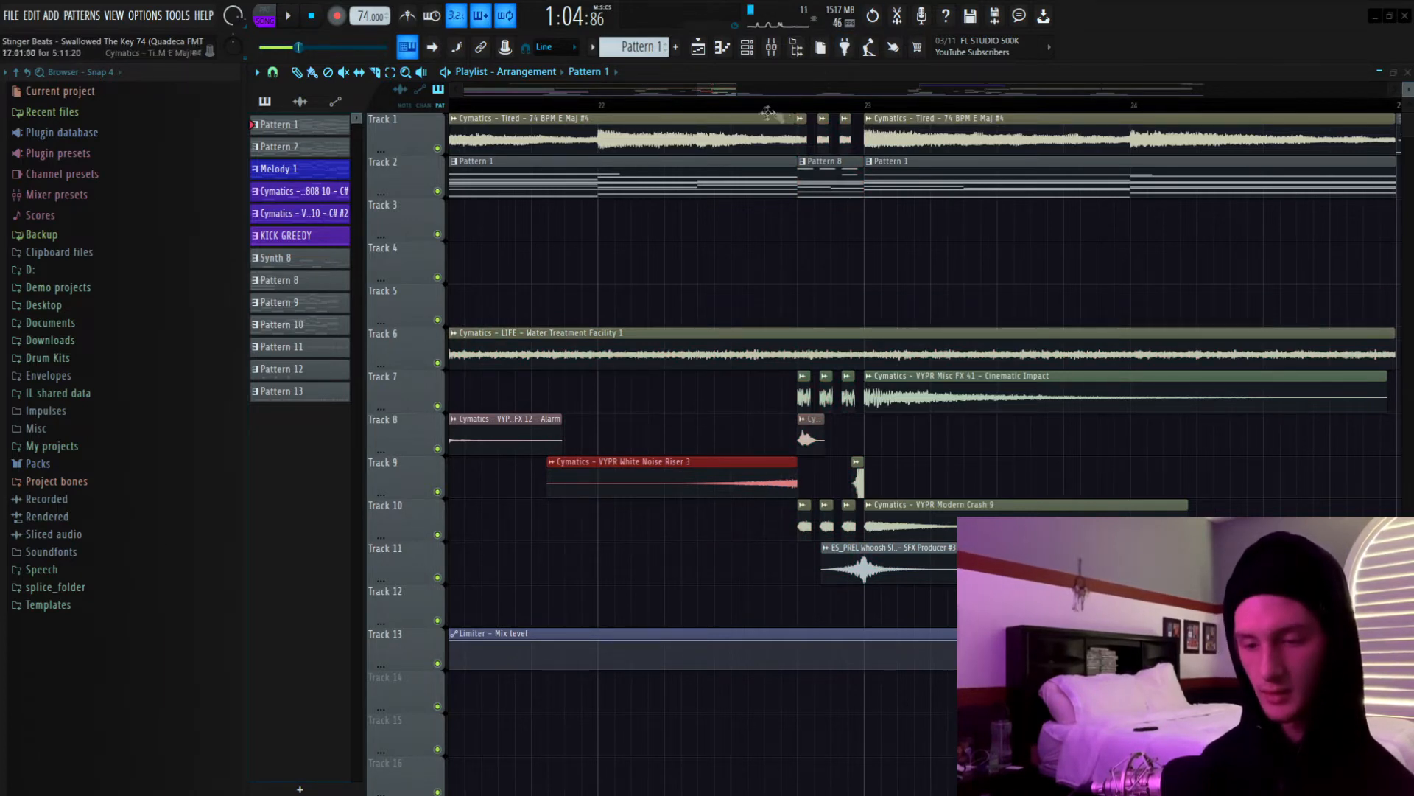
Solo Track 1, play its chopped clips from the start of the break before bar 23, and unmute all tracks.
scroll(782, 110, "down", 5)
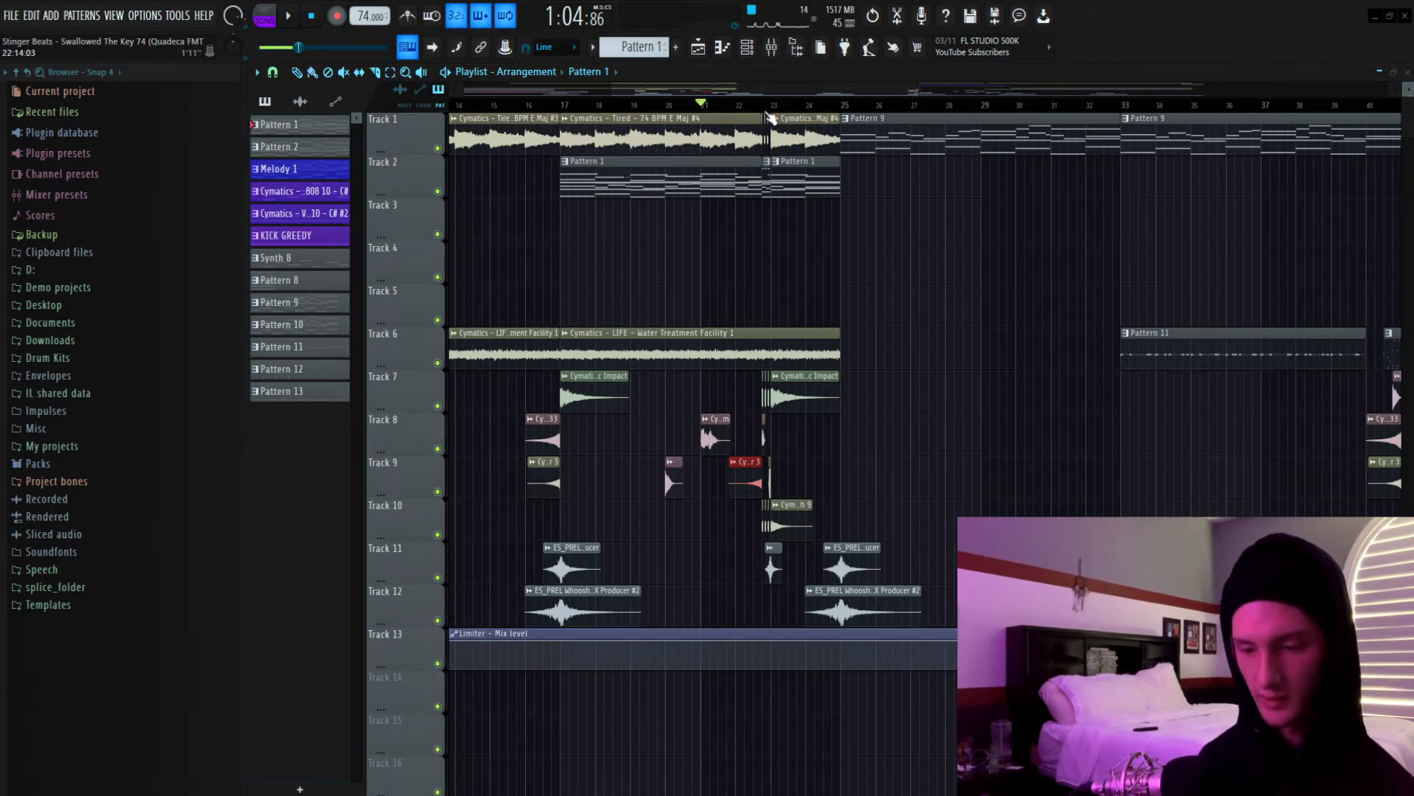
scroll(772, 109, "up", 3)
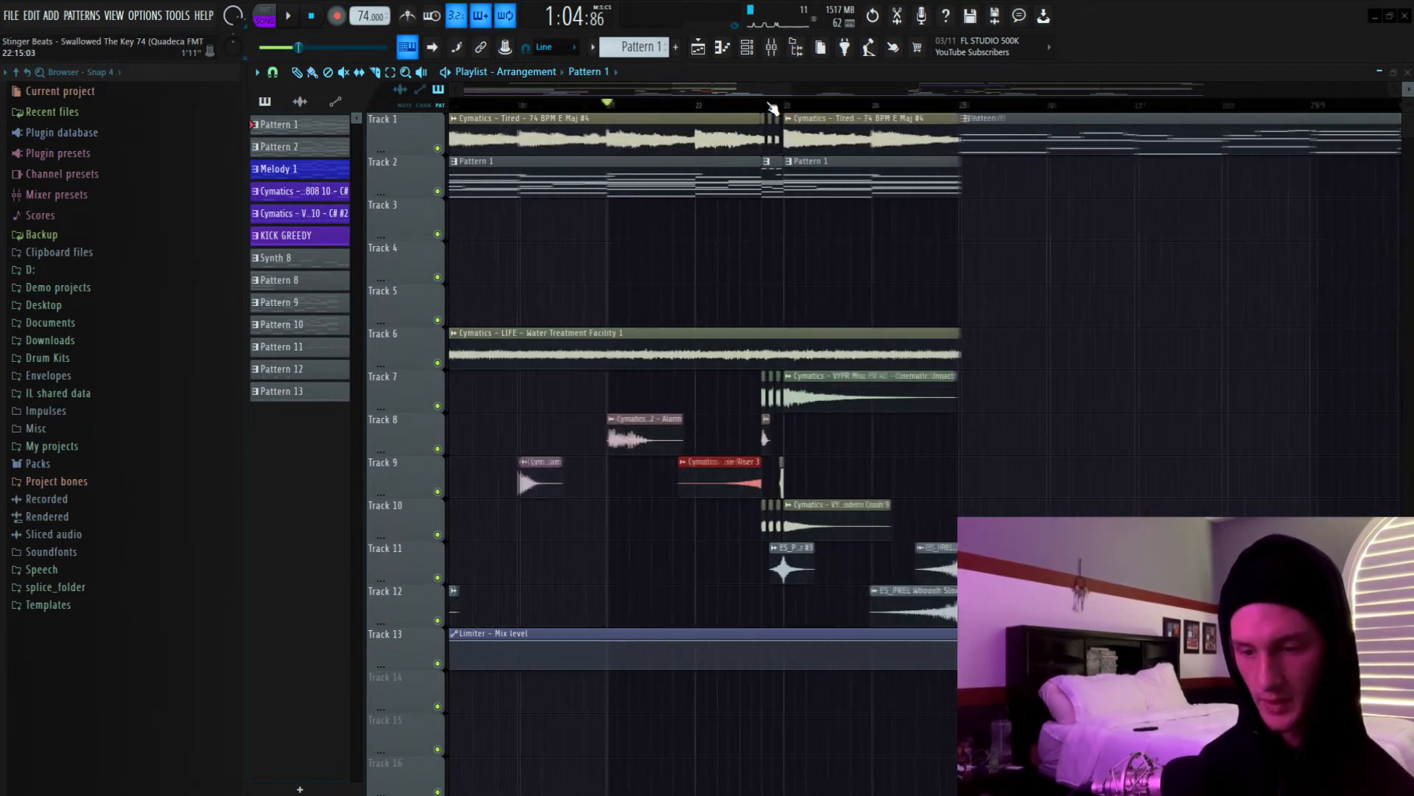
scroll(769, 109, "up", 3)
left_click(759, 108)
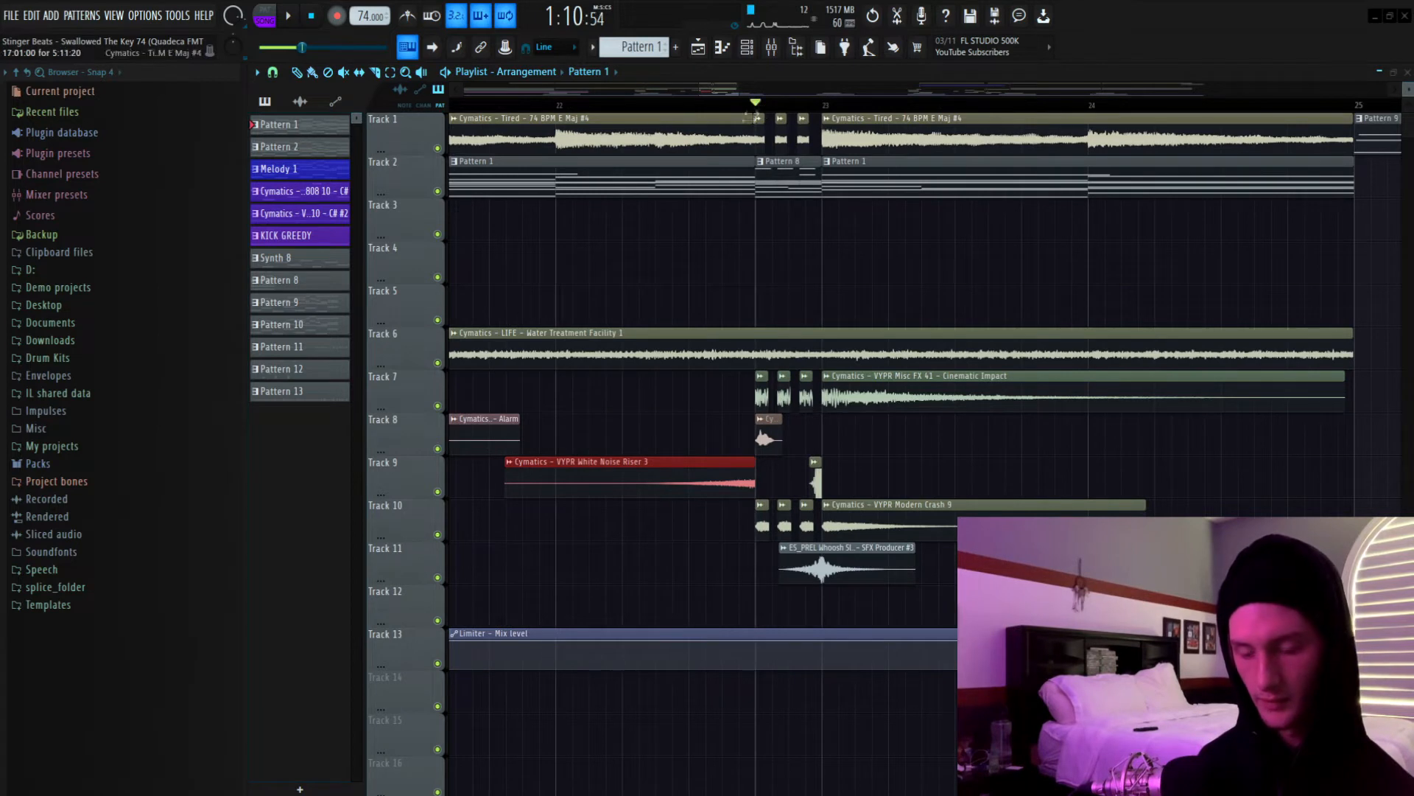
right_click(439, 149)
key("space")
key("space")
right_click(438, 149)
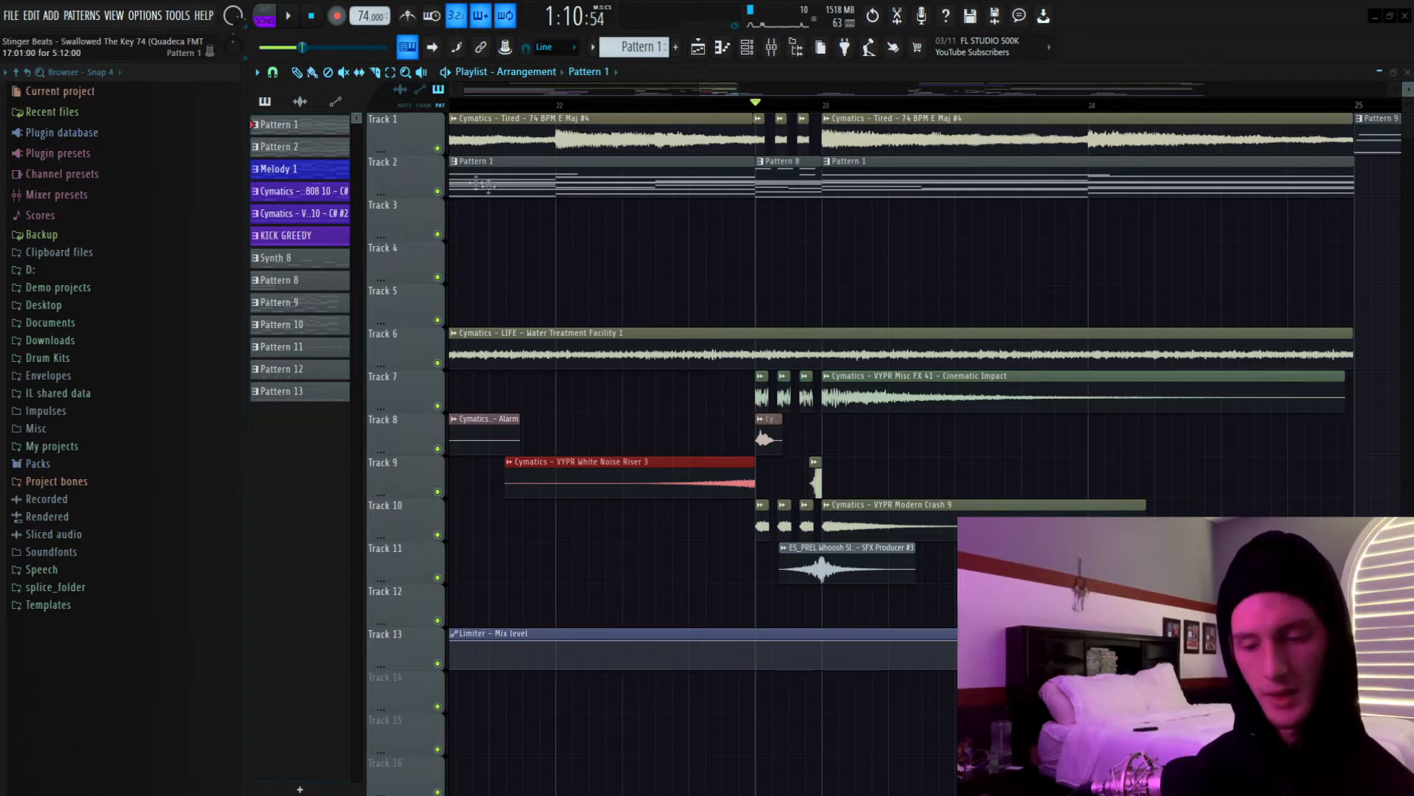
Solo Track 2, undo the deletion of its Pattern 8 clip, and play it from the break before bar 23.
right_click(440, 190)
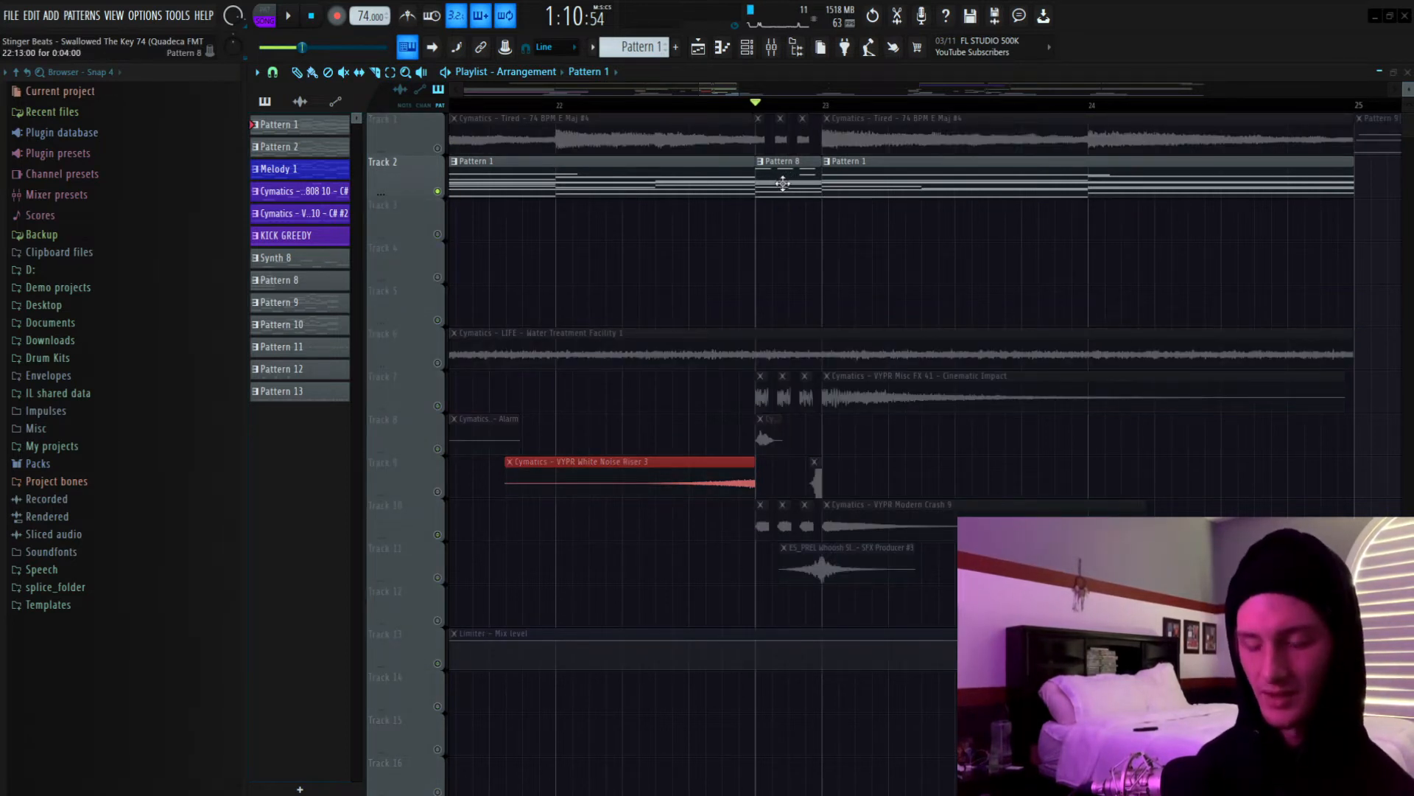
right_click(782, 183)
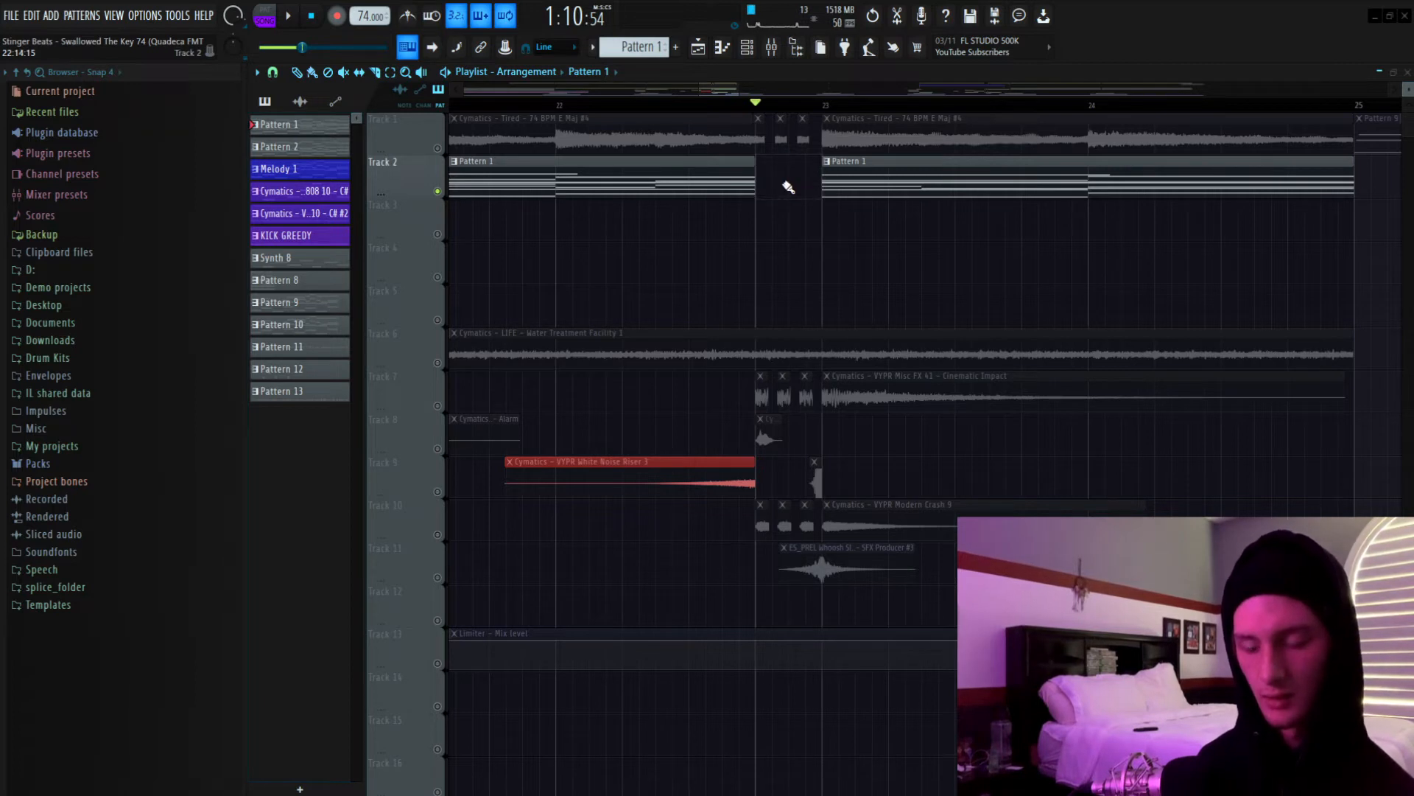
key("ctrl+z")
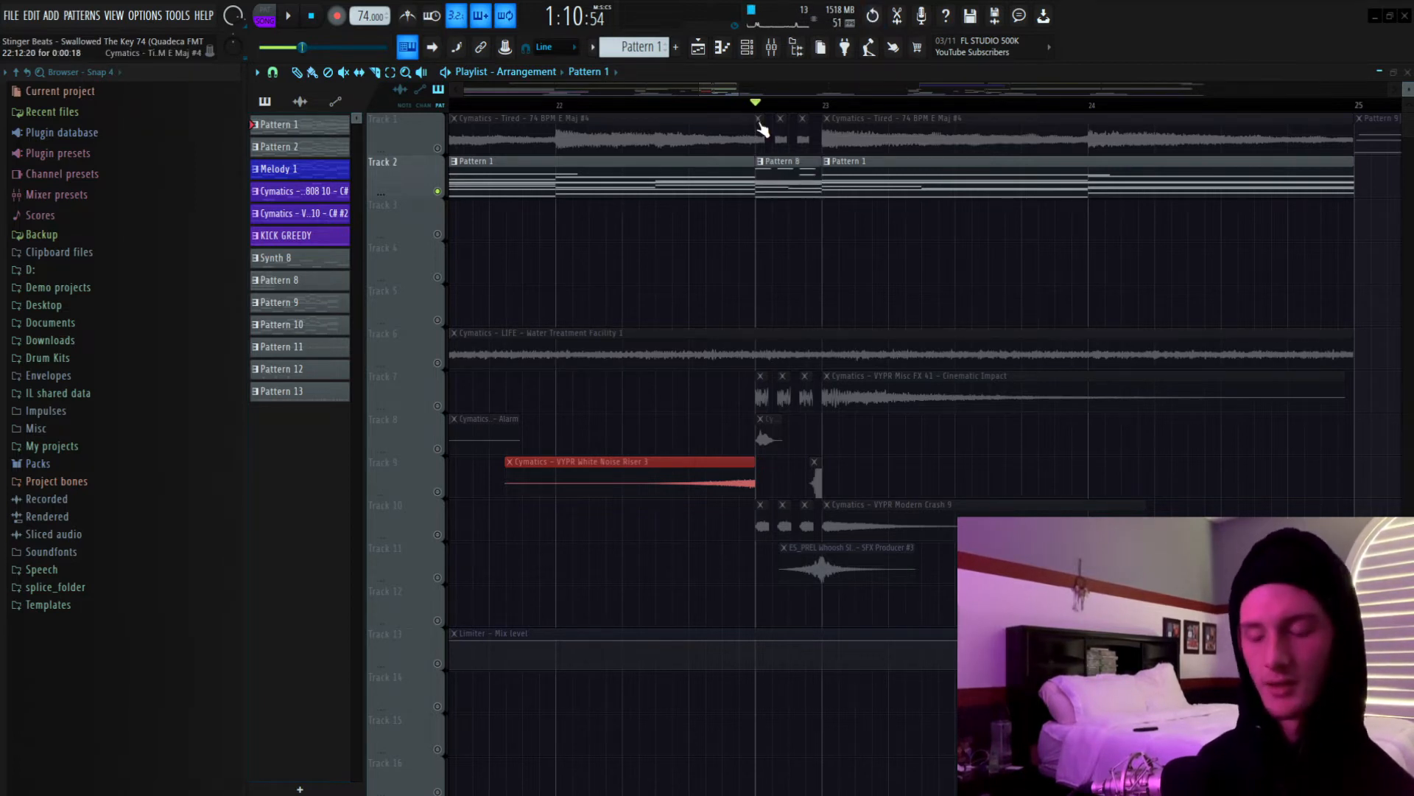
key("space")
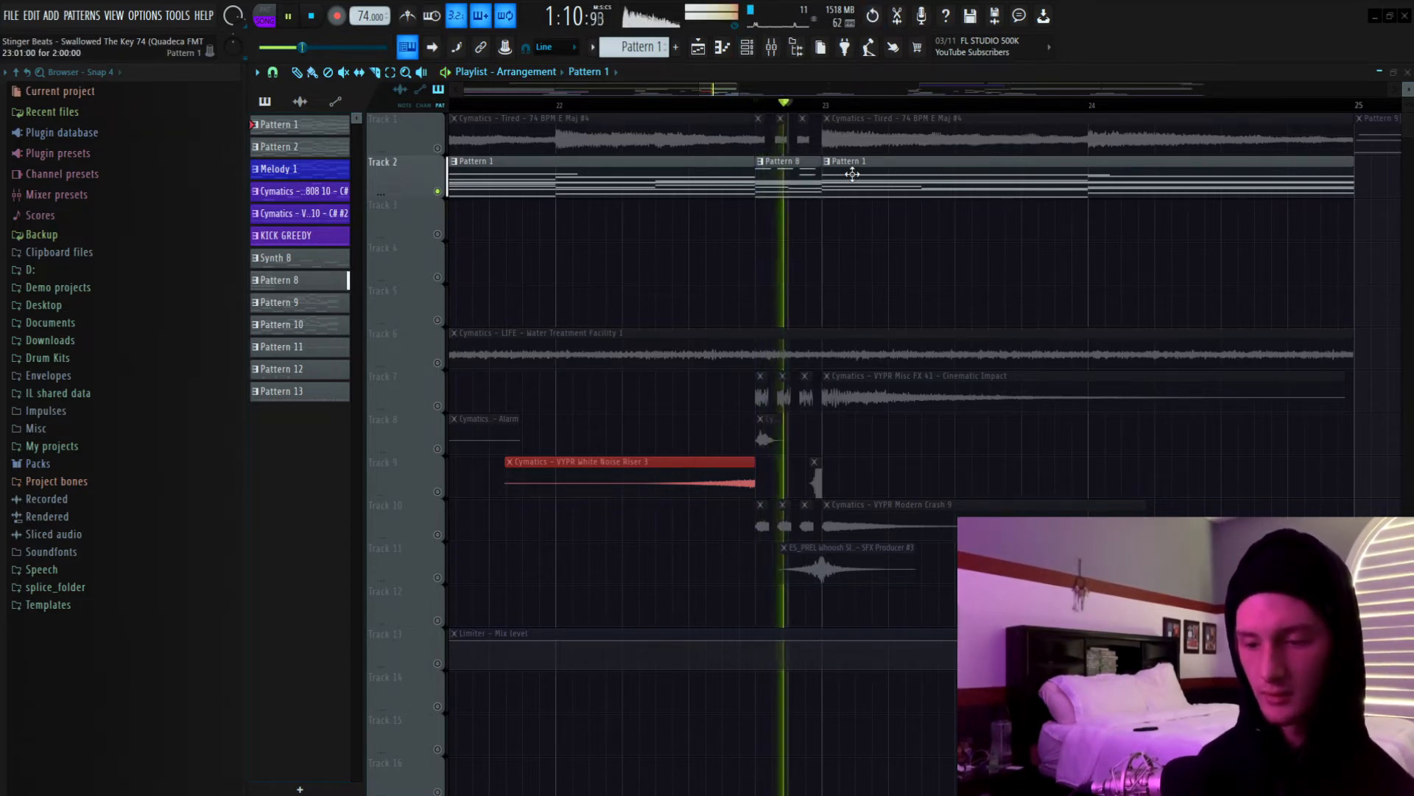
key("space")
Examine Pattern 8's Melody 1 and Synth 8 notes in the piano roll, select Synth 8's lowest note, and return to the playlist.
left_click(799, 179)
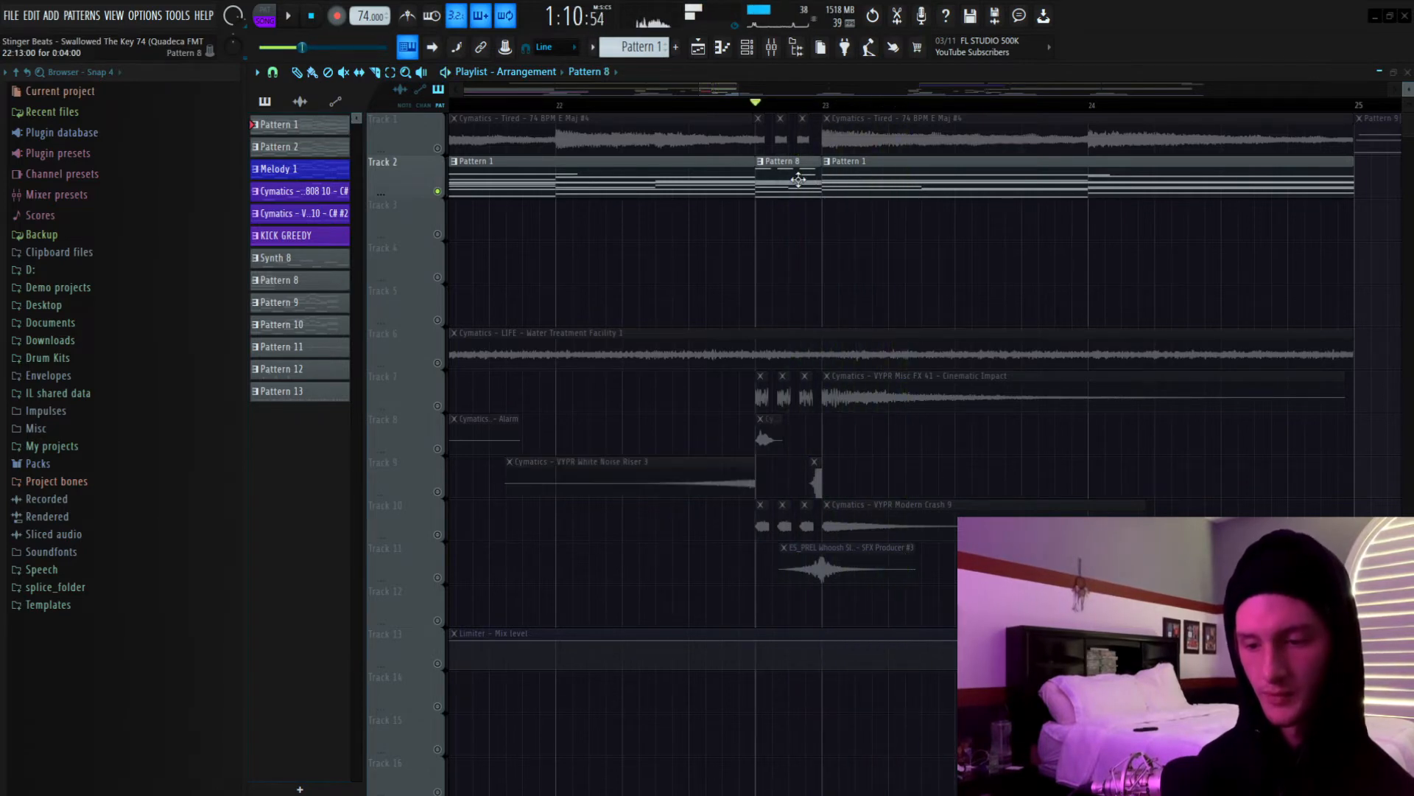
key("F7")
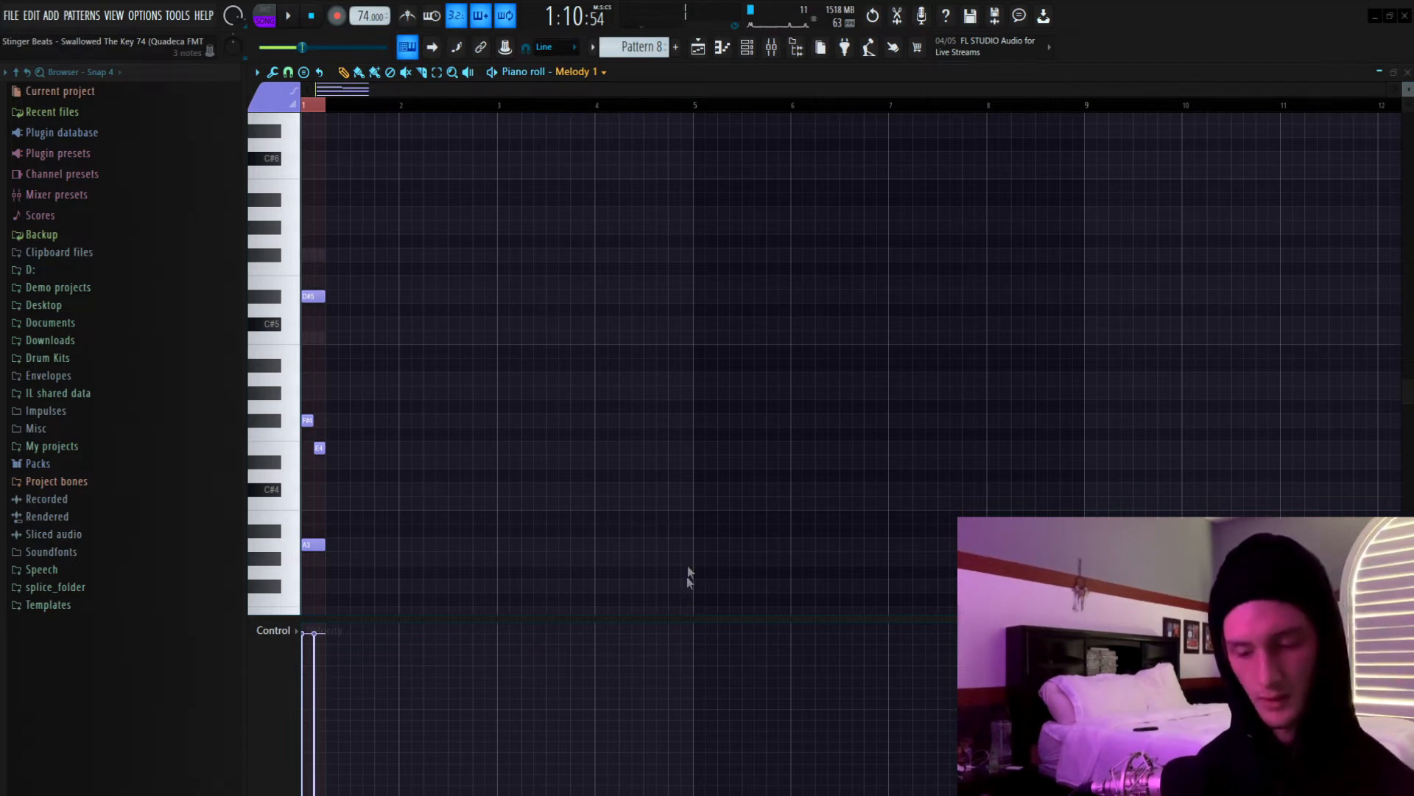
left_click(638, 718)
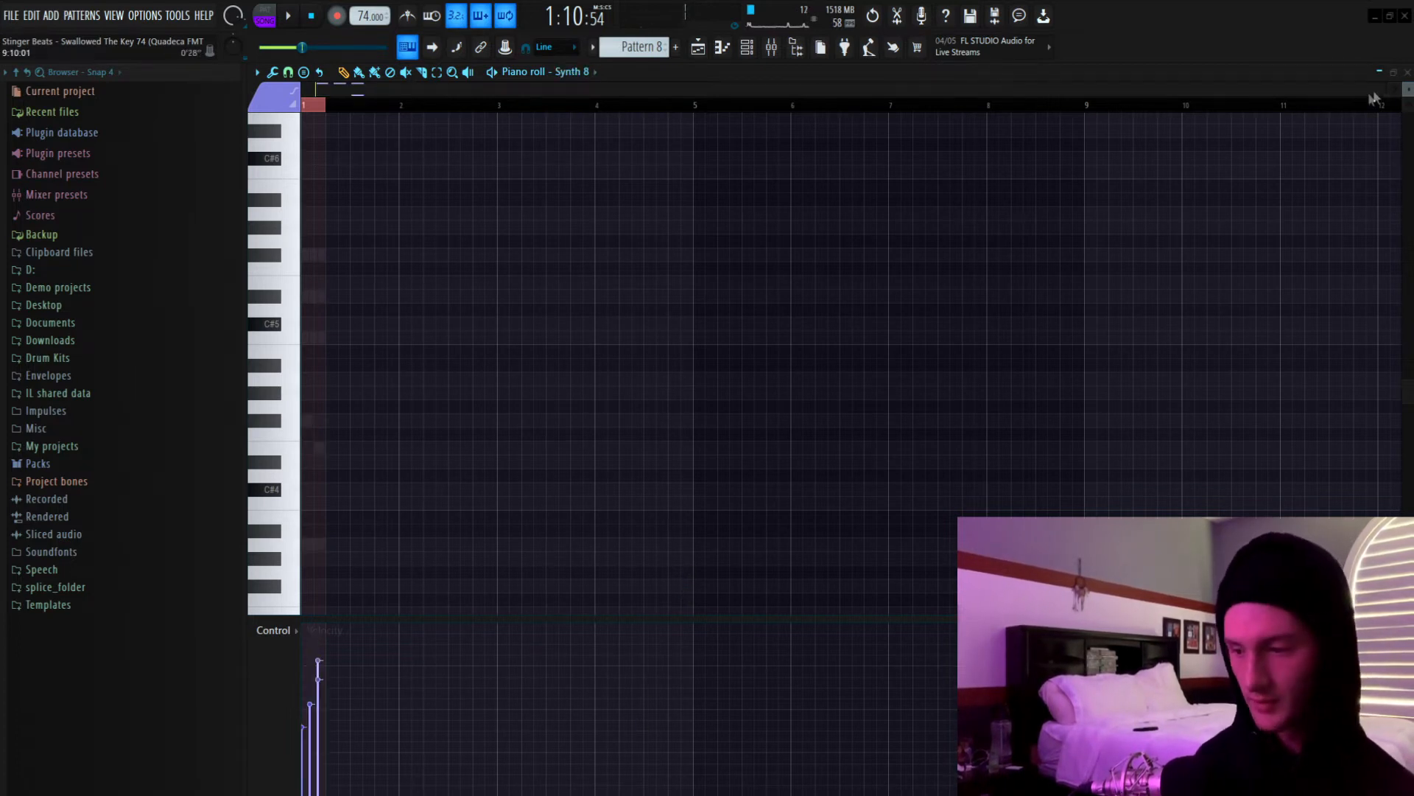
left_click_drag(1391, 92, 709, 91)
scroll(435, 221, "up", 7)
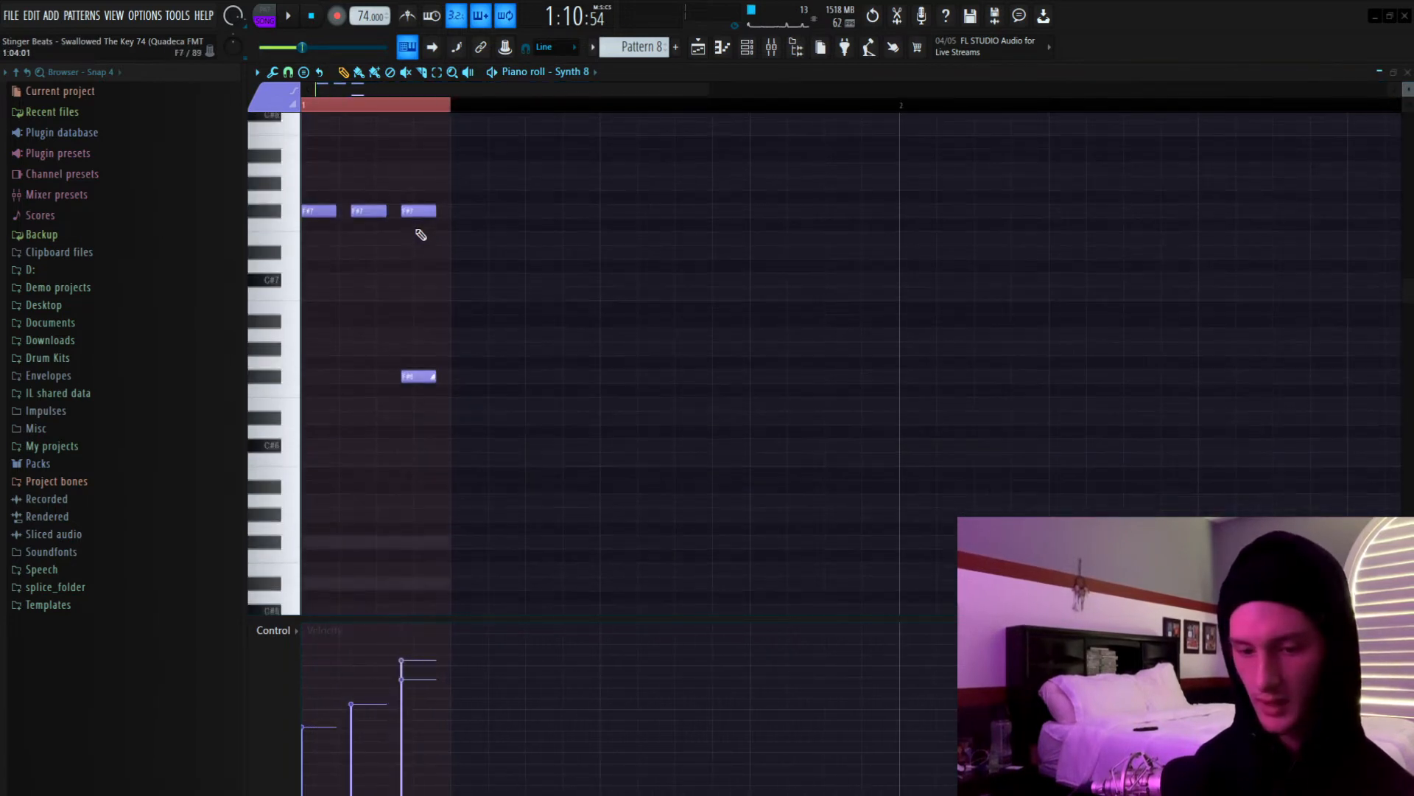
left_click_drag(445, 318, 418, 451)
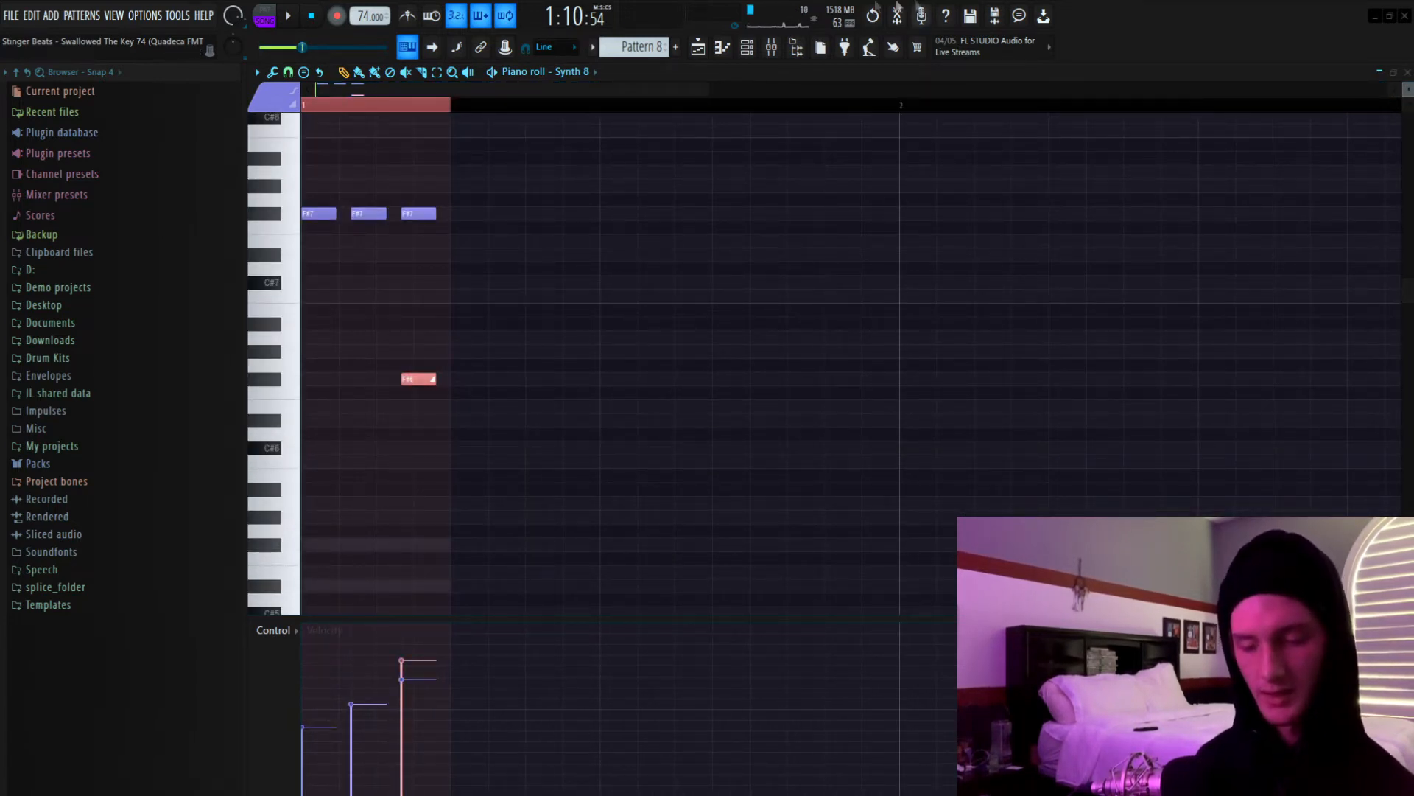
left_click(697, 59)
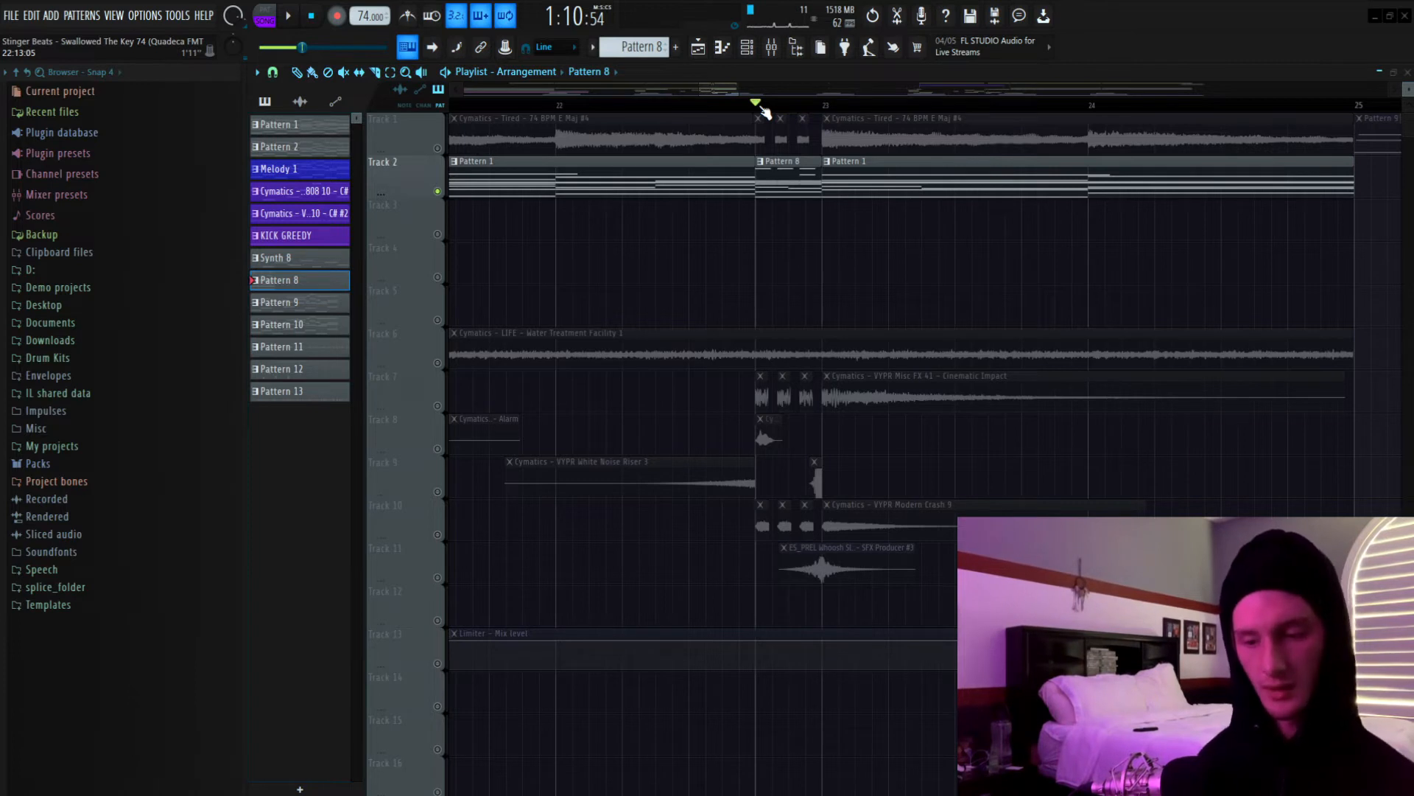
Solo Track 7 and play the chopped Cinematic Impact clips from the start of the break before bar 23.
right_click(438, 405)
scroll(659, 116, "down", 1)
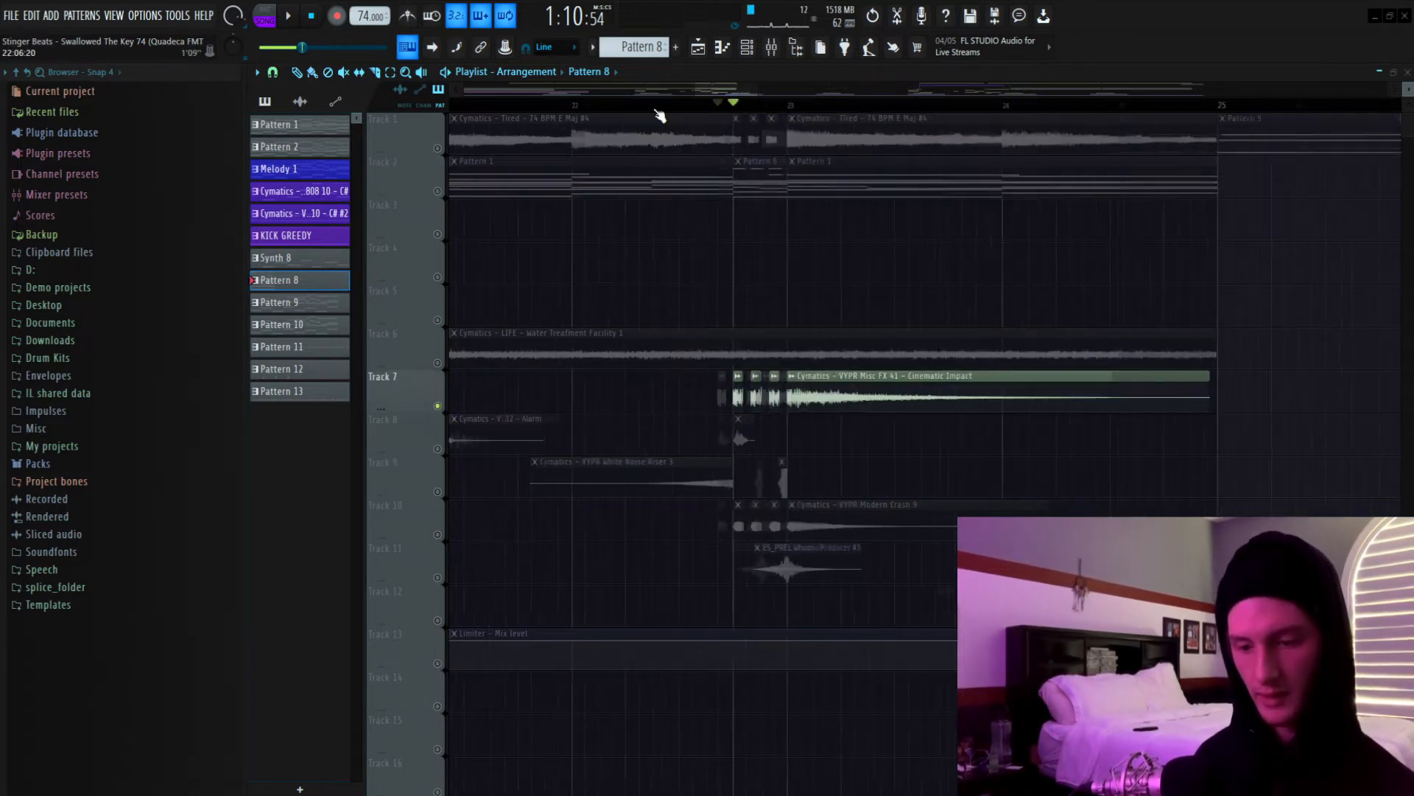
scroll(659, 116, "up", 2)
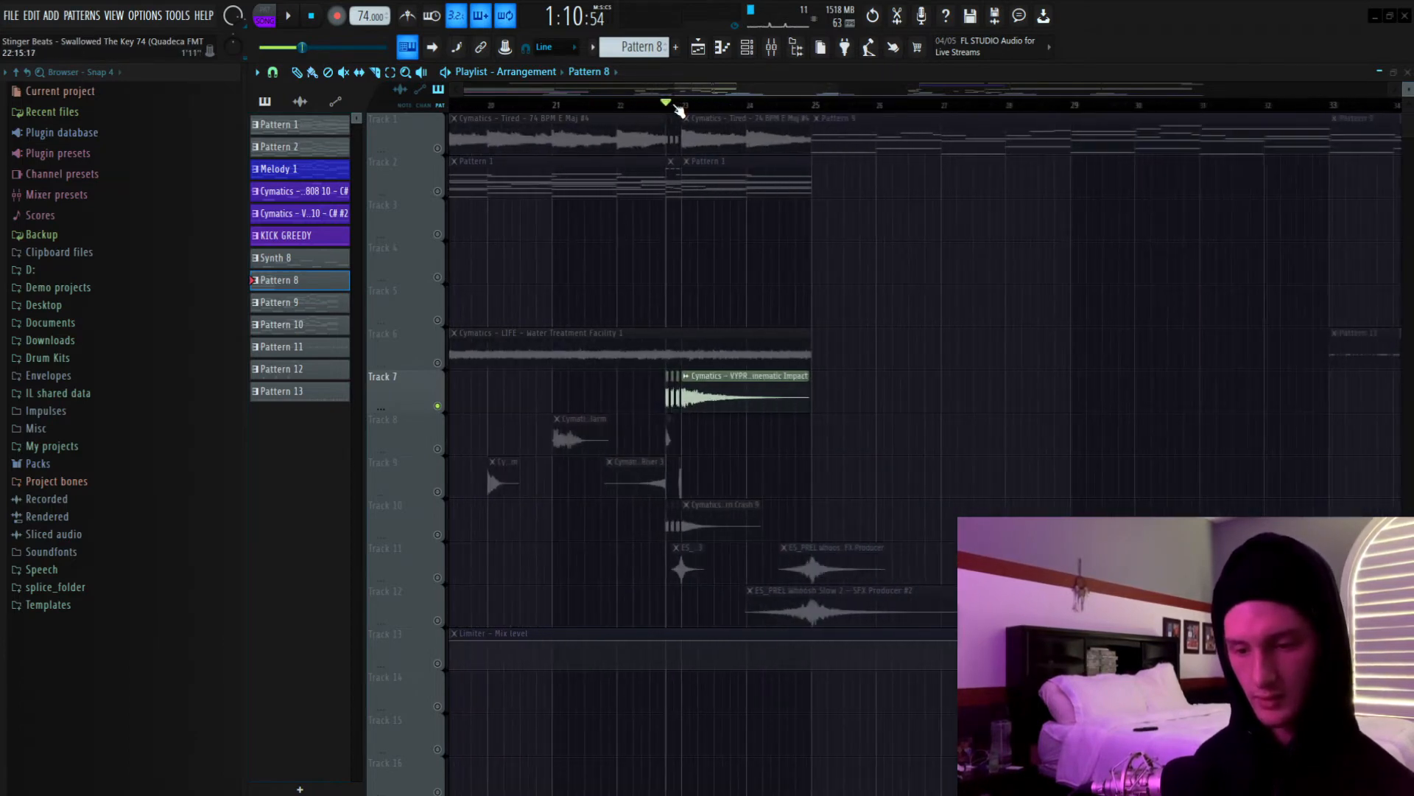
scroll(678, 109, "up", 2)
key("space")
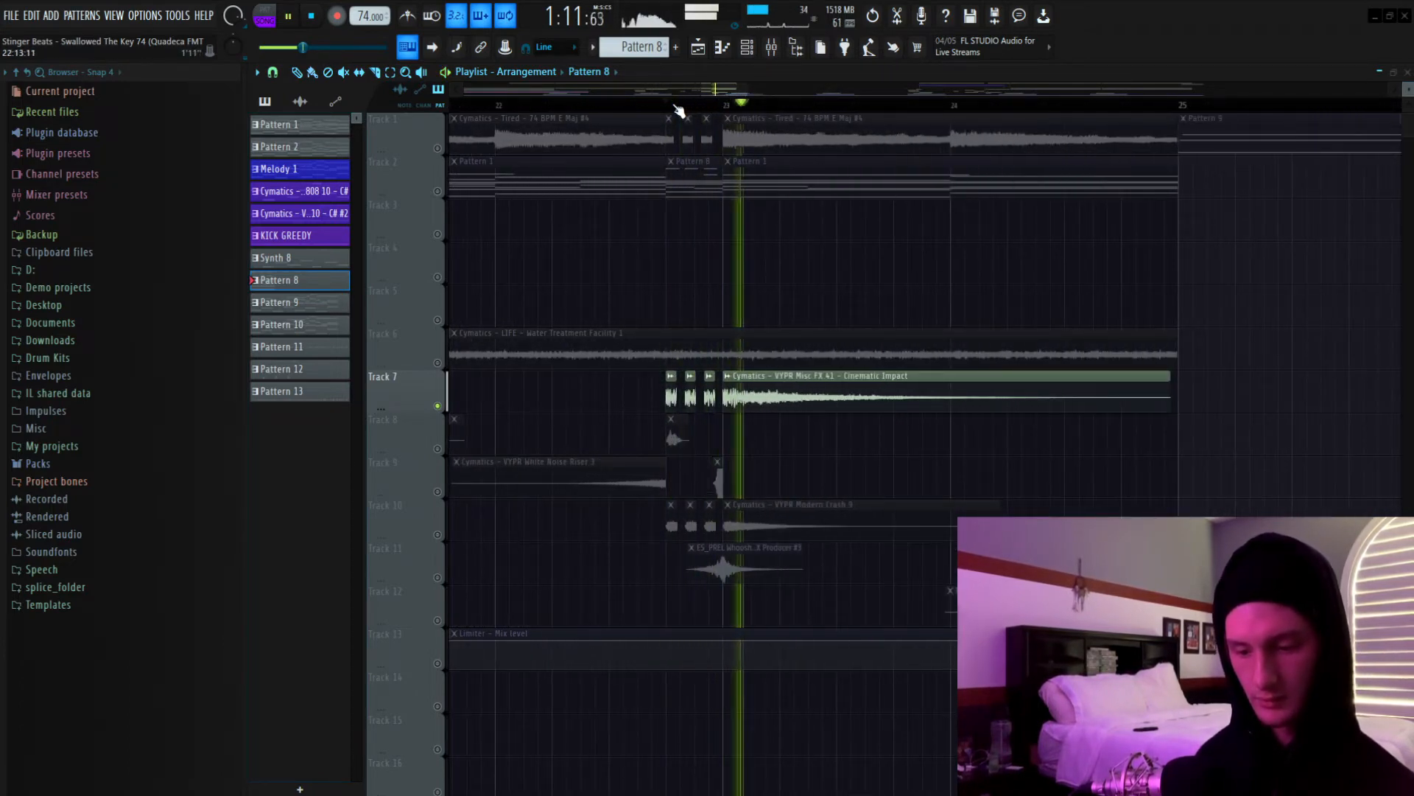
key("space")
left_click(677, 105)
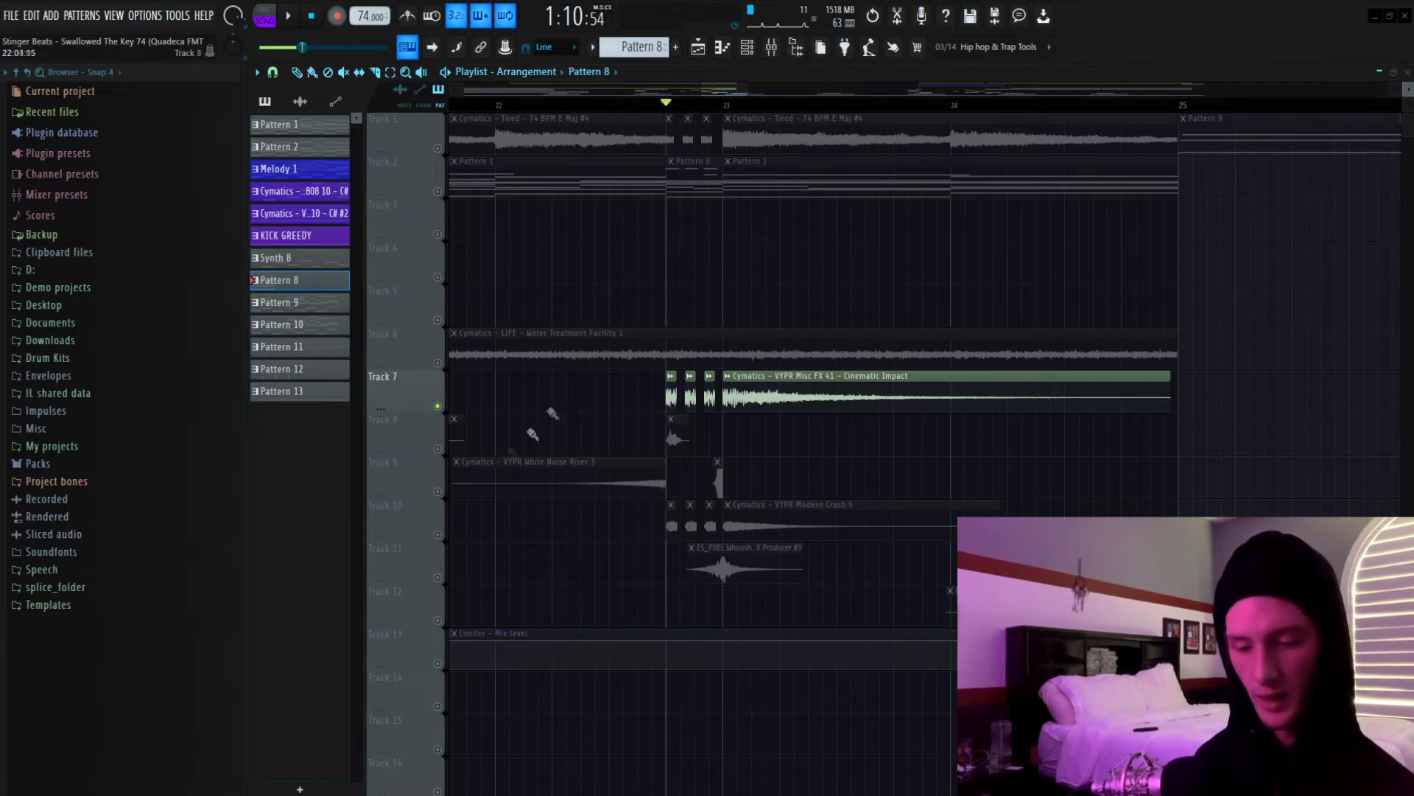
Solo Track 8 and play the short clip at the start of the break before bar 23.
left_click(439, 454)
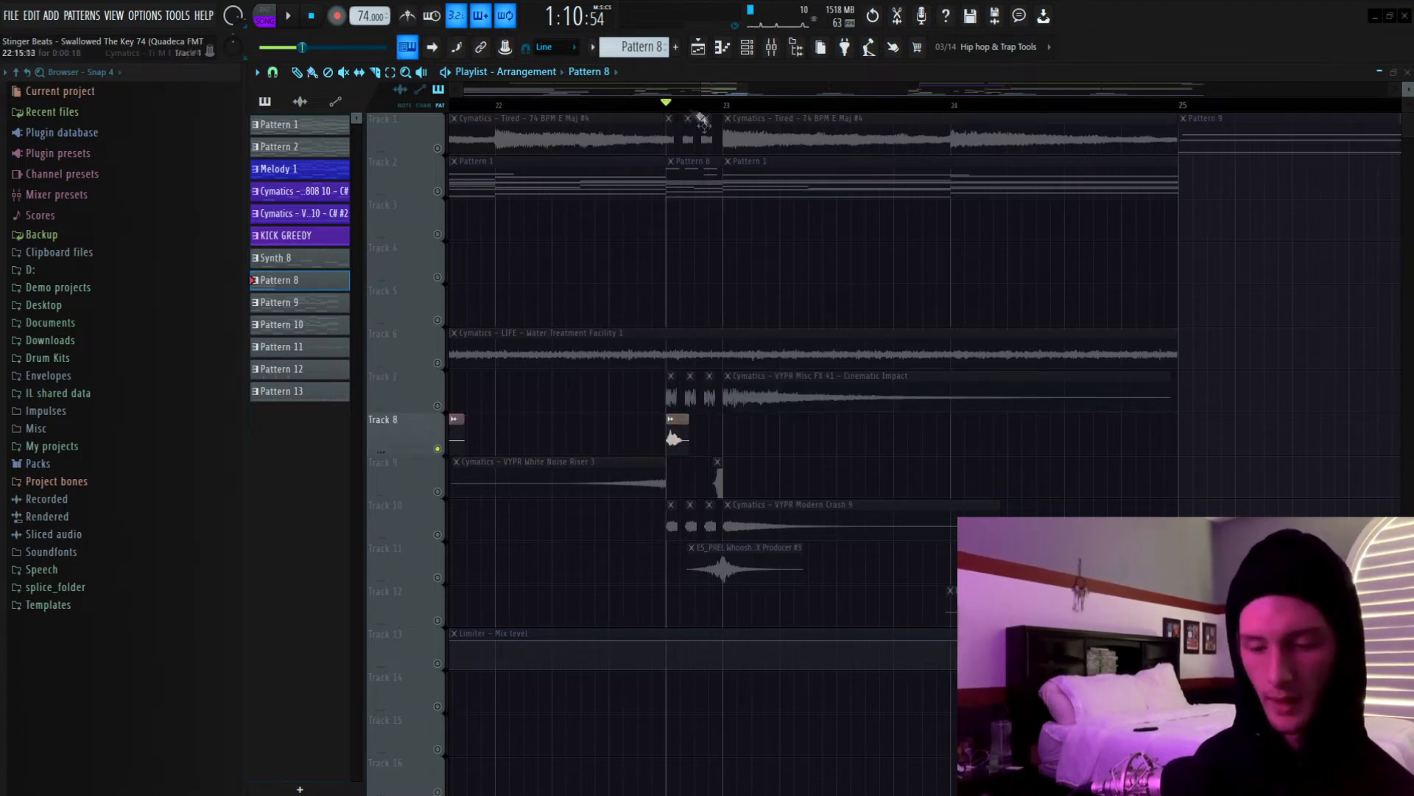
scroll(689, 111, "up", 2)
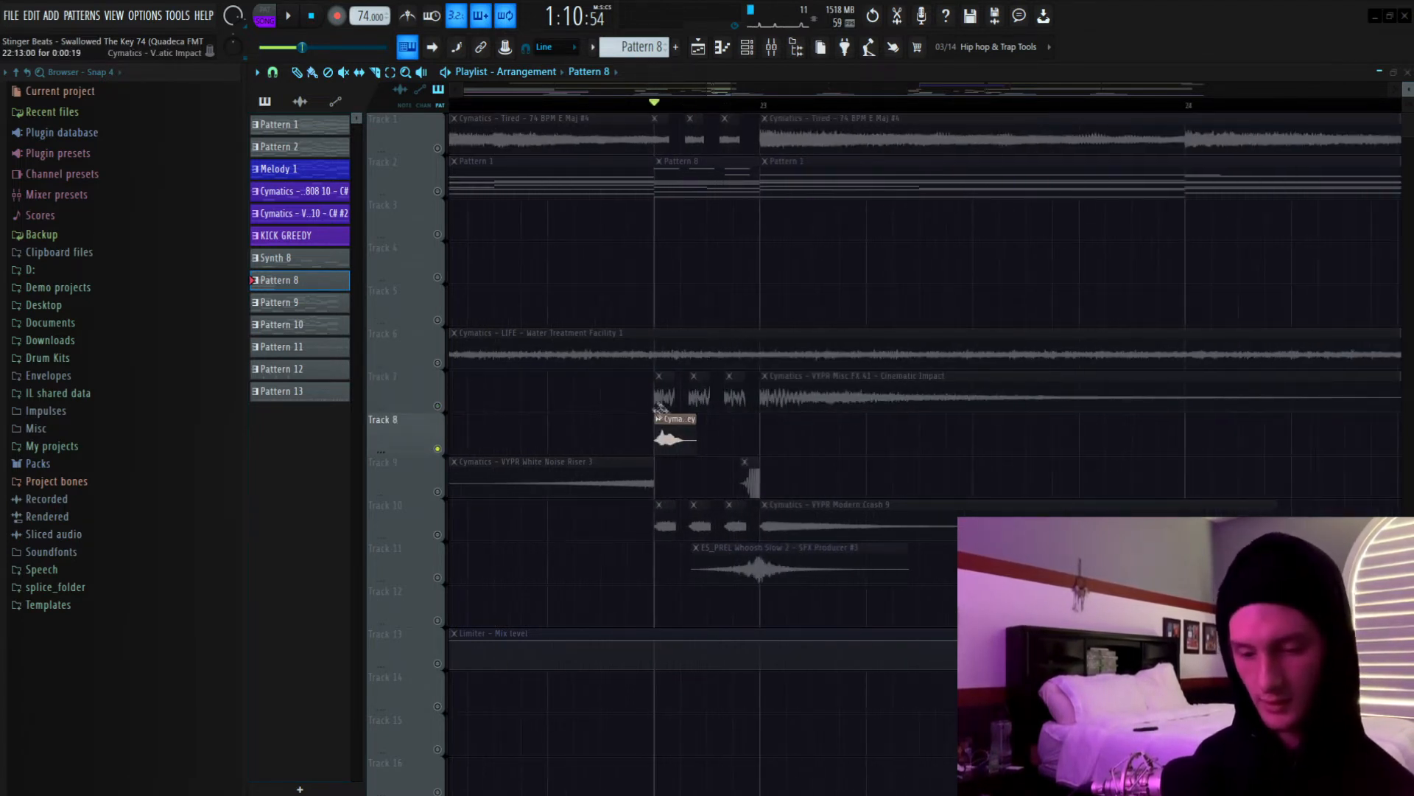
scroll(672, 111, "up", 1)
scroll(672, 110, "down", 4)
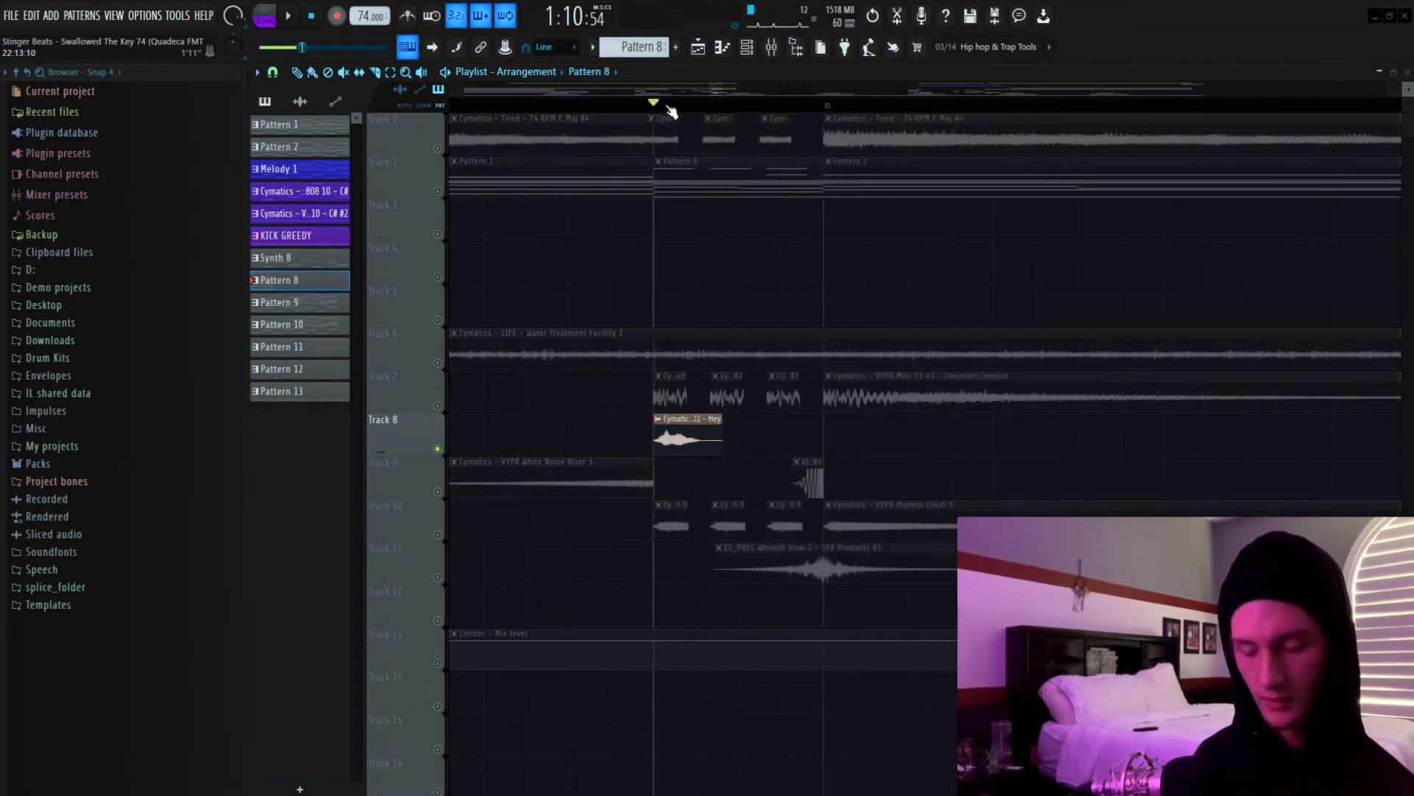
scroll(671, 110, "up", 4)
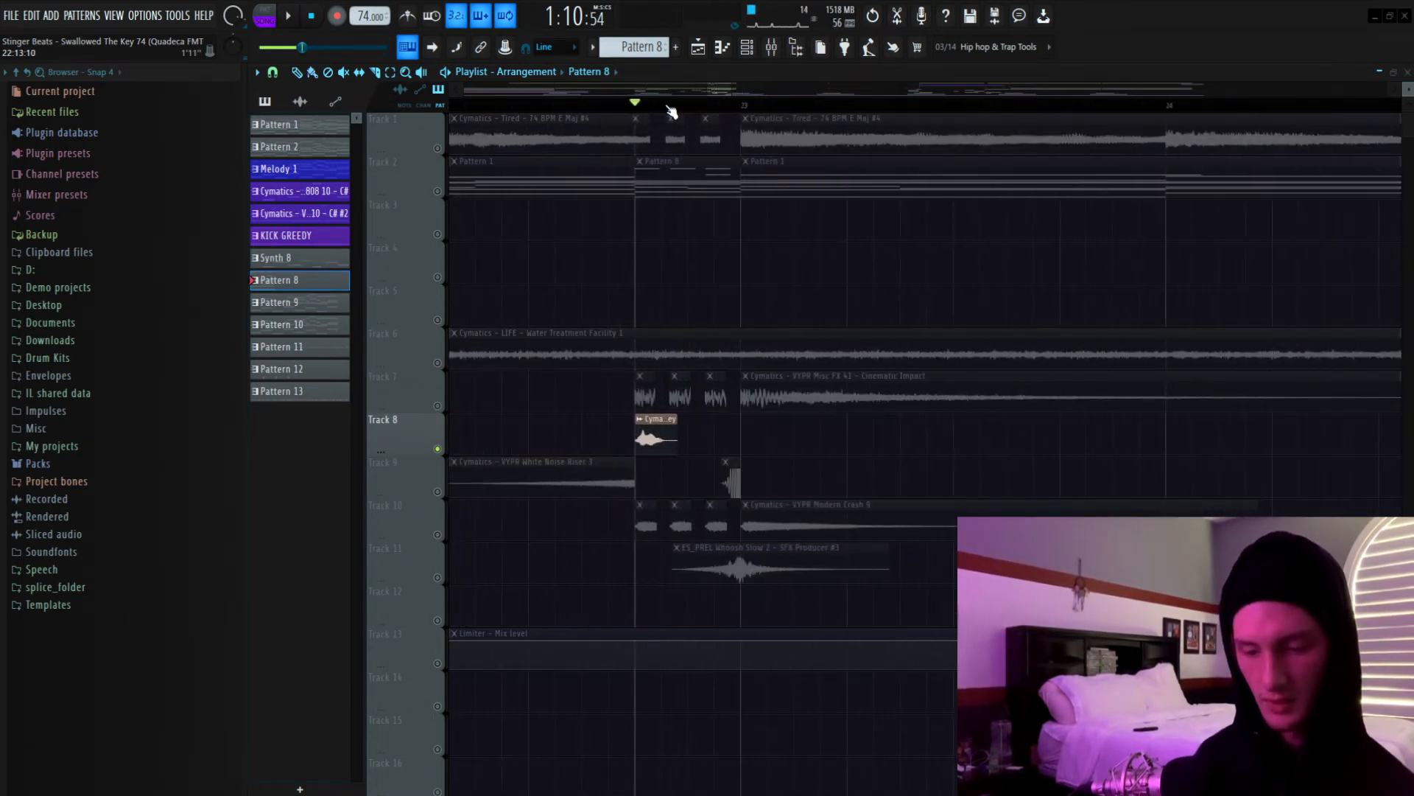
key("space")
scroll(658, 118, "down", 1)
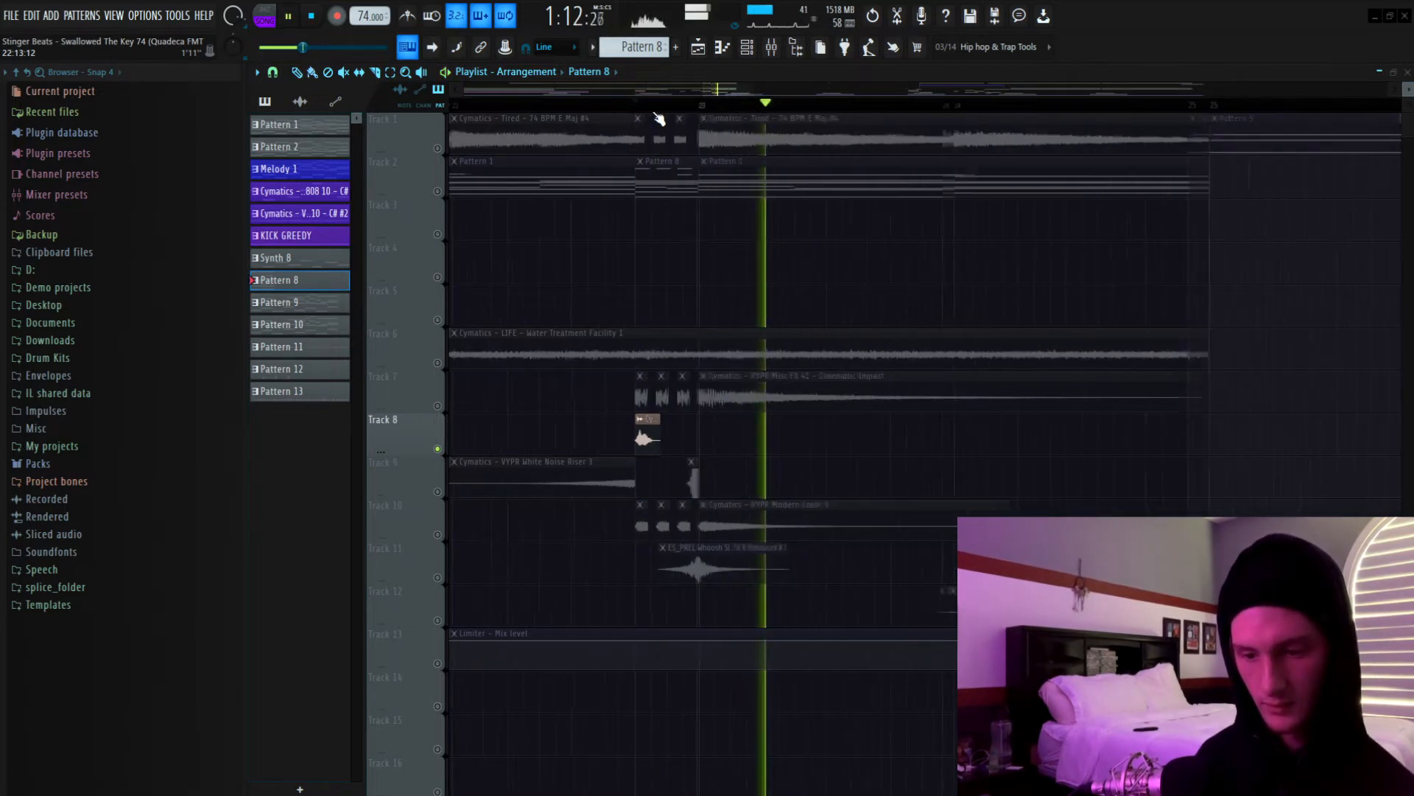
key("space")
scroll(658, 118, "up", 1)
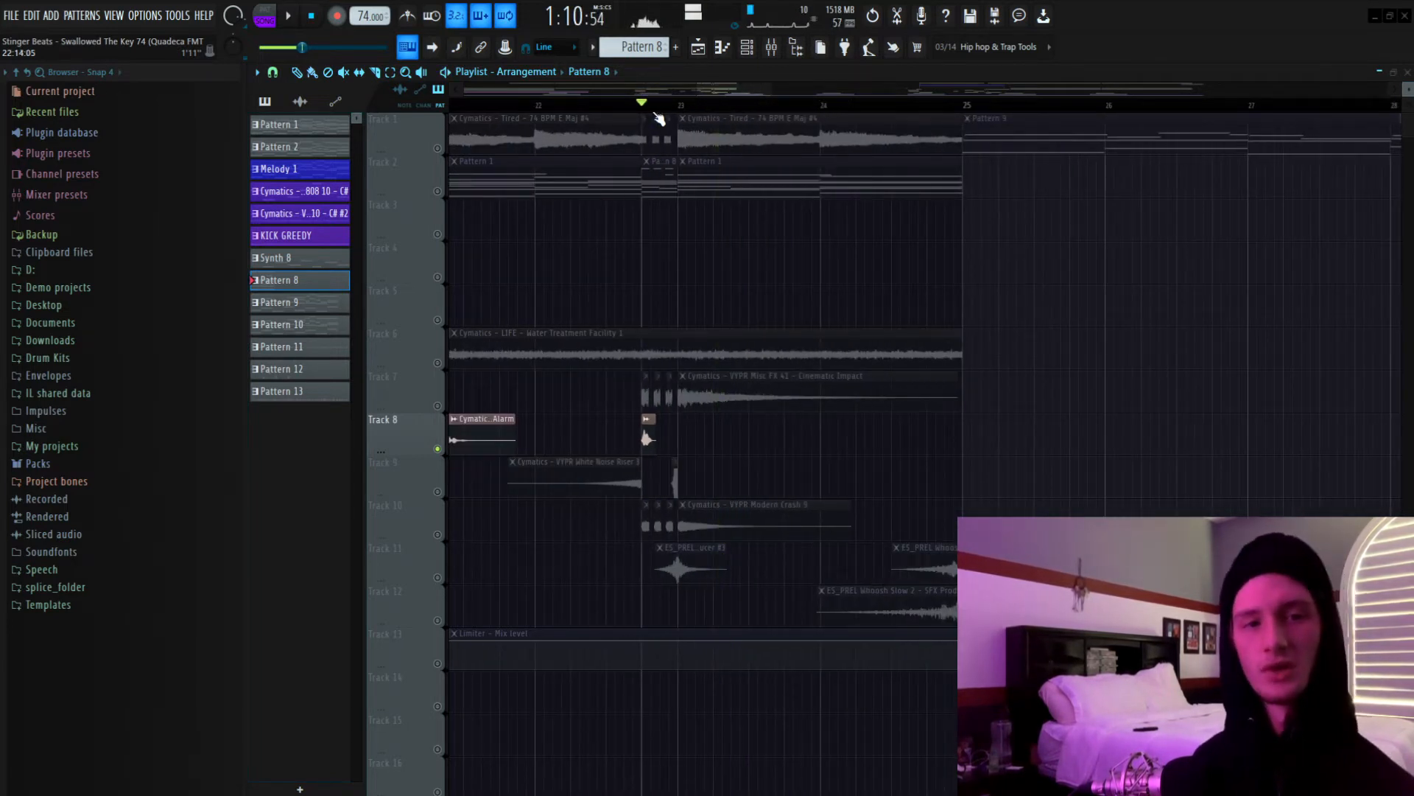
scroll(658, 114, "up", 2)
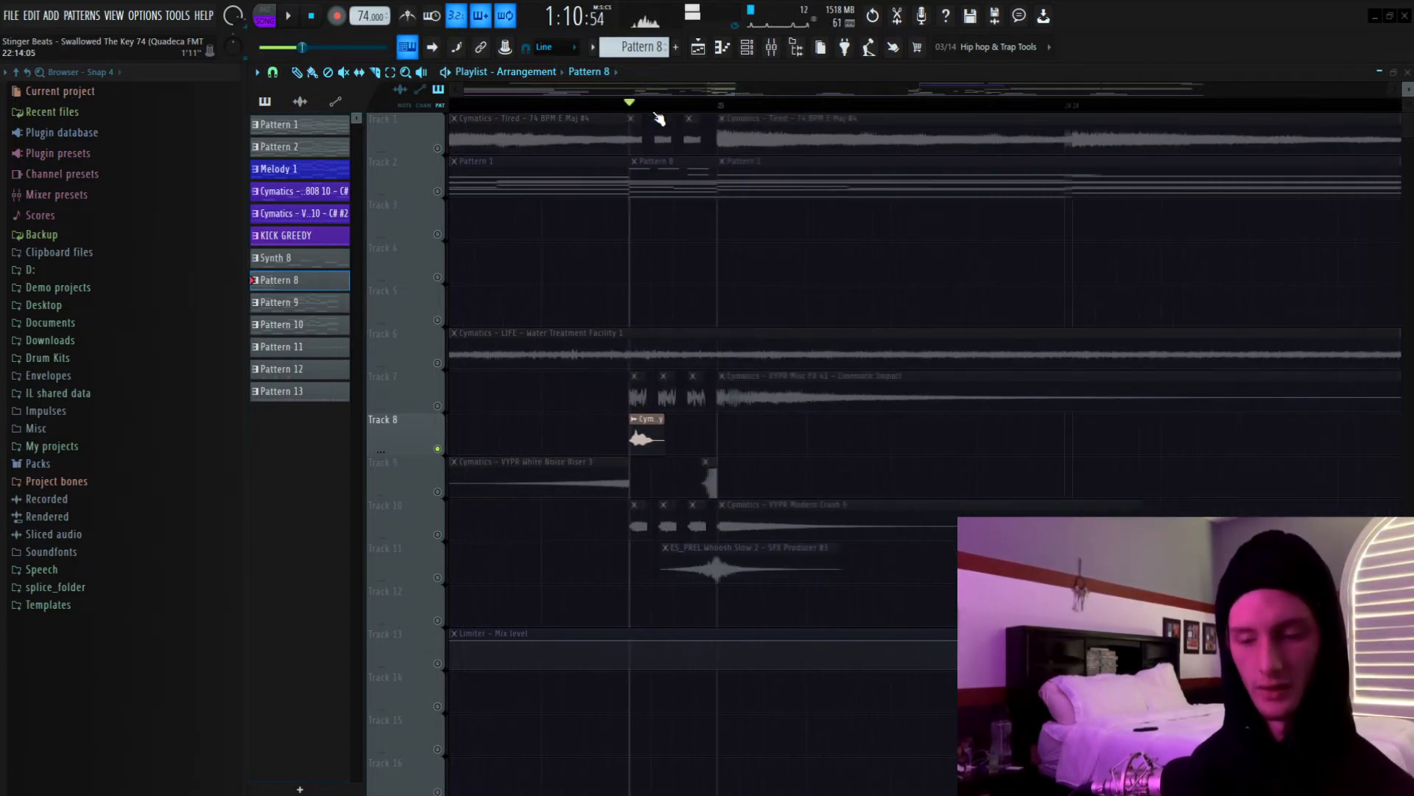
Solo Track 9, select the short reversed clip just before bar 23, and play it.
right_click(446, 495)
left_click(703, 107)
left_click_drag(757, 461, 705, 482)
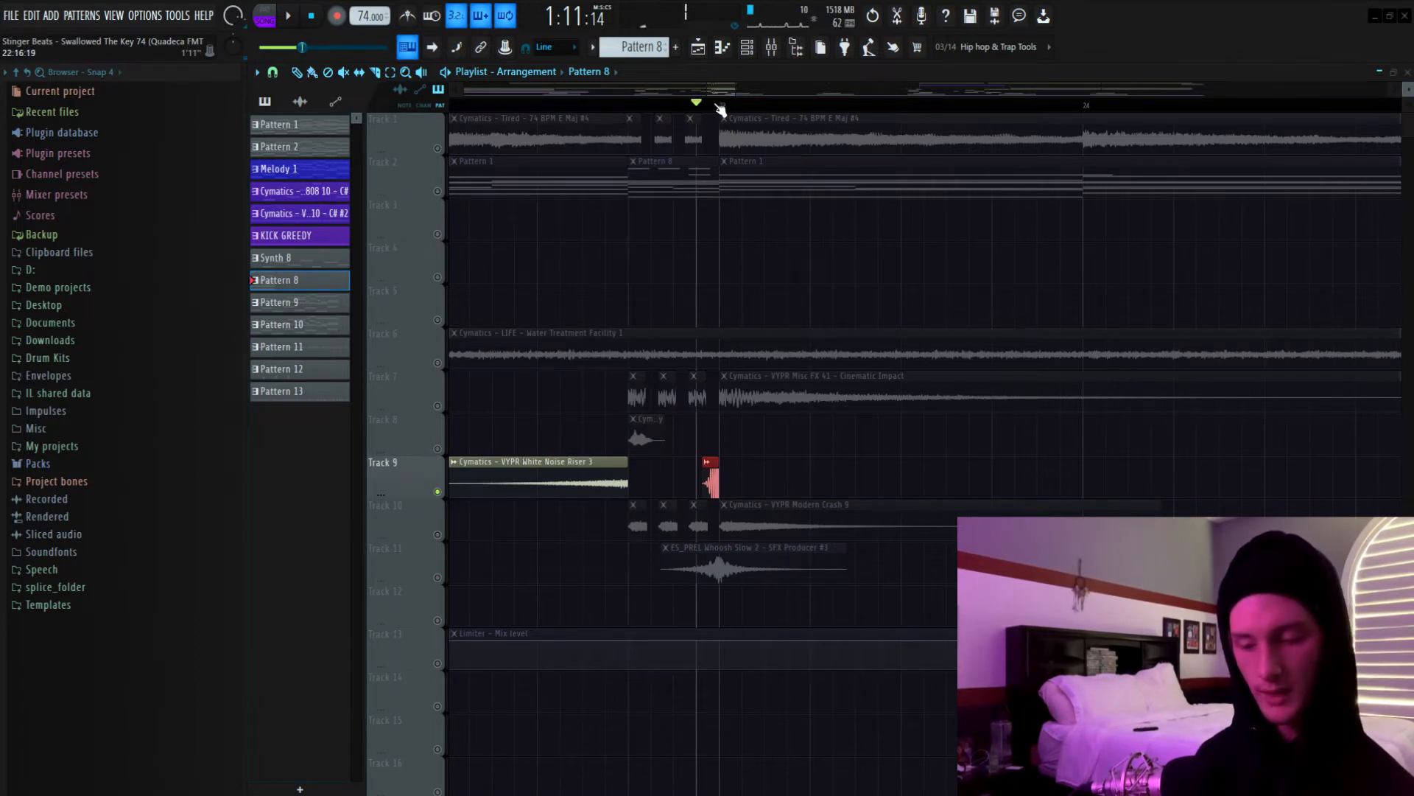
key("space")
key("space")
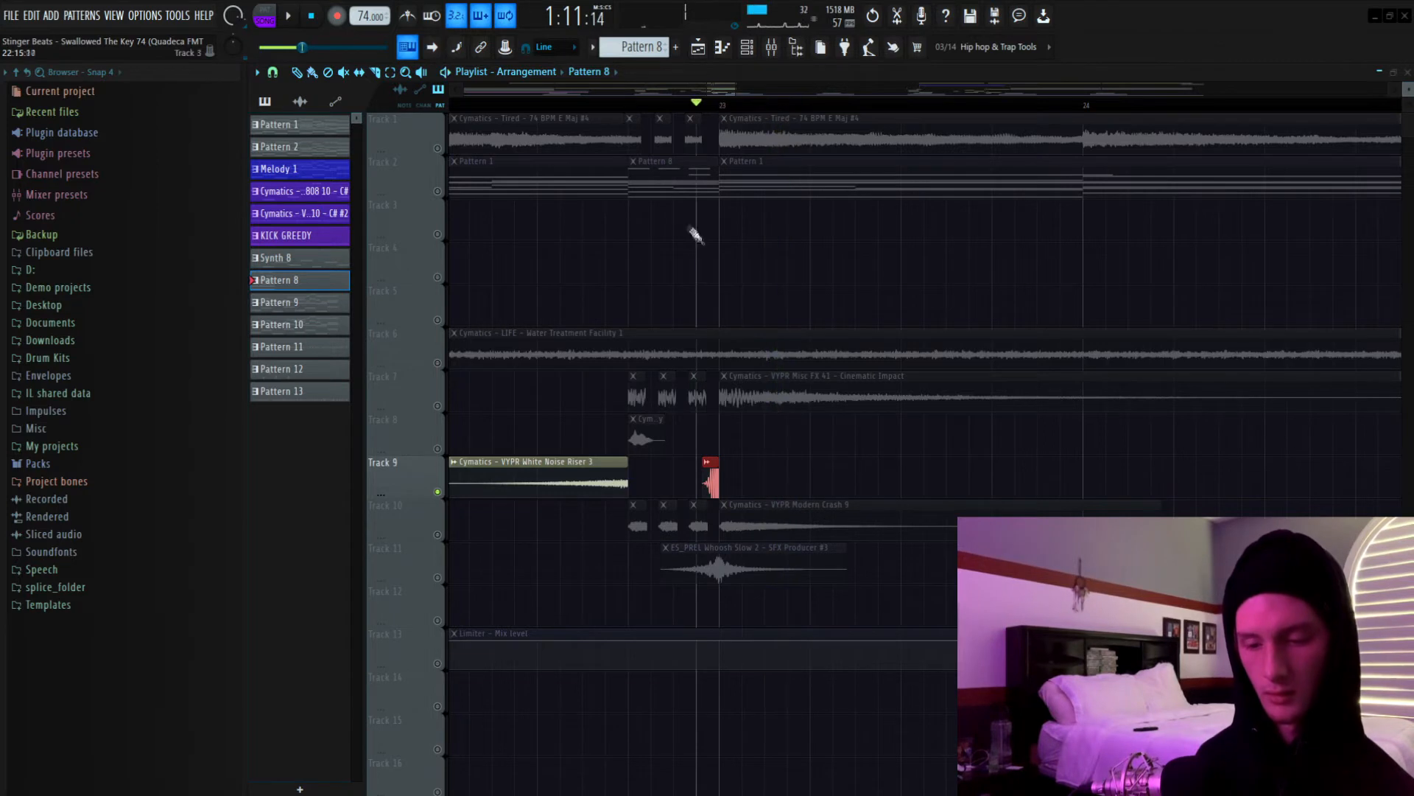
Solo Track 10 and play the chopped Modern Crash clips from the start of the break before bar 23.
left_click(431, 530)
left_click(634, 107)
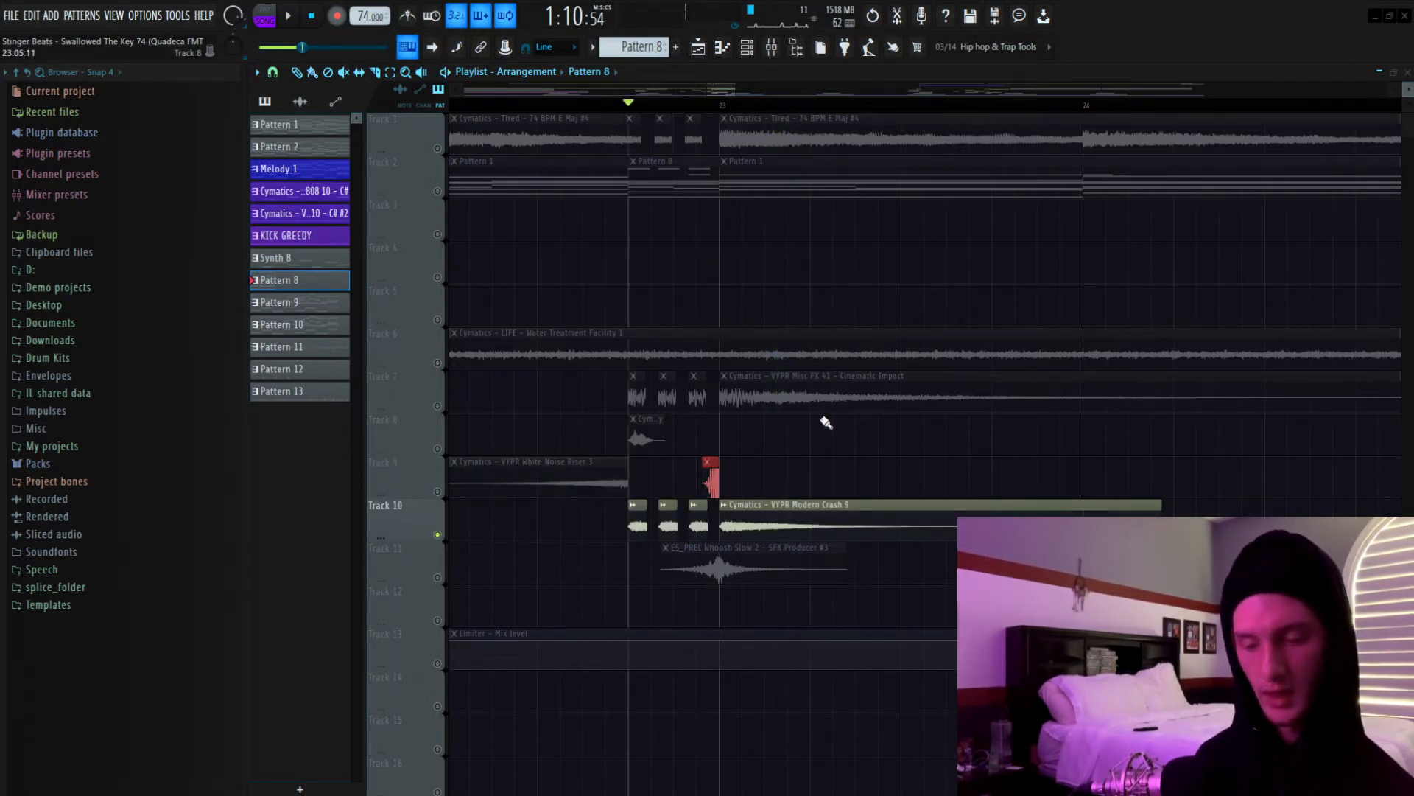
key("space")
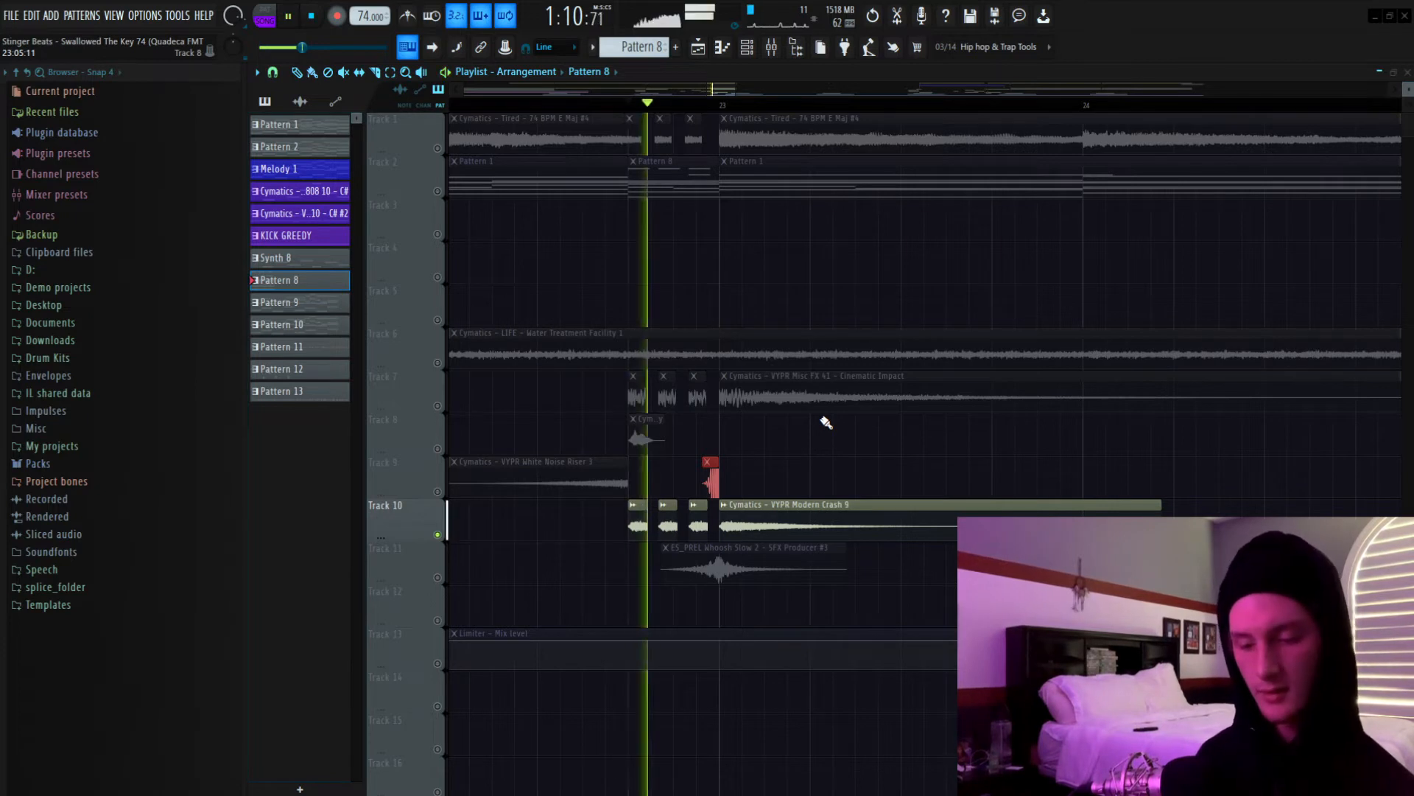
key("space")
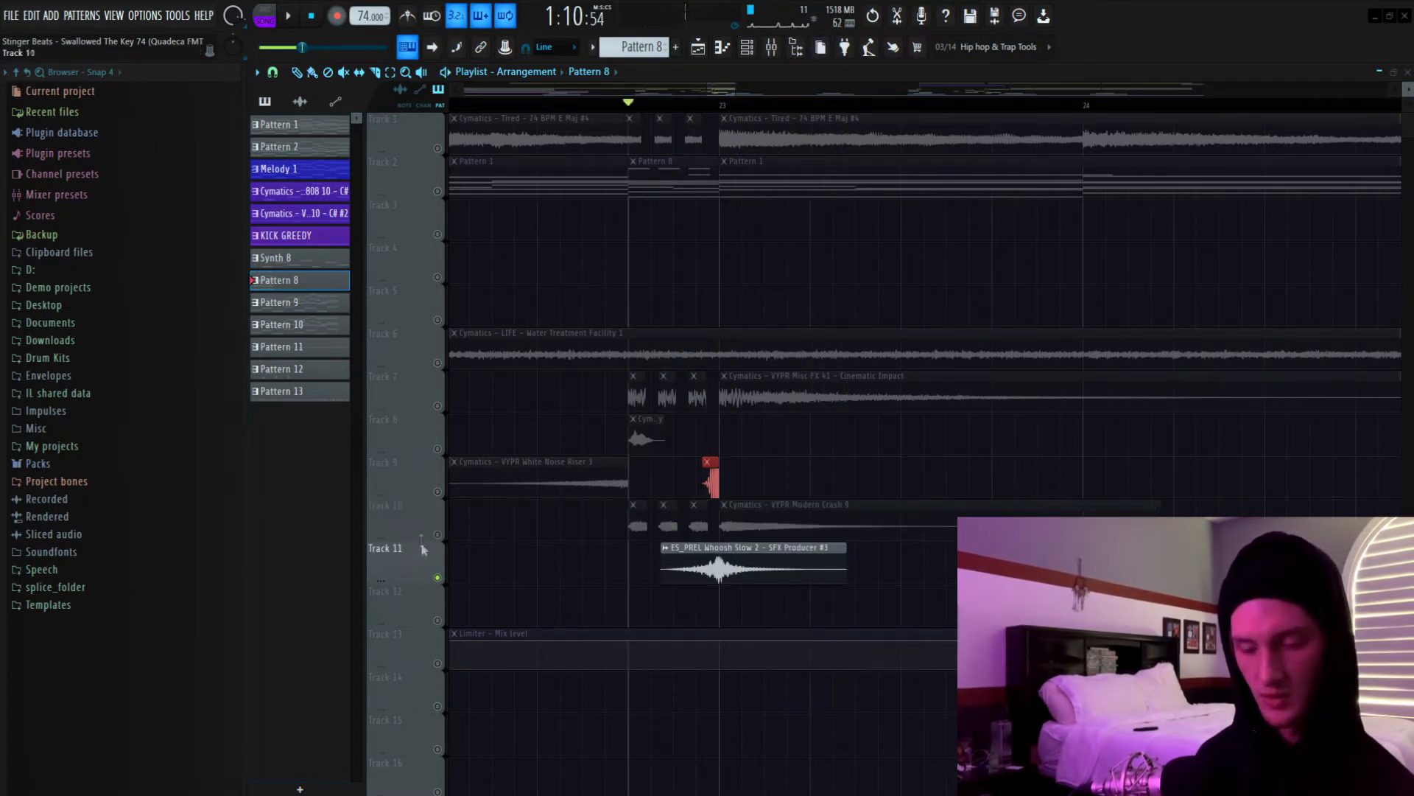
Turn off the solo and play all tracks together from shortly before the break into bar 23.
right_click(437, 577)
left_click(585, 104)
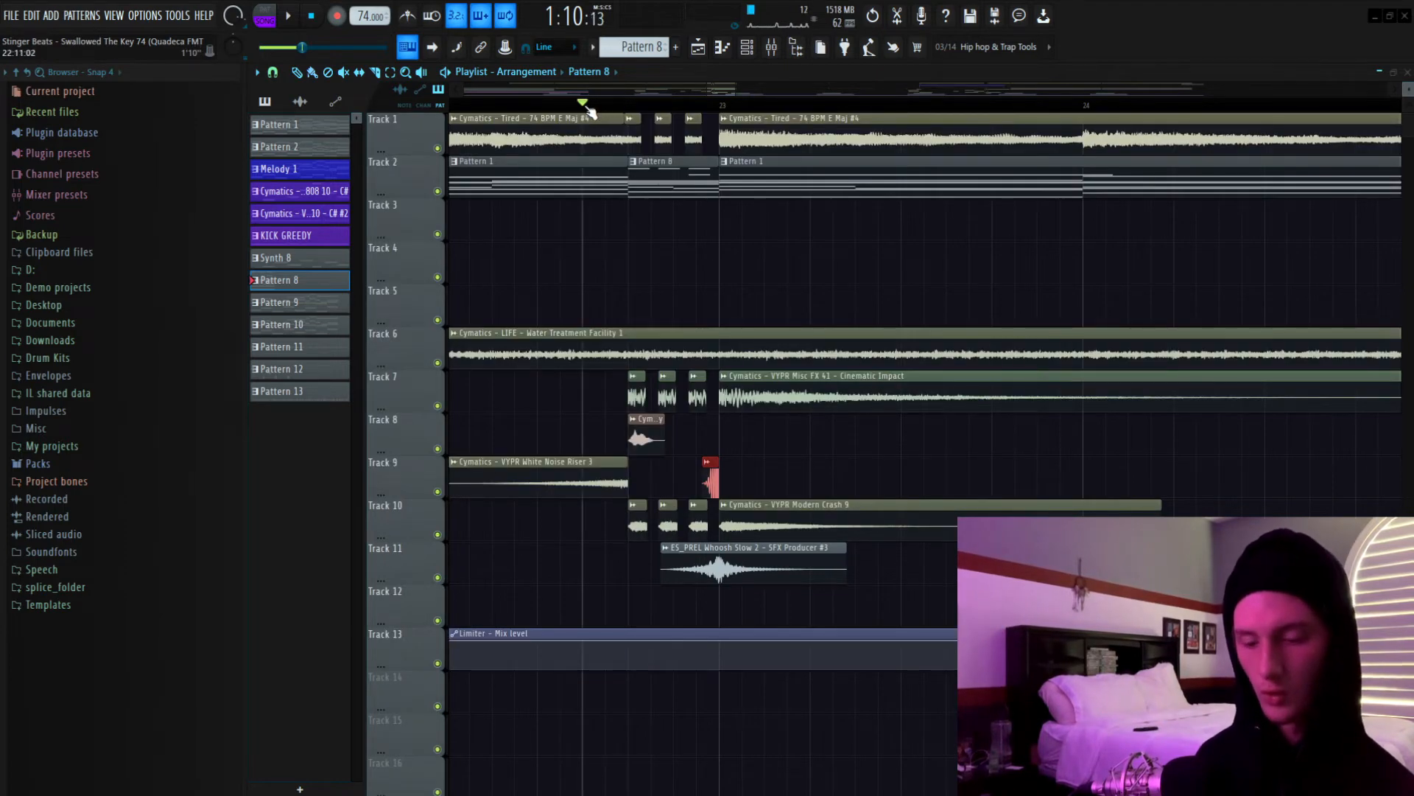
left_click(542, 107)
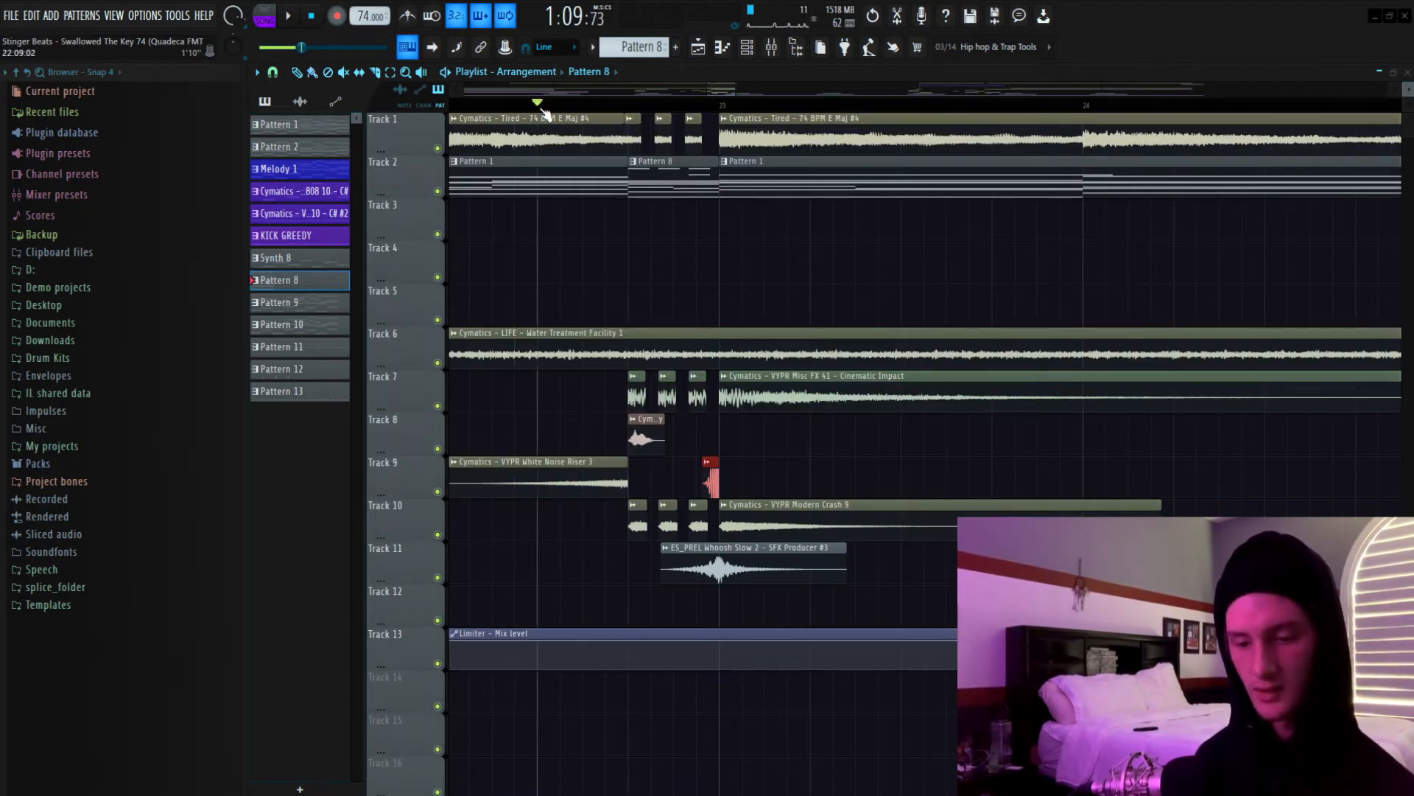
scroll(610, 120, "down", 2)
scroll(610, 119, "up", 2)
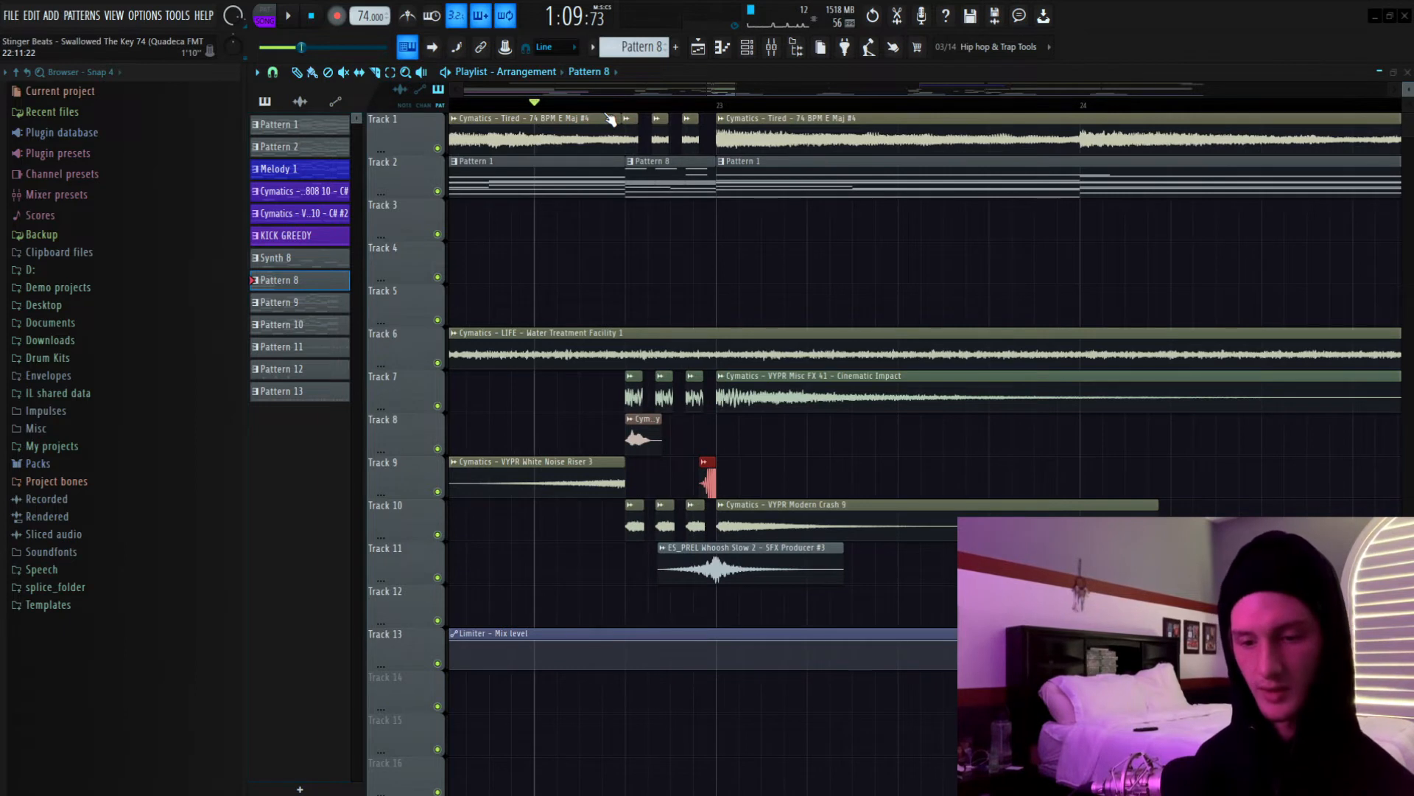
key("space")
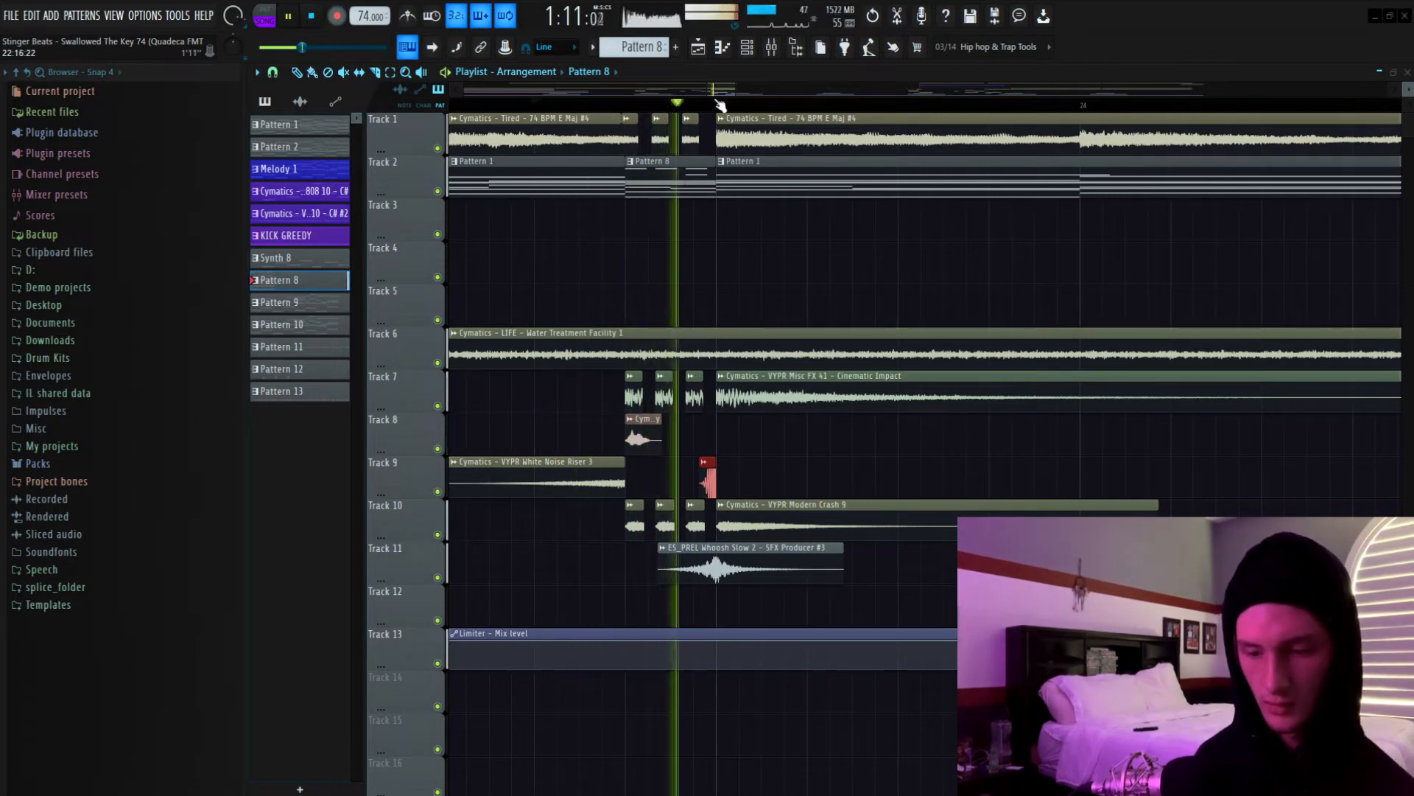
key("space")
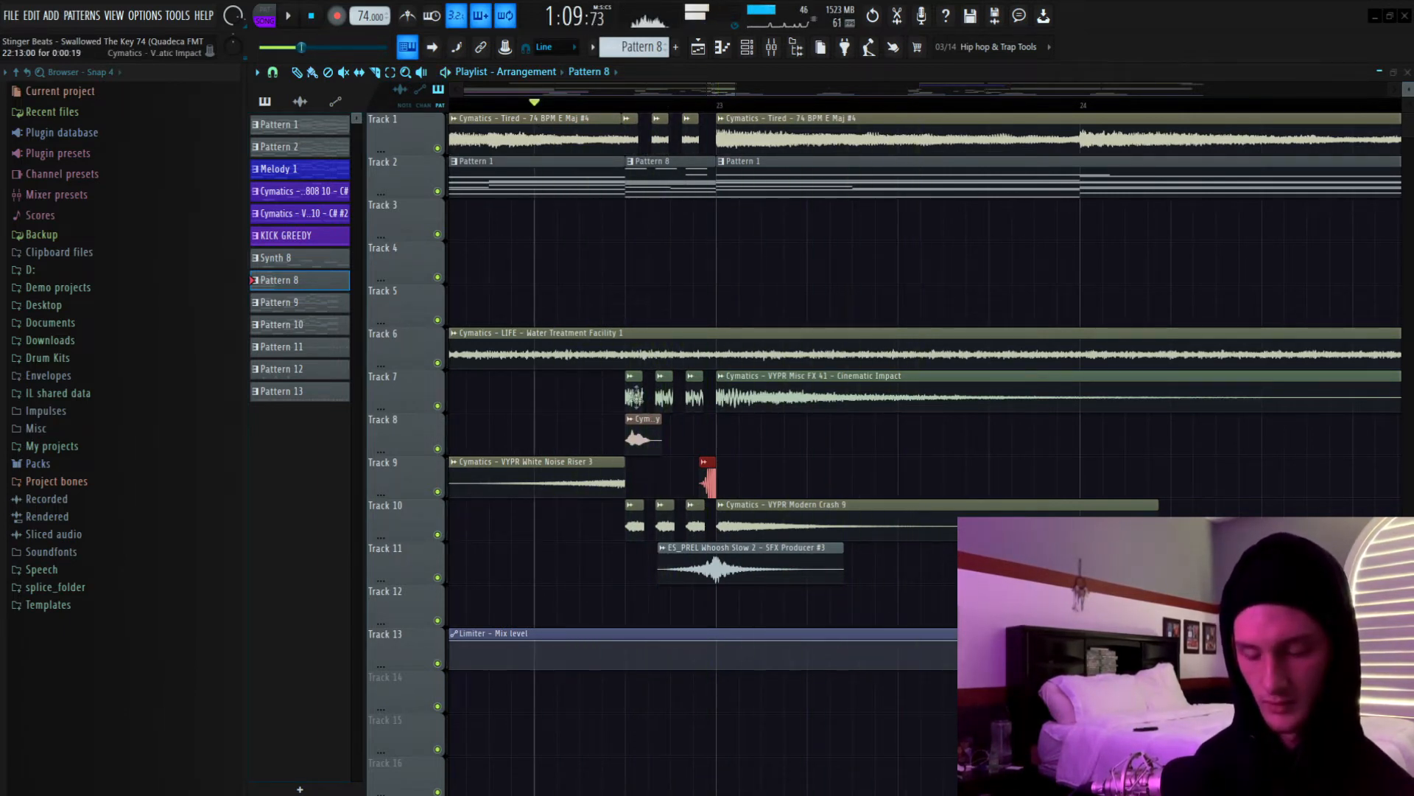
Remove the short reversed clip before bar 23 on Track 9, play the break without it, and put the clip back.
right_click(708, 475)
key("space")
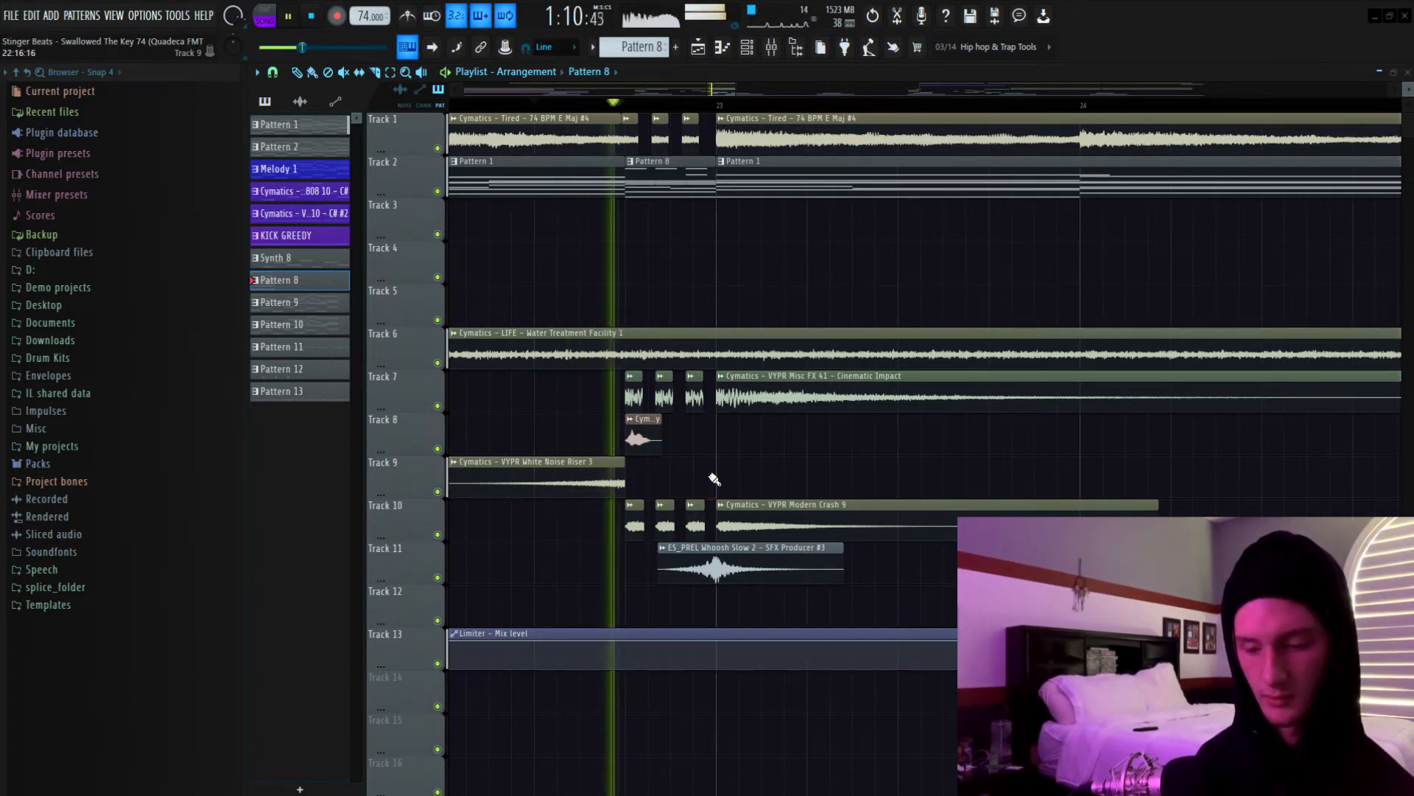
left_click(712, 477)
key("space")
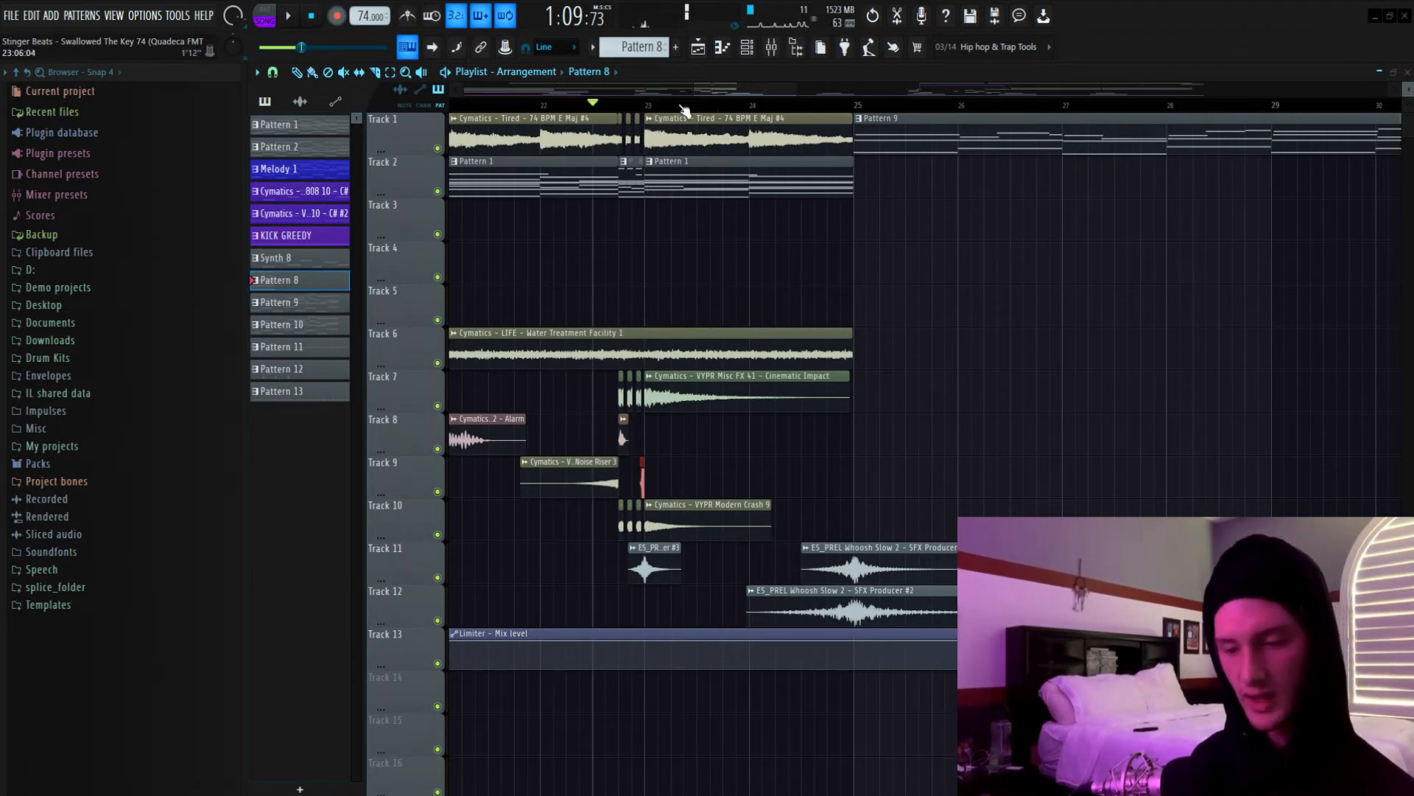
Select the two Whoosh Slow 2 clips on Tracks 11 and 12 around bar 25.
scroll(683, 109, "down", 4)
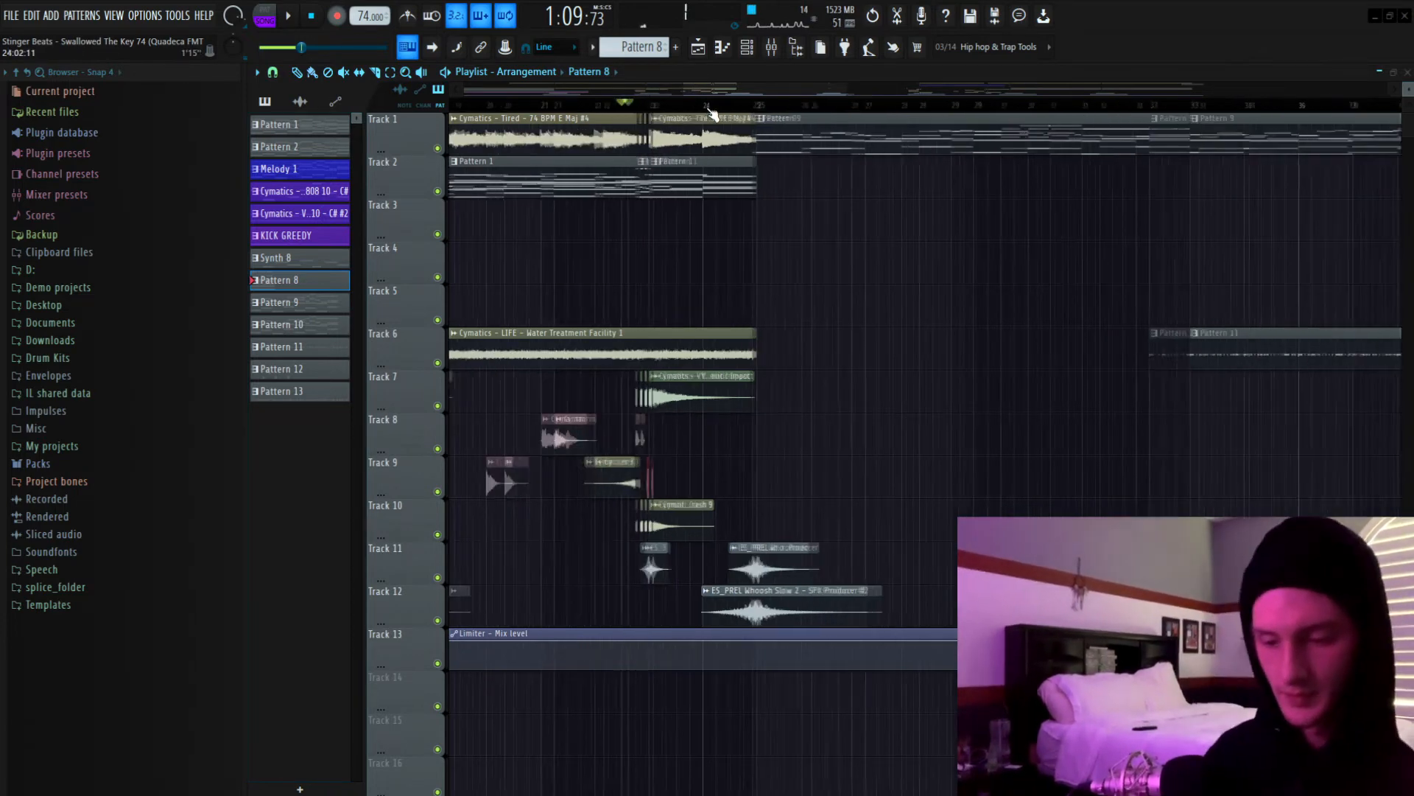
scroll(712, 115, "up", 2)
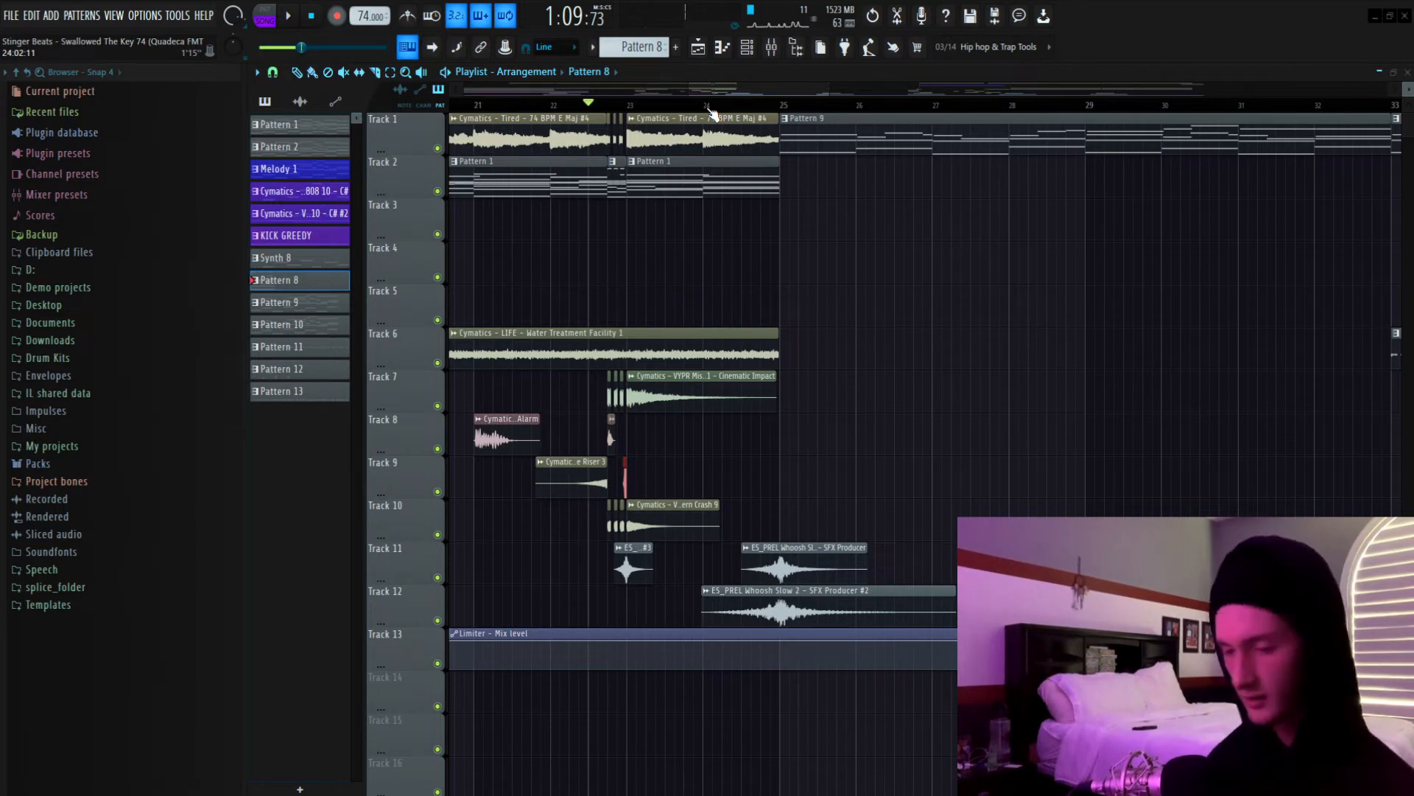
left_click_drag(708, 115, 755, 346)
scroll(782, 109, "up", 2)
left_click_drag(831, 517, 757, 610)
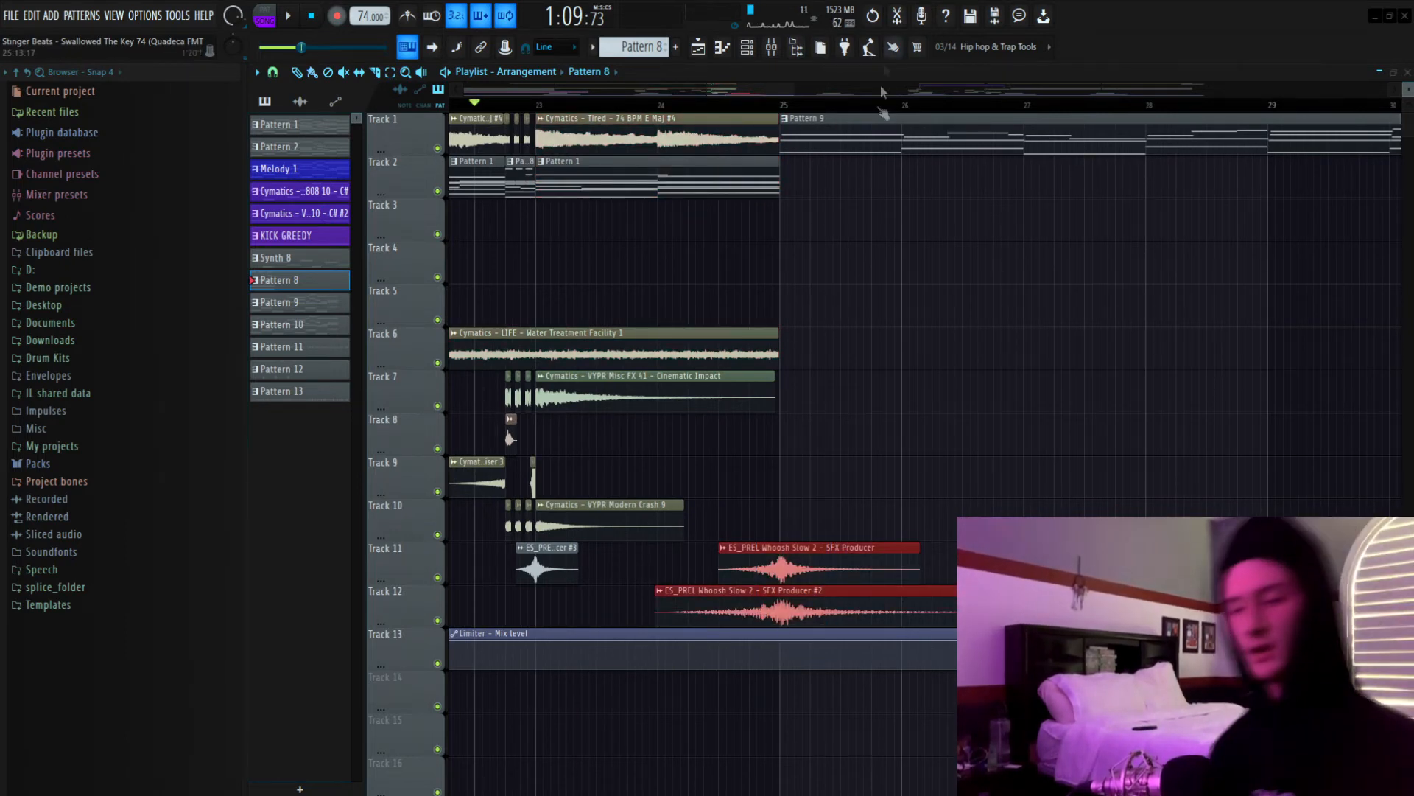
Solo Track 1 and play the Pattern 9 melody from bar 25.
scroll(832, 147, "down", 6)
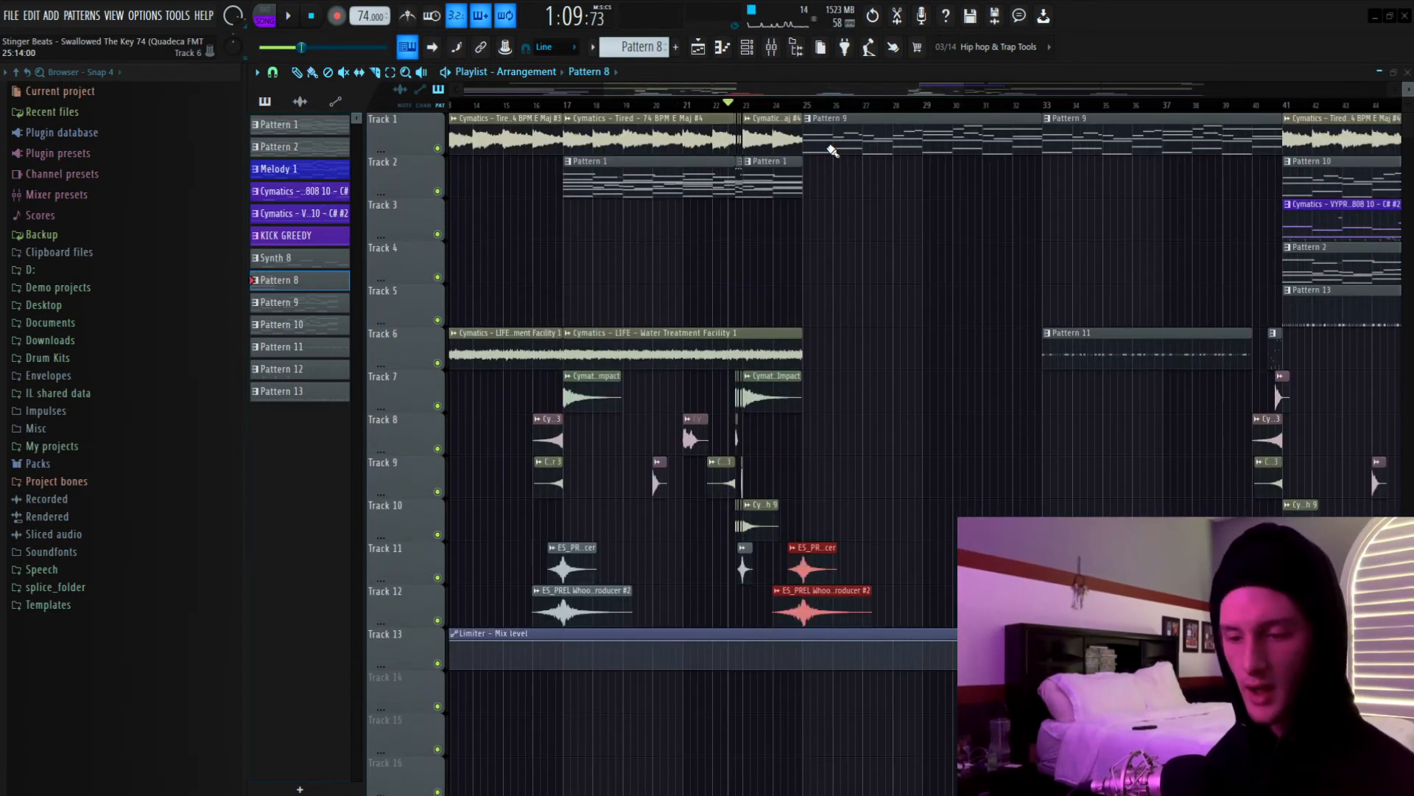
scroll(833, 151, "up", 4)
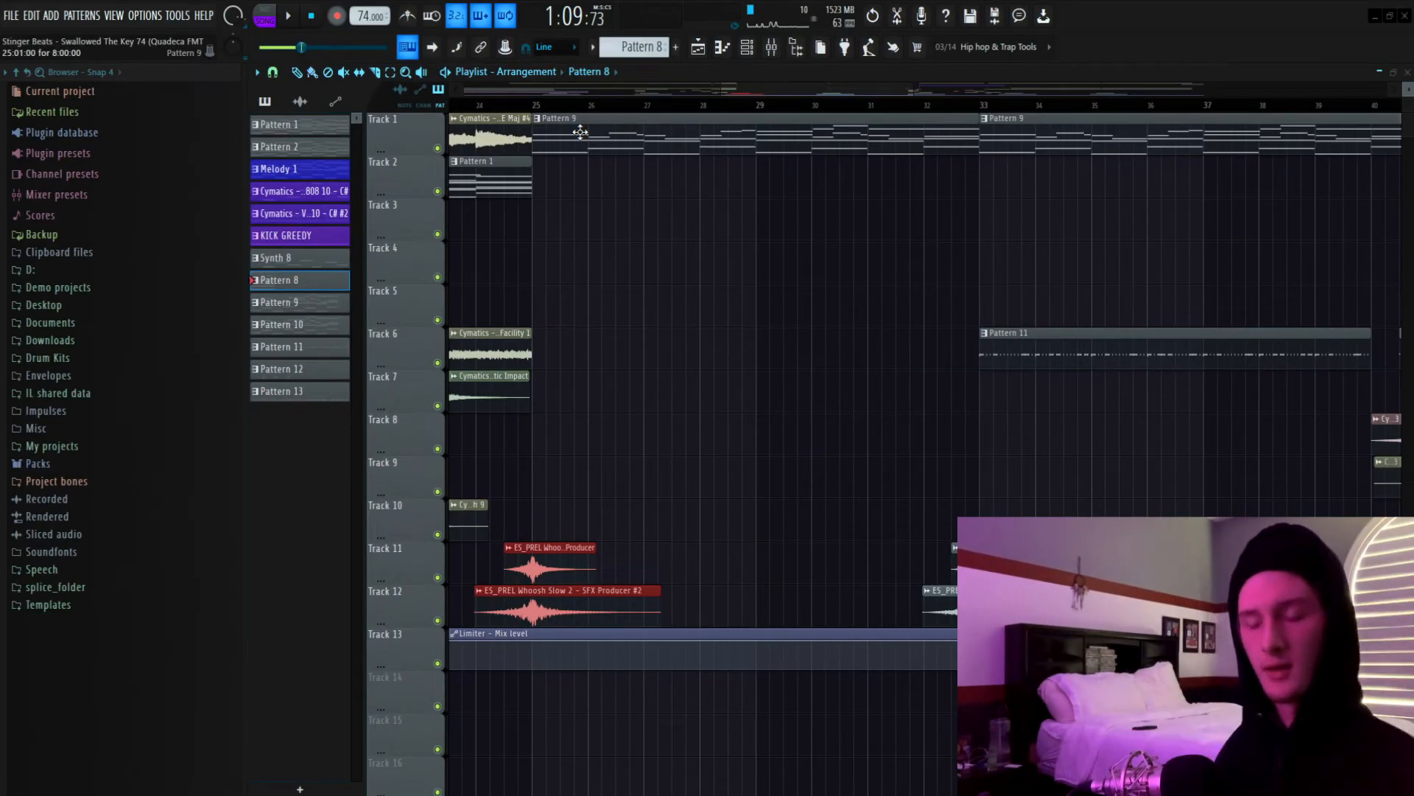
left_click(532, 105)
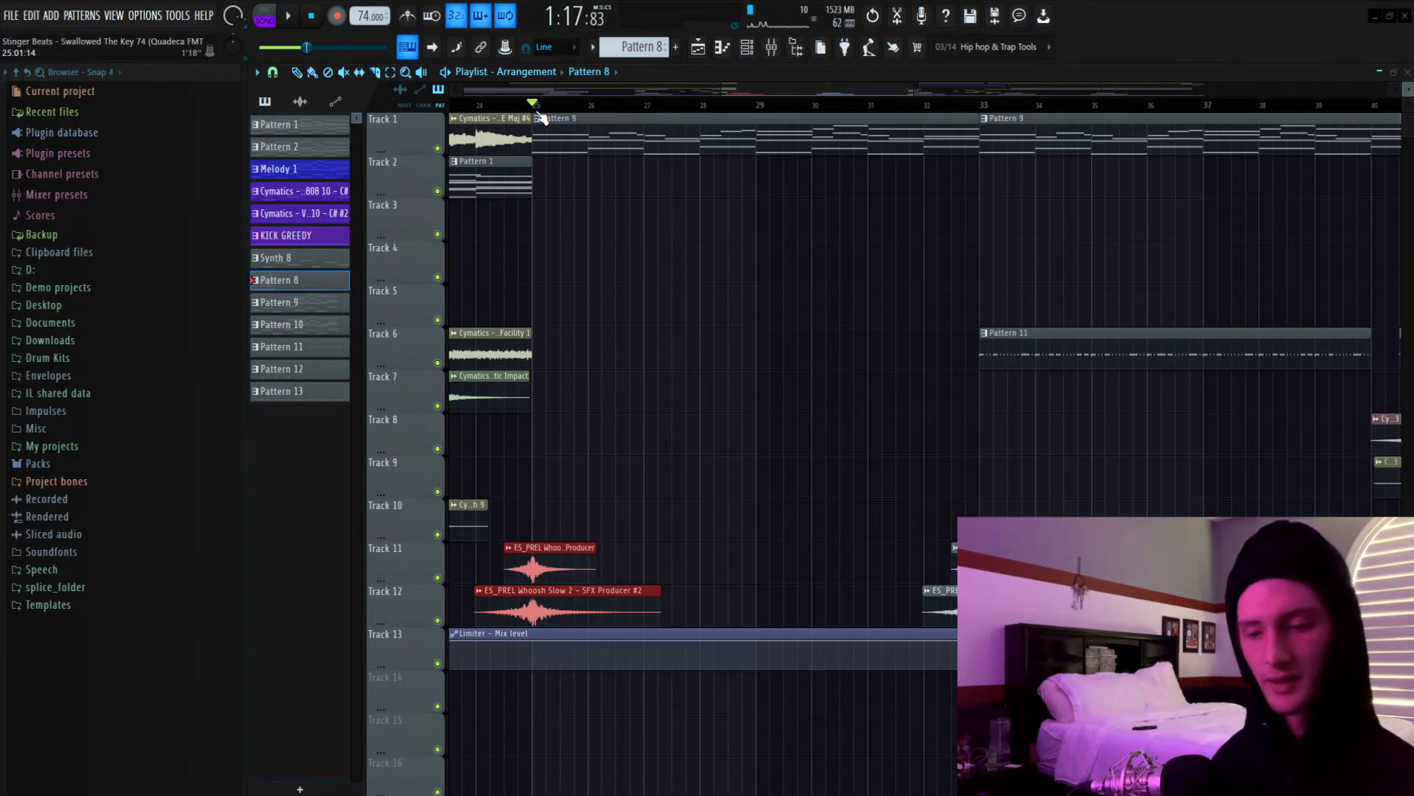
scroll(540, 114, "up", 6)
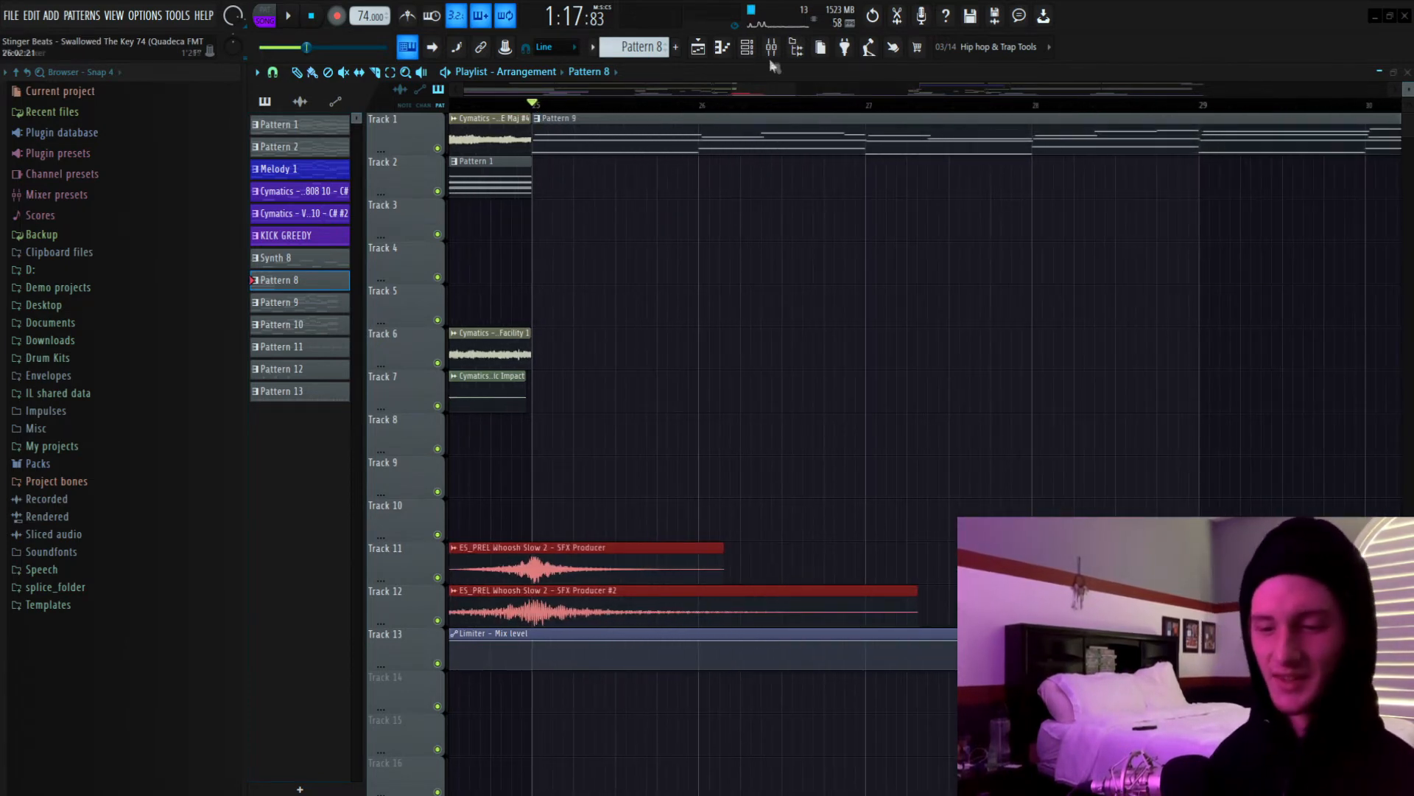
right_click(438, 149)
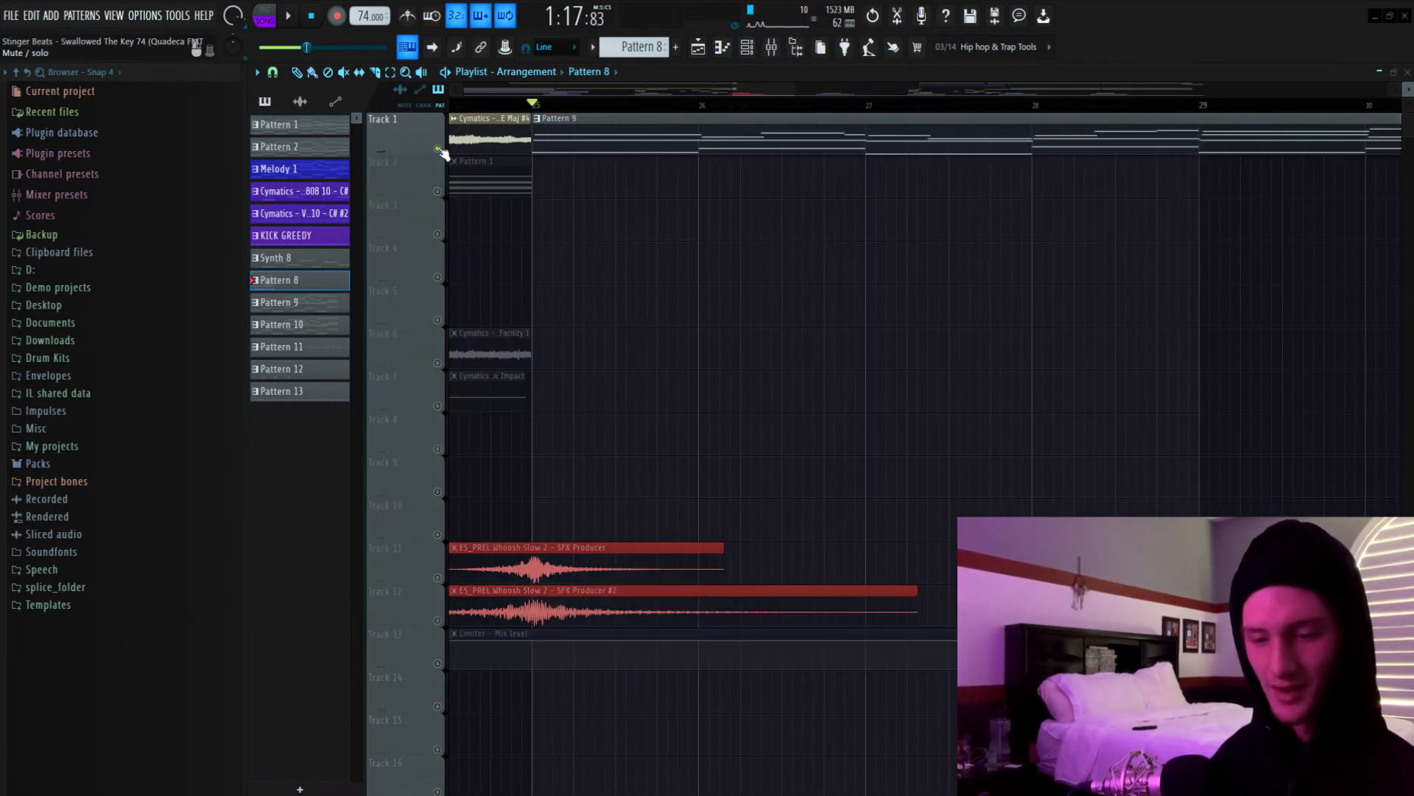
key("space")
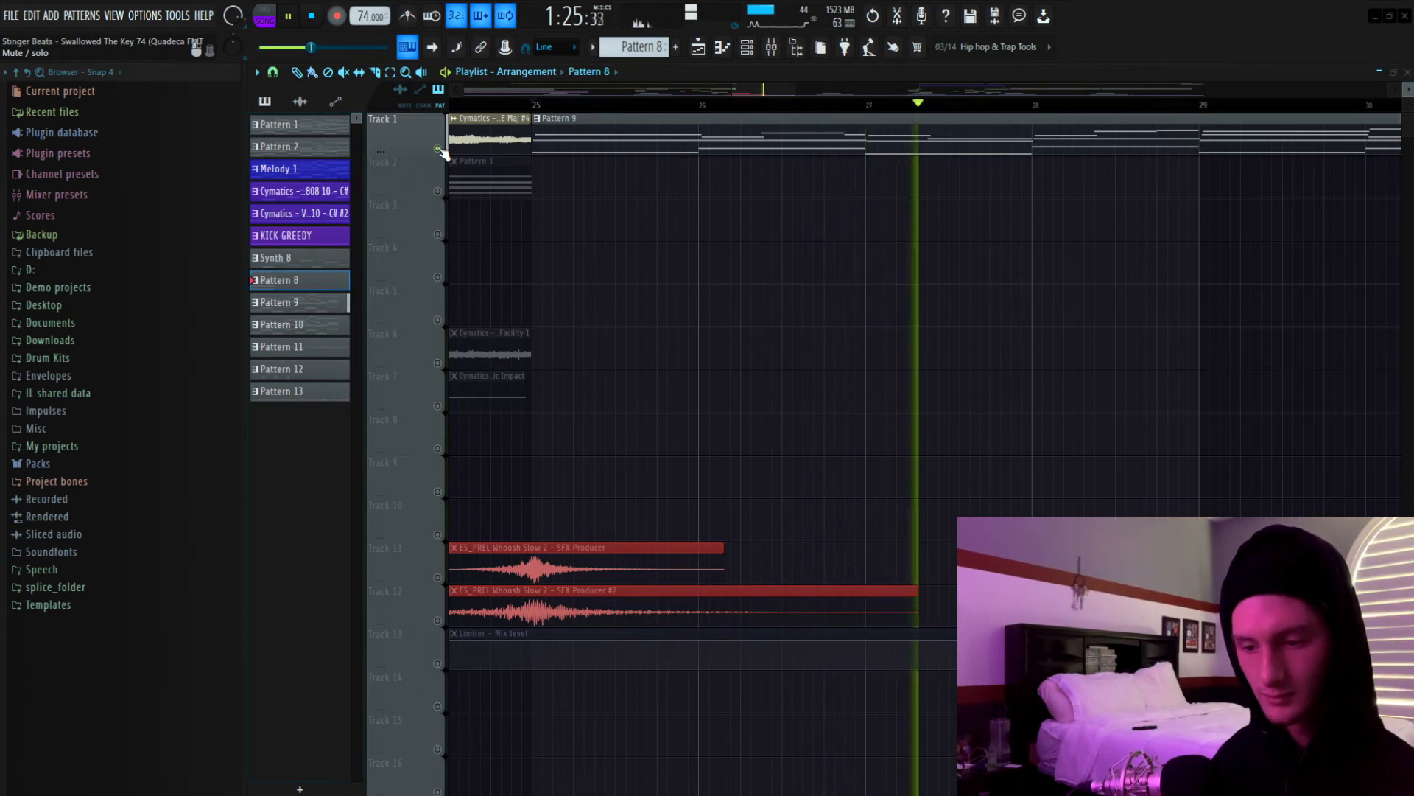
key("space")
Inspect the Keyzone Classic instrument and its Melody 2 mixer effects, and return to the playlist.
left_click(747, 48)
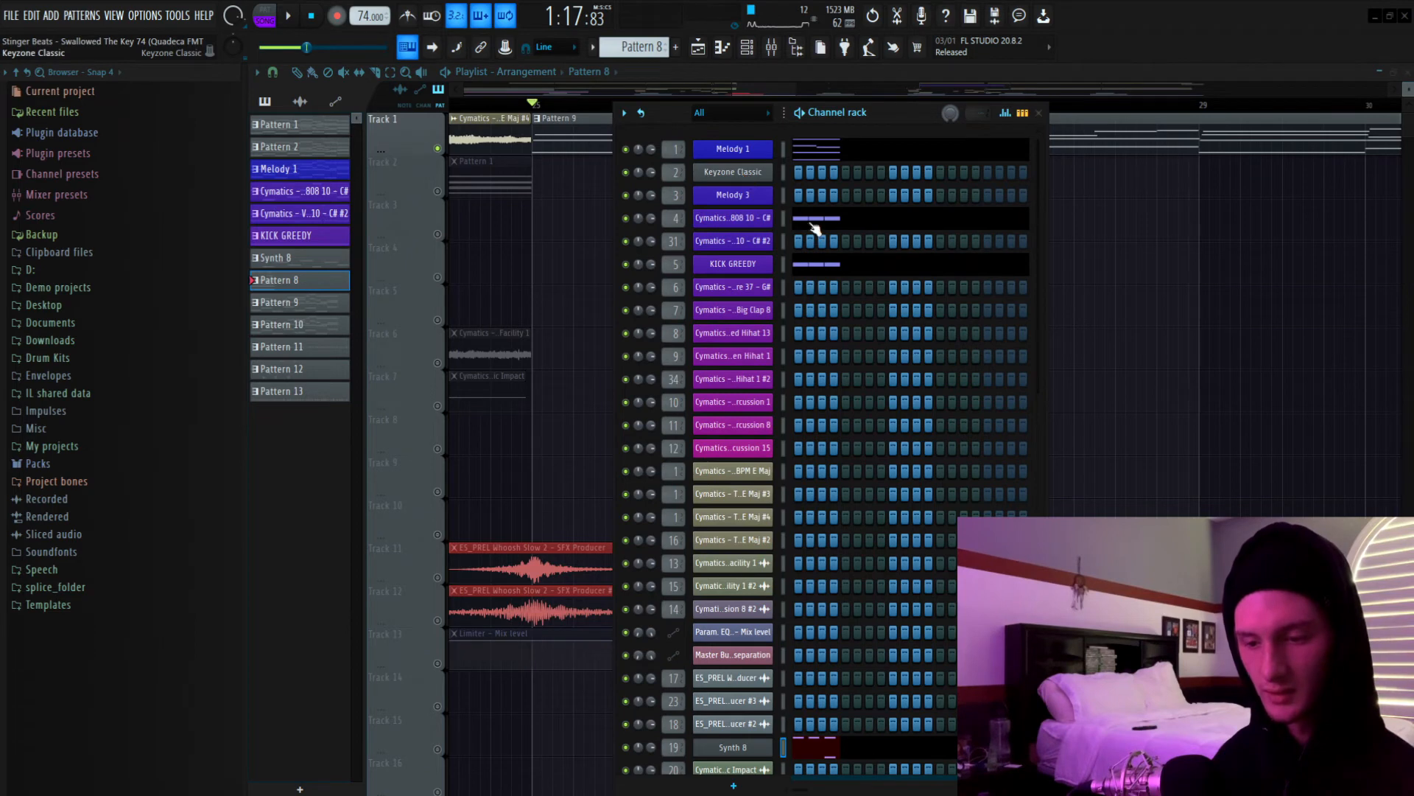
left_click(740, 172)
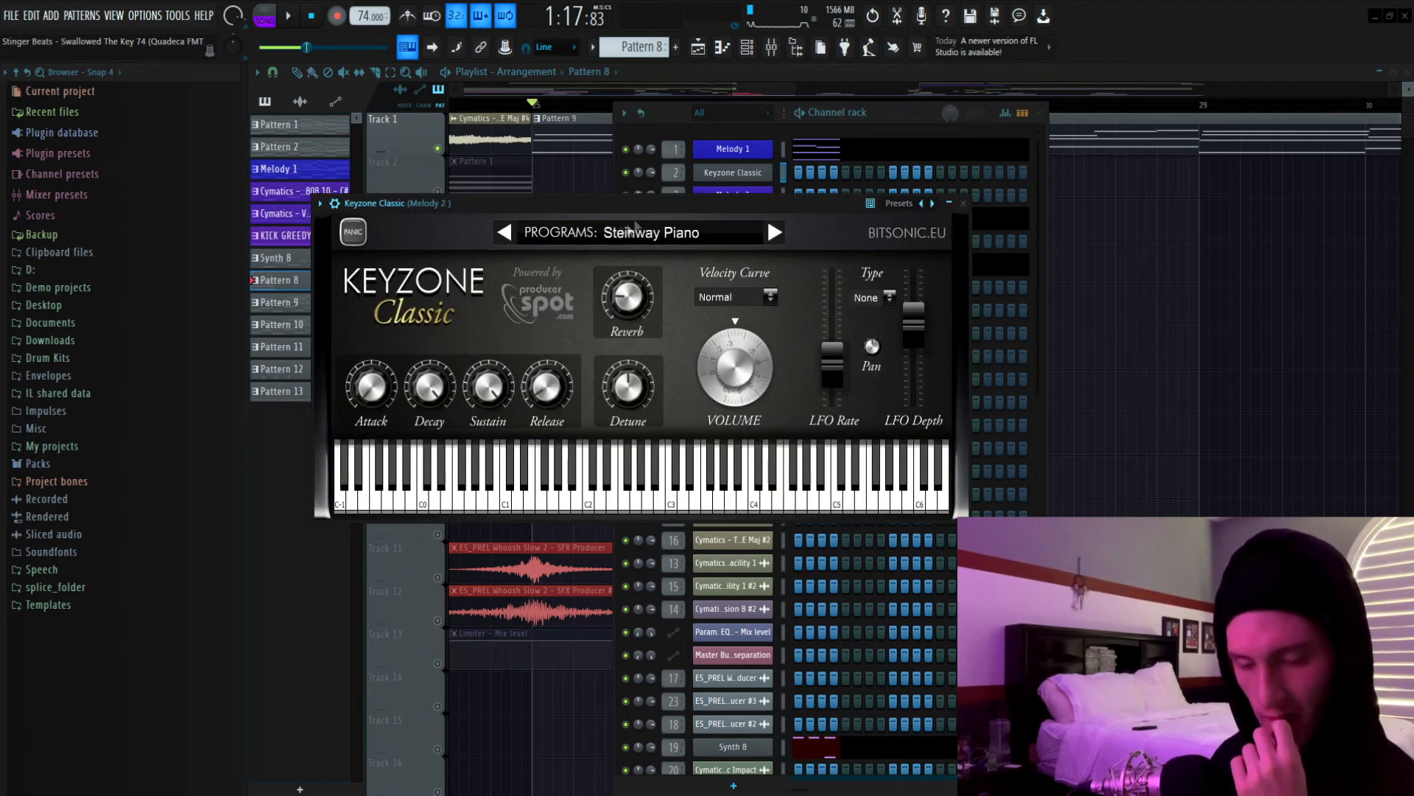
left_click(771, 47)
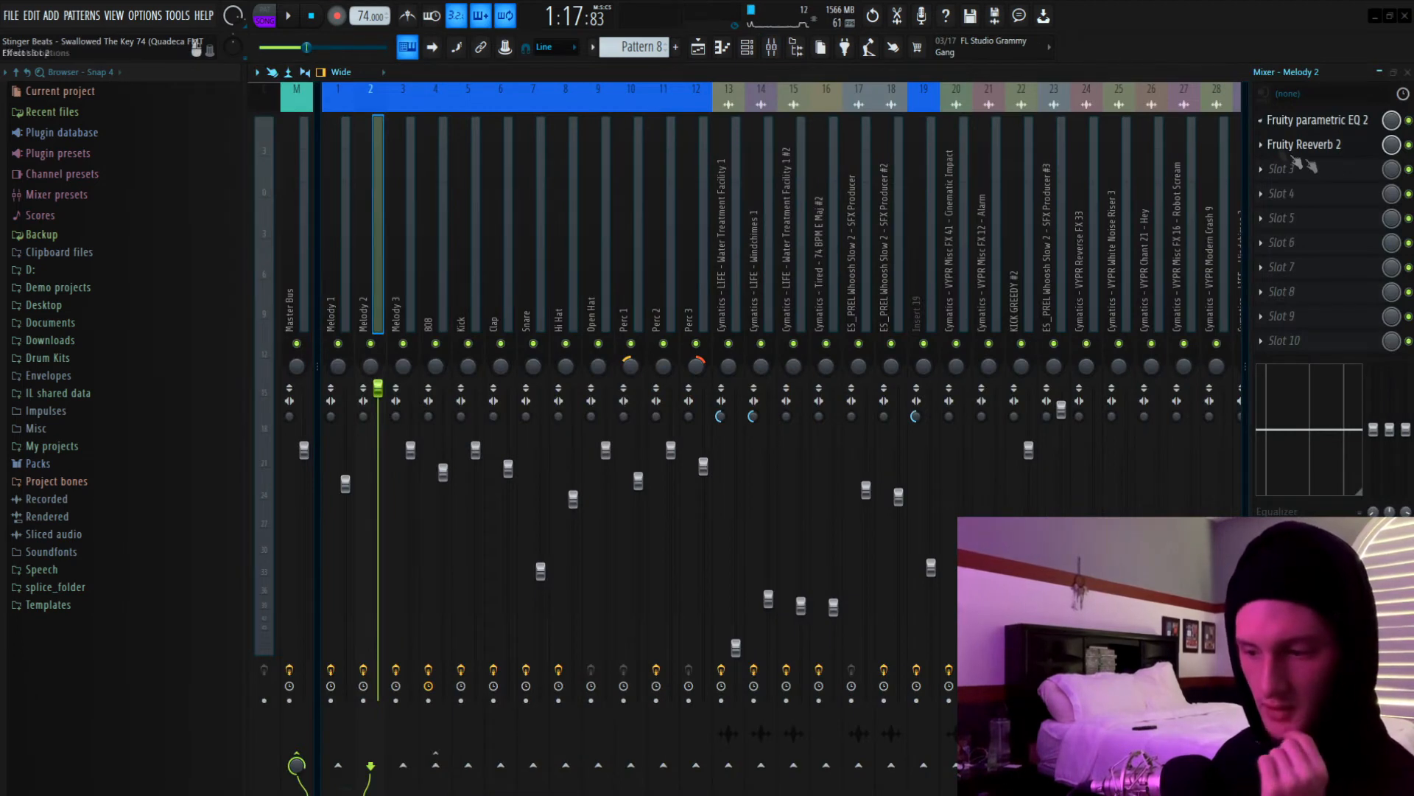
left_click(698, 48)
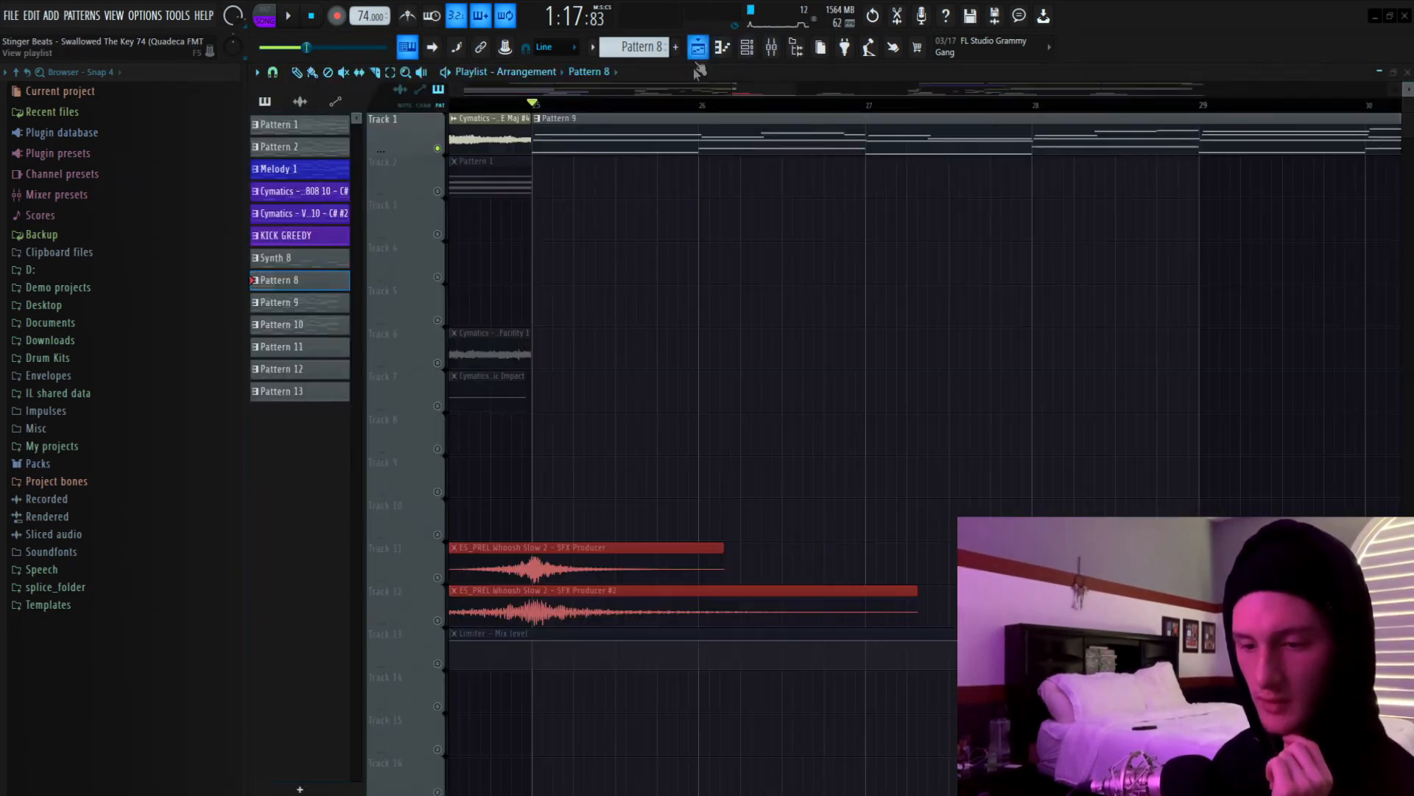
Turn off Track 1's solo and play the full transition from just before bar 25.
scroll(640, 110, "down", 7)
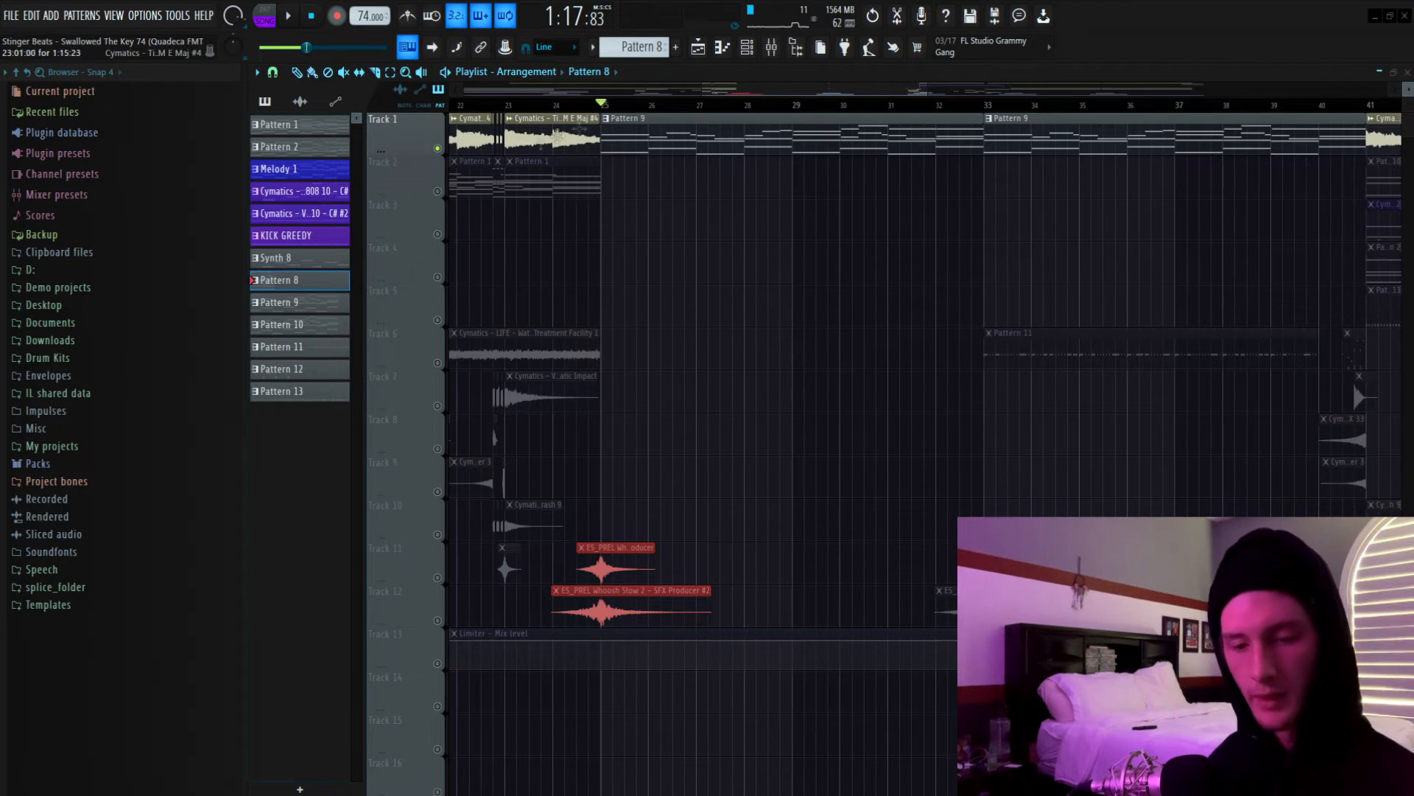
left_click(438, 148, "ctrl")
left_click(586, 107)
key("space")
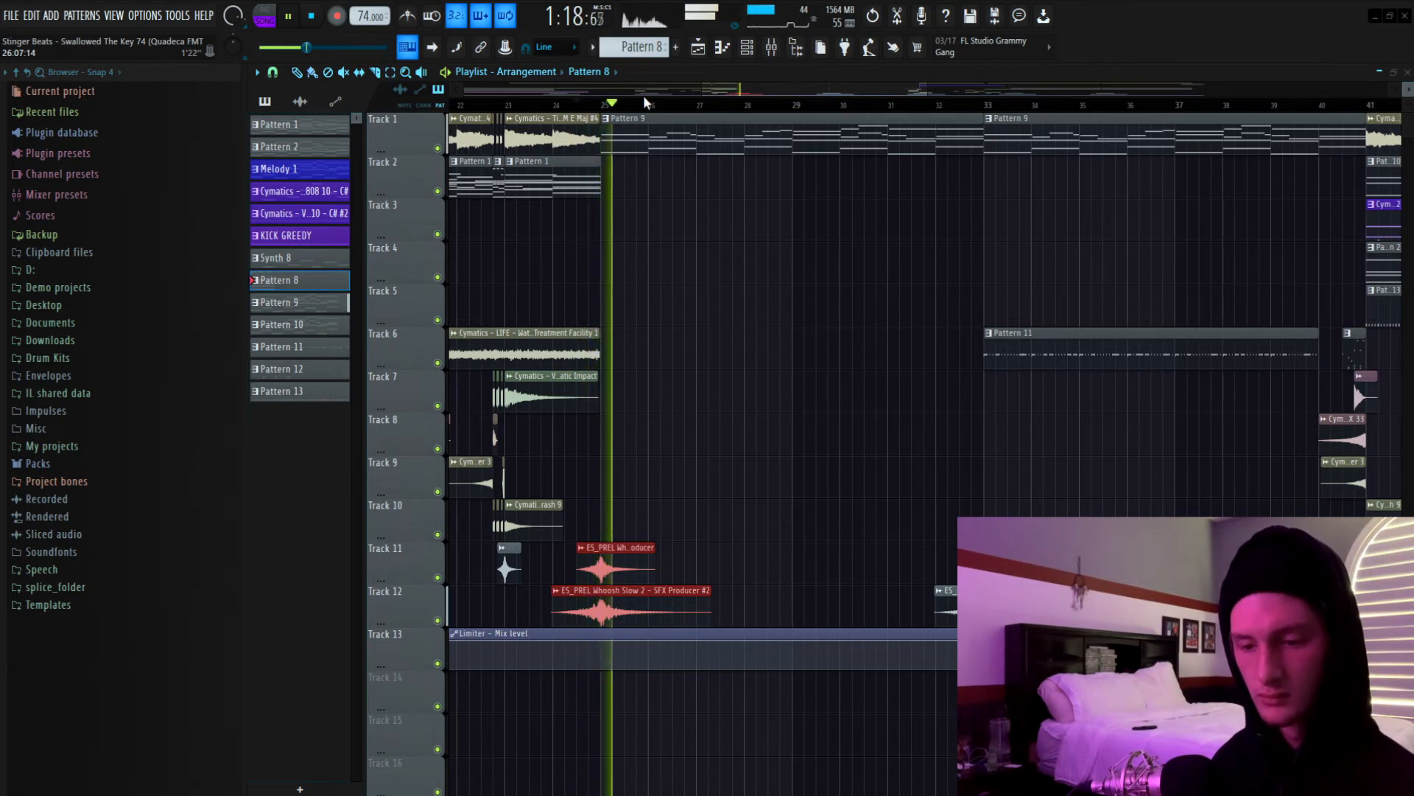
scroll(650, 107, "up", 1)
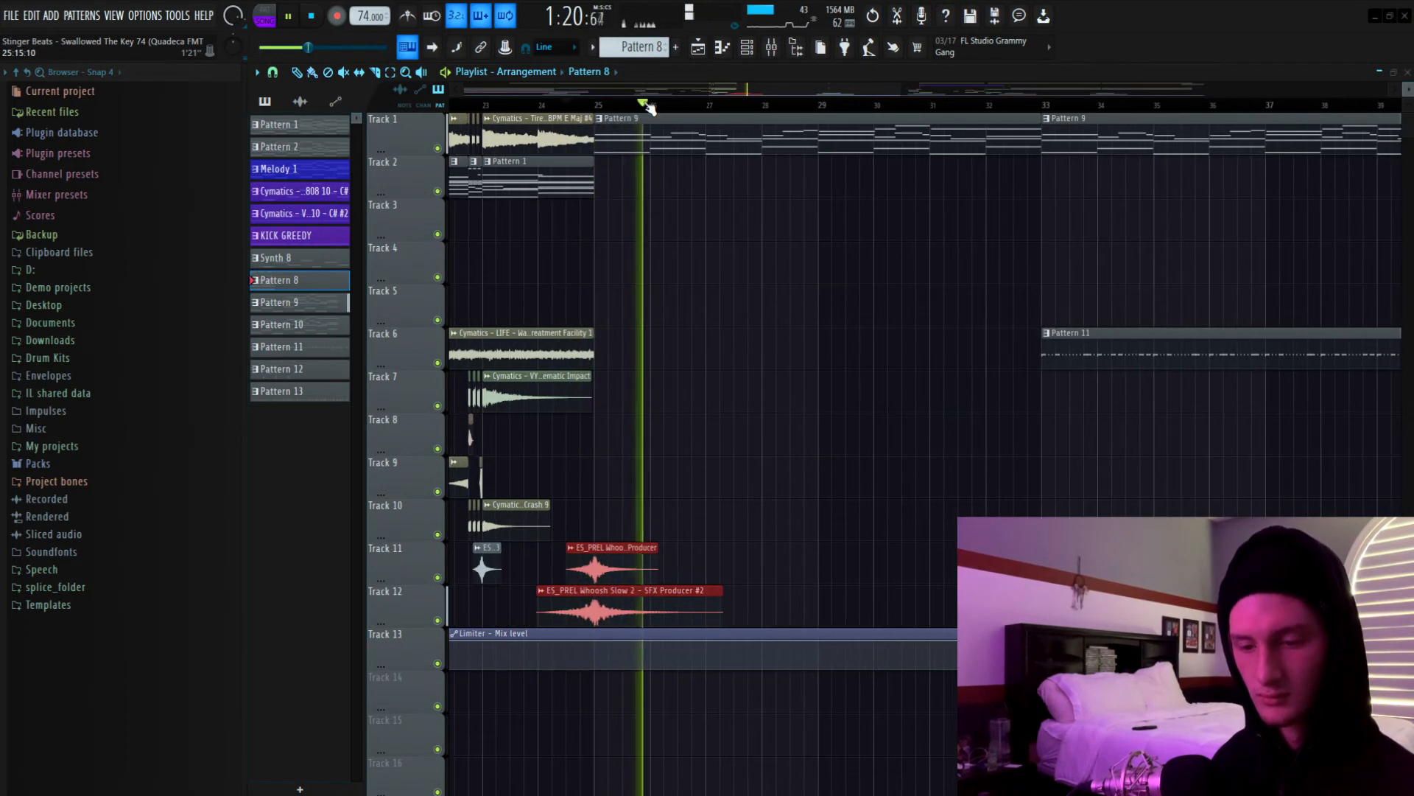
key("space")
Solo Track 6 and play Pattern 11 from bar 33.
mouse_move(750, 89)
left_mouse_down()
mouse_move(847, 105)
mouse_move(802, 89)
mouse_move(882, 89)
left_mouse_up()
left_click(577, 105)
right_click(438, 364)
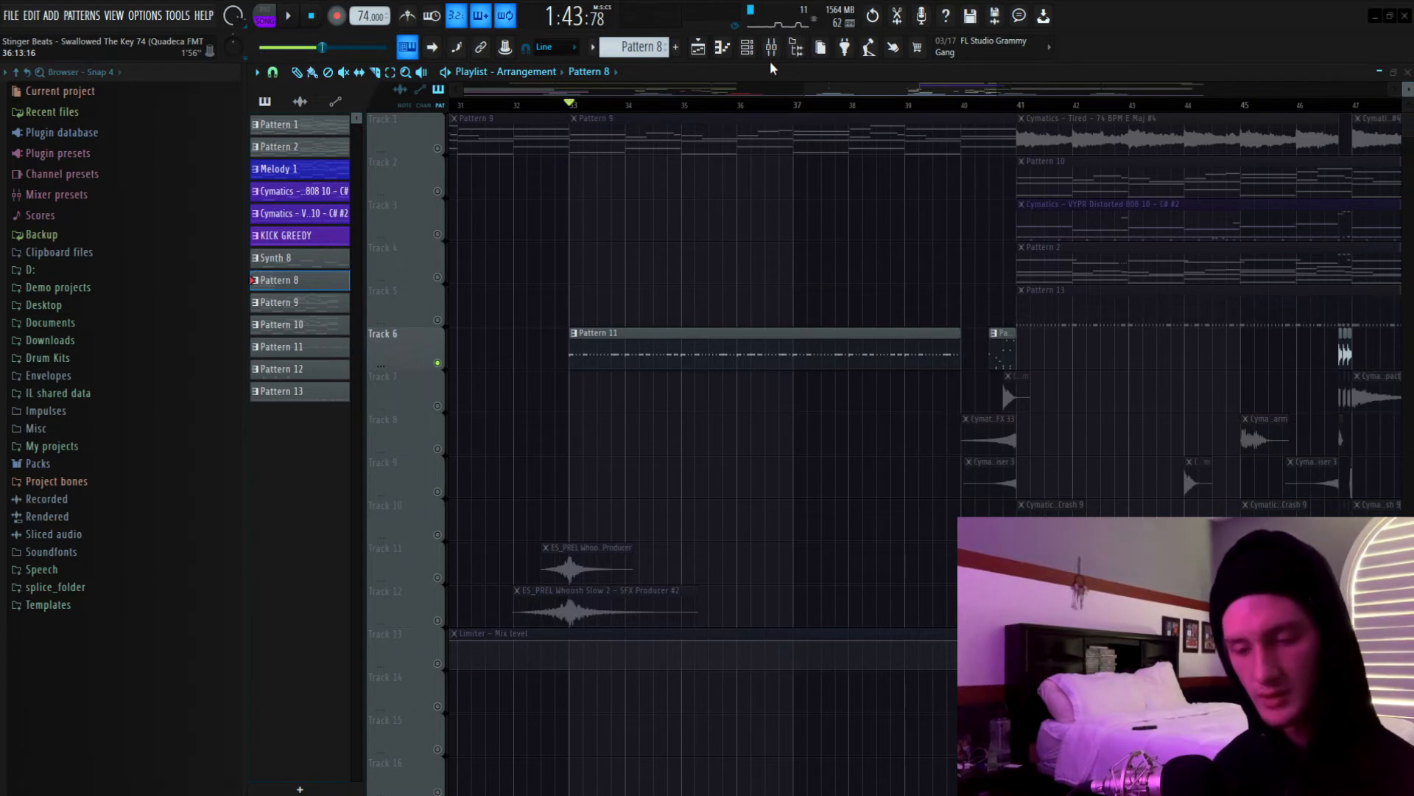
key("space")
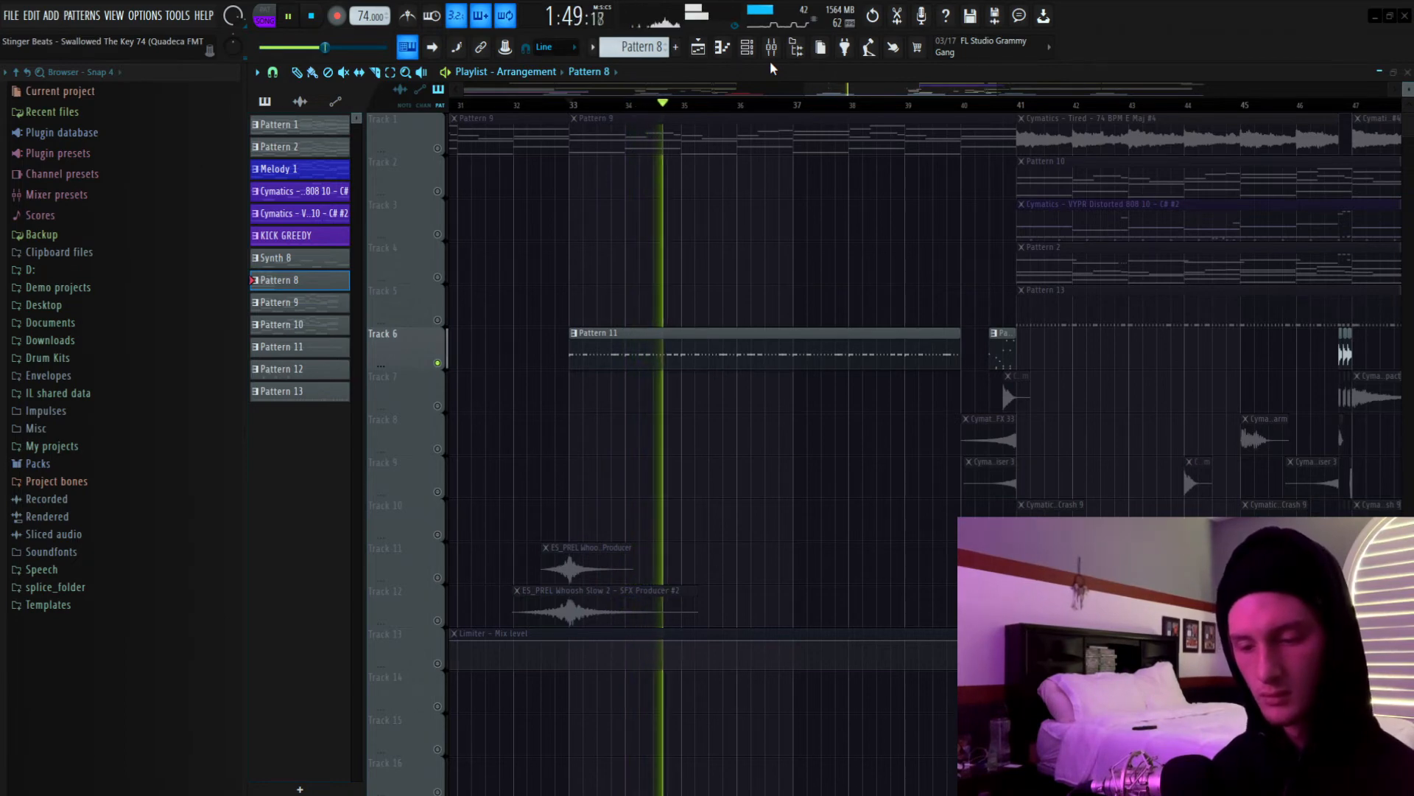
key("space")
Check the mixer channels, return to the playlist, and select the Pattern 11 clip on Track 6.
left_click(772, 48)
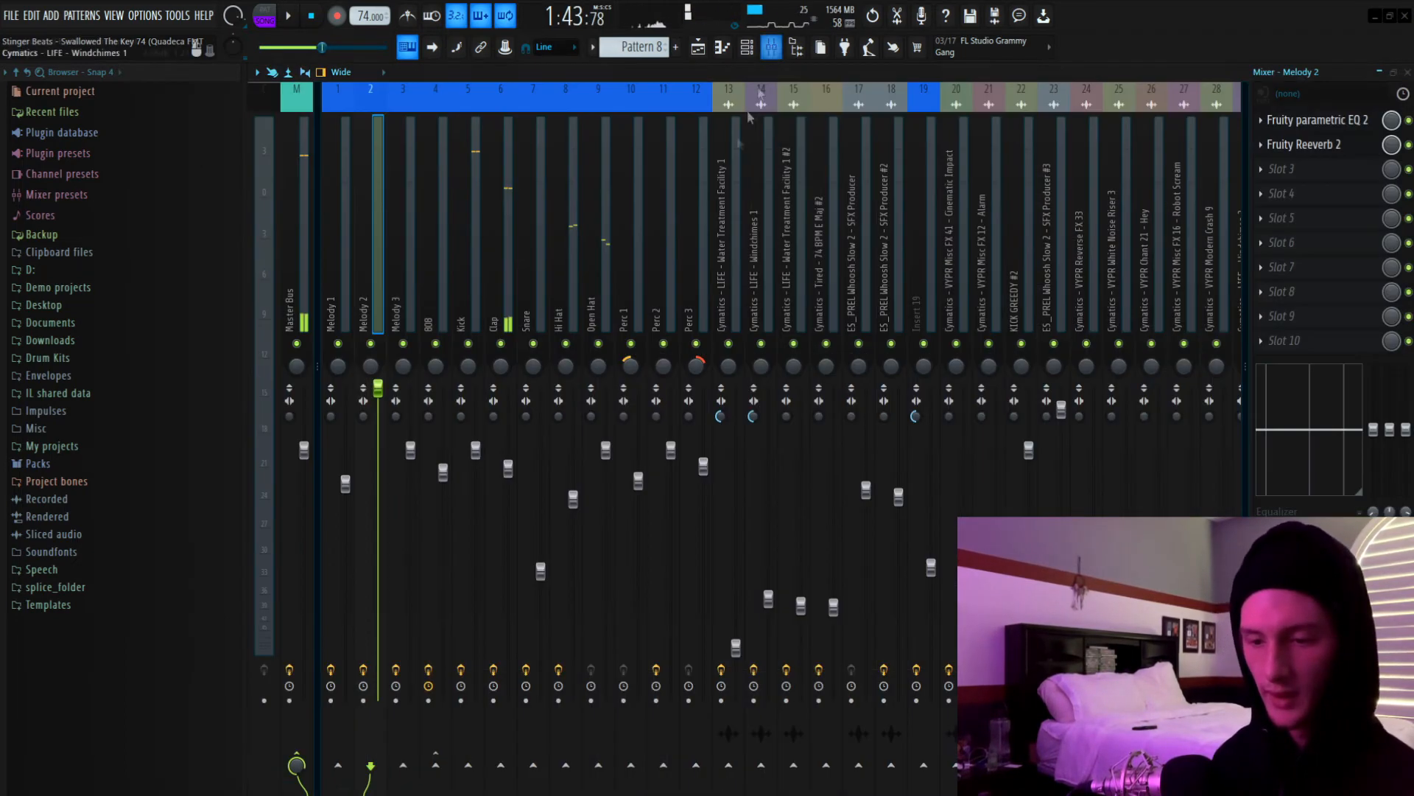
left_click(699, 48)
left_click(723, 49)
key("Escape")
left_click(671, 353)
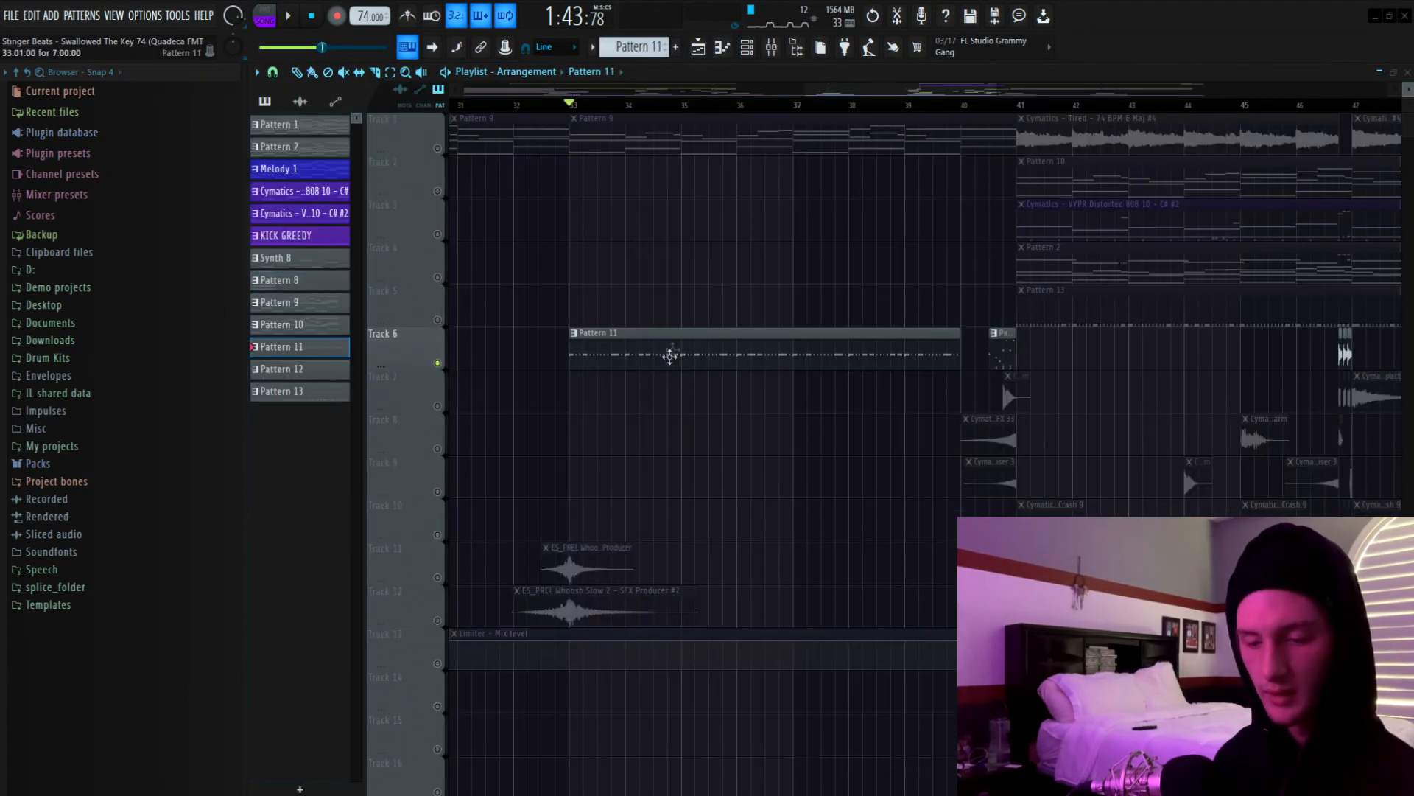
Open Pattern 11's closed hi-hat in the piano roll and examine its notes, velocities and panning.
key("F6")
left_click(724, 49)
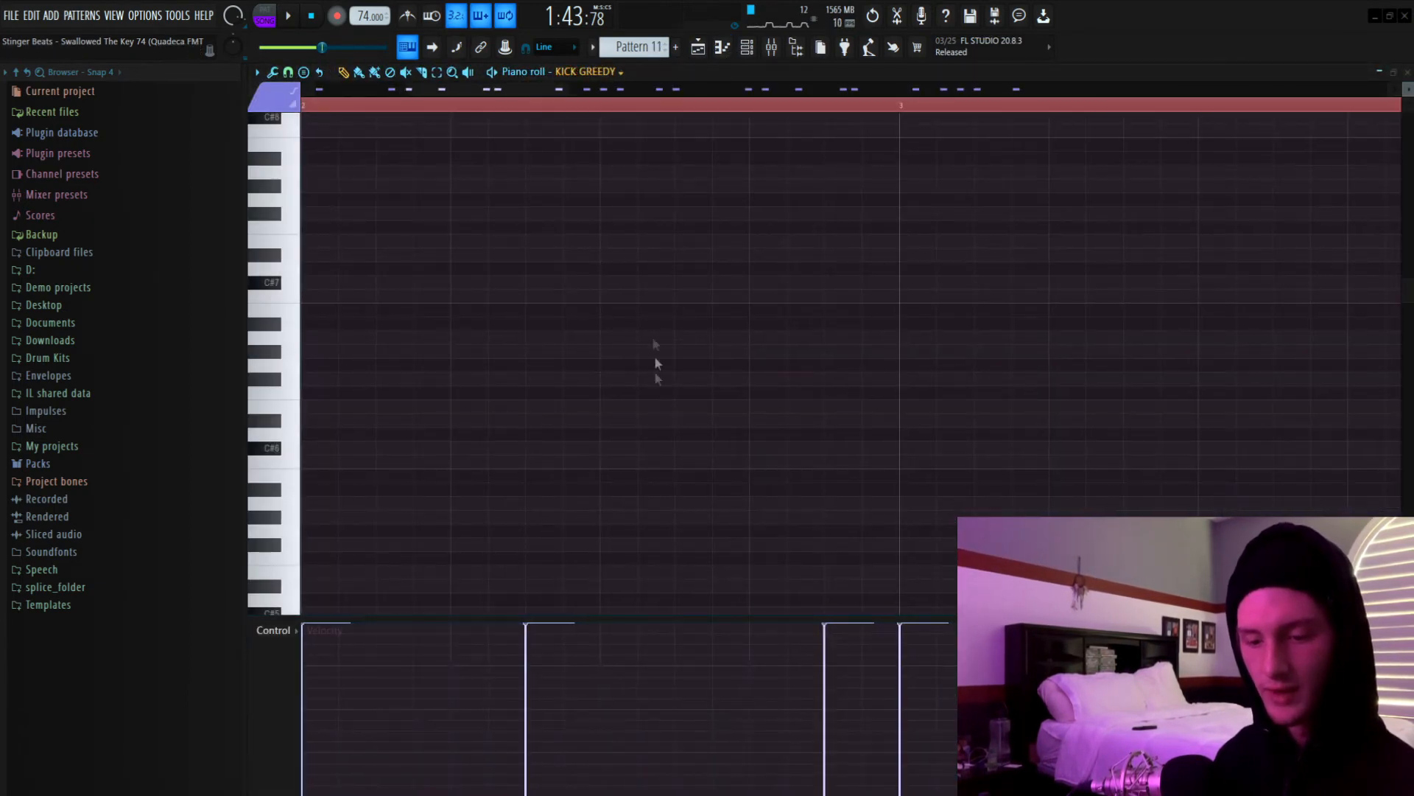
left_click(617, 642)
scroll(417, 106, "down", 8)
scroll(546, 350, "down", 4)
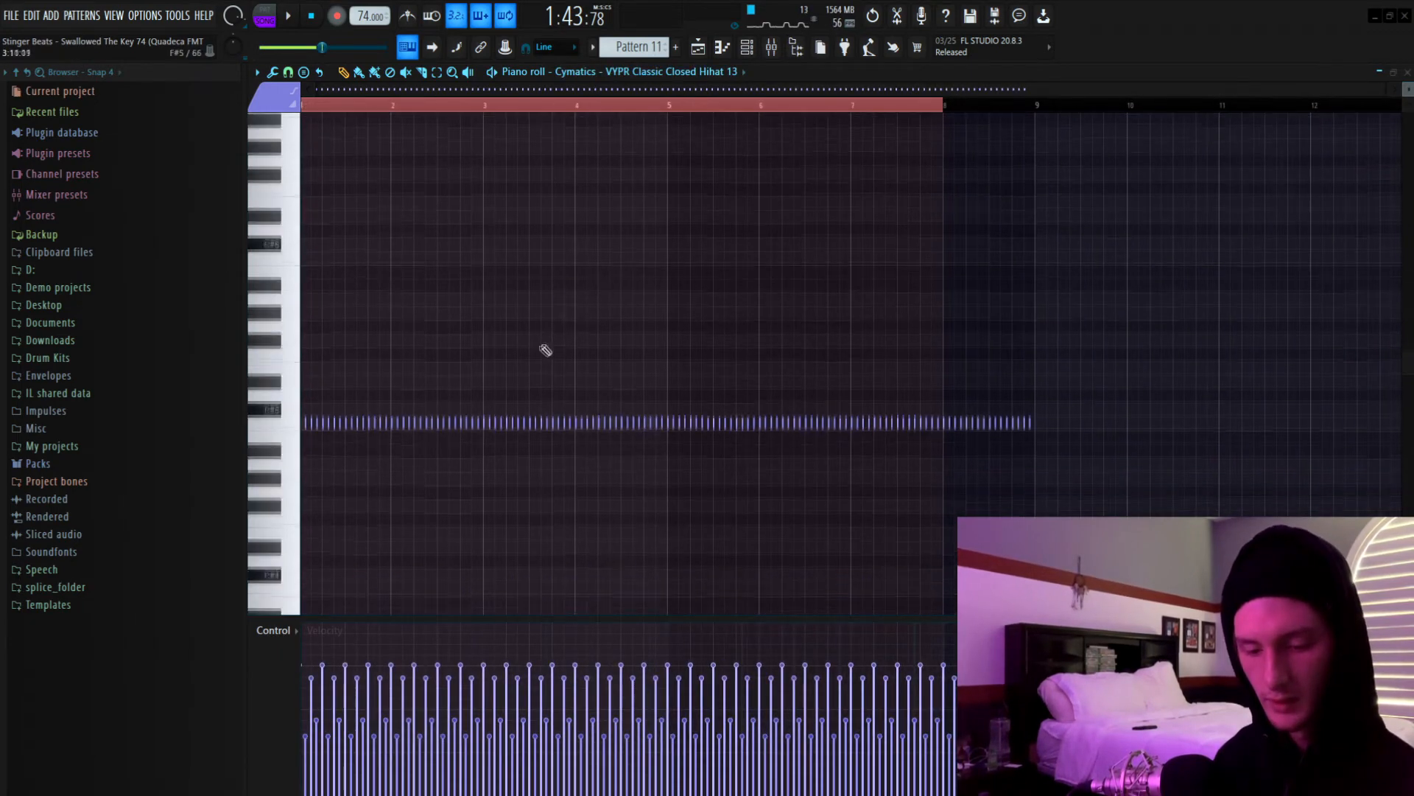
scroll(486, 352, "down", 2)
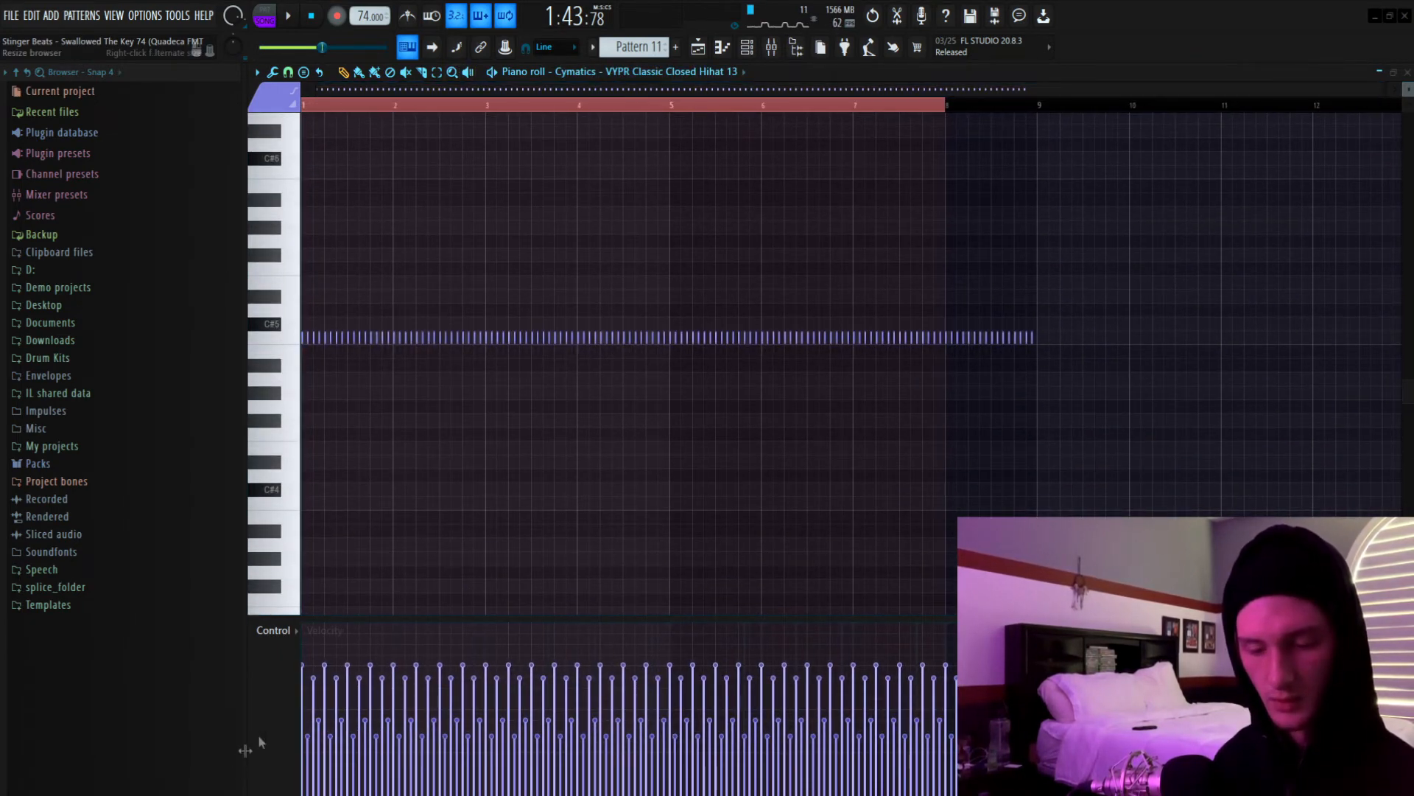
left_click(305, 665)
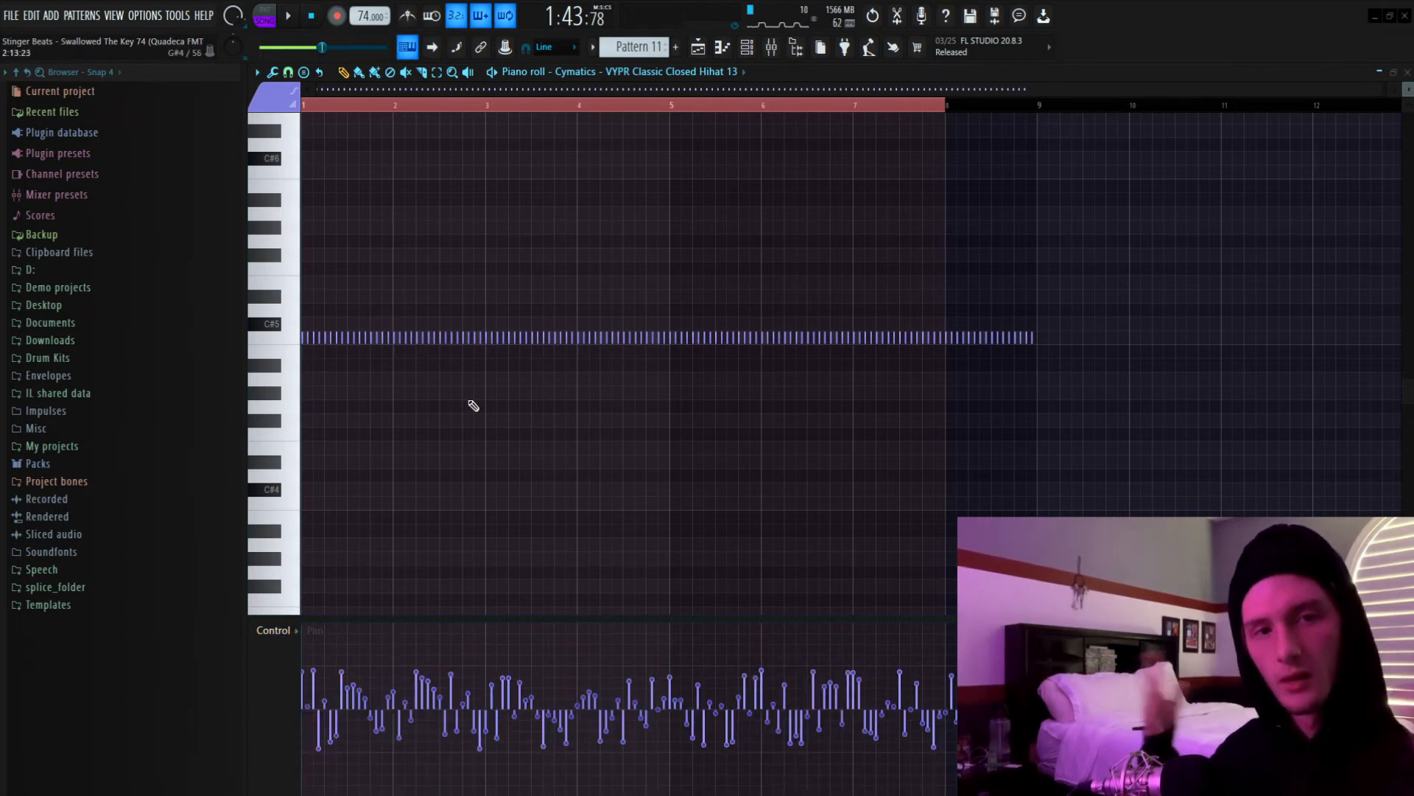
Return to the playlist and check Pattern 11's channels in the channel rack.
left_click(699, 47)
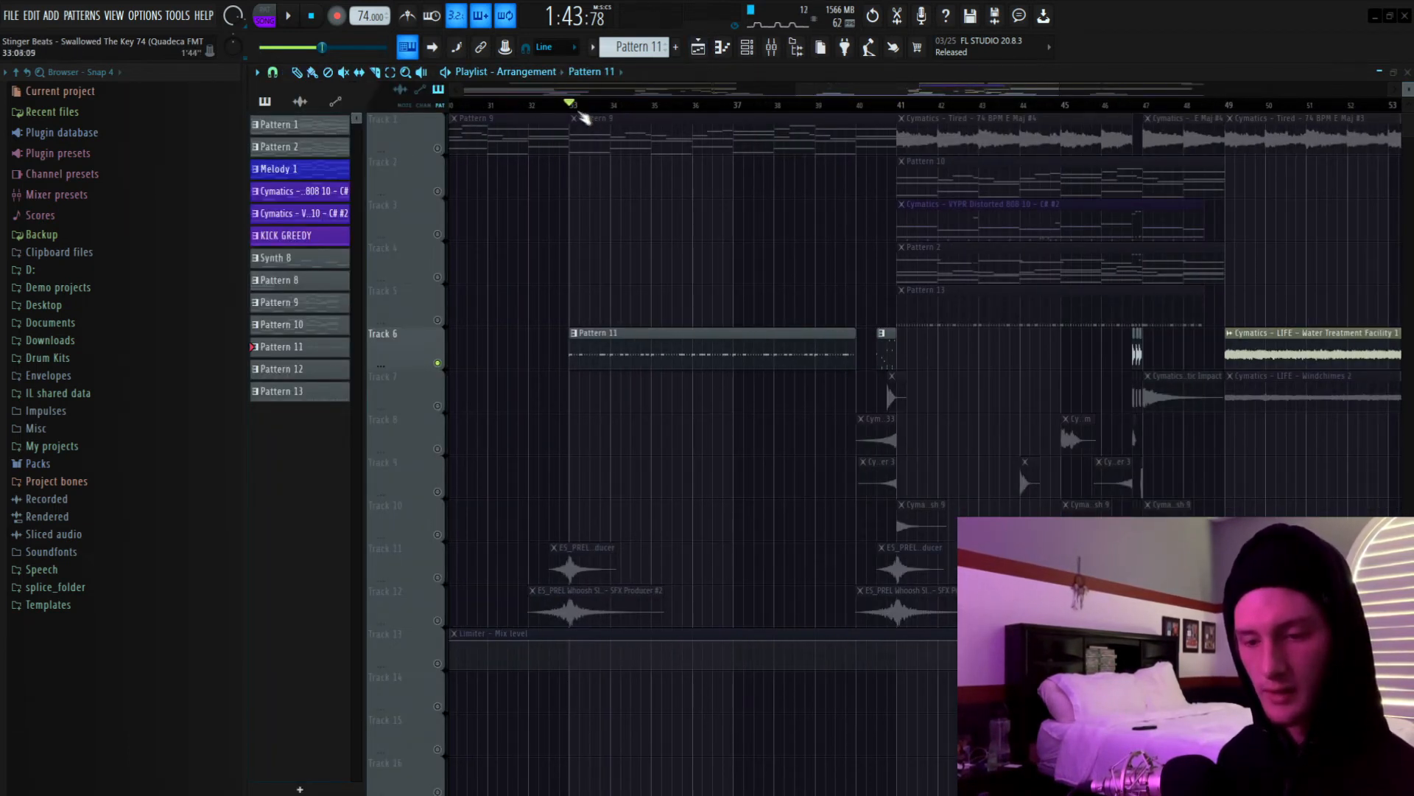
left_click(746, 47)
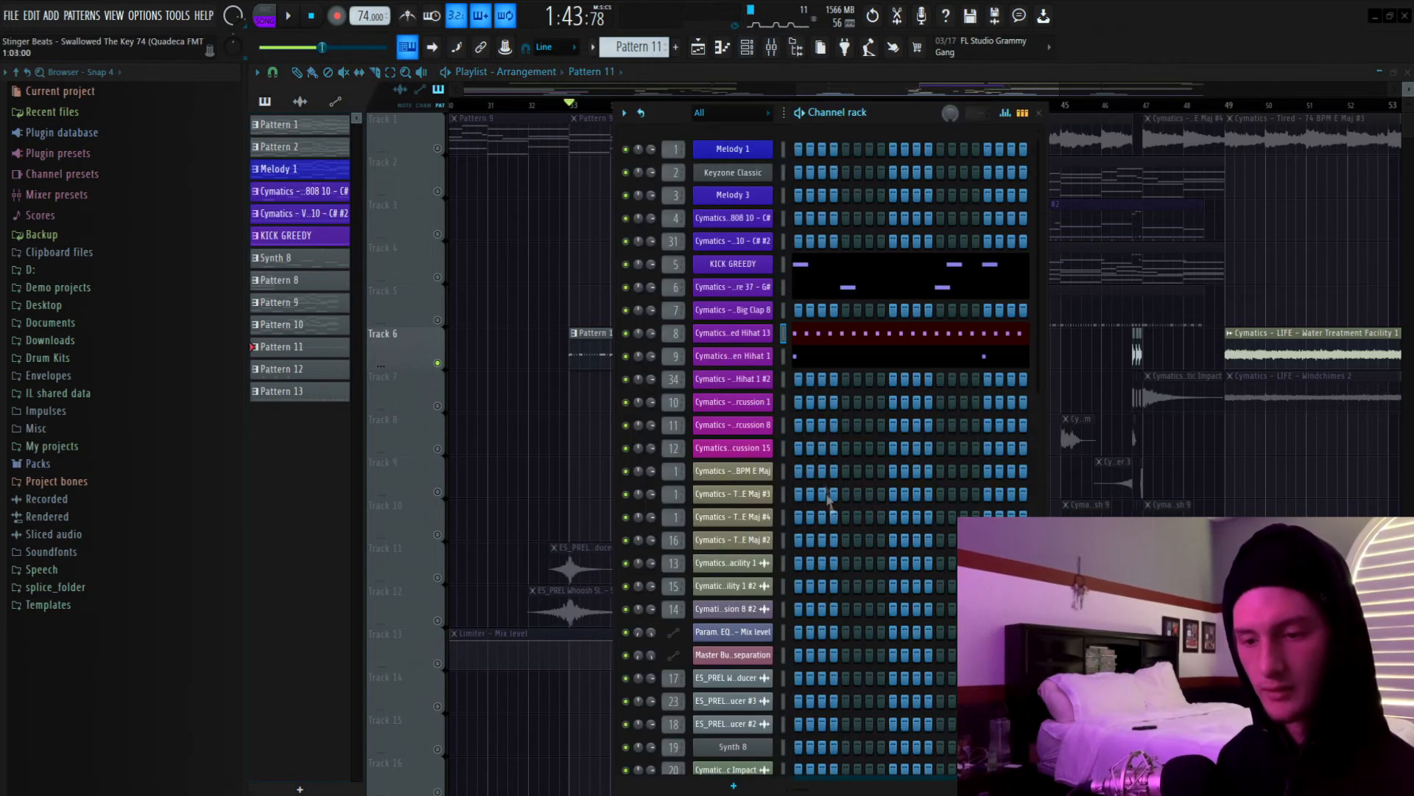
key("F6")
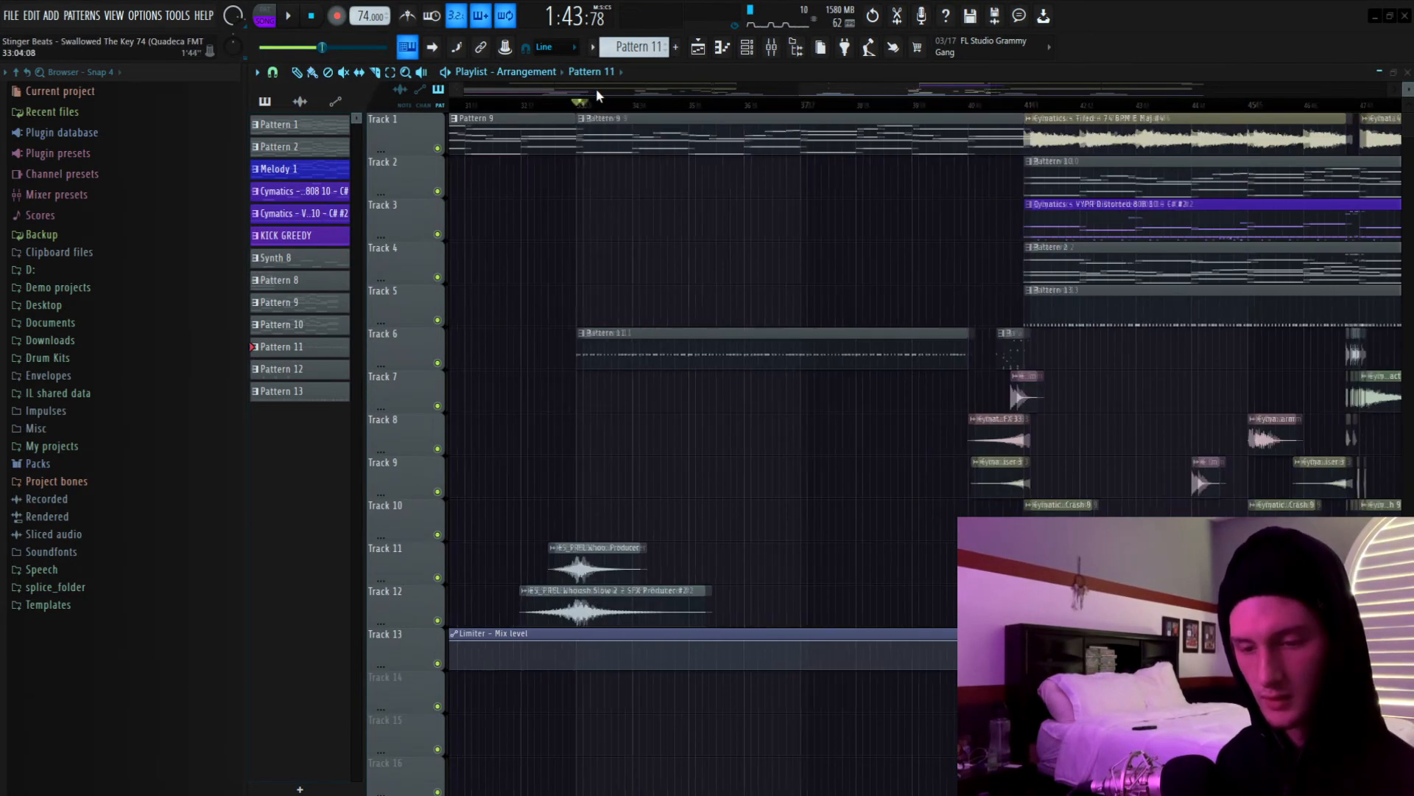
Select the transition effect clips on Tracks 8 to 12 around bar 40, followed by the Robot Scream clip on Track 7.
scroll(595, 88, "left", 2)
scroll(736, 92, "right", 5)
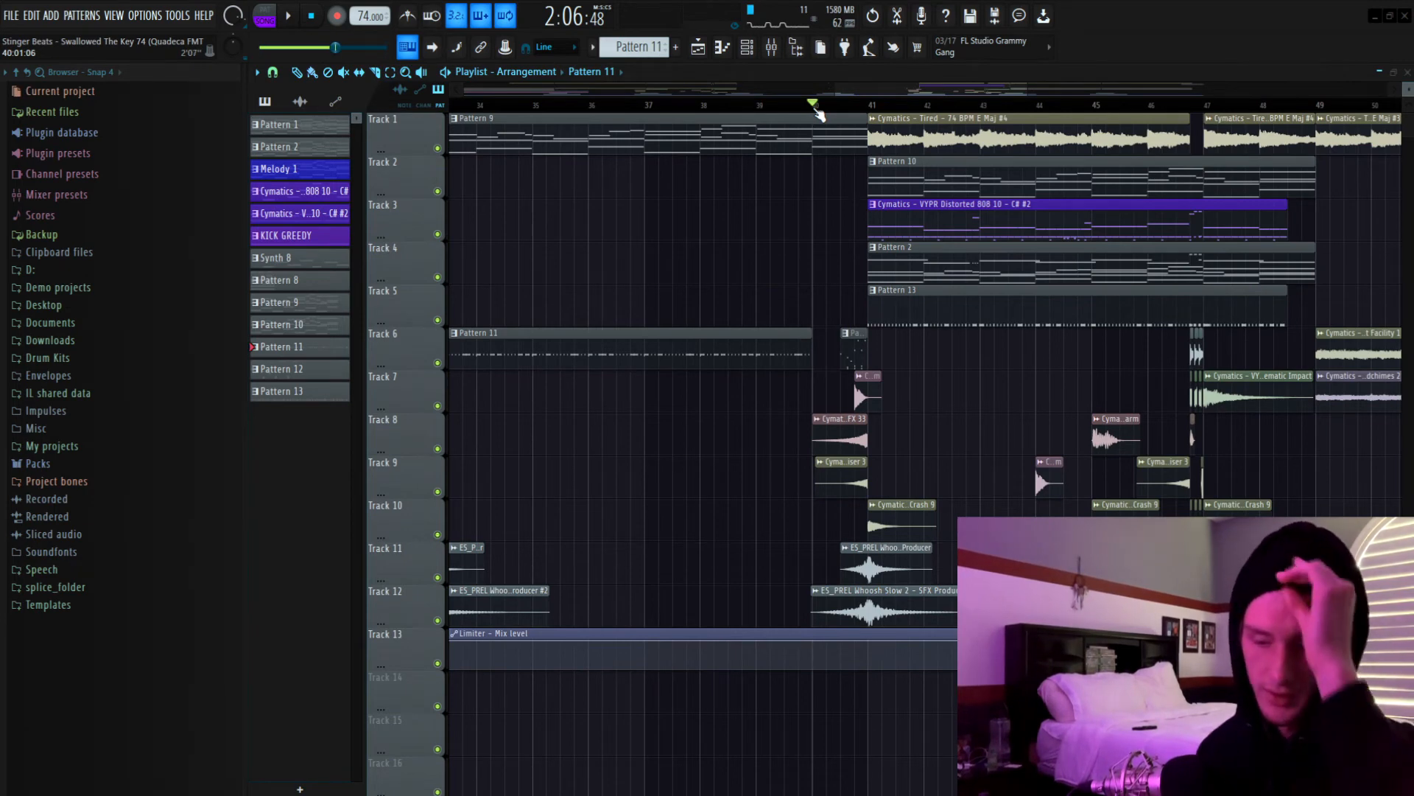
scroll(820, 119, "up", 4)
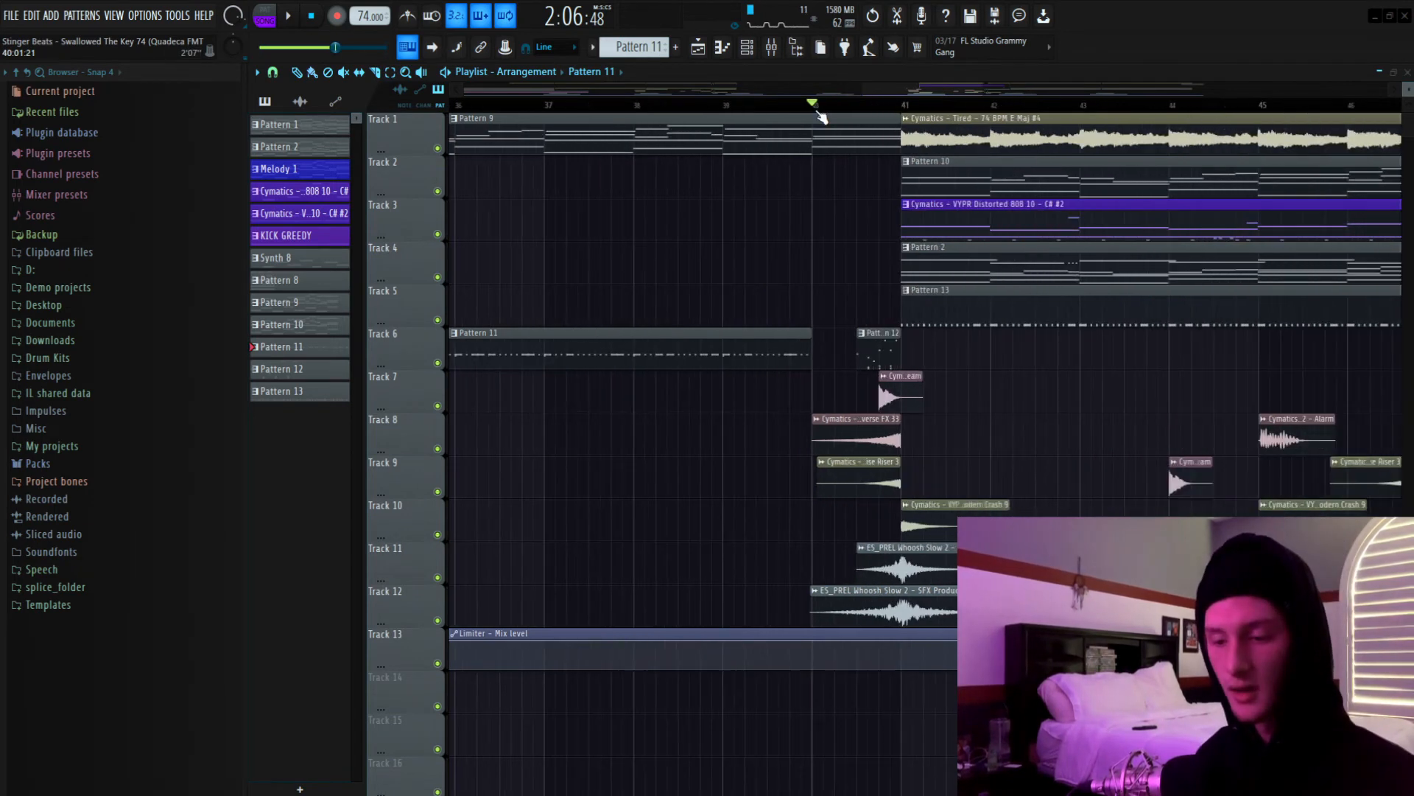
left_click_drag(879, 432, 1014, 622)
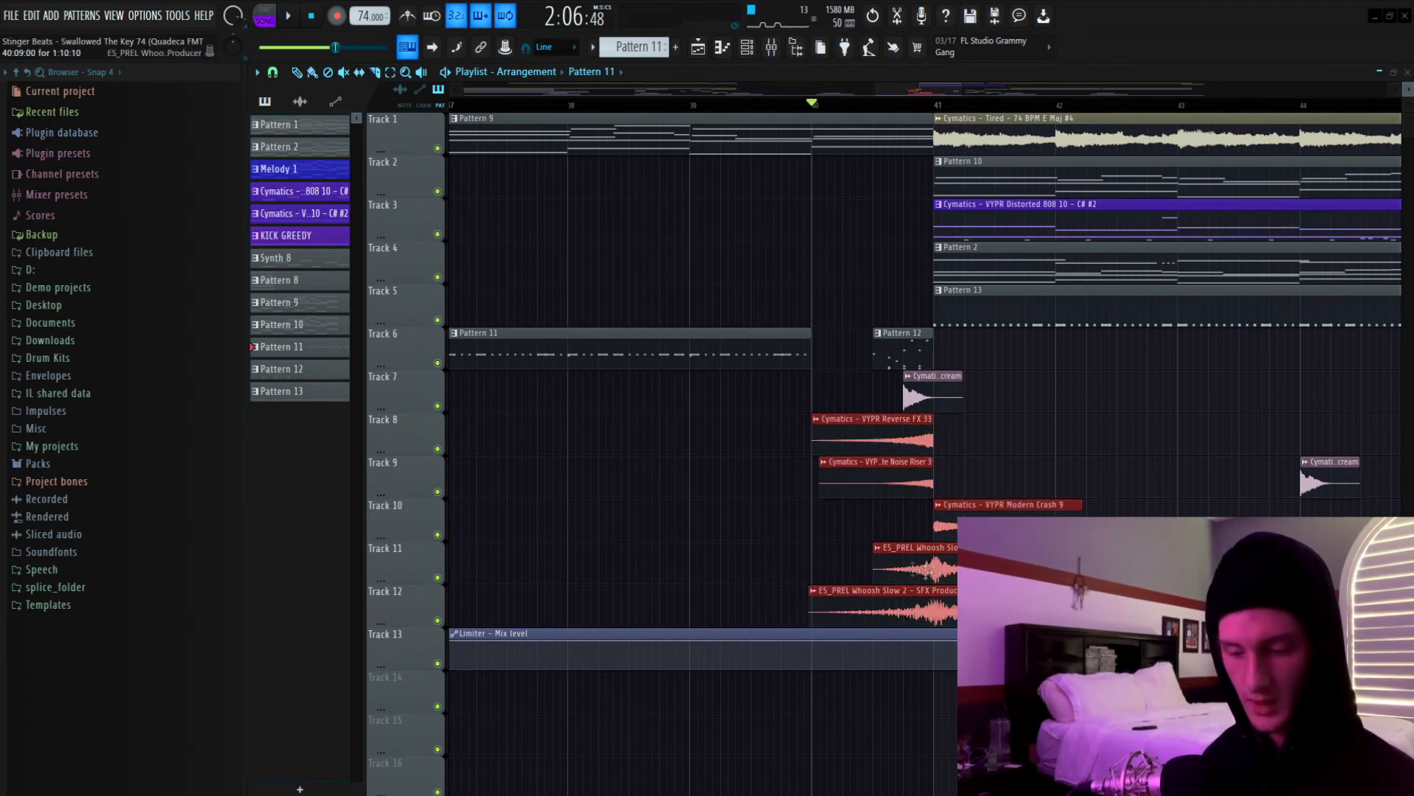
left_click(946, 394)
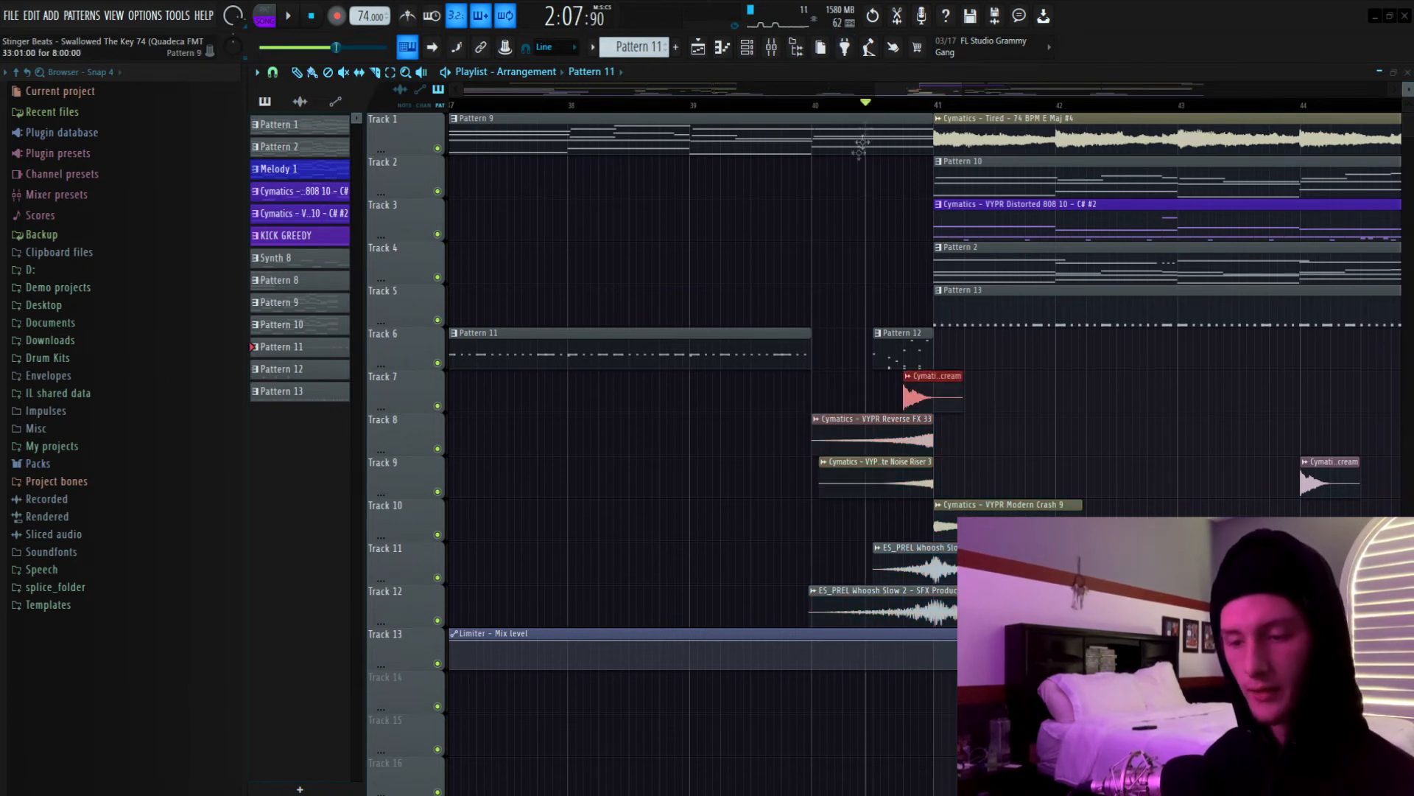
Solo Track 6 and play Pattern 12 from the middle of bar 40.
right_click(438, 363)
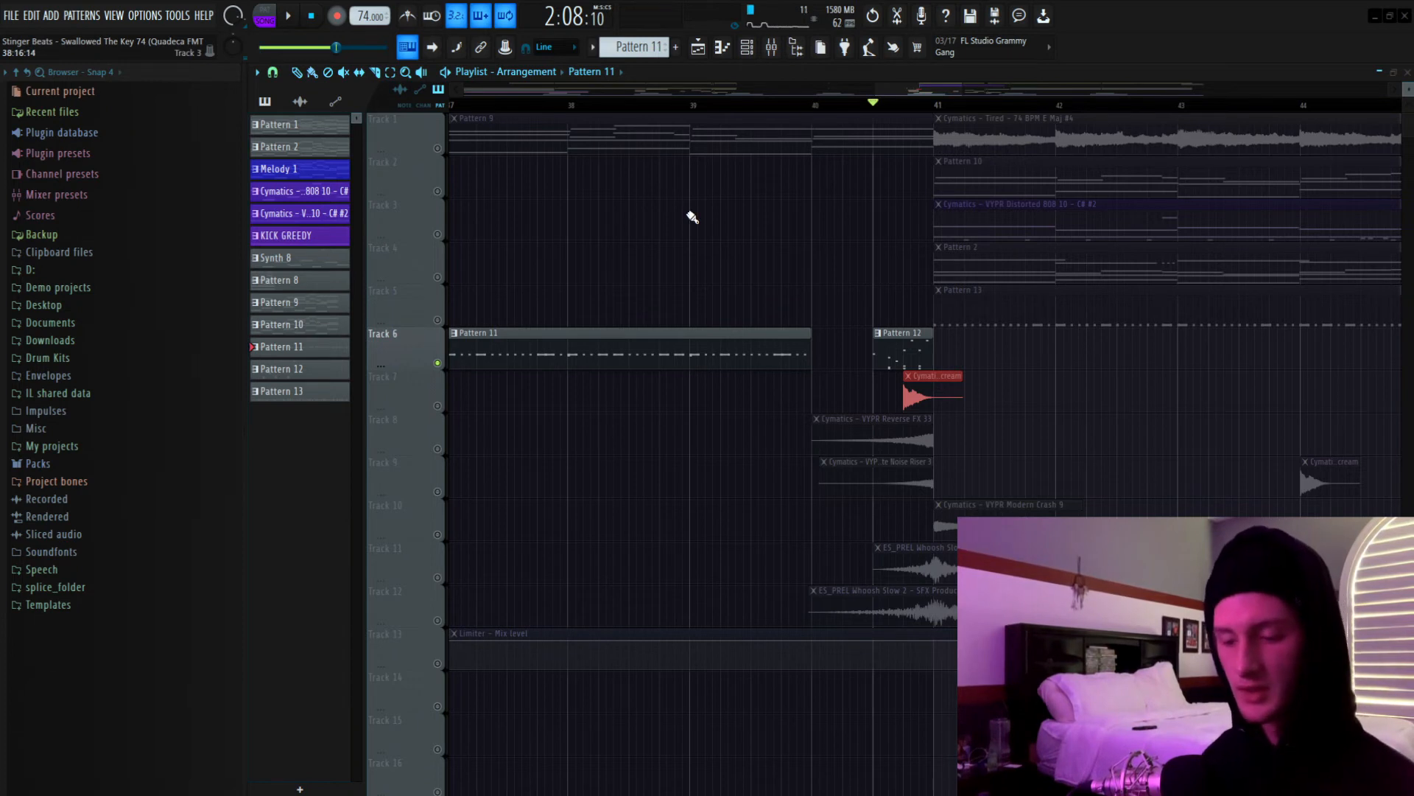
key("space")
key("space")
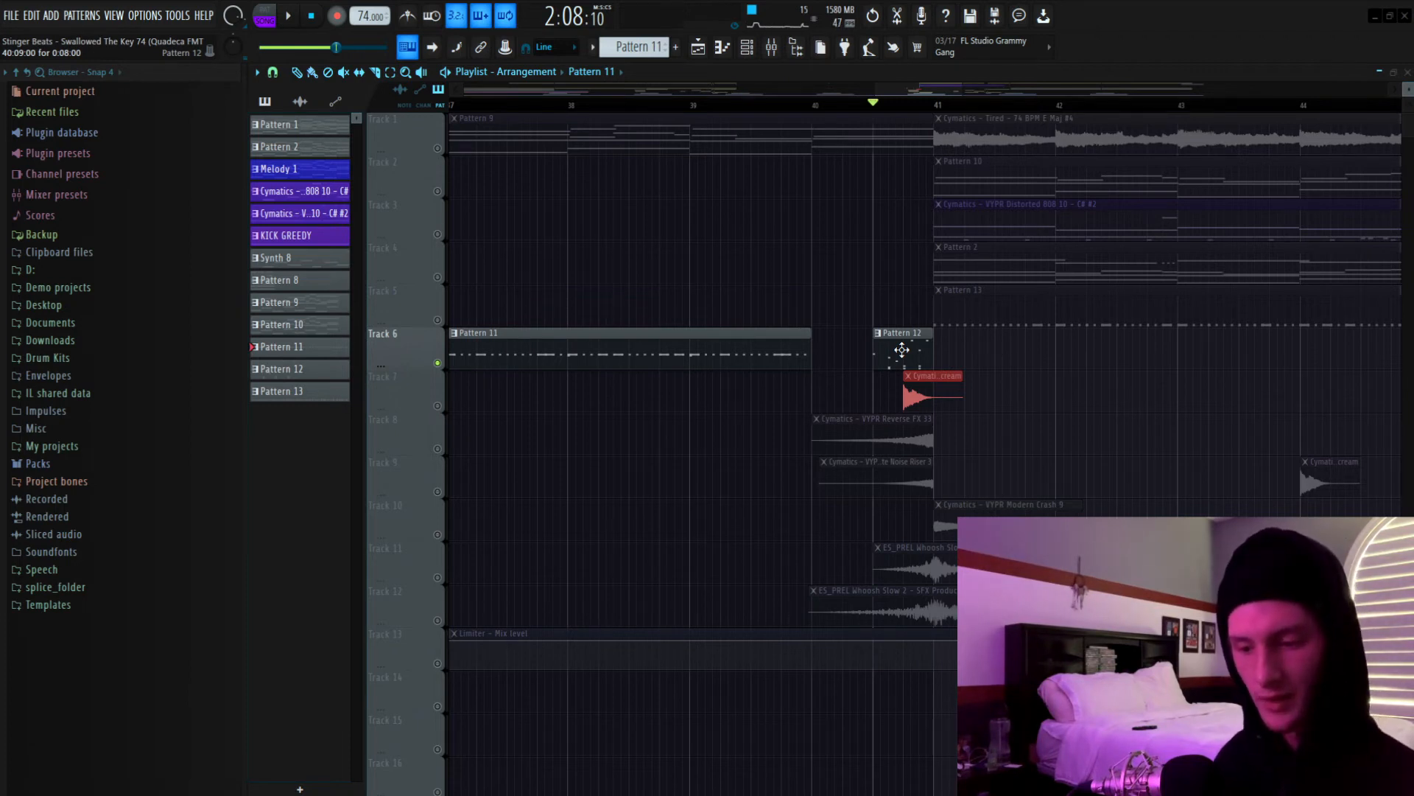
Turn off Track 6's solo, make a time selection over bar 40, and play the full transition.
right_click(437, 363)
scroll(822, 114, "down", 4)
left_click(821, 110)
left_click_drag(820, 112, 880, 114)
scroll(859, 111, "up", 2)
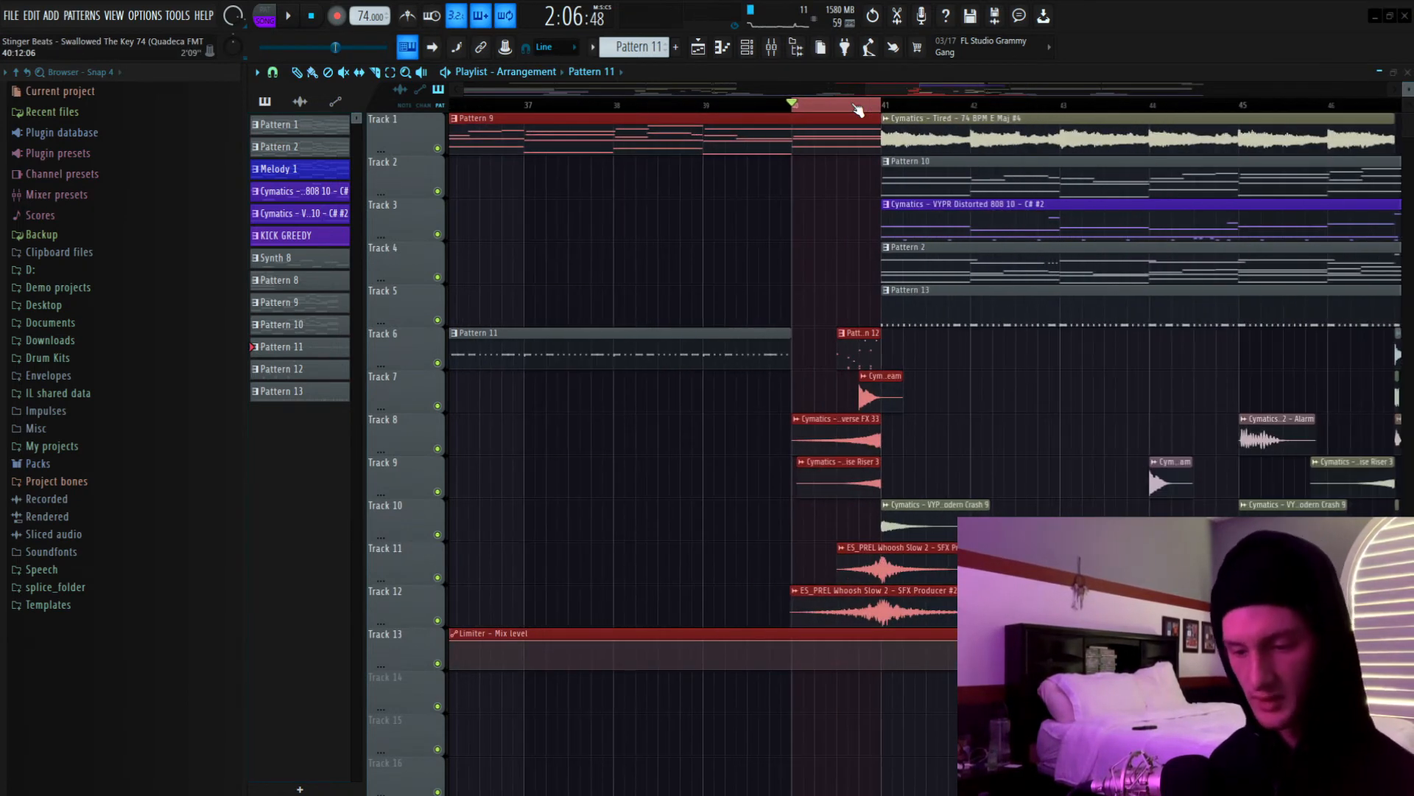
key("space")
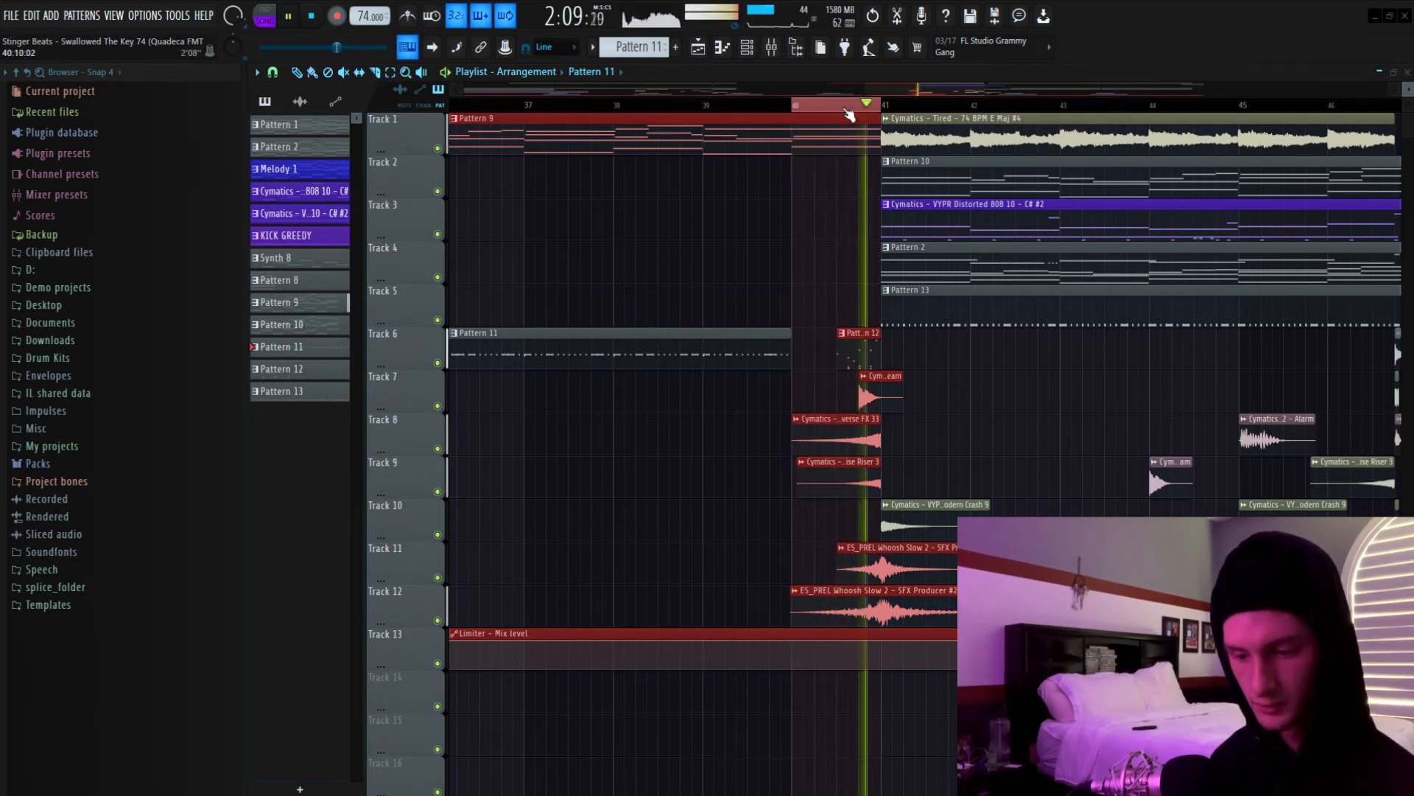
key("space")
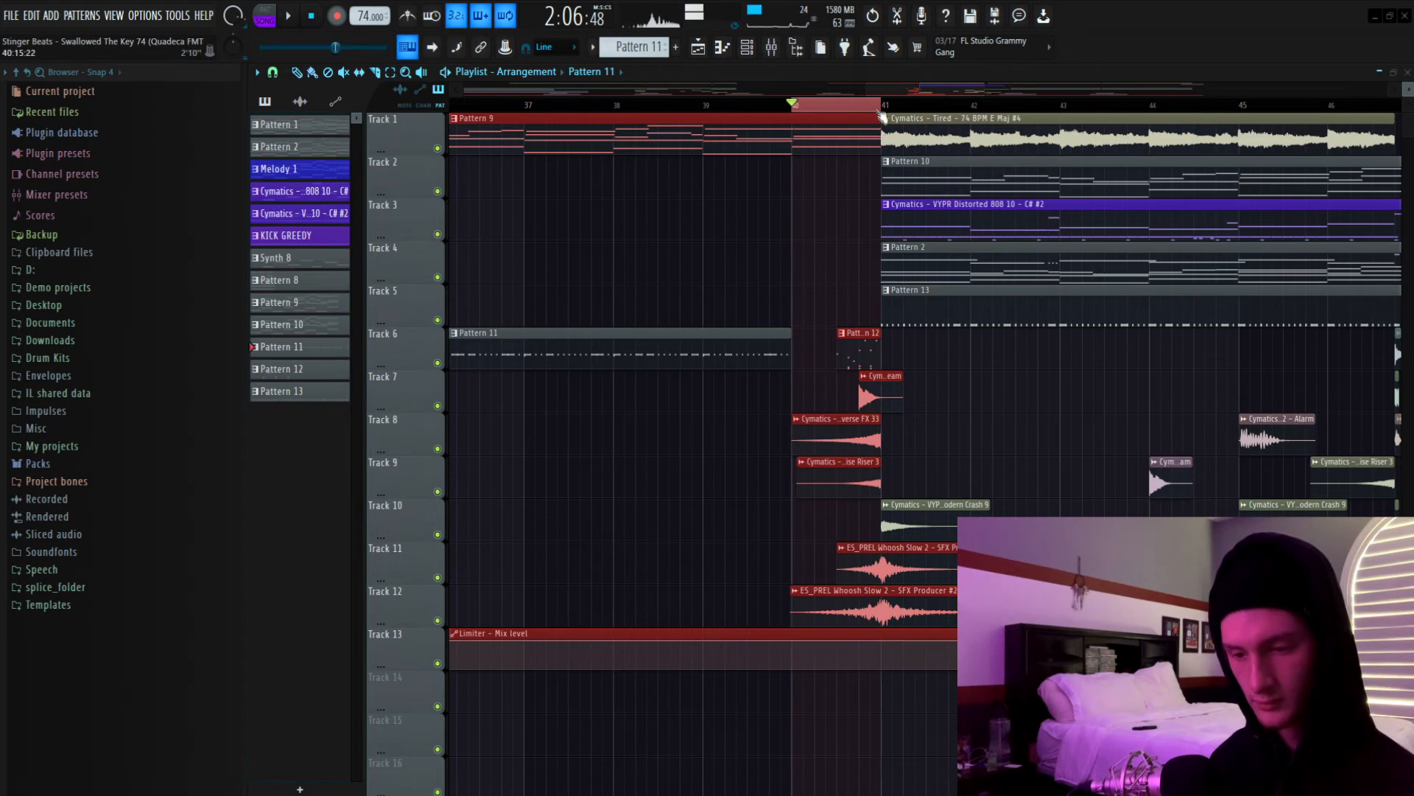
Select only the Robot Scream clip on Track 7 just before bar 41.
scroll(877, 115, "up", 4, "ctrl")
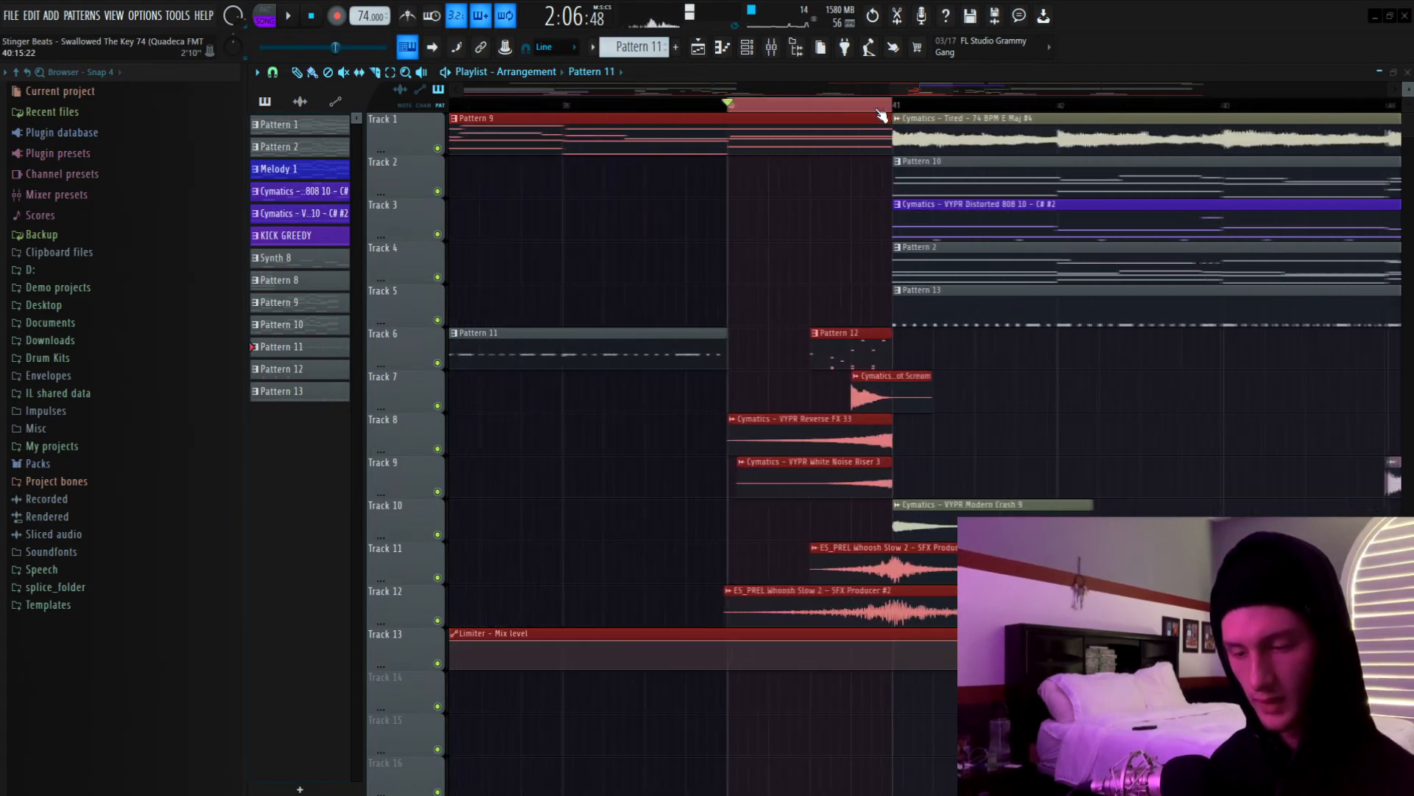
scroll(877, 112, "up", 1, "ctrl")
left_click_drag(934, 379, 942, 413, "ctrl")
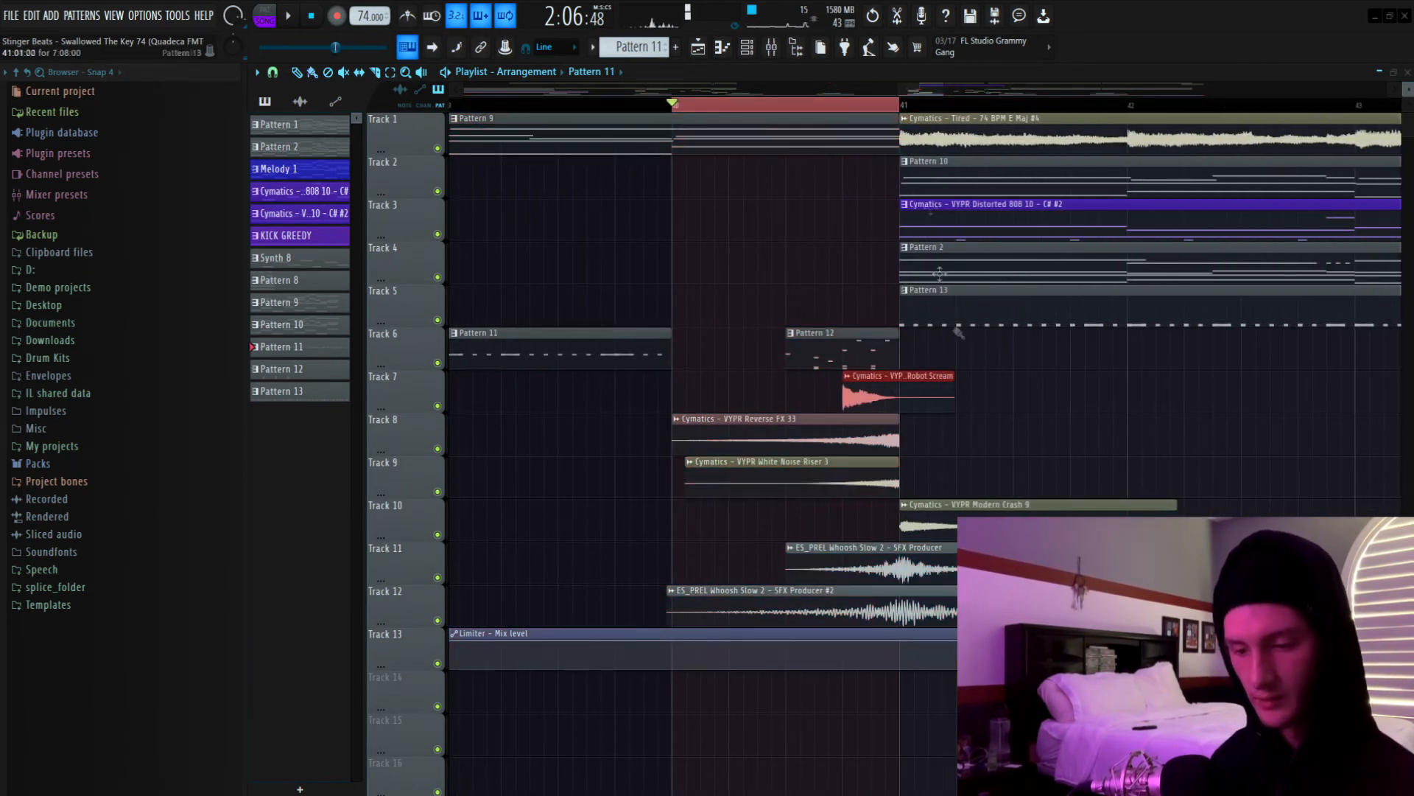
Move the playhead to bar 41 and select the two Cymatics - Tired - 74 BPM E Maj #4 clips on Track 1.
scroll(908, 126, "down", 15, "ctrl")
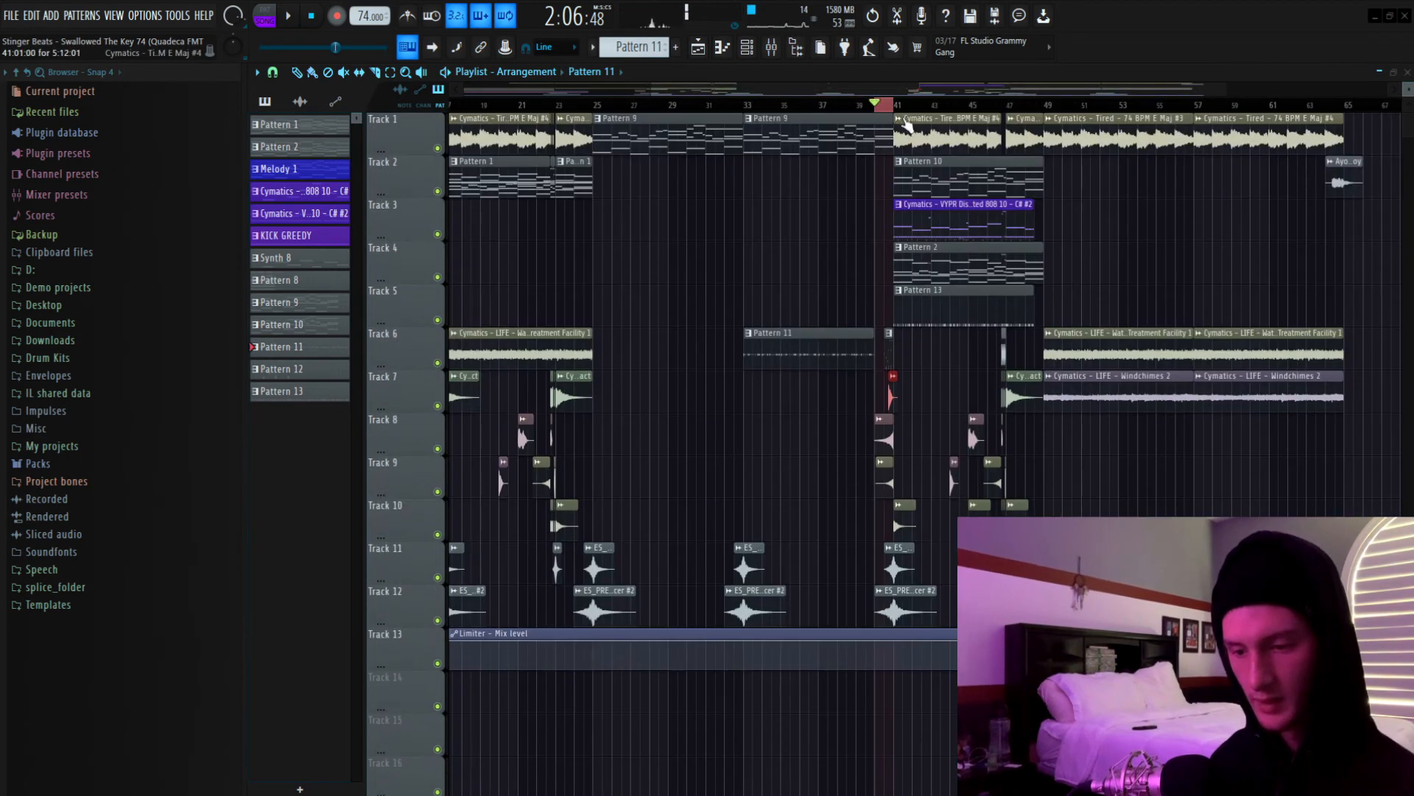
scroll(900, 112, "up", 3, "ctrl")
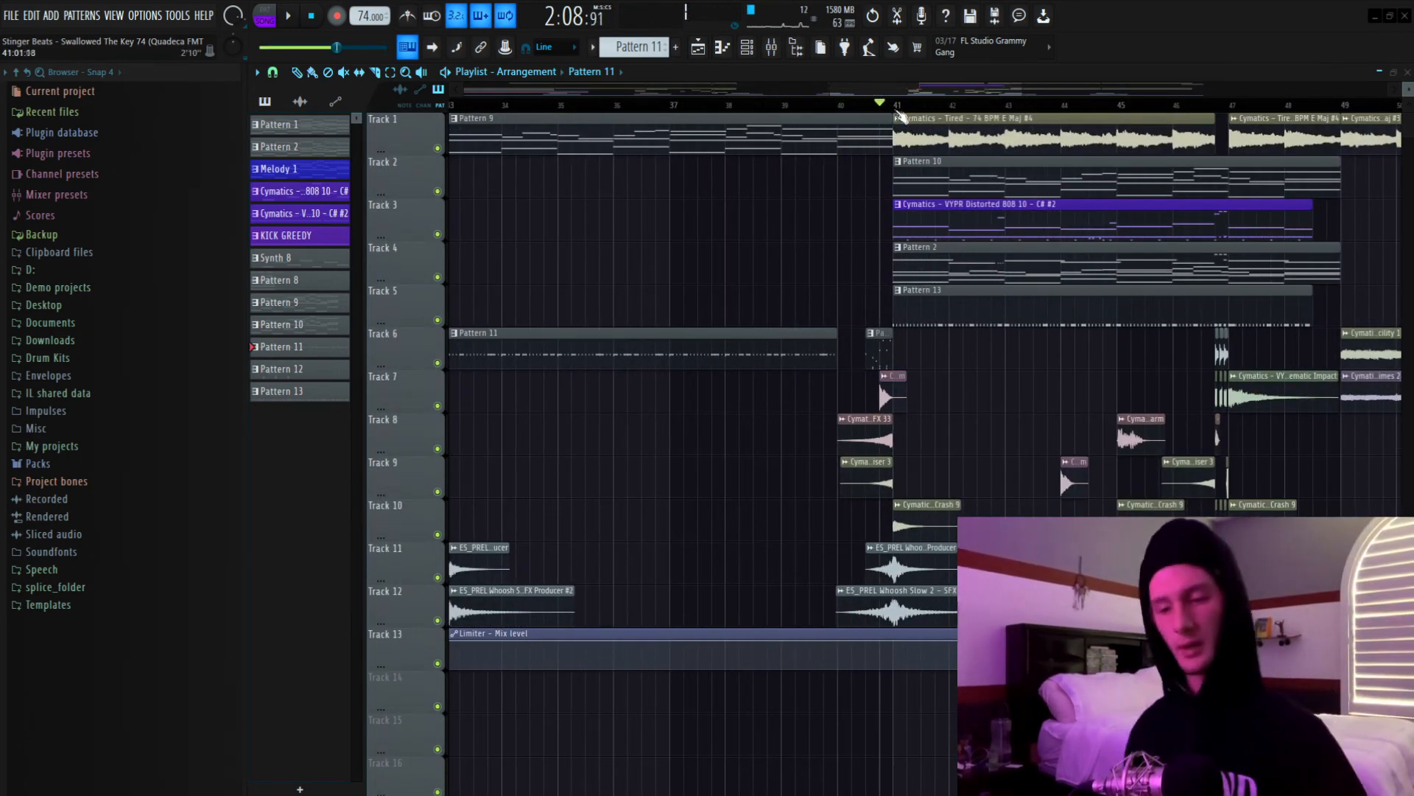
left_click(897, 107)
left_click_drag(982, 91, 1017, 95)
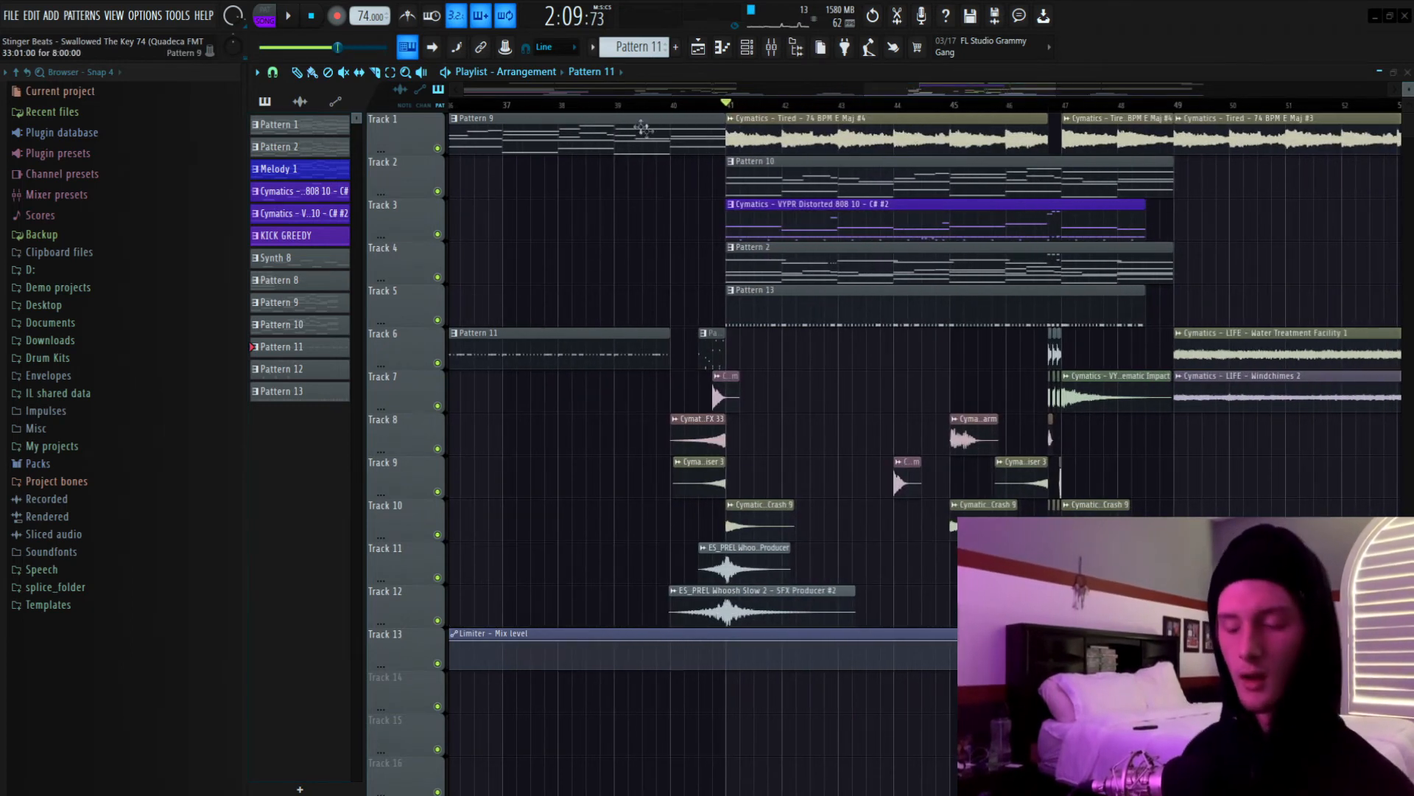
left_click_drag(800, 148, 1149, 136, "ctrl")
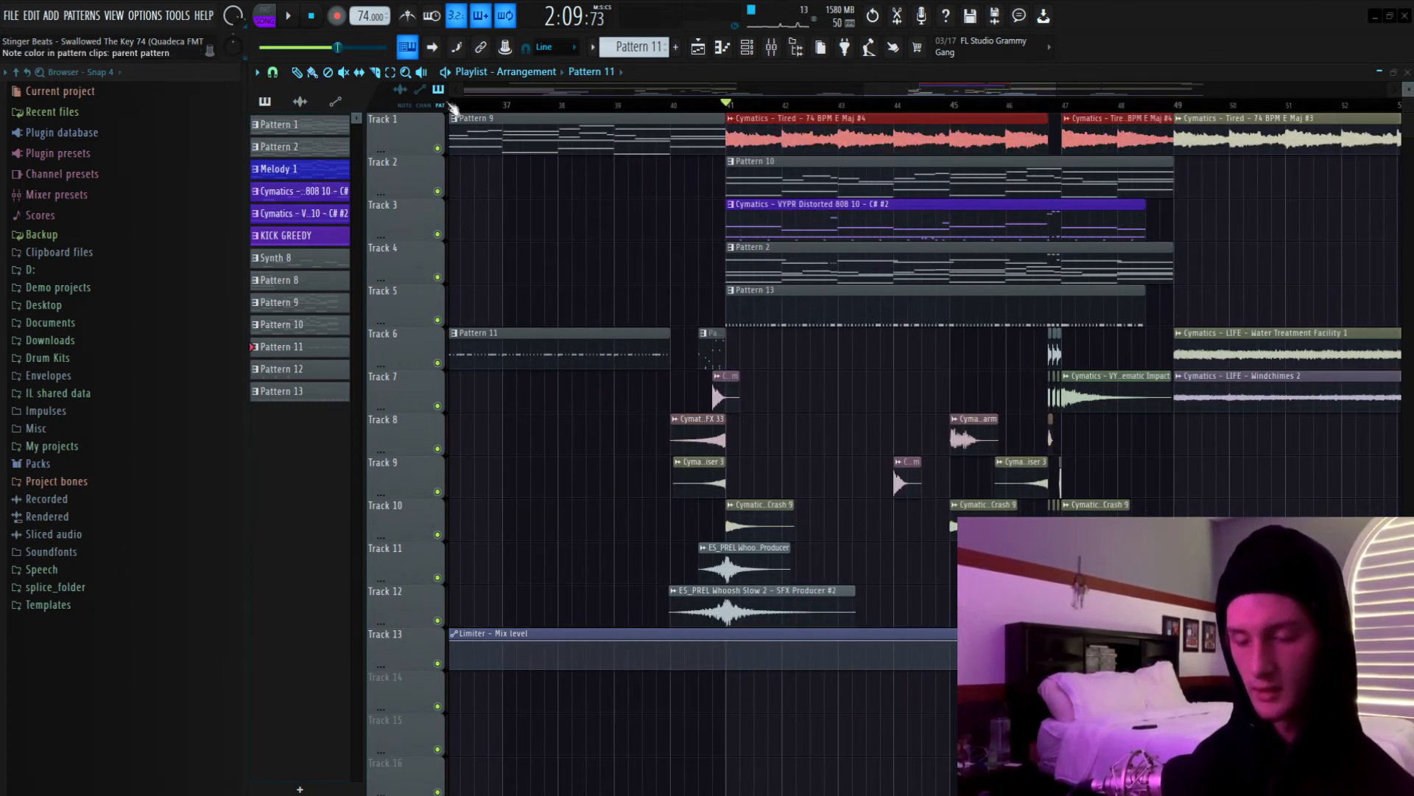
Select Pattern 10, play it from bar 41 with Track 2 soloed, and turn the solo back off.
left_click(783, 180)
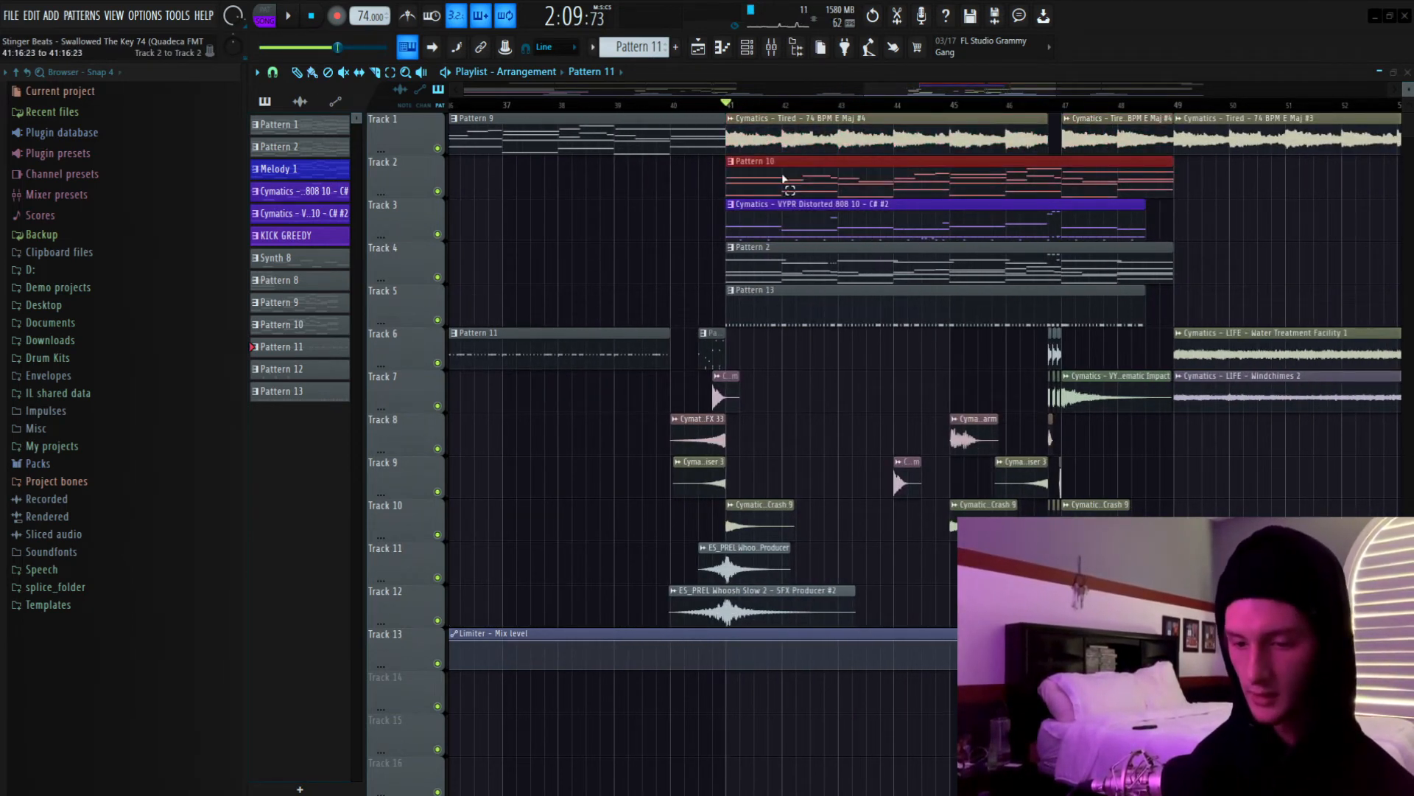
right_click(439, 193)
key("space")
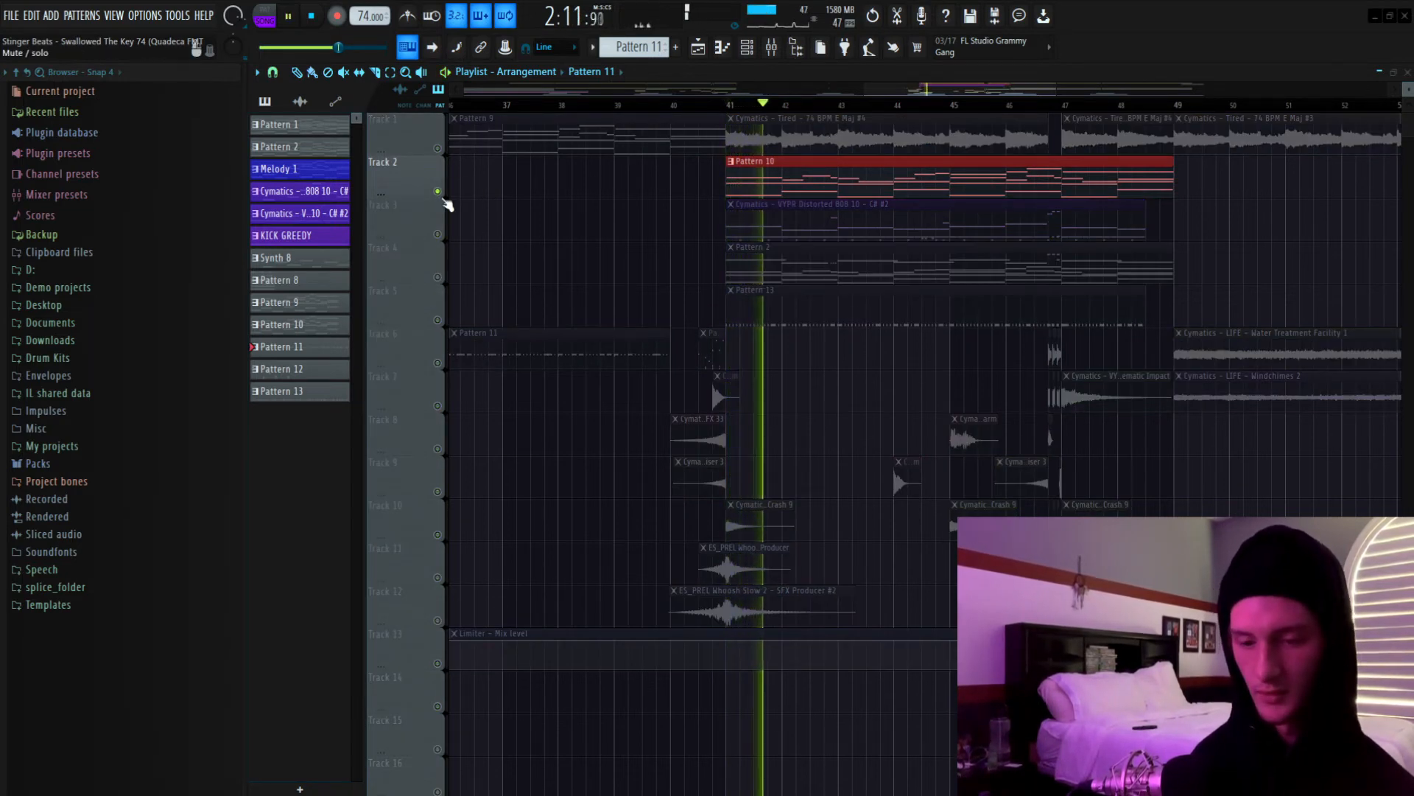
key("space")
right_click(439, 192)
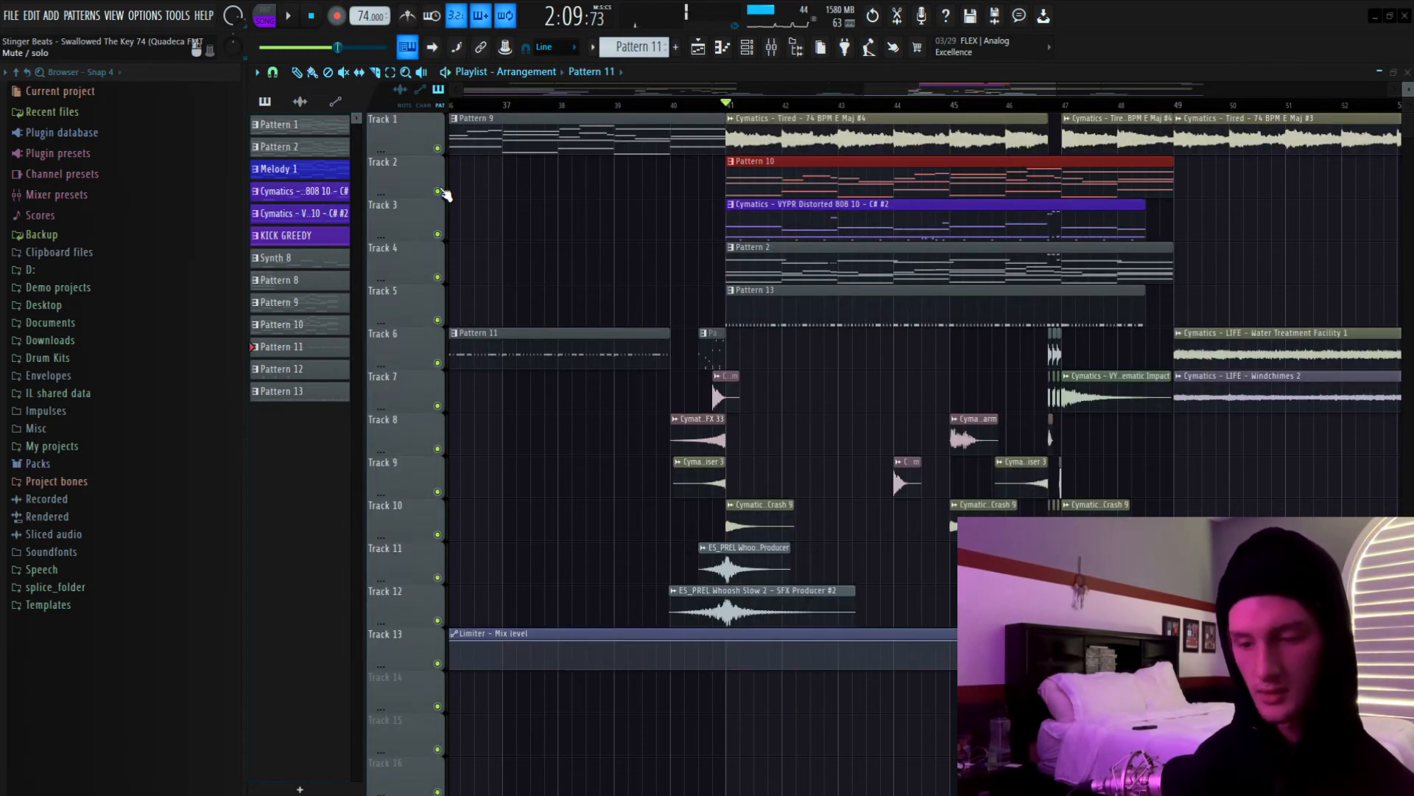
Solo Track 3, glance at the mixer, and play the distorted 808 clip from bar 41.
right_click(437, 234)
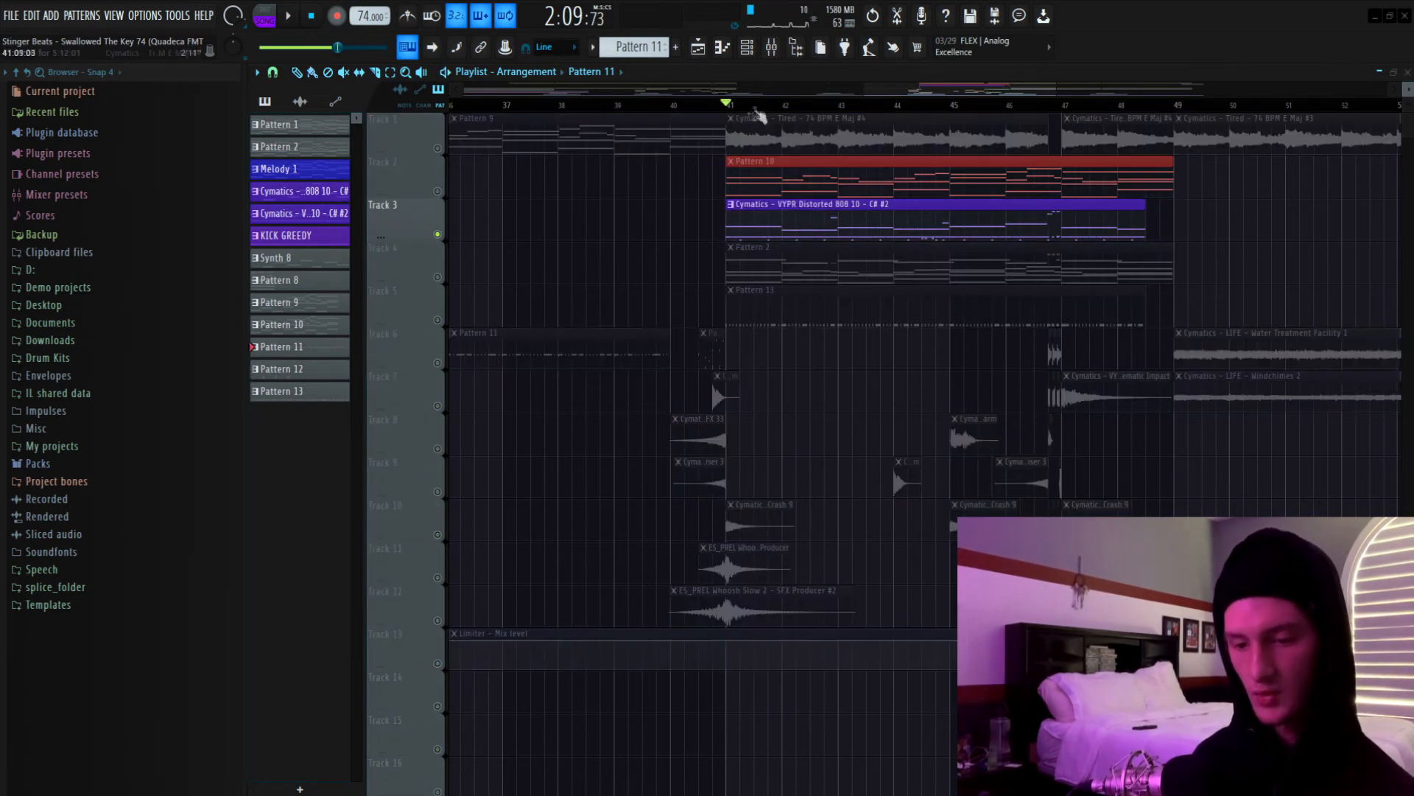
left_click(771, 48)
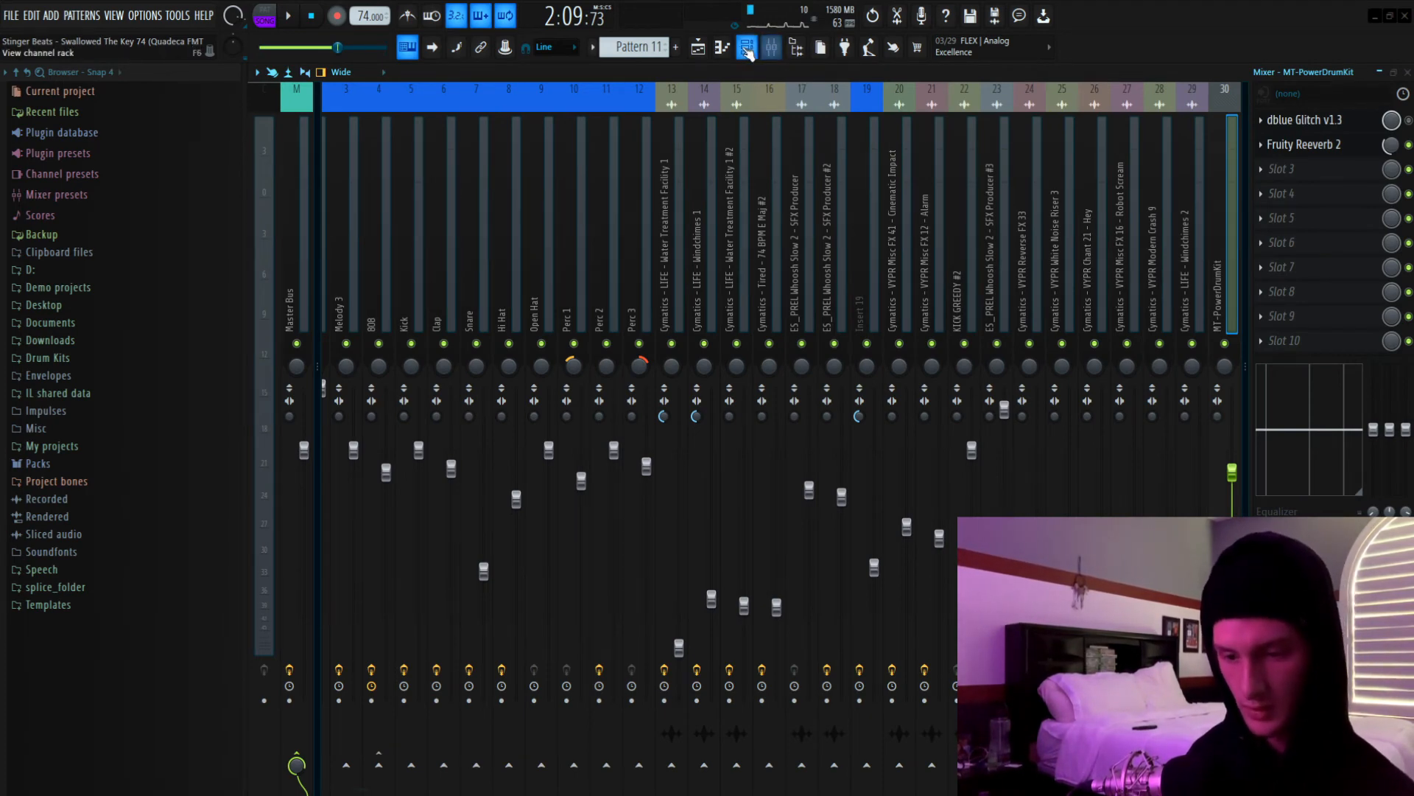
left_click(711, 48)
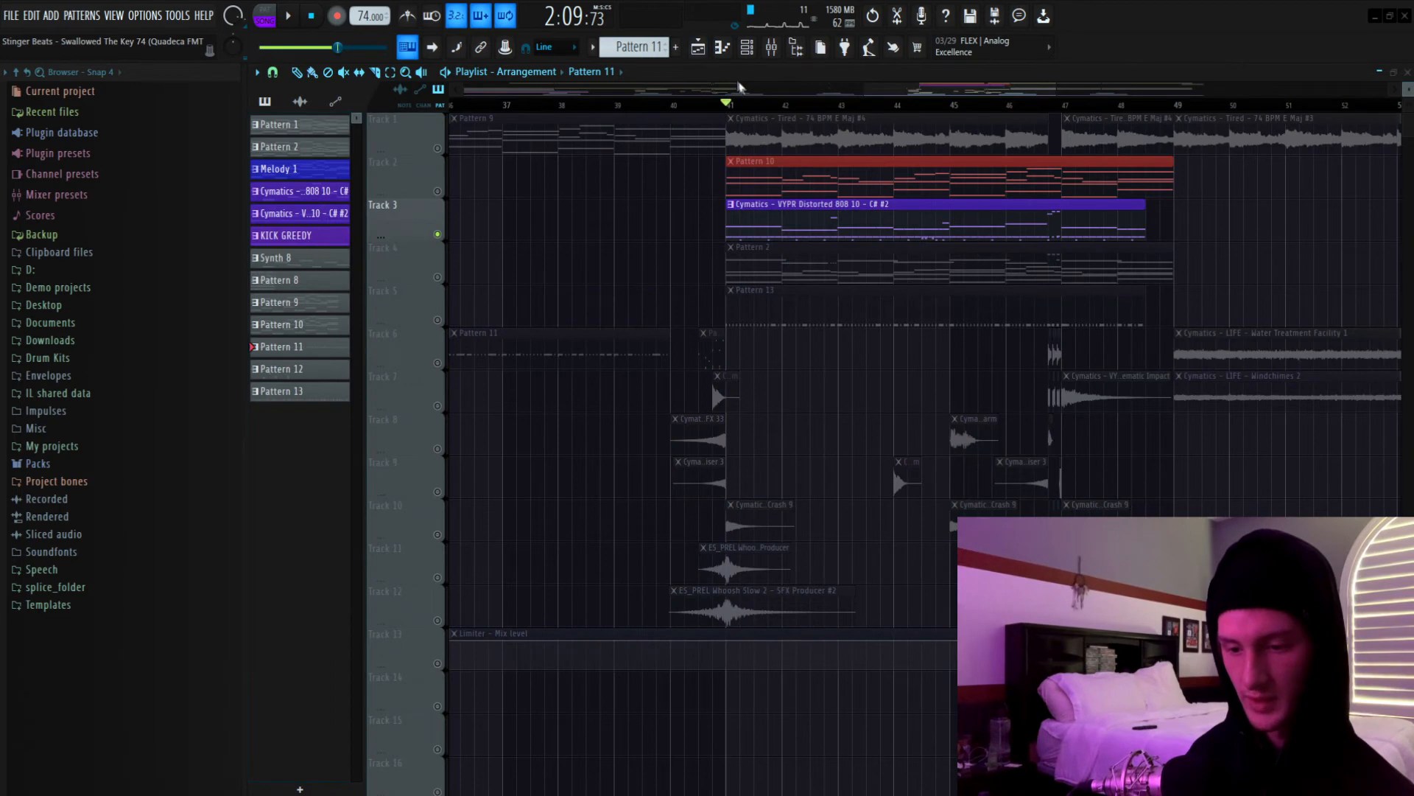
key("space")
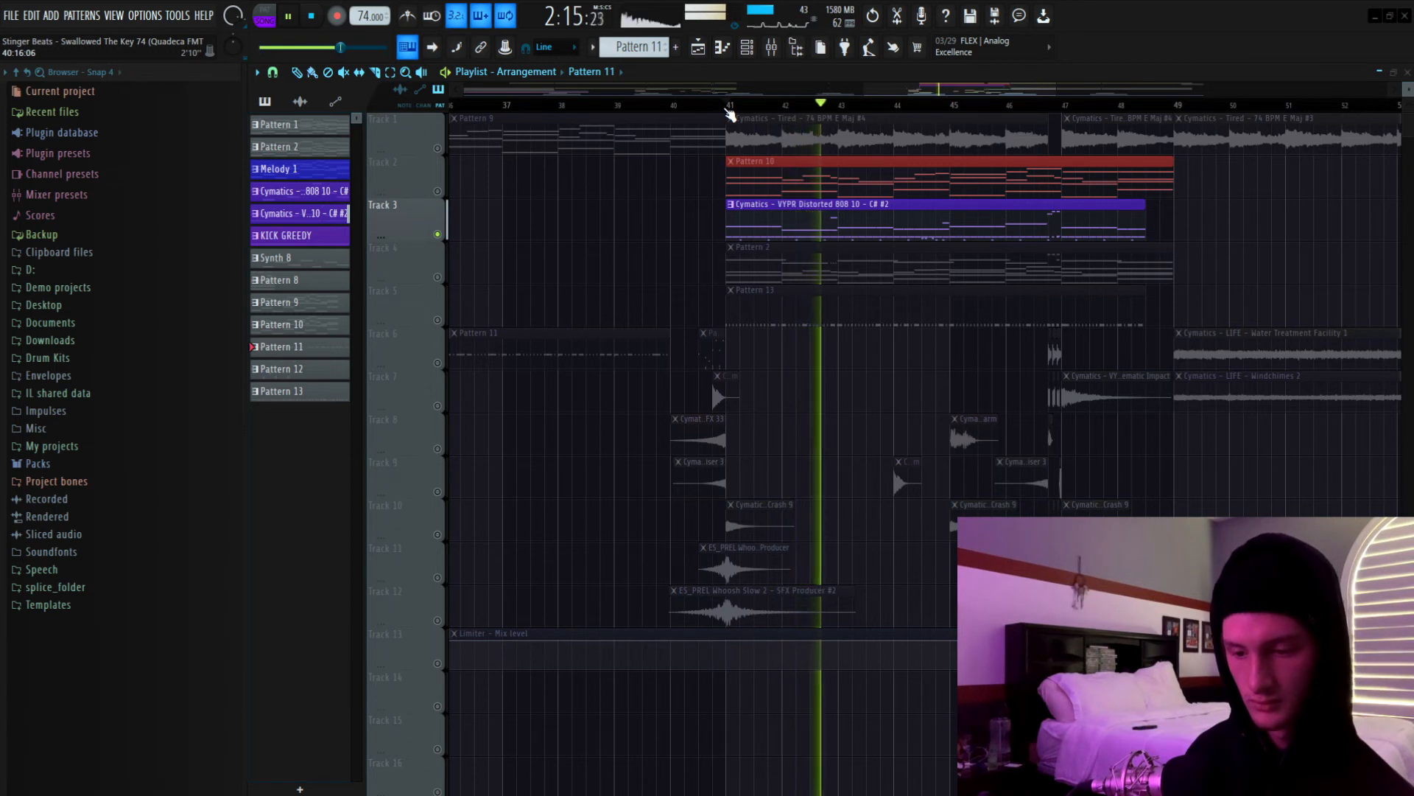
key("space")
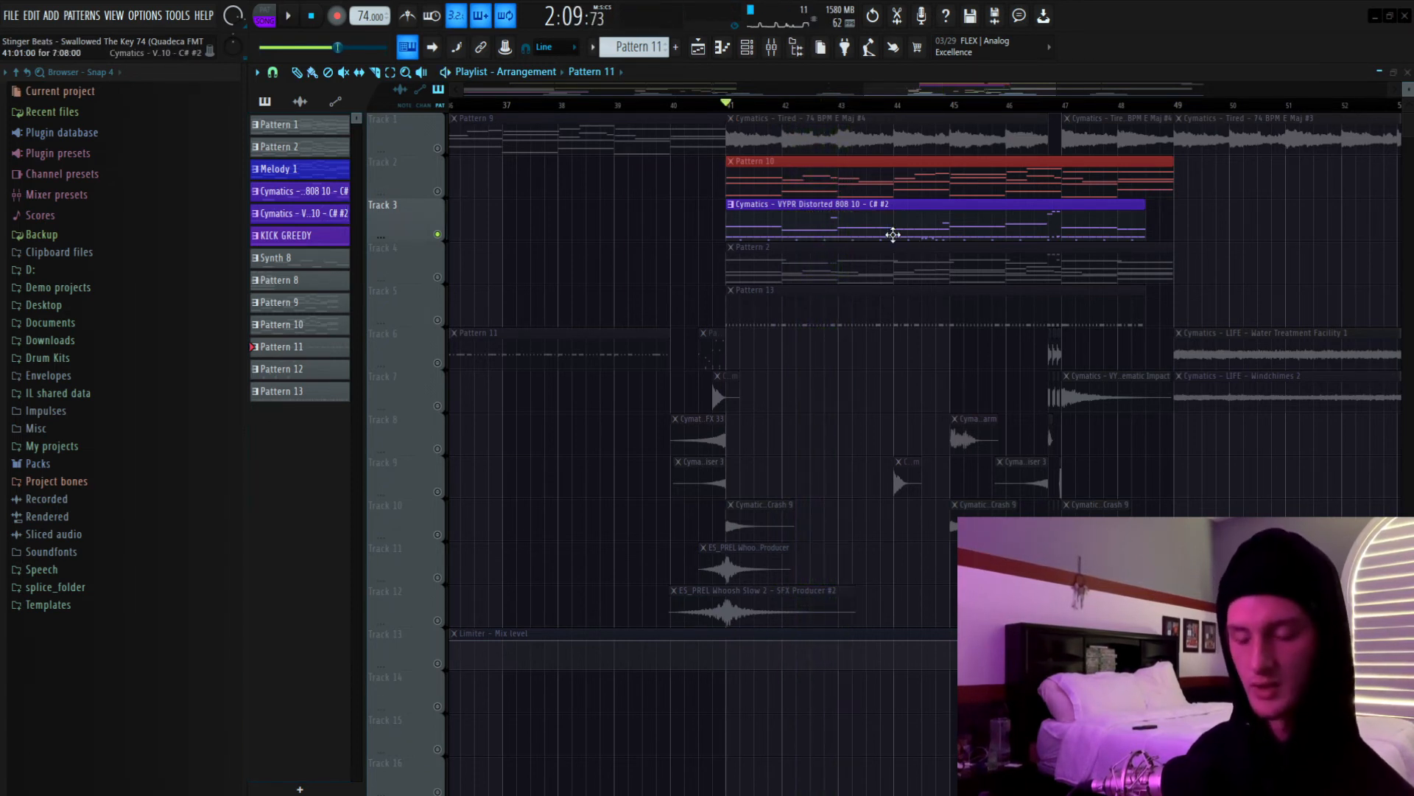
Select the distorted 808 clip, inspect its mixer effects, and replay it soloed from bar 41 in the playlist.
left_click(893, 234)
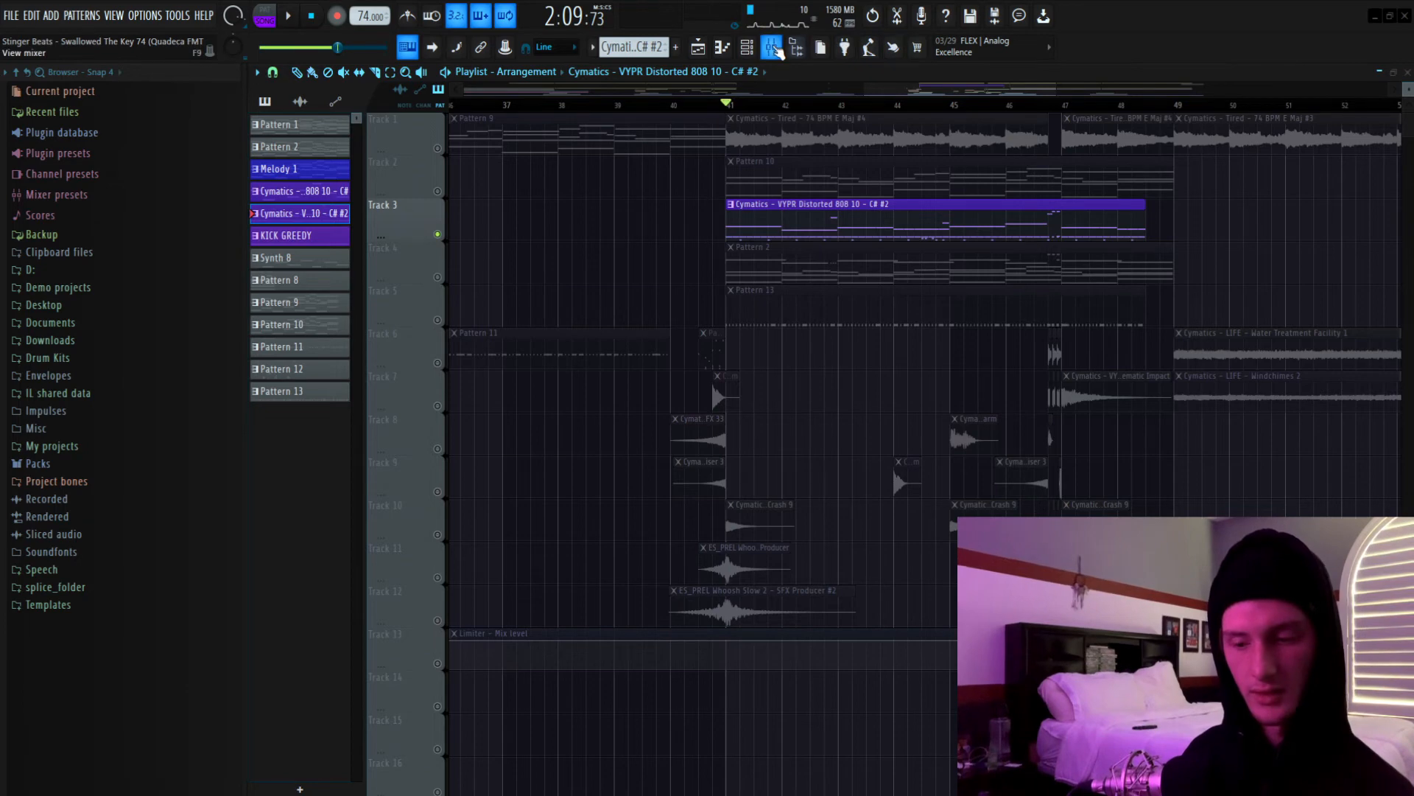
left_click(771, 47)
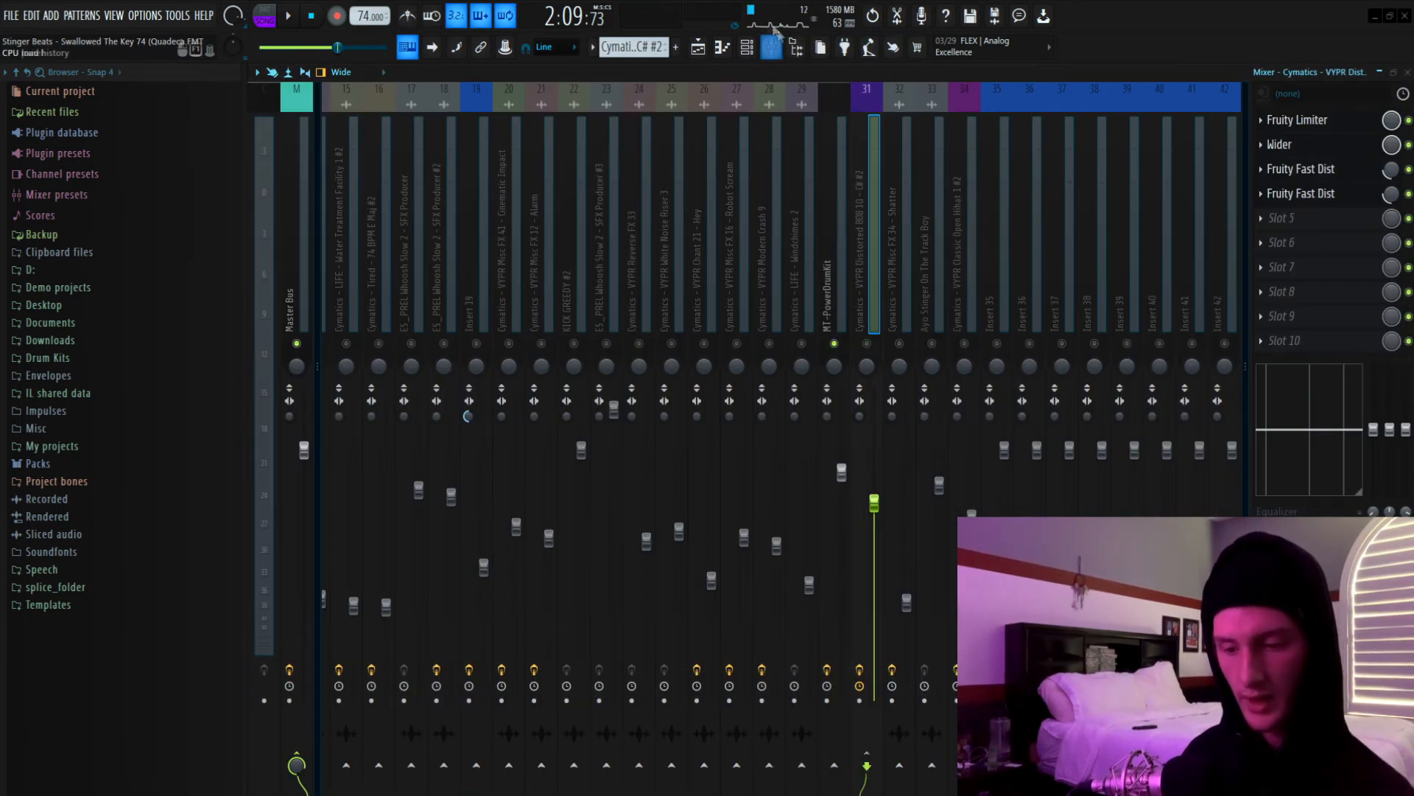
left_click(722, 47)
left_click(697, 47)
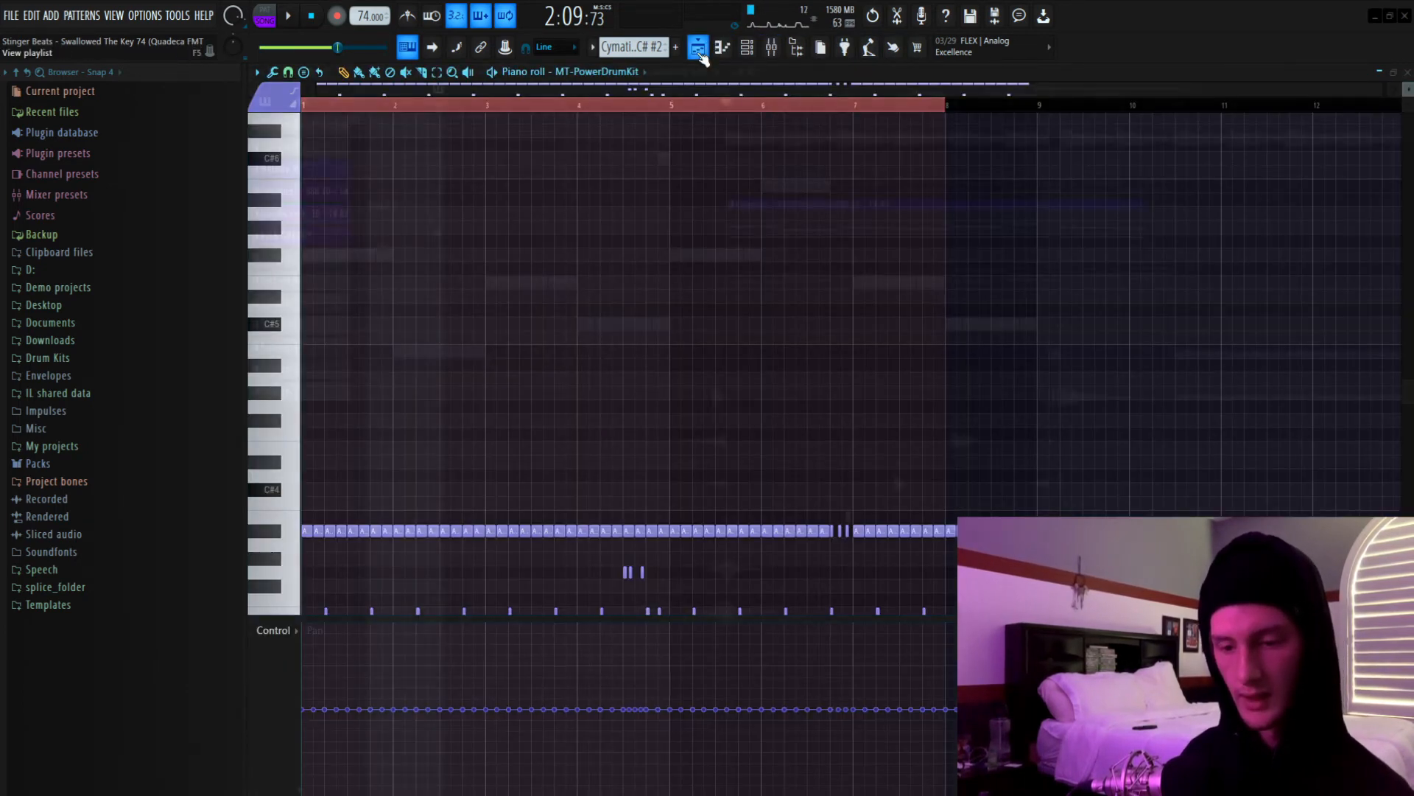
key("space")
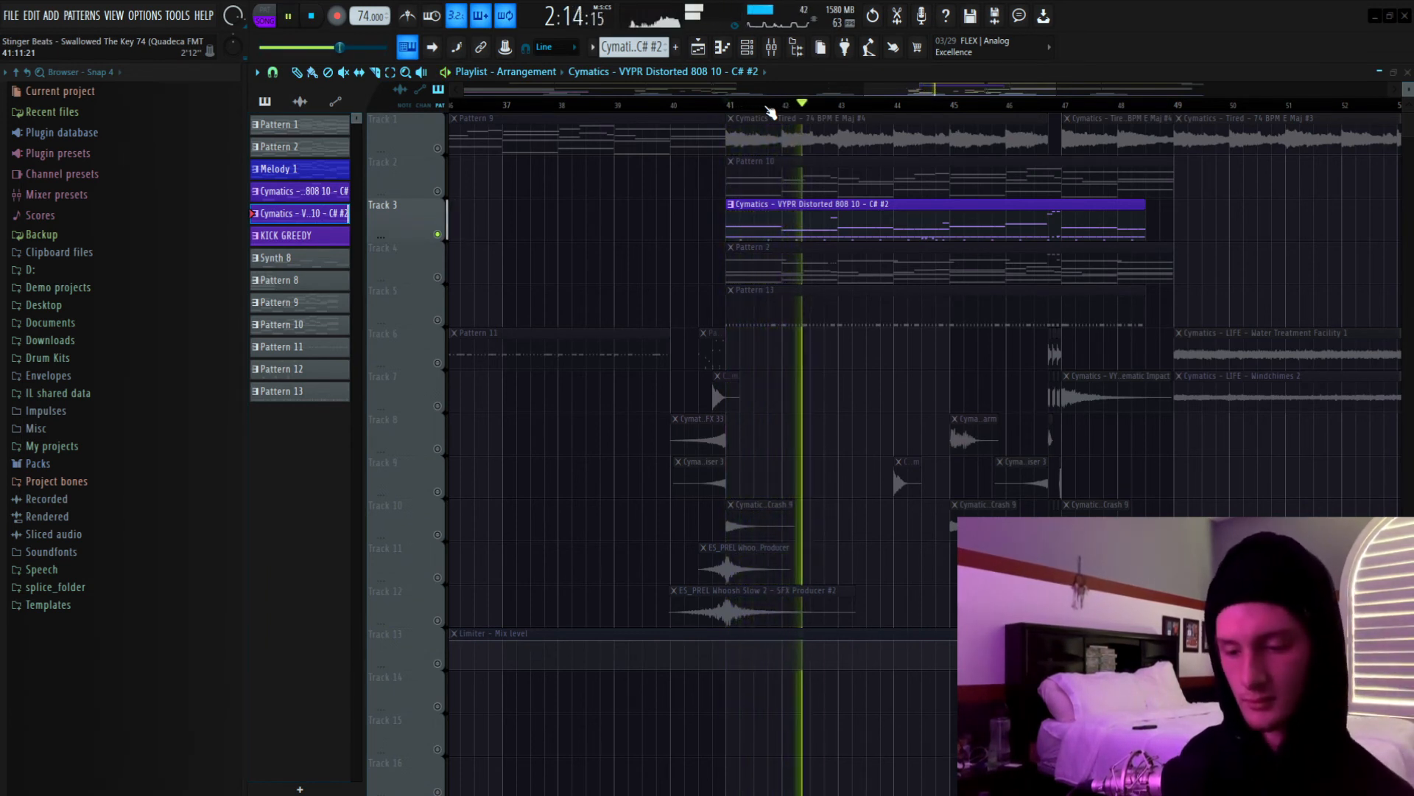
key("space")
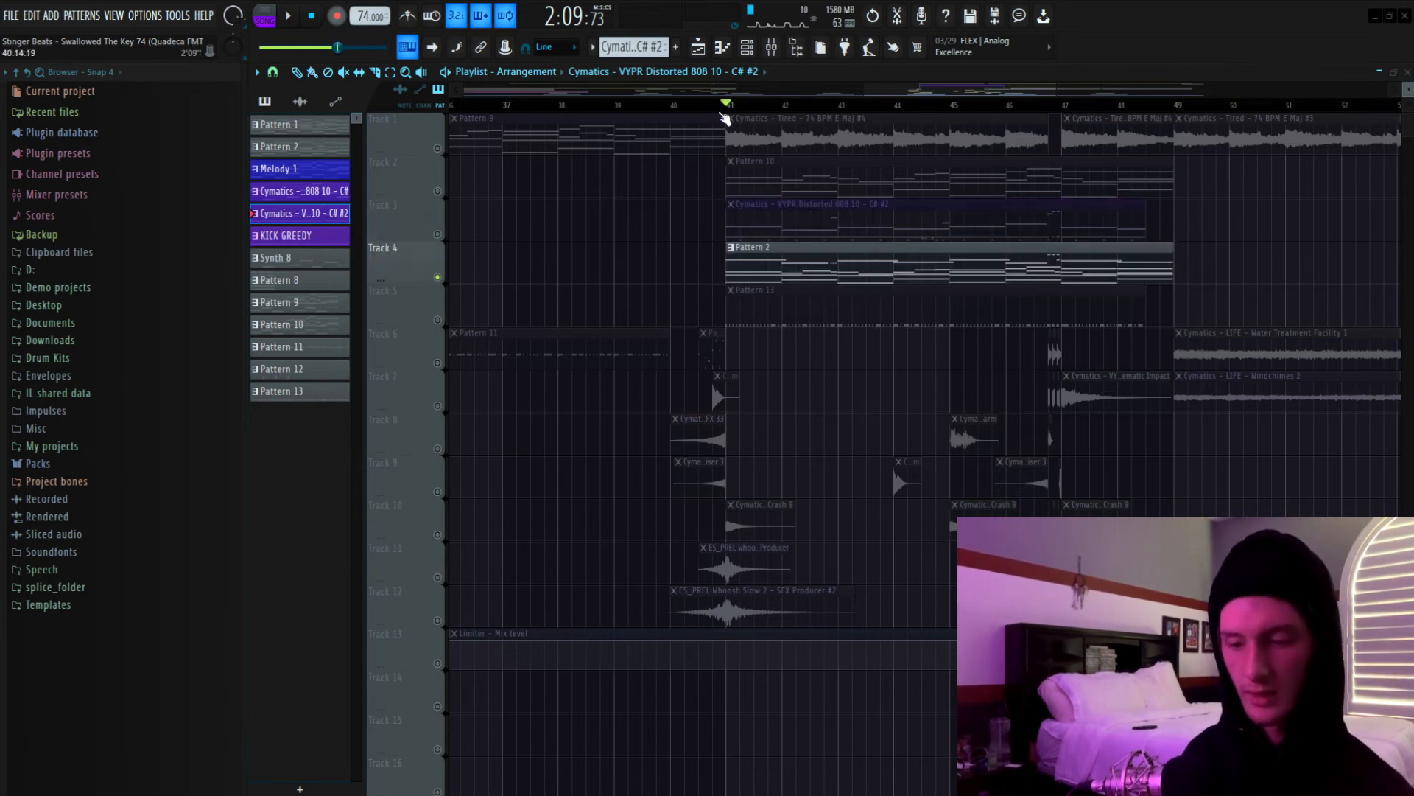
Solo Track 5, play its Pattern 13 clip from bar 41, and turn the solo back off.
scroll(767, 117, "left", 1)
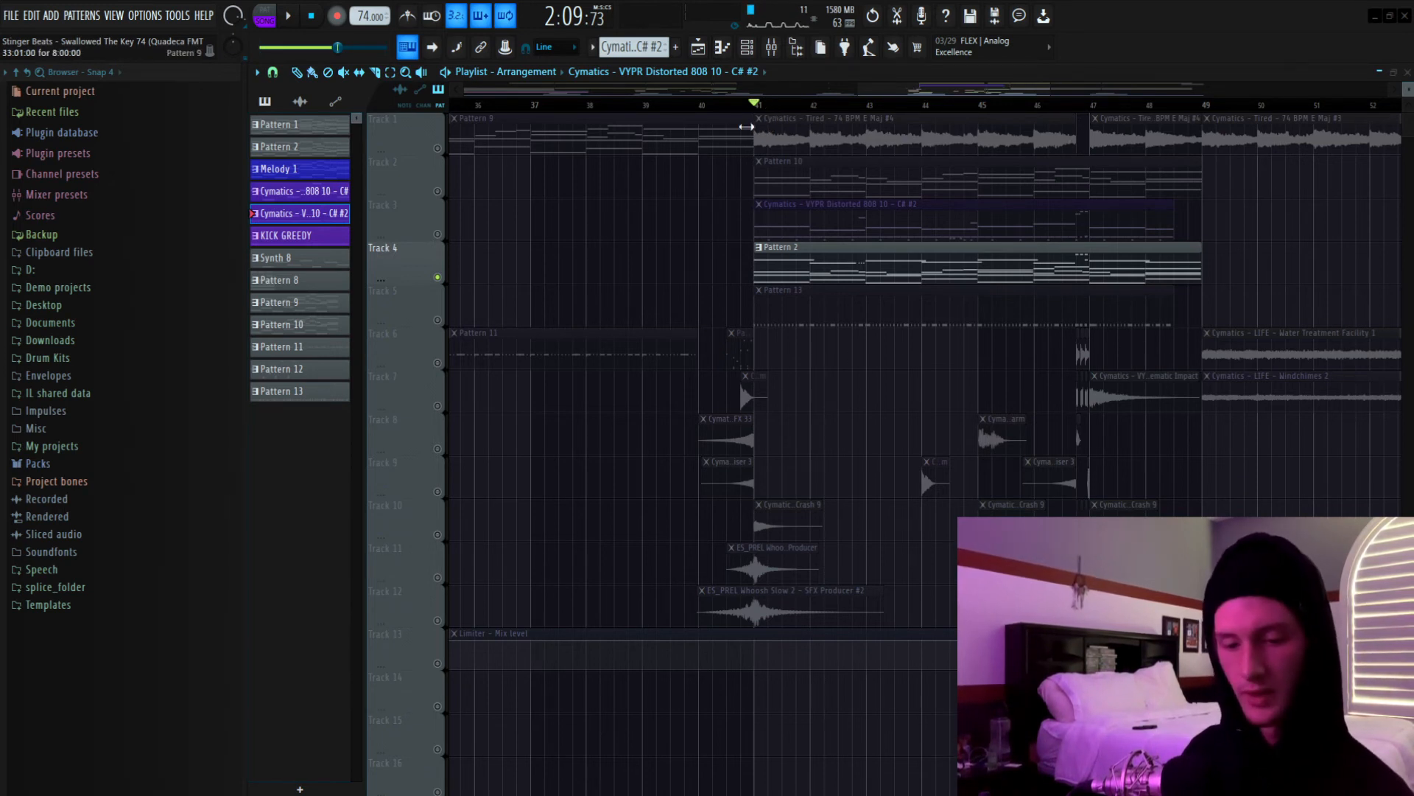
right_click(437, 320)
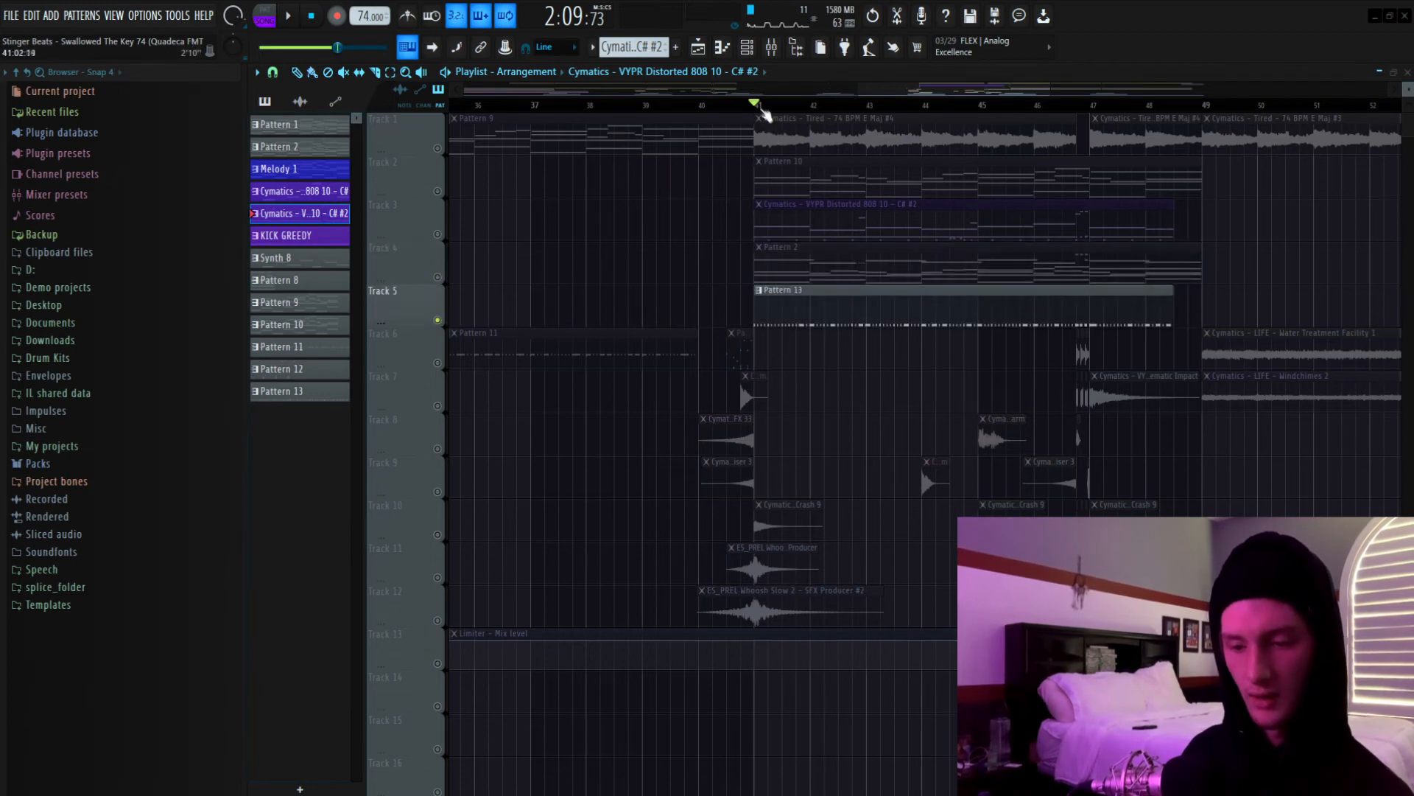
scroll(758, 105, "up", 2)
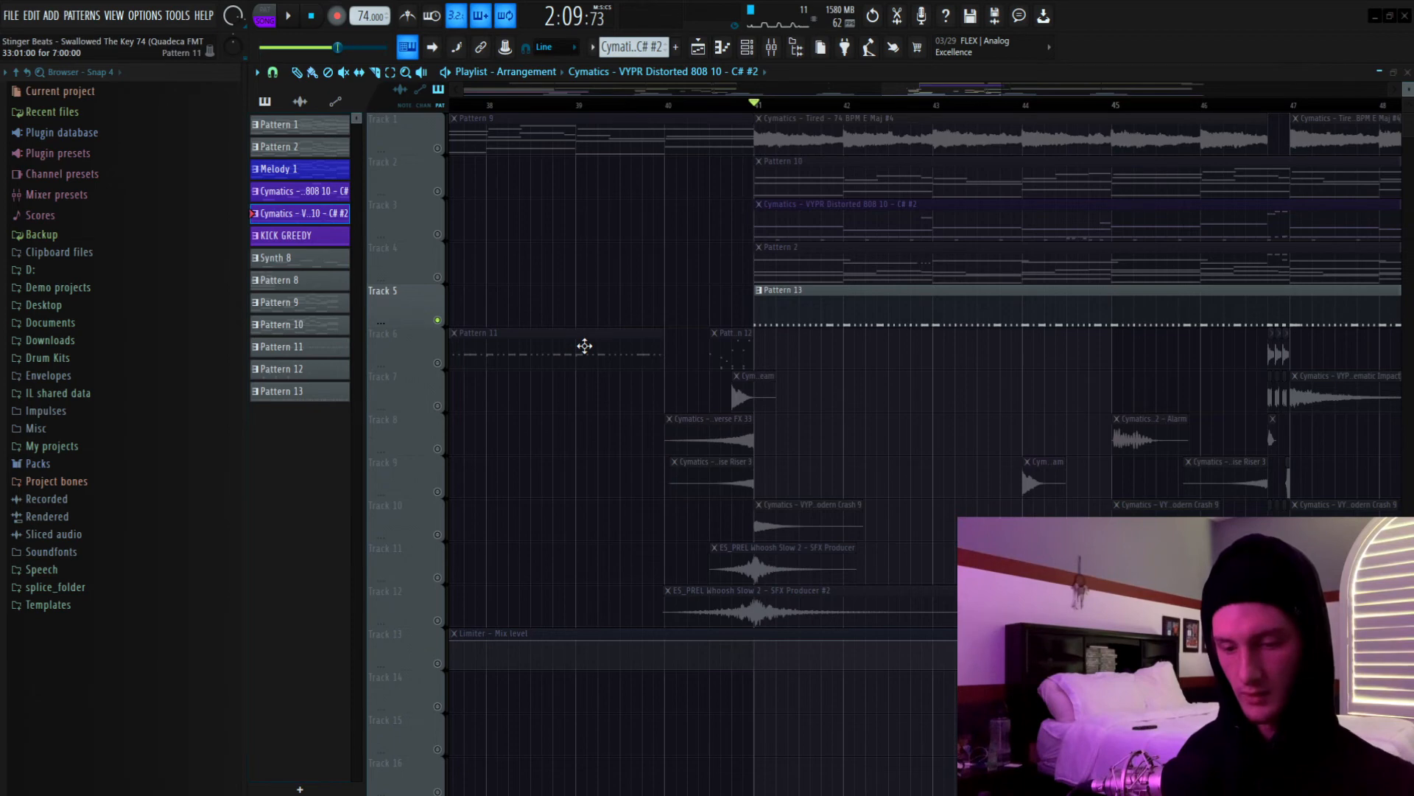
key("space")
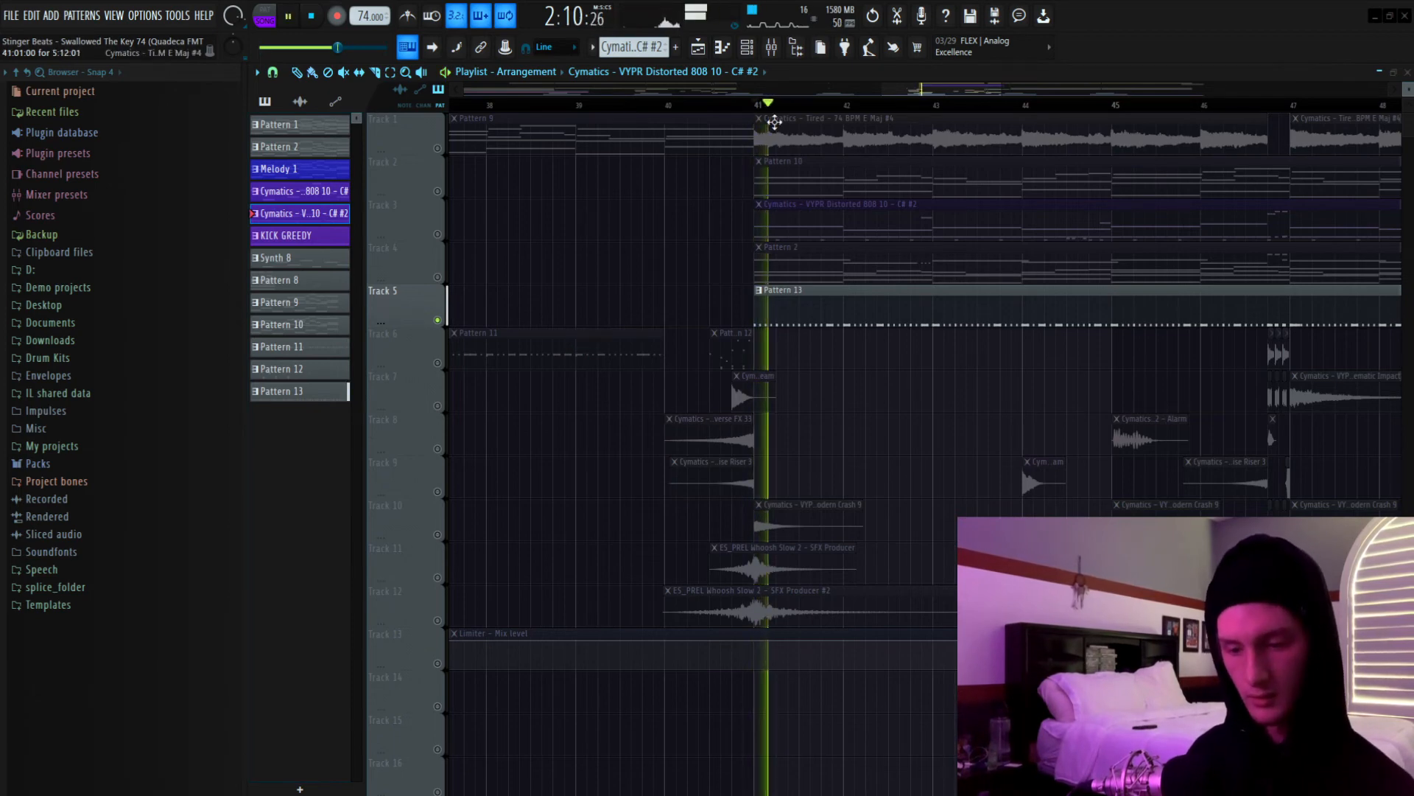
left_click_drag(962, 87, 982, 88)
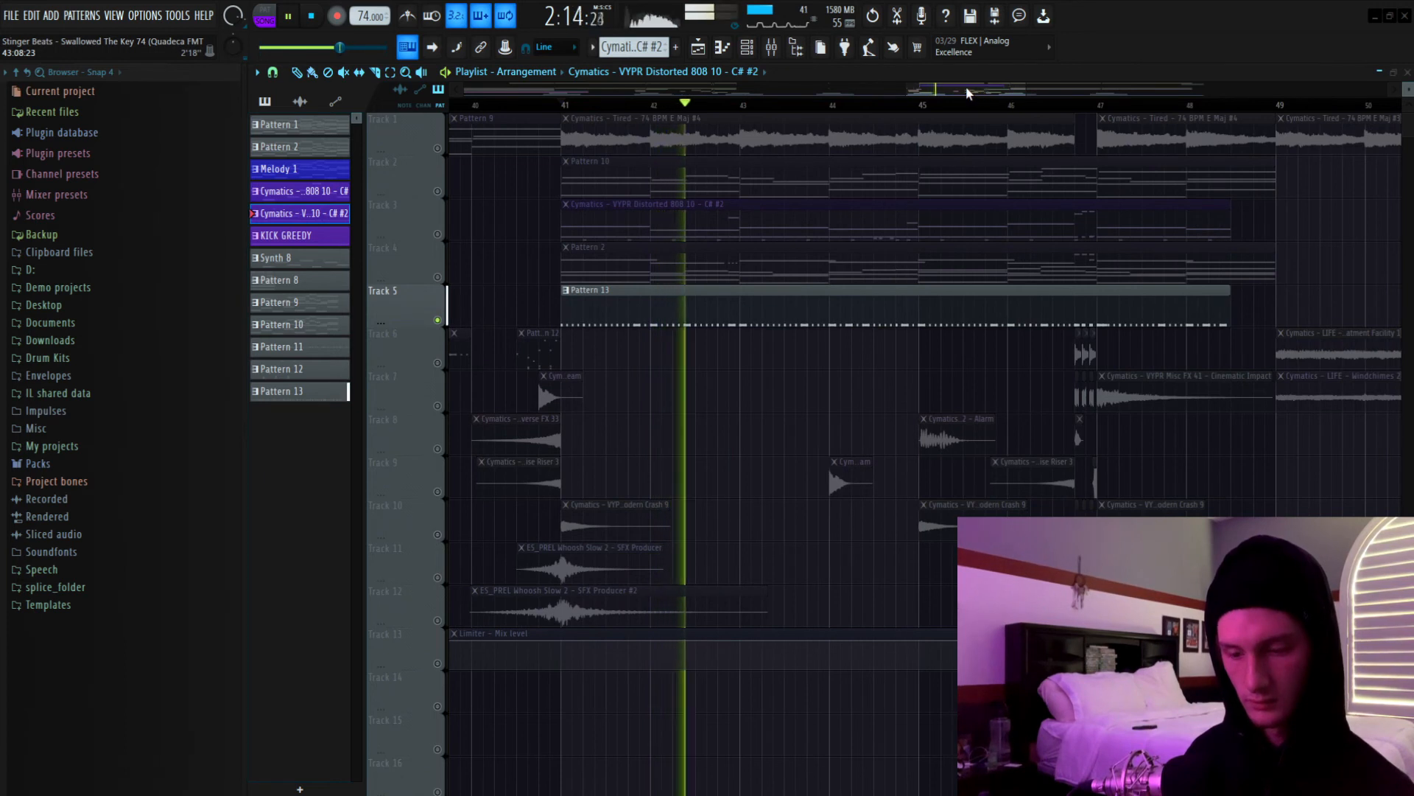
key("space")
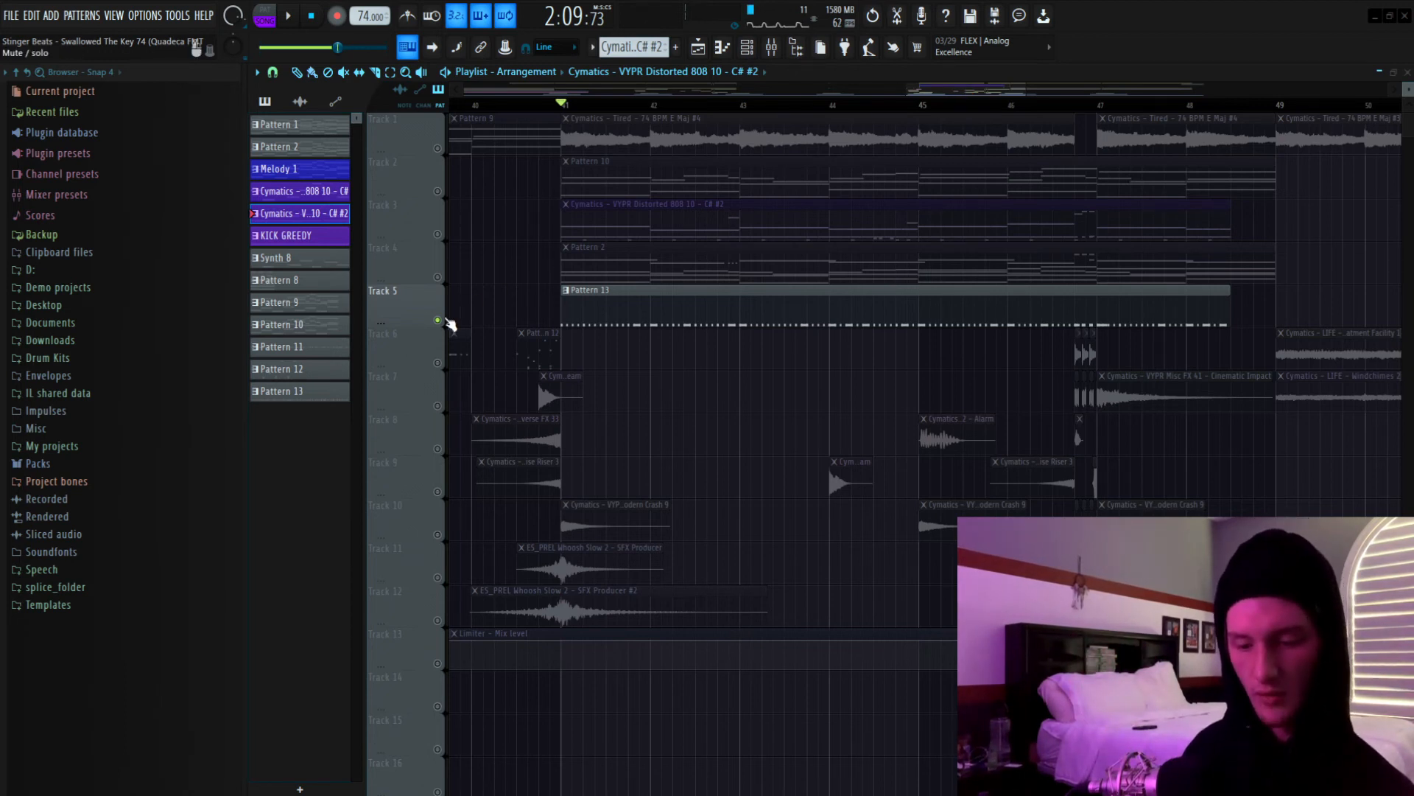
right_click(438, 319)
Select Pattern 9 from its clip on Track 1 and play the full arrangement from bar 40 into the next section.
scroll(526, 116, "down", 3)
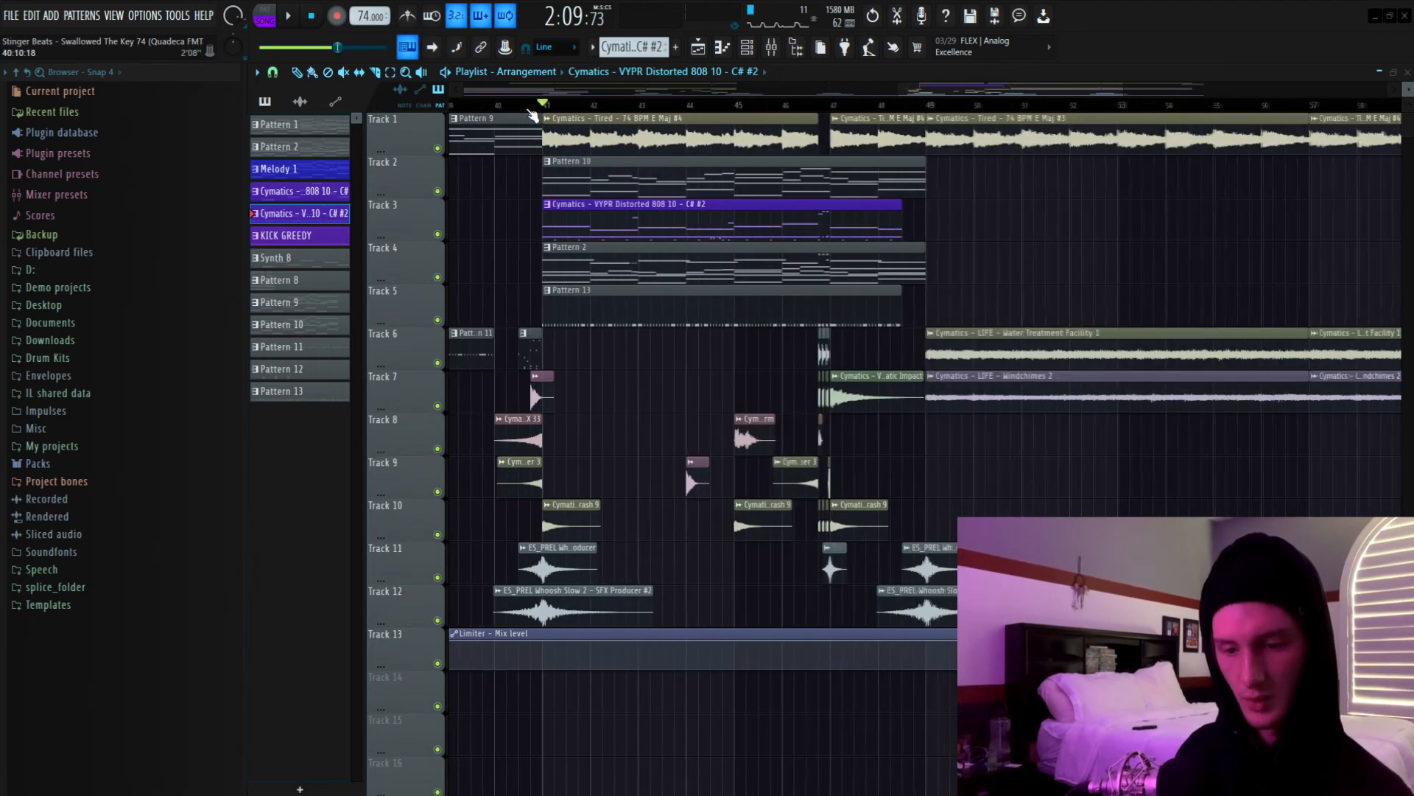
left_click(516, 117)
key("space")
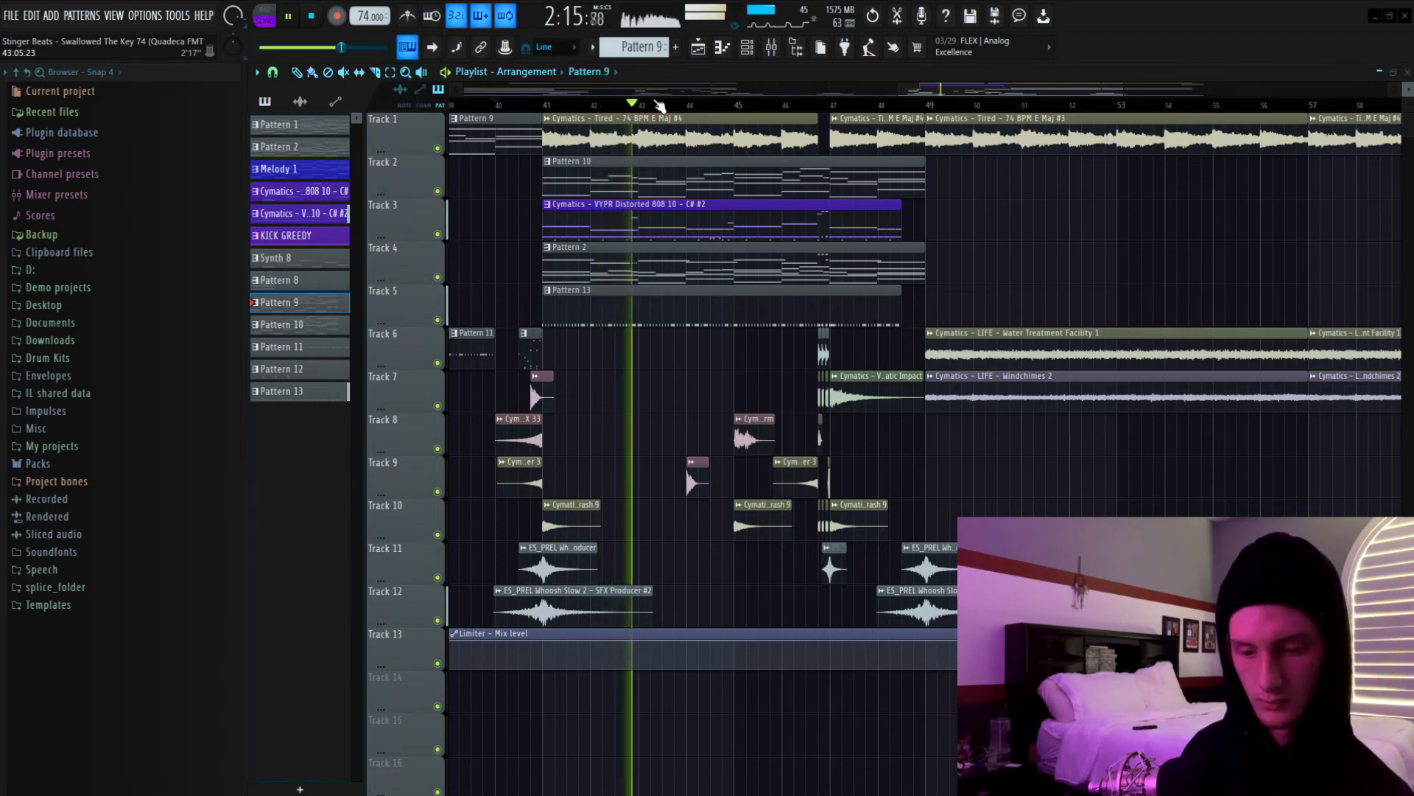
key("space")
Examine the transition effect clips on Tracks 6 to 11 between bars 44 and 47, highlighting the Cymatics - VYPR Misc FX 12 - Alarm clip.
scroll(660, 105, "down", 5)
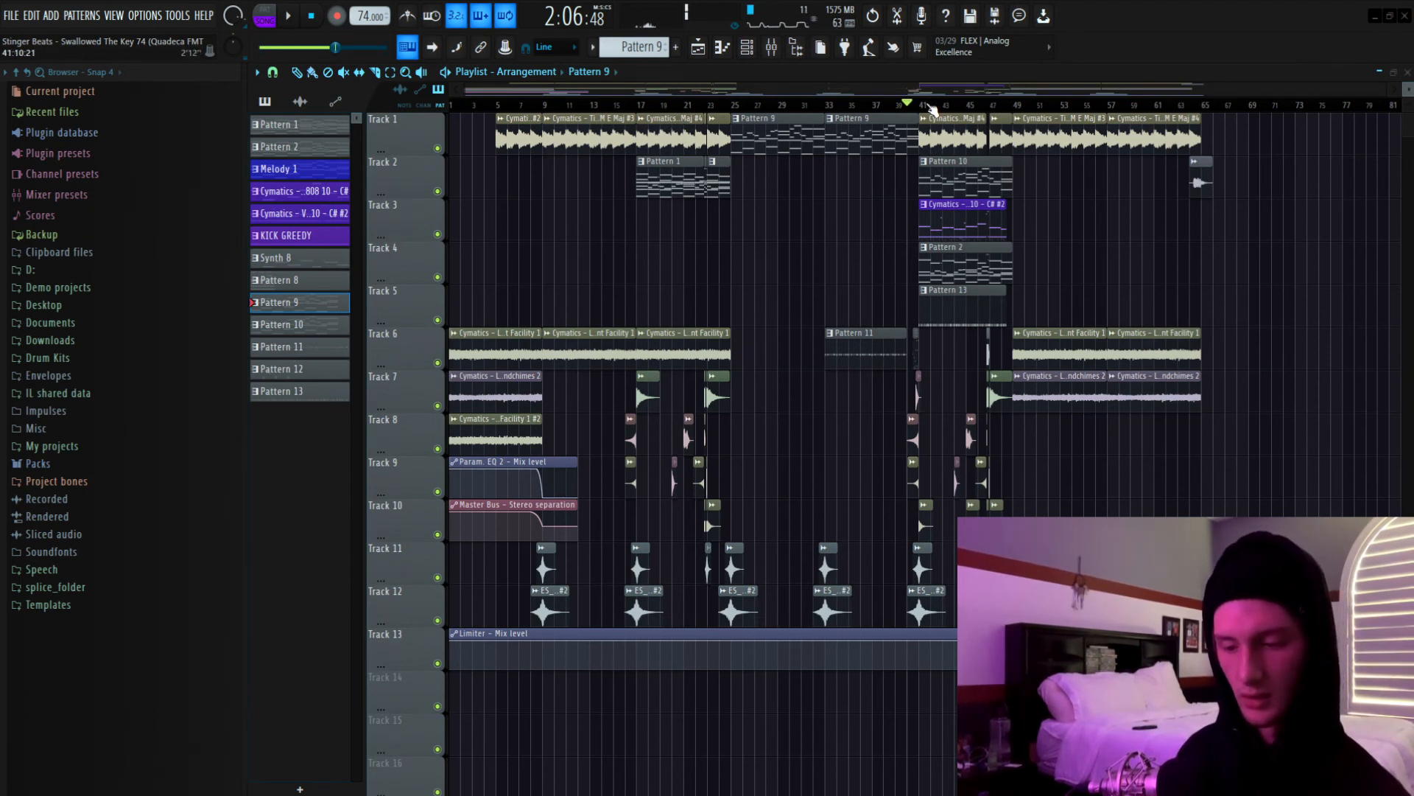
scroll(930, 107, "up", 5)
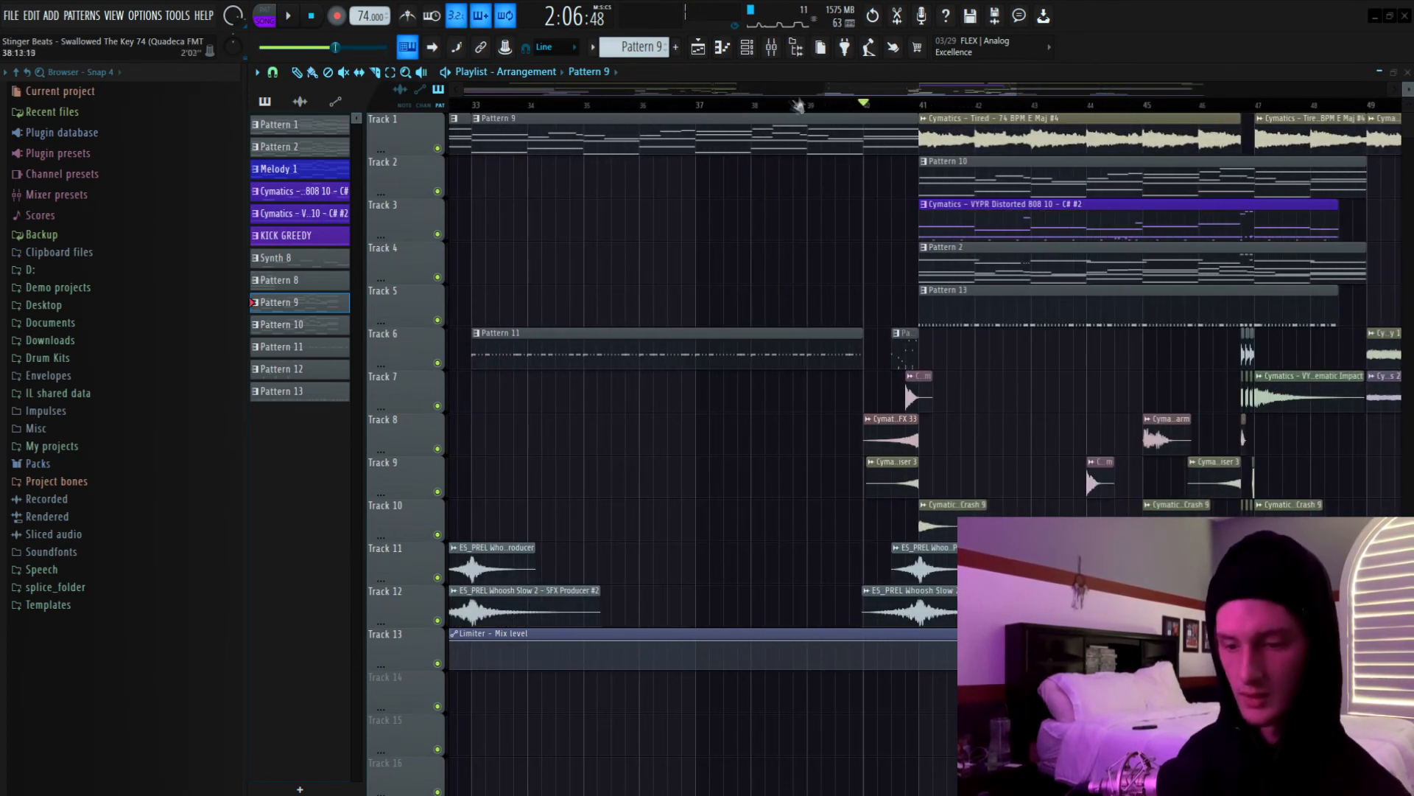
left_click_drag(869, 94, 971, 93)
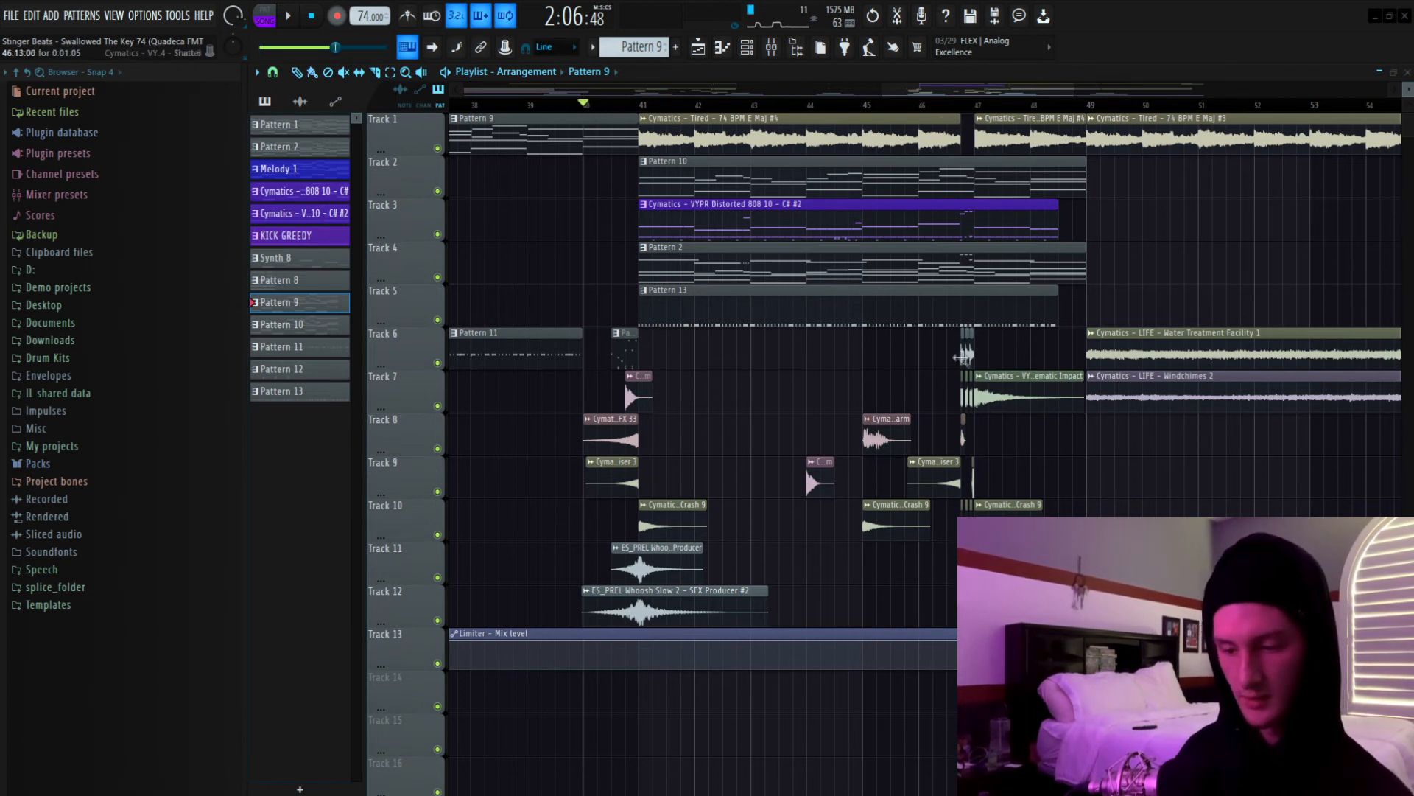
left_click_drag(960, 347, 1028, 561)
left_click_drag(810, 371, 906, 549)
left_click_drag(830, 330, 896, 467)
left_click_drag(840, 390, 861, 473)
left_click_drag(875, 387, 892, 423)
scroll(931, 103, "up", 3)
left_click_drag(959, 89, 973, 89)
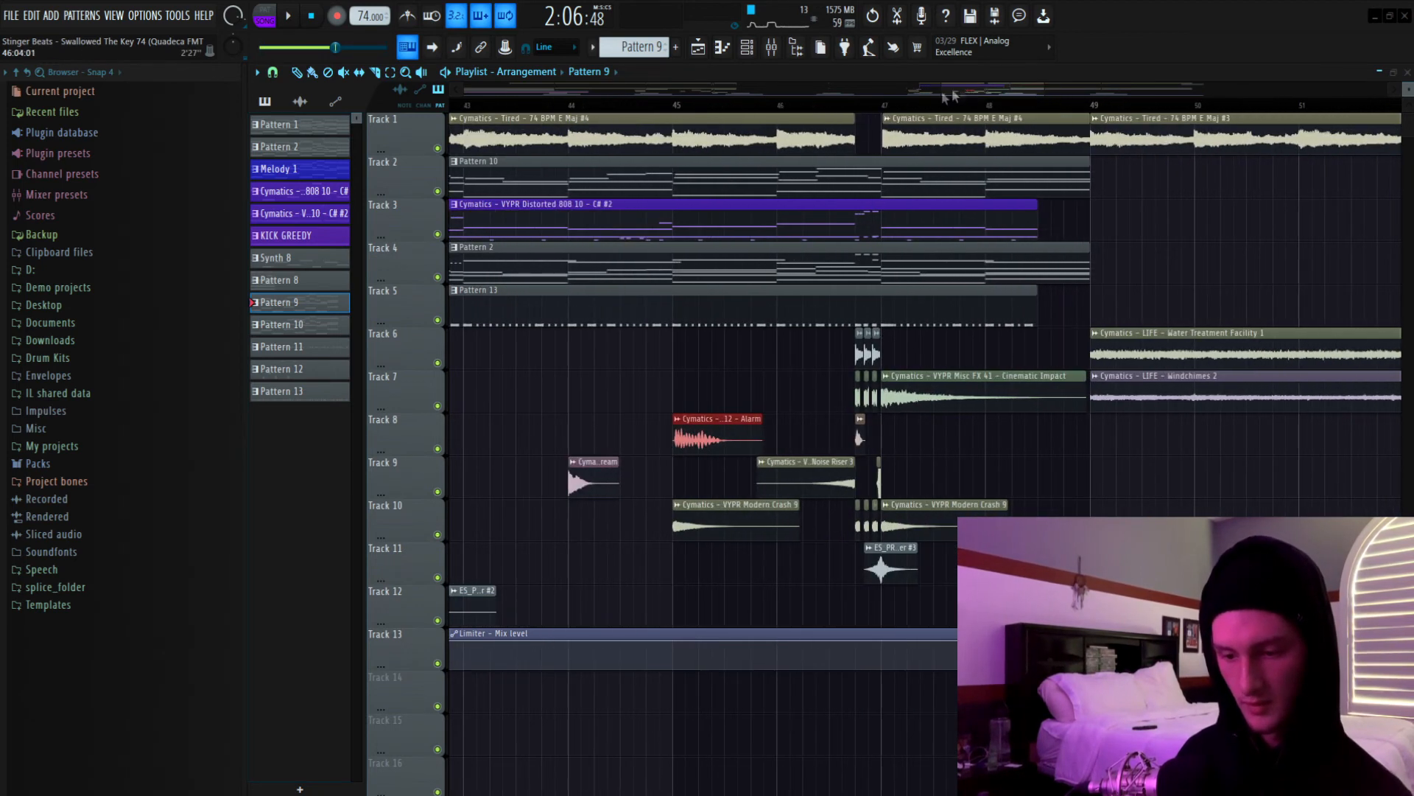
Solo Track 3 and play the distorted 808 clip from the start of the melody break just before bar 47.
scroll(864, 111, "up", 1)
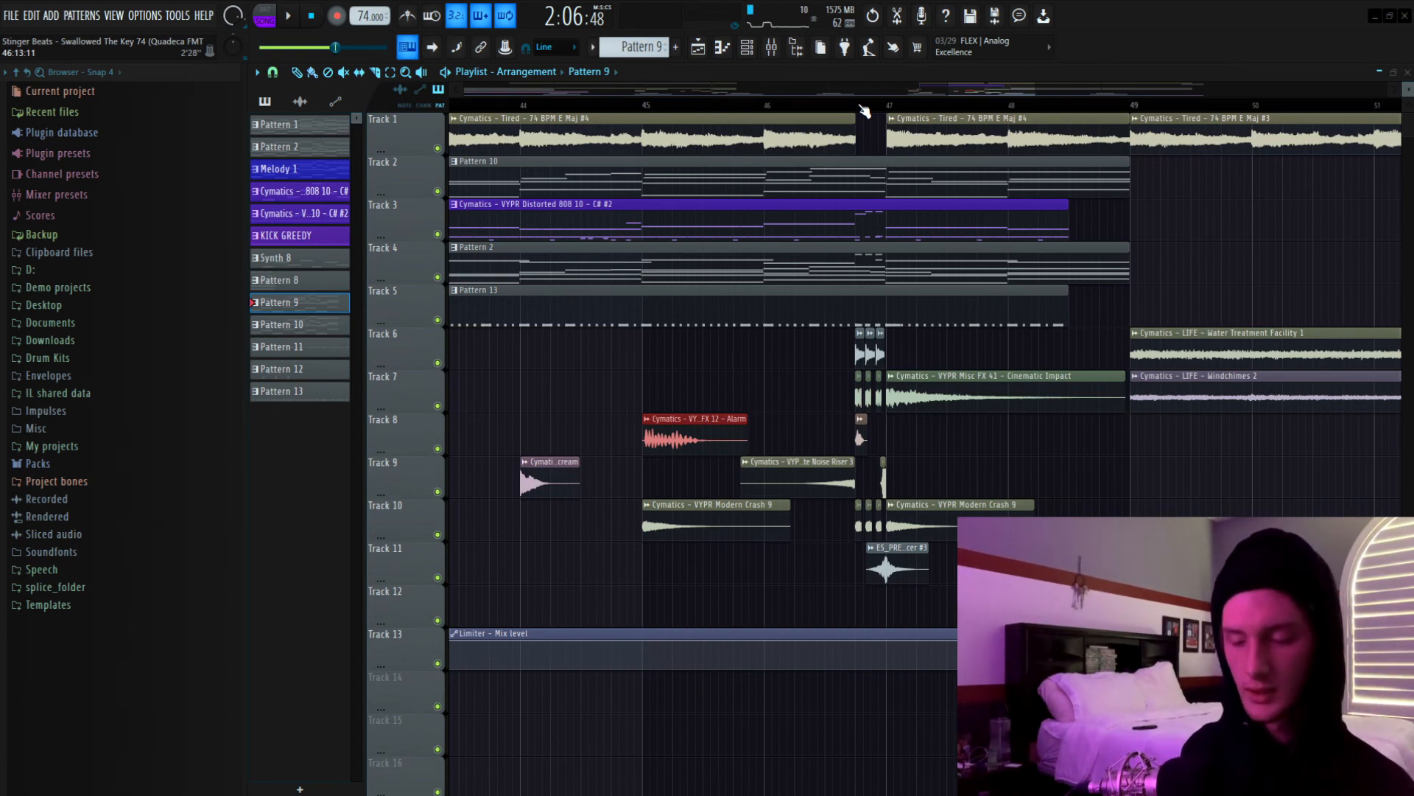
scroll(865, 110, "up", 1)
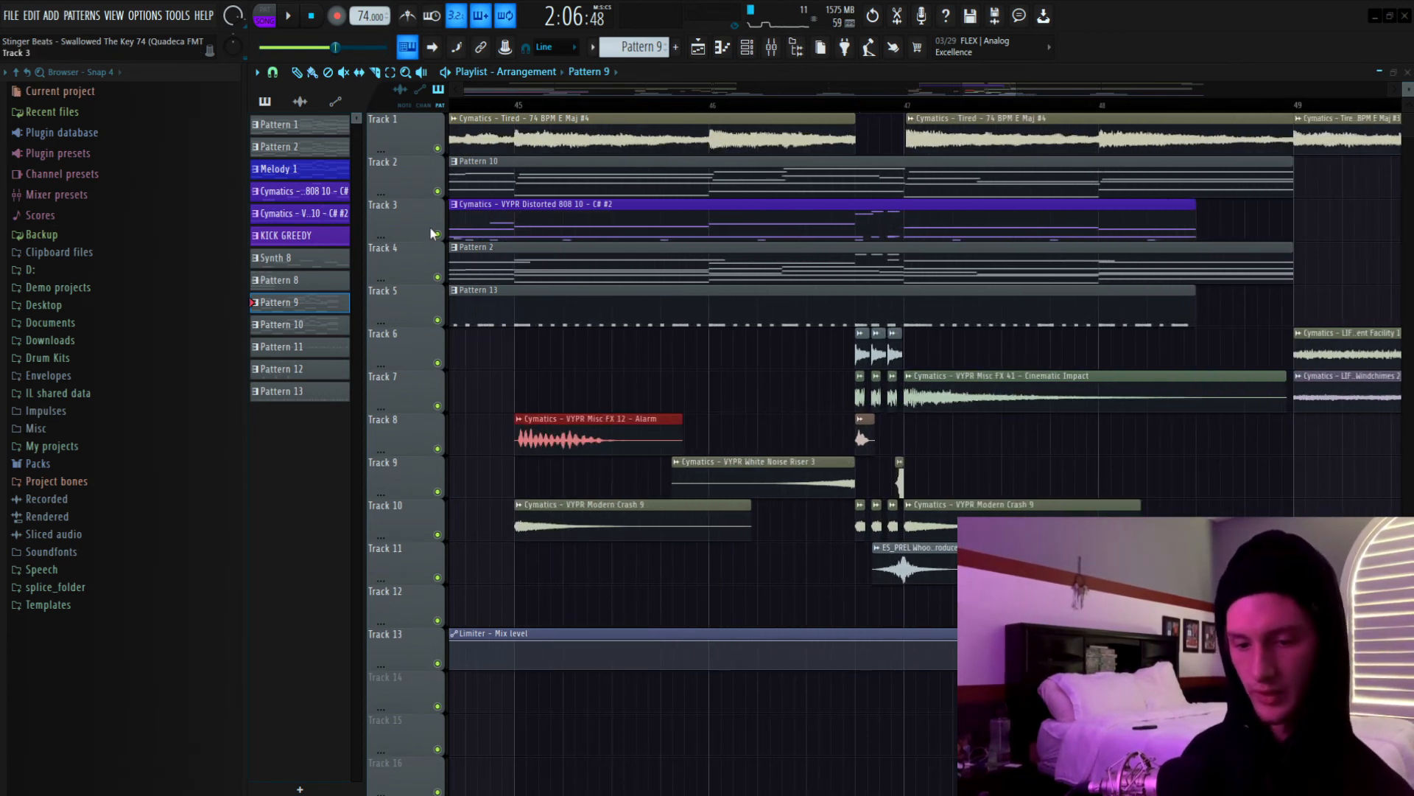
right_click(437, 234)
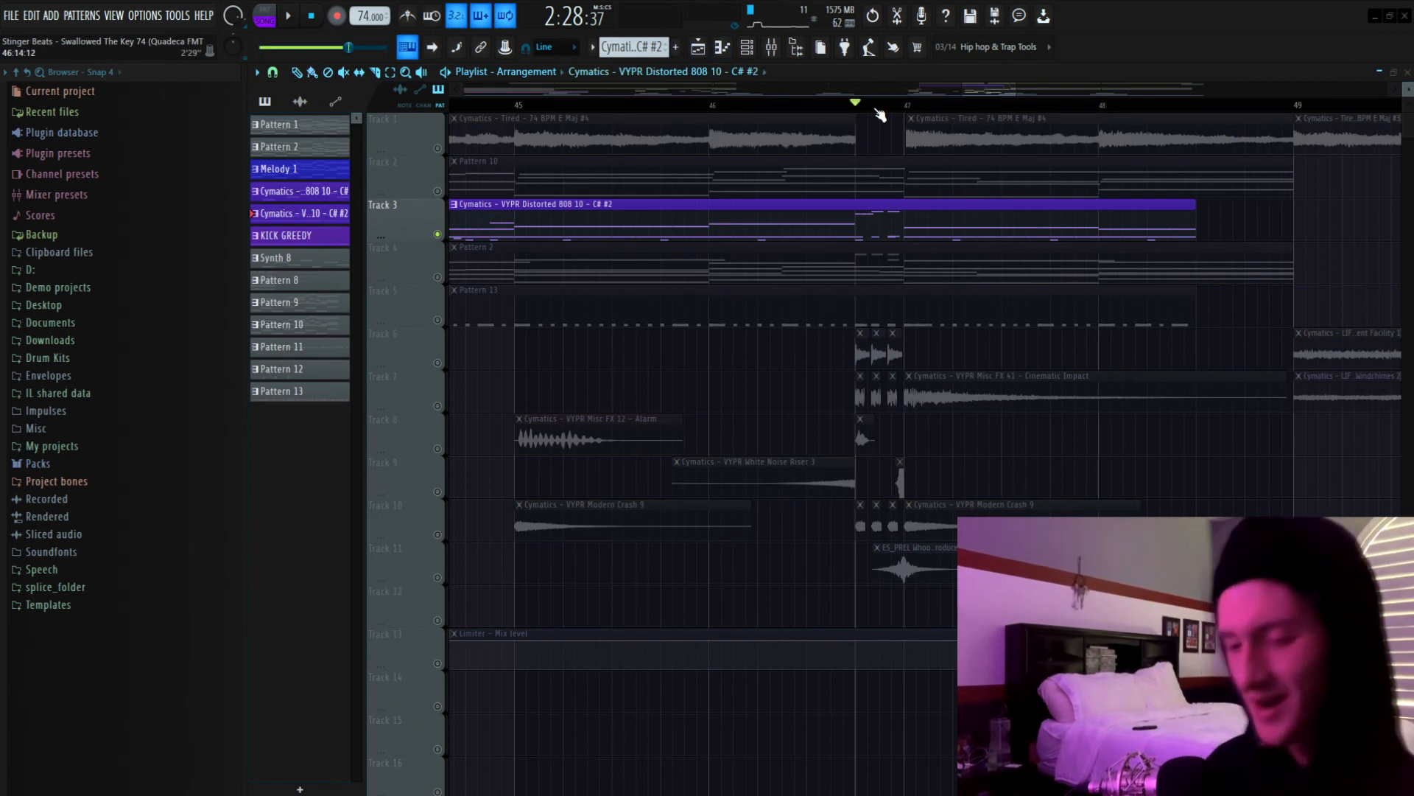
key("space")
key("space")
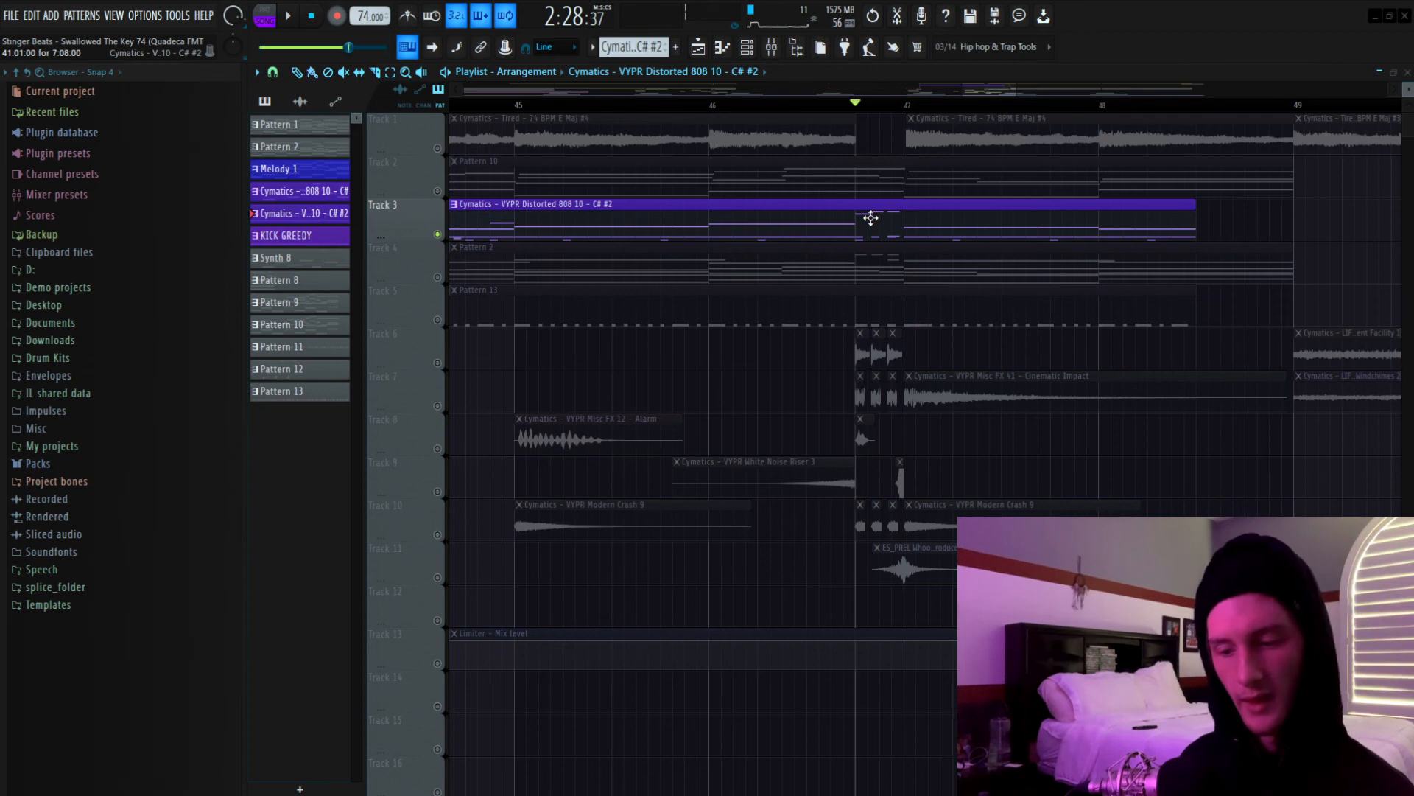
Inspect the distorted 808's notes in the piano roll, select the short low note just before bar 7, and return to the playlist.
left_click(872, 218)
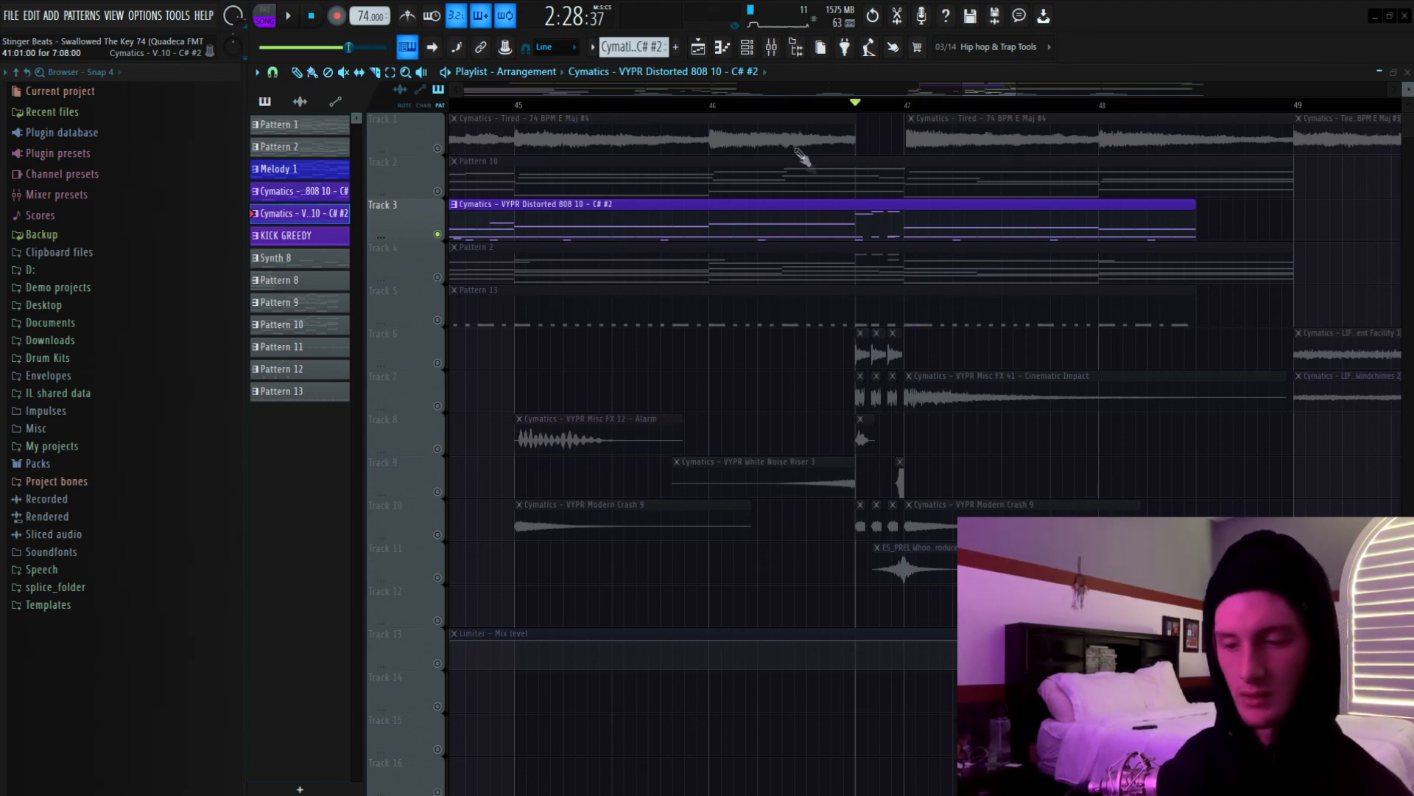
key("F6")
key("F7")
scroll(837, 86, "down", 5)
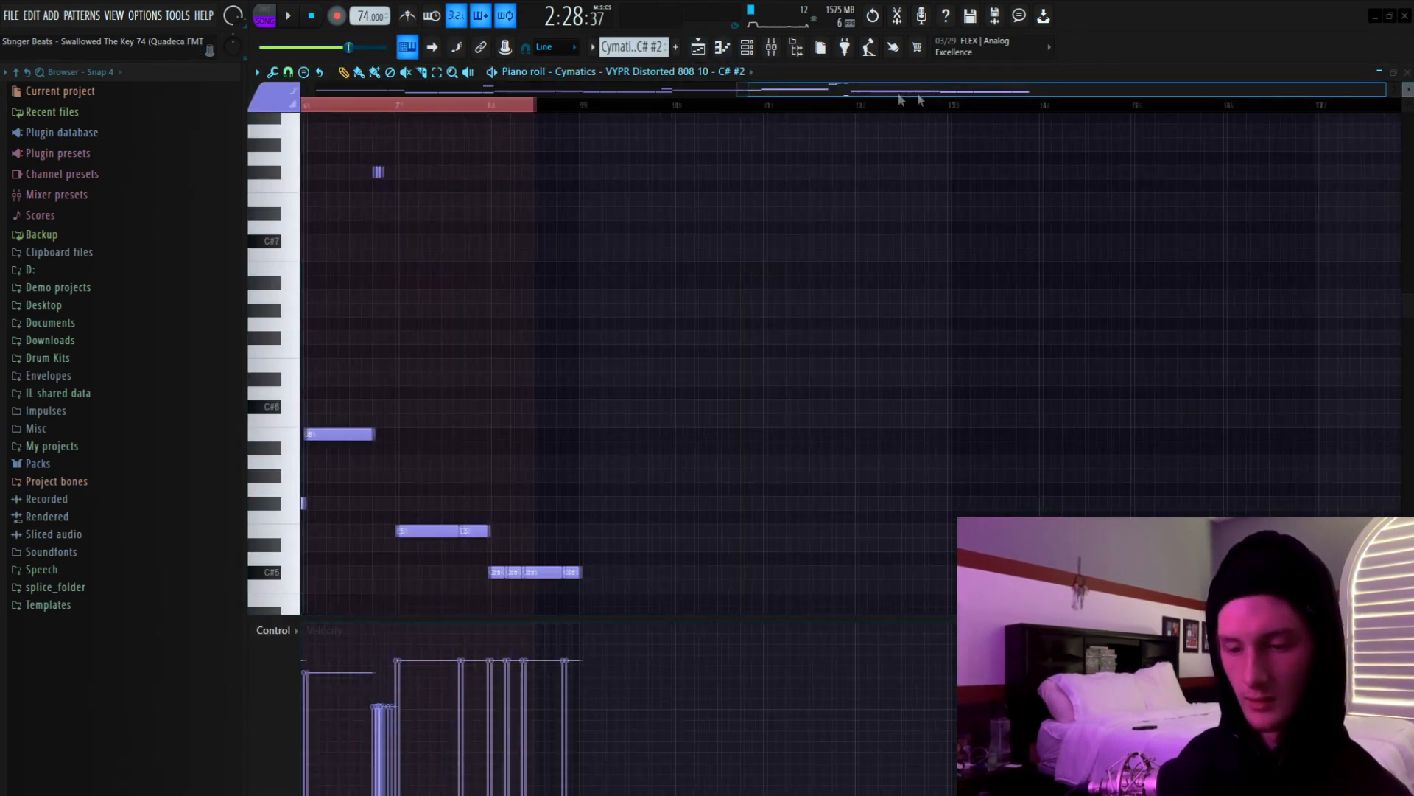
left_click_drag(944, 94, 648, 131)
scroll(685, 156, "up", 4)
right_click(717, 177, "ctrl")
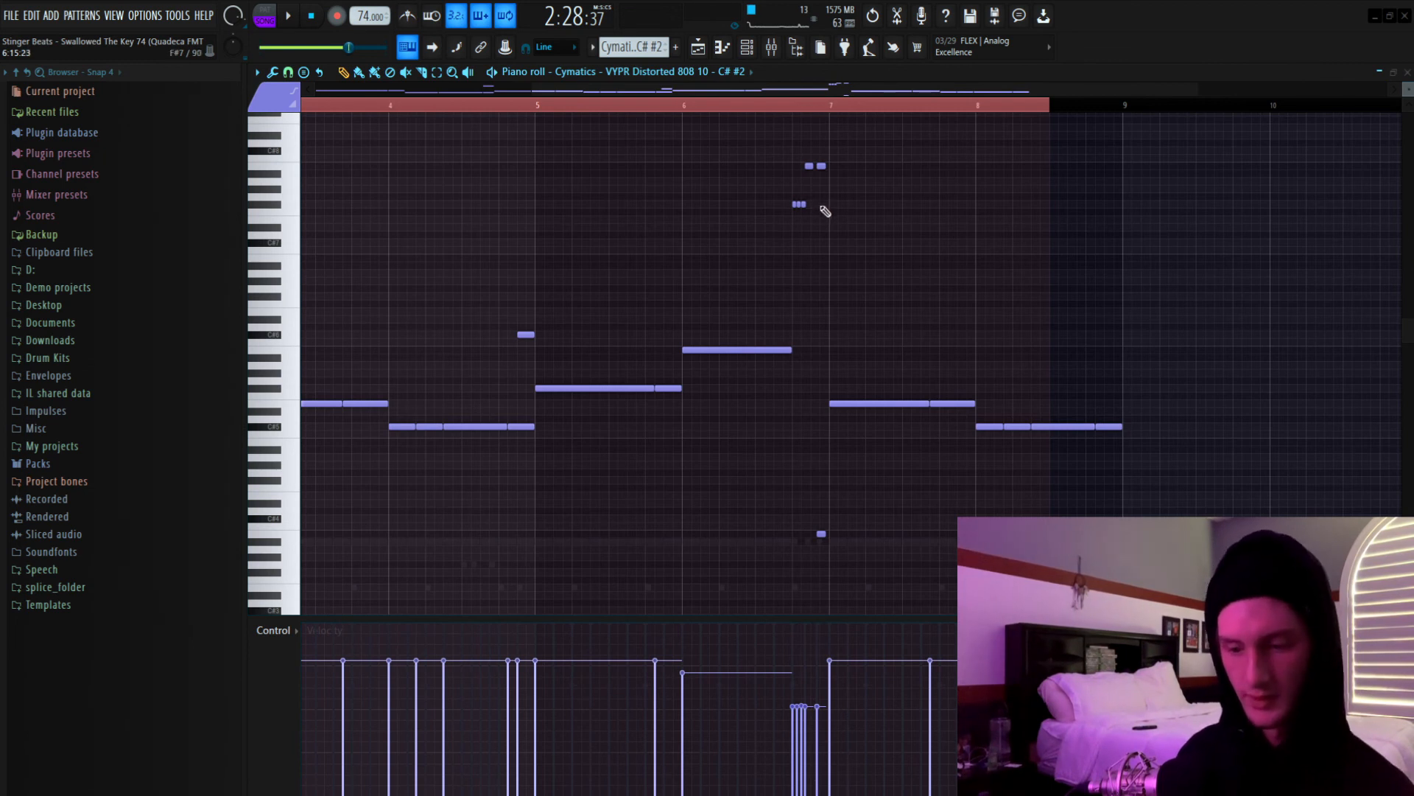
left_click_drag(800, 156, 838, 175)
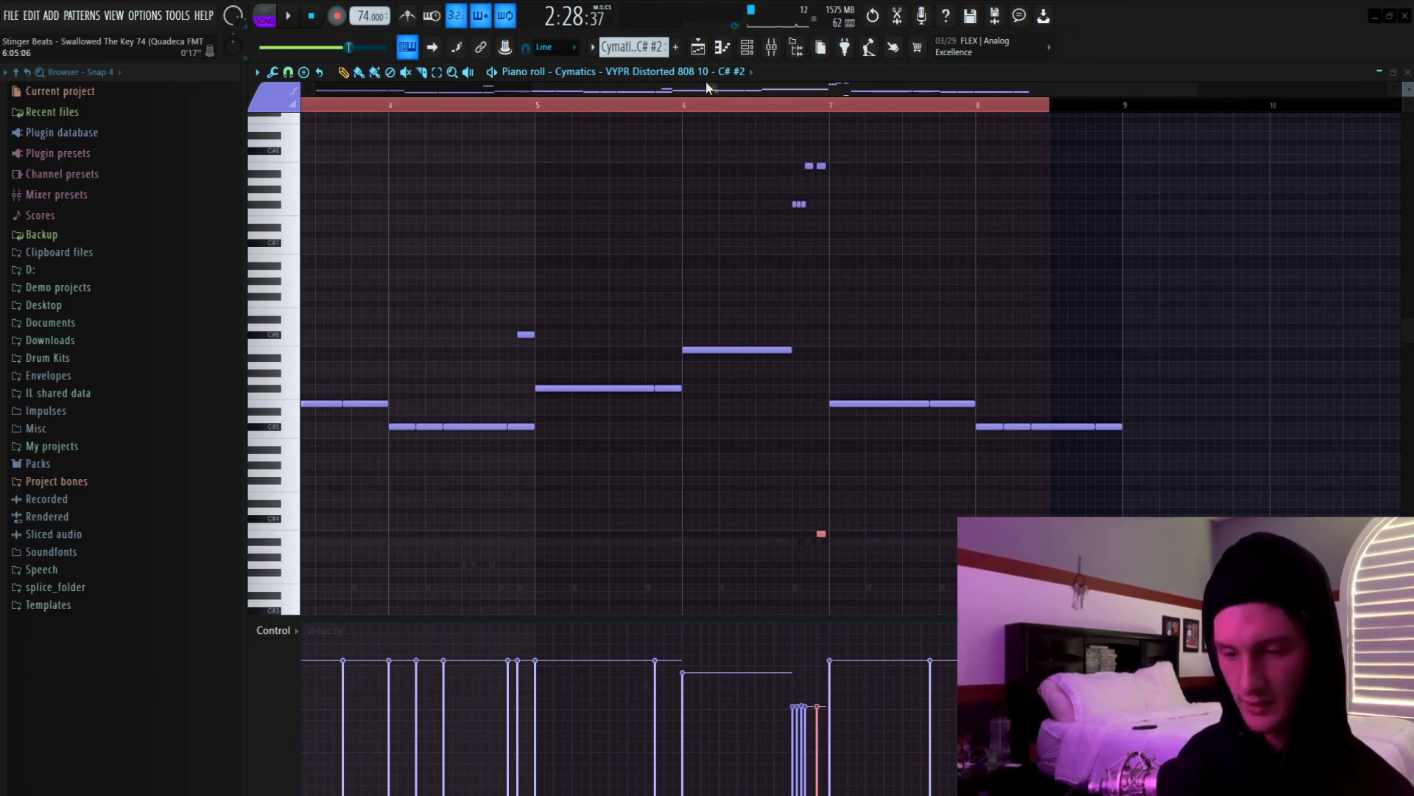
key("F5")
Play the break before bar 47 with Track 4's Pattern 2 soloed and again with Track 5's Pattern 13 soloed.
right_click(439, 277)
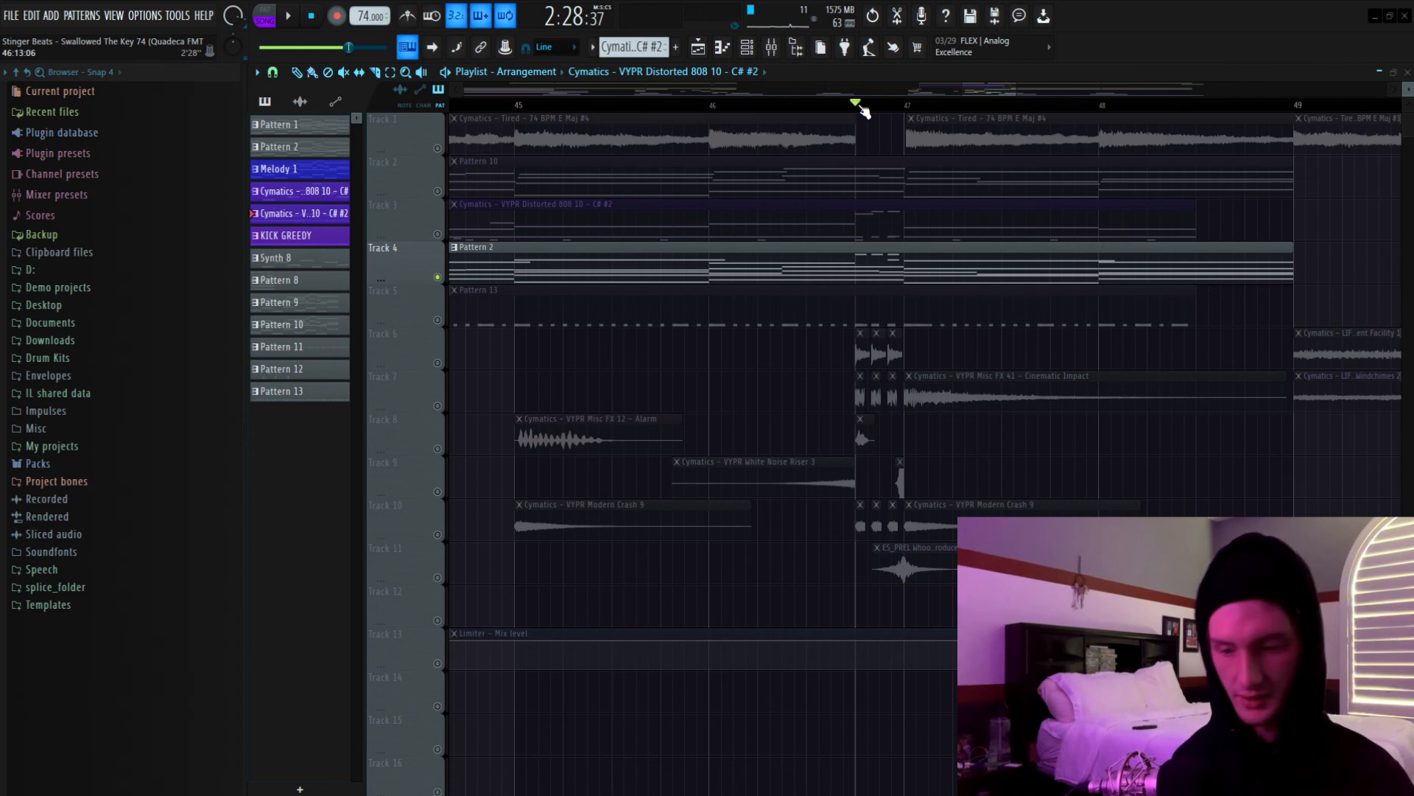
key("space")
key("space")
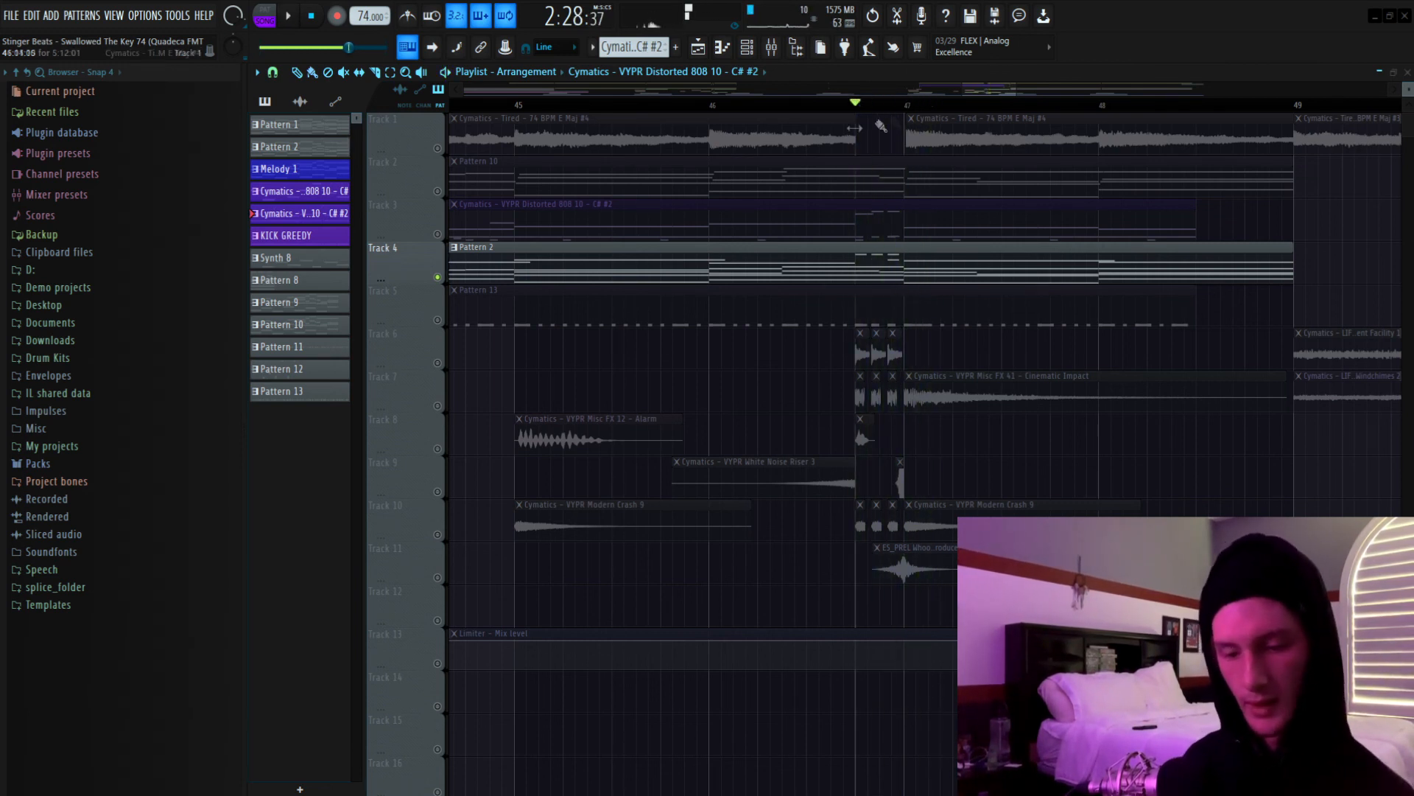
right_click(437, 321)
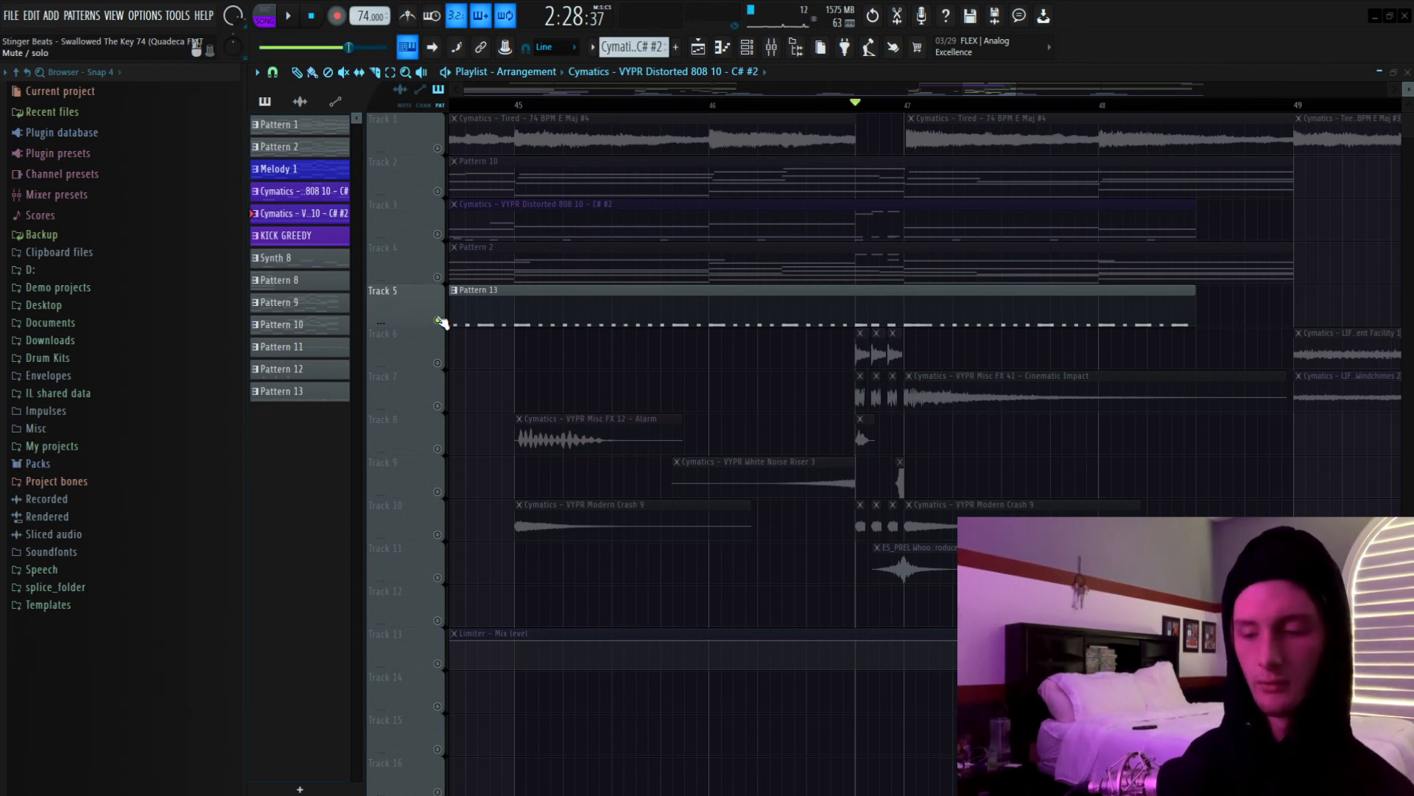
key("space")
key("space")
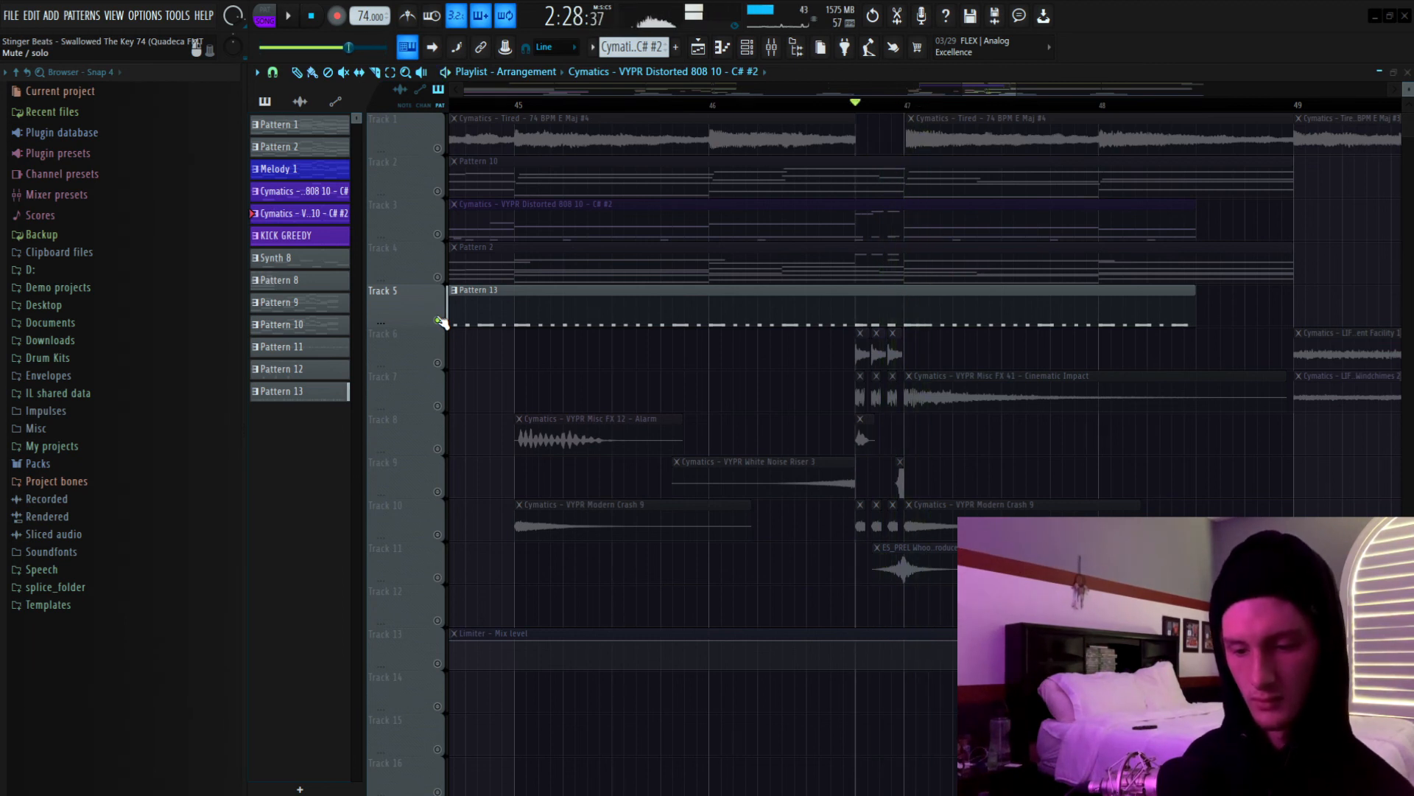
Solo Track 6 and play its three short audio clips in the break before bar 47.
right_click(438, 362)
scroll(868, 105, "up", 4)
scroll(872, 108, "down", 4)
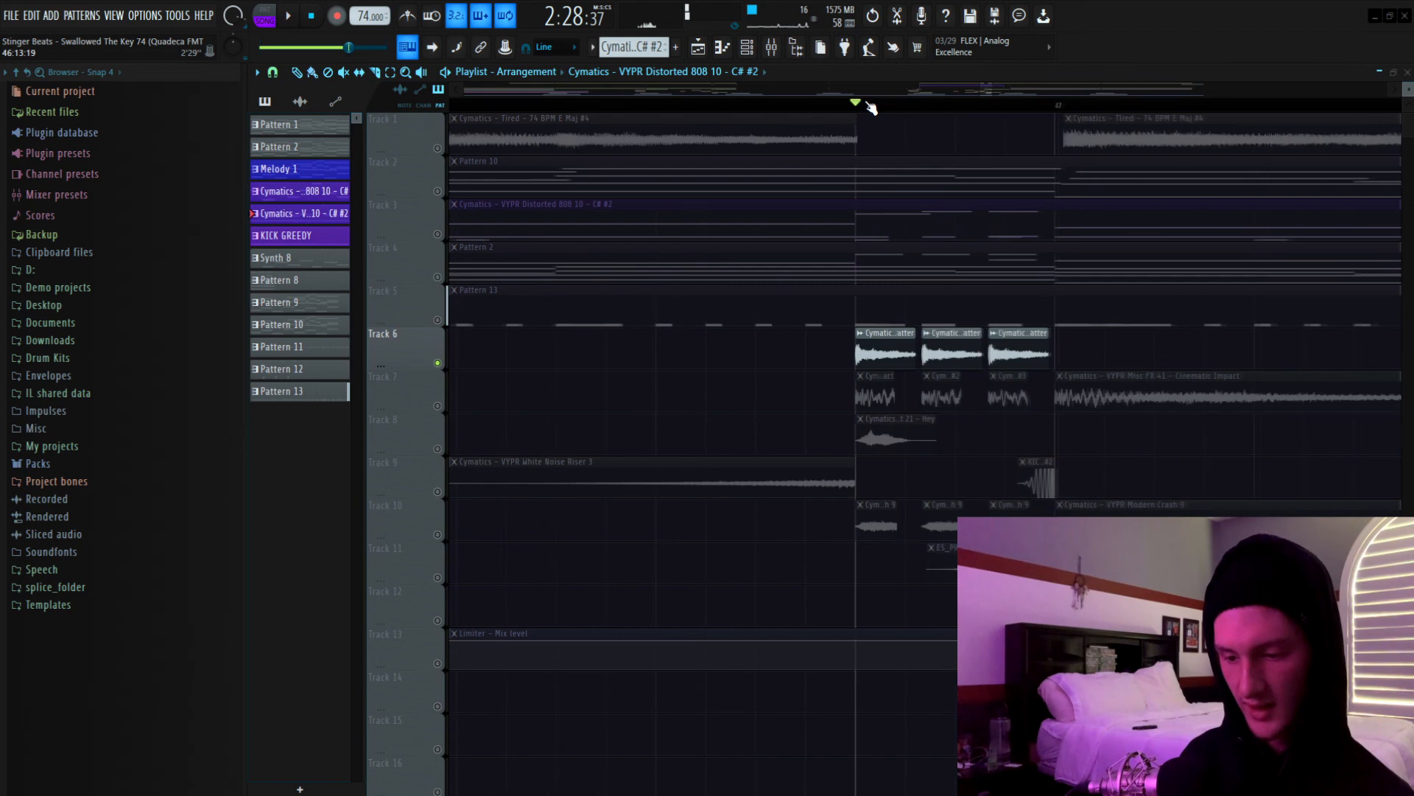
scroll(870, 107, "up", 4)
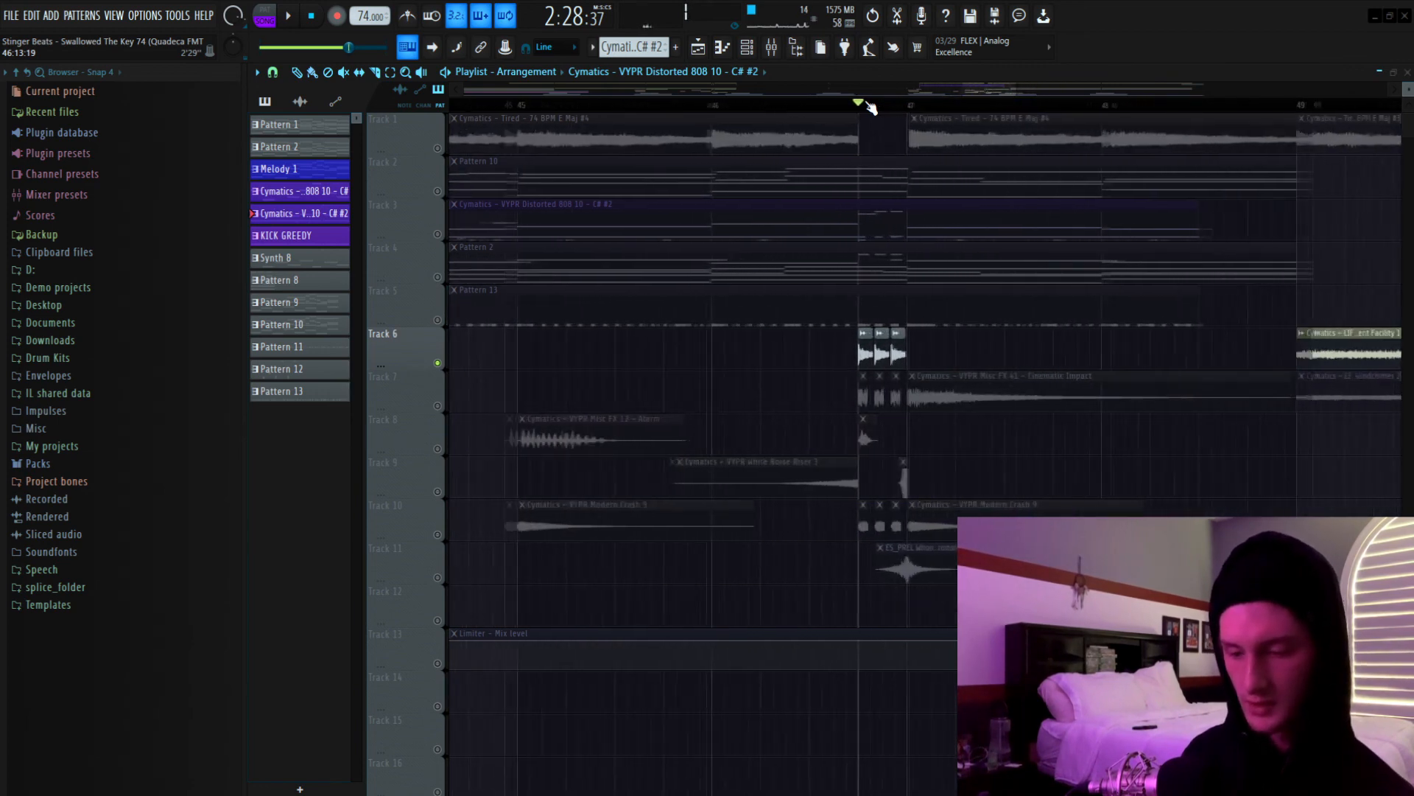
key("space")
key("space")
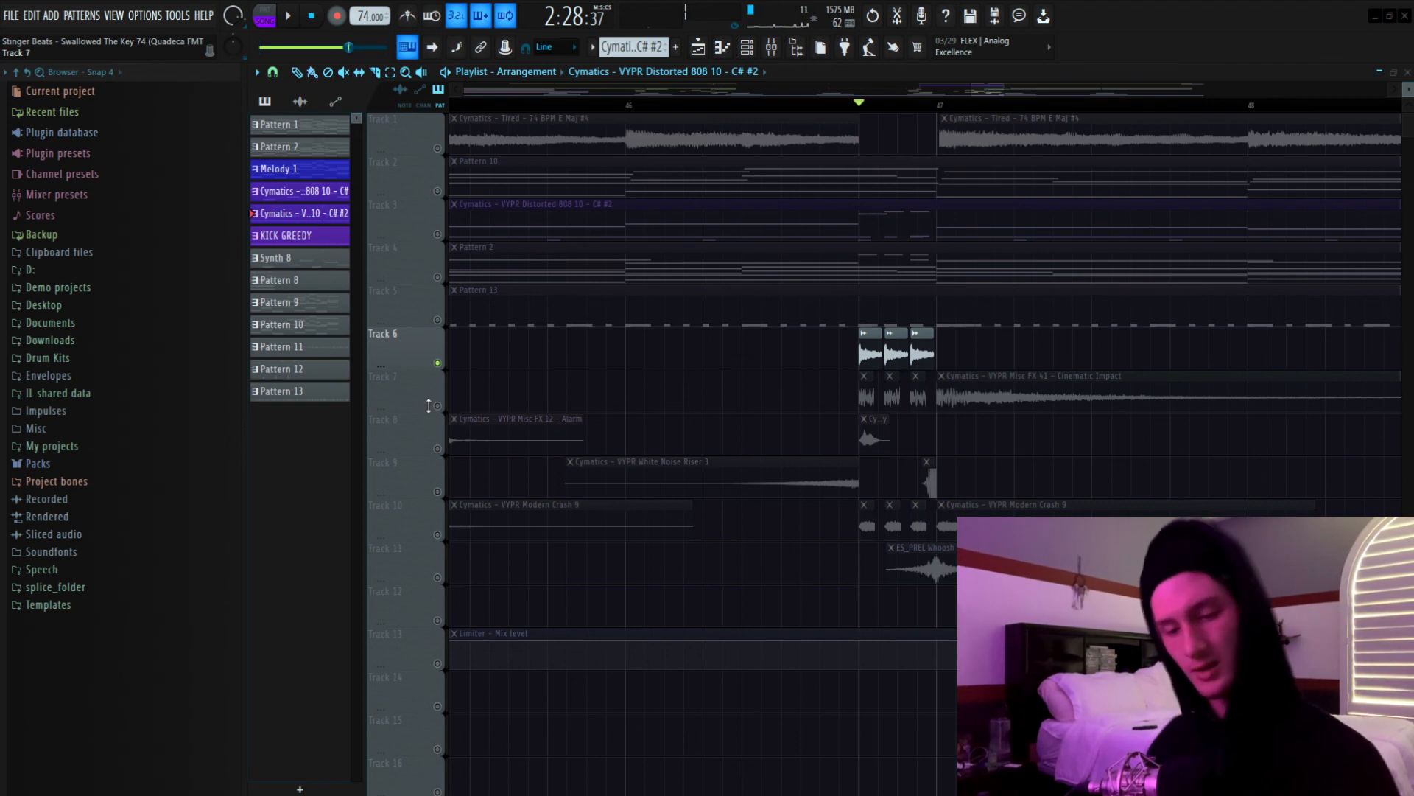
Solo the effect tracks from Track 7 to Track 11 one after another, and turn the solo off to restore all tracks.
left_click(442, 406)
left_click(438, 452)
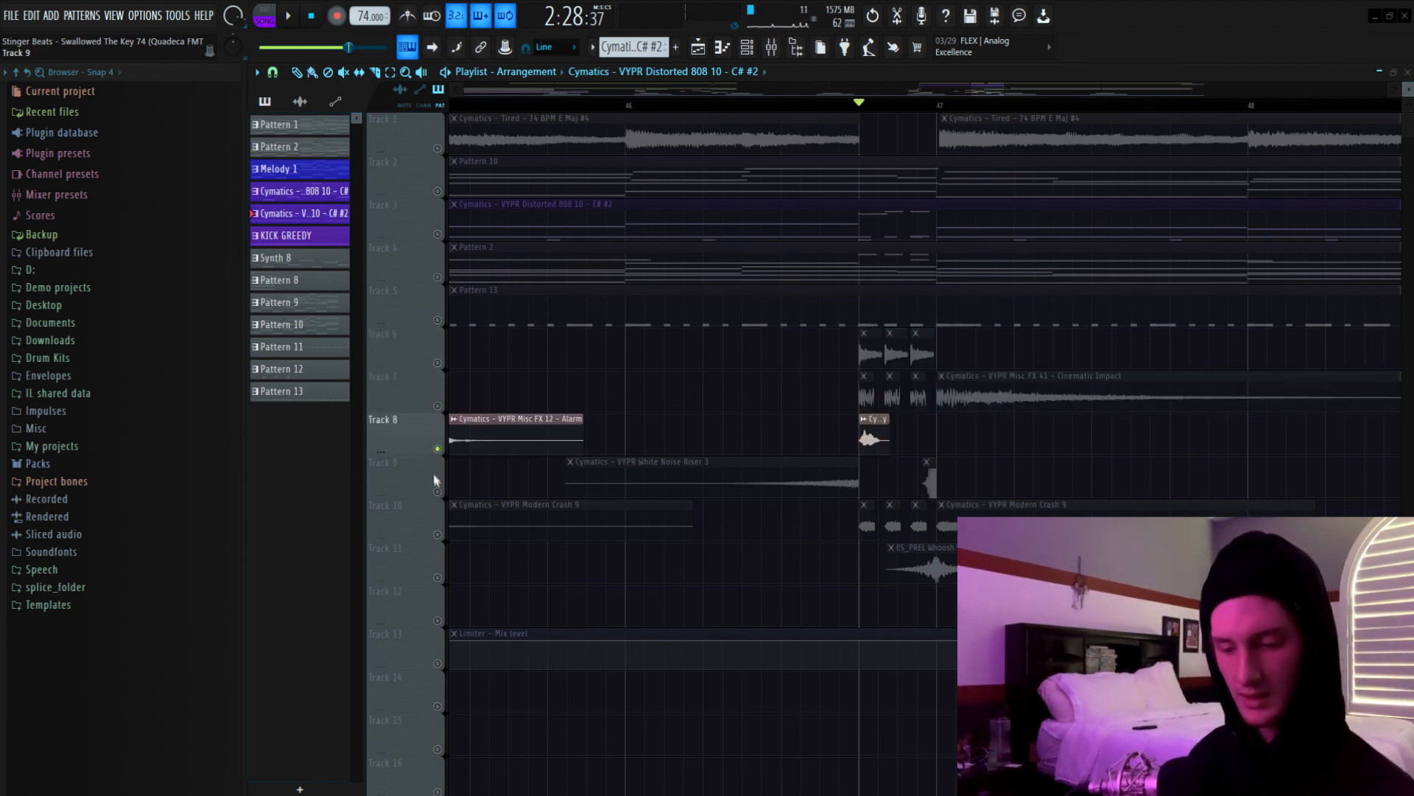
left_click(433, 471)
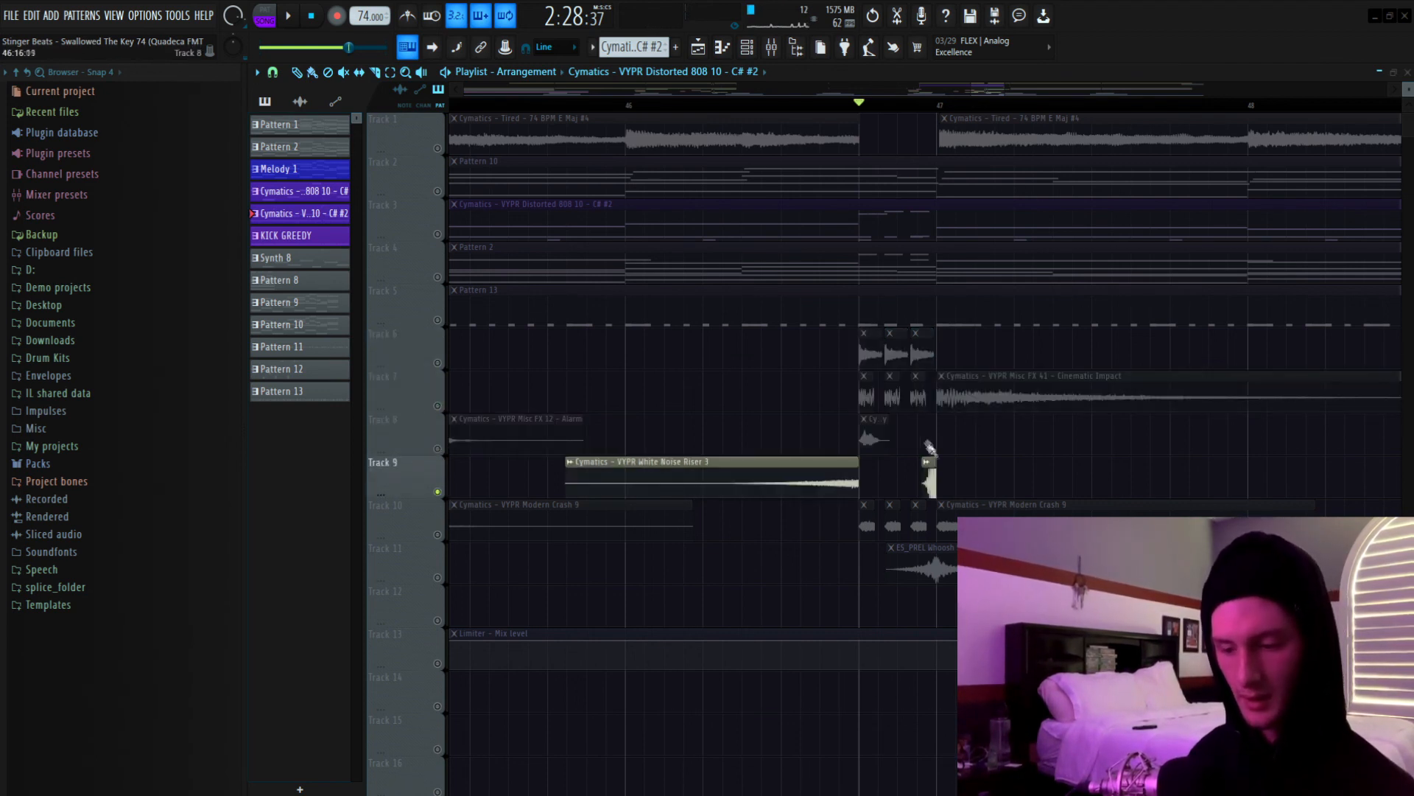
left_click(443, 536)
left_click(437, 578)
left_click(437, 578)
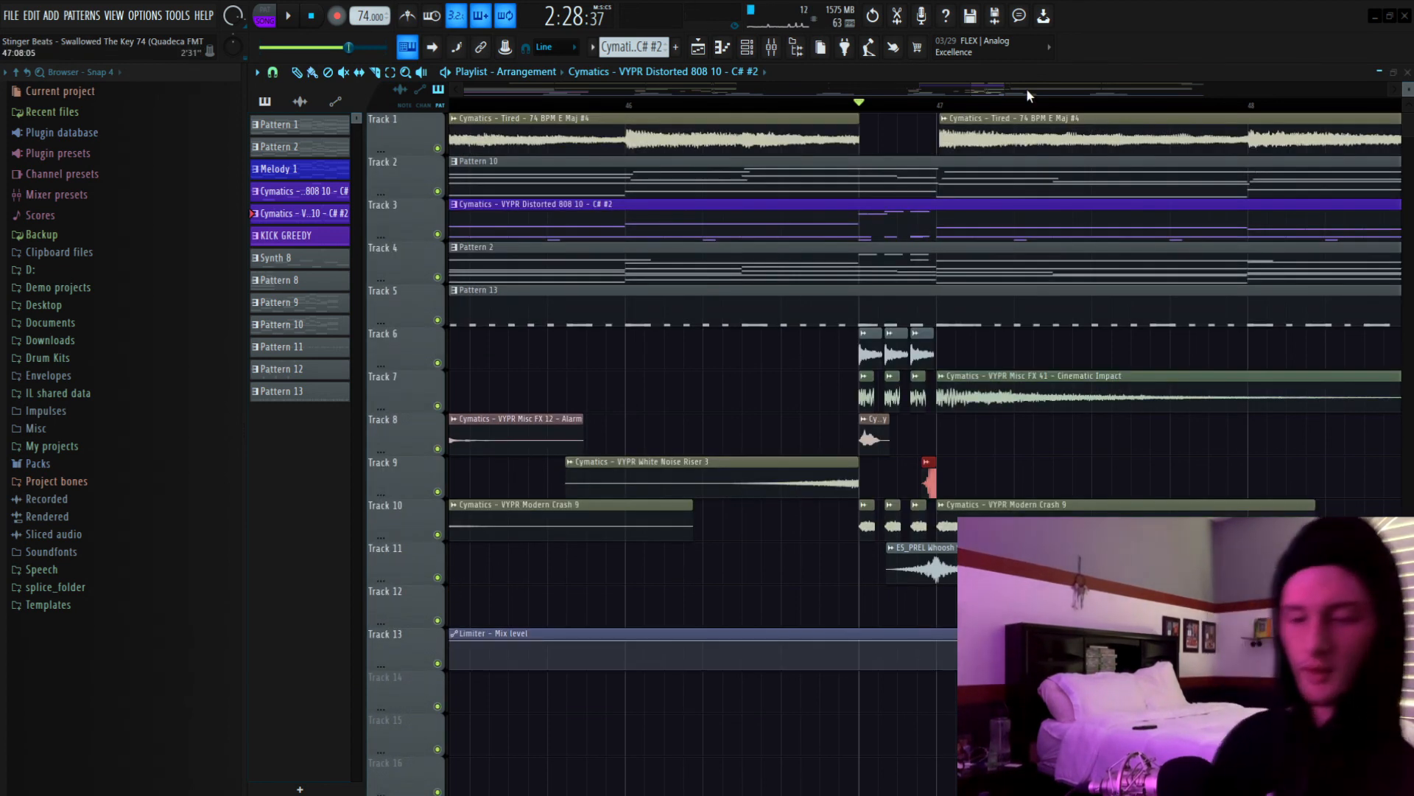
Select the distorted 808 and Pattern 2 clips and play all tracks from shortly before the break ahead of bar 47.
left_click_drag(877, 130, 922, 134)
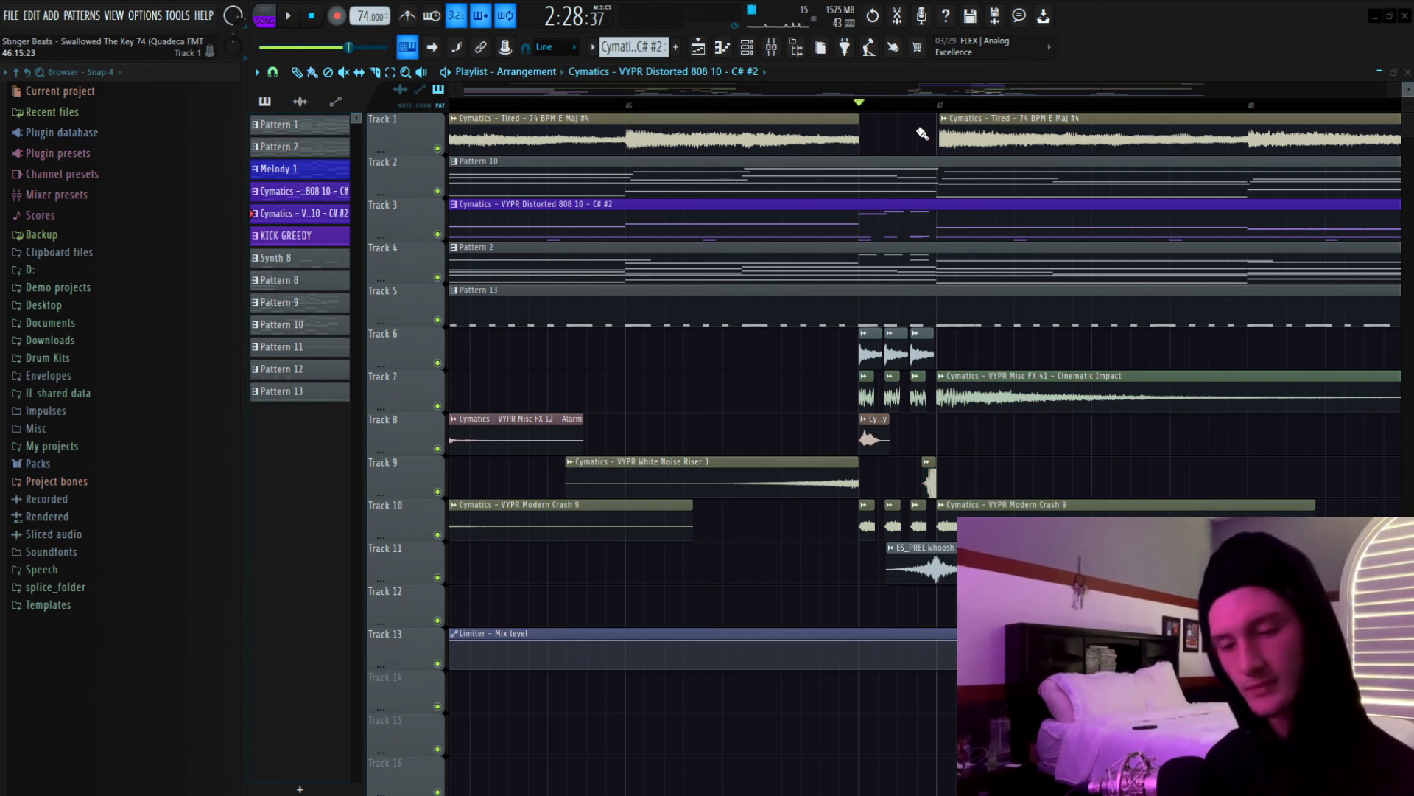
left_click_drag(886, 223, 893, 261)
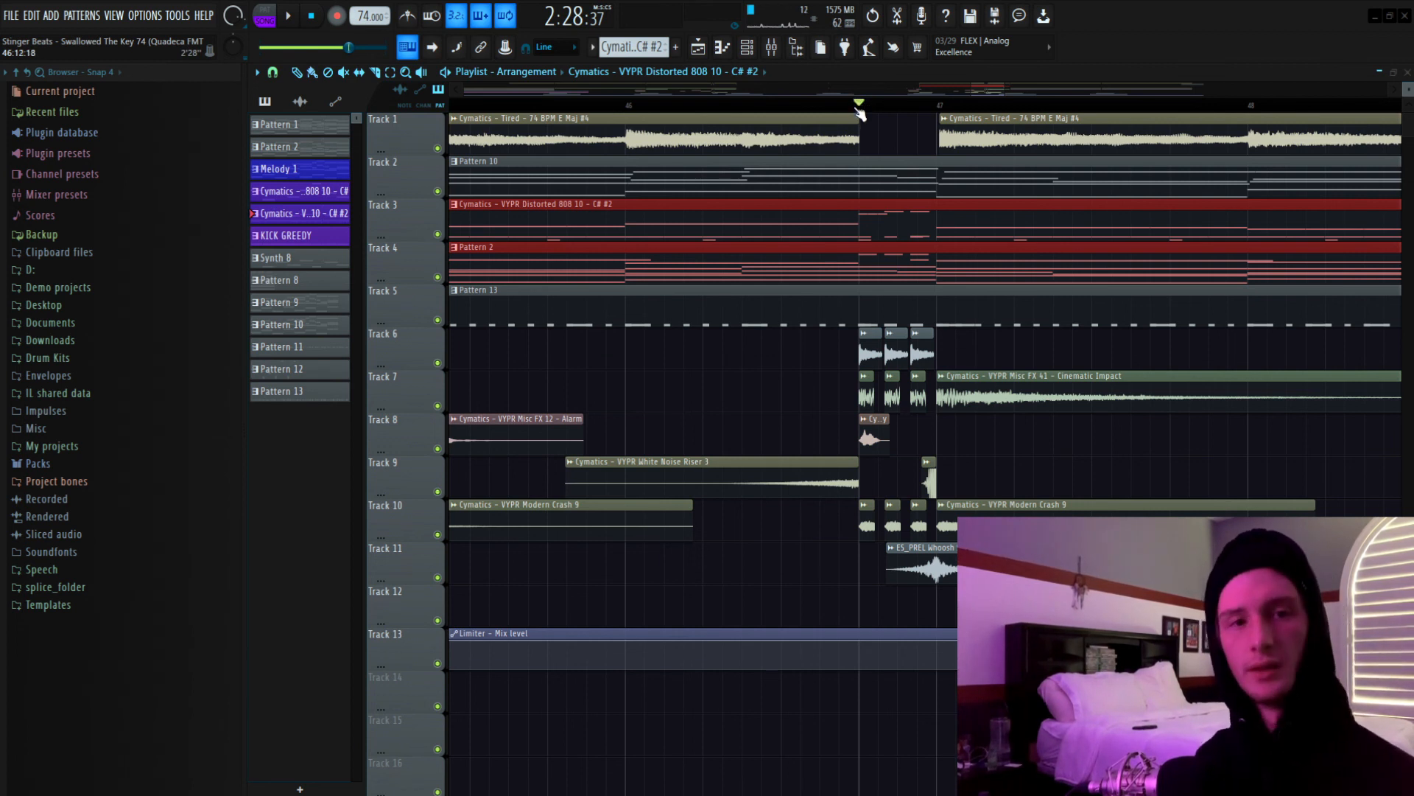
left_click(824, 108)
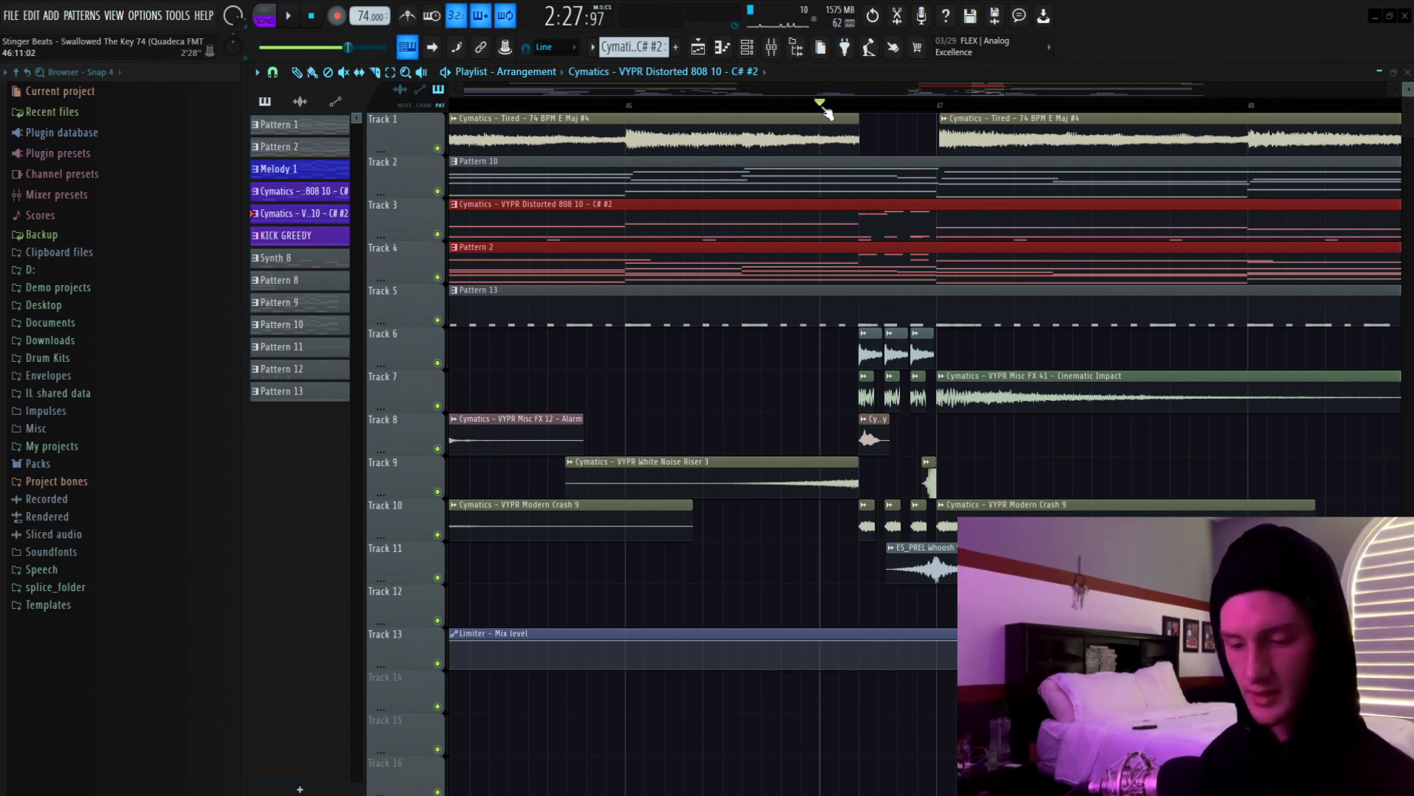
key("space")
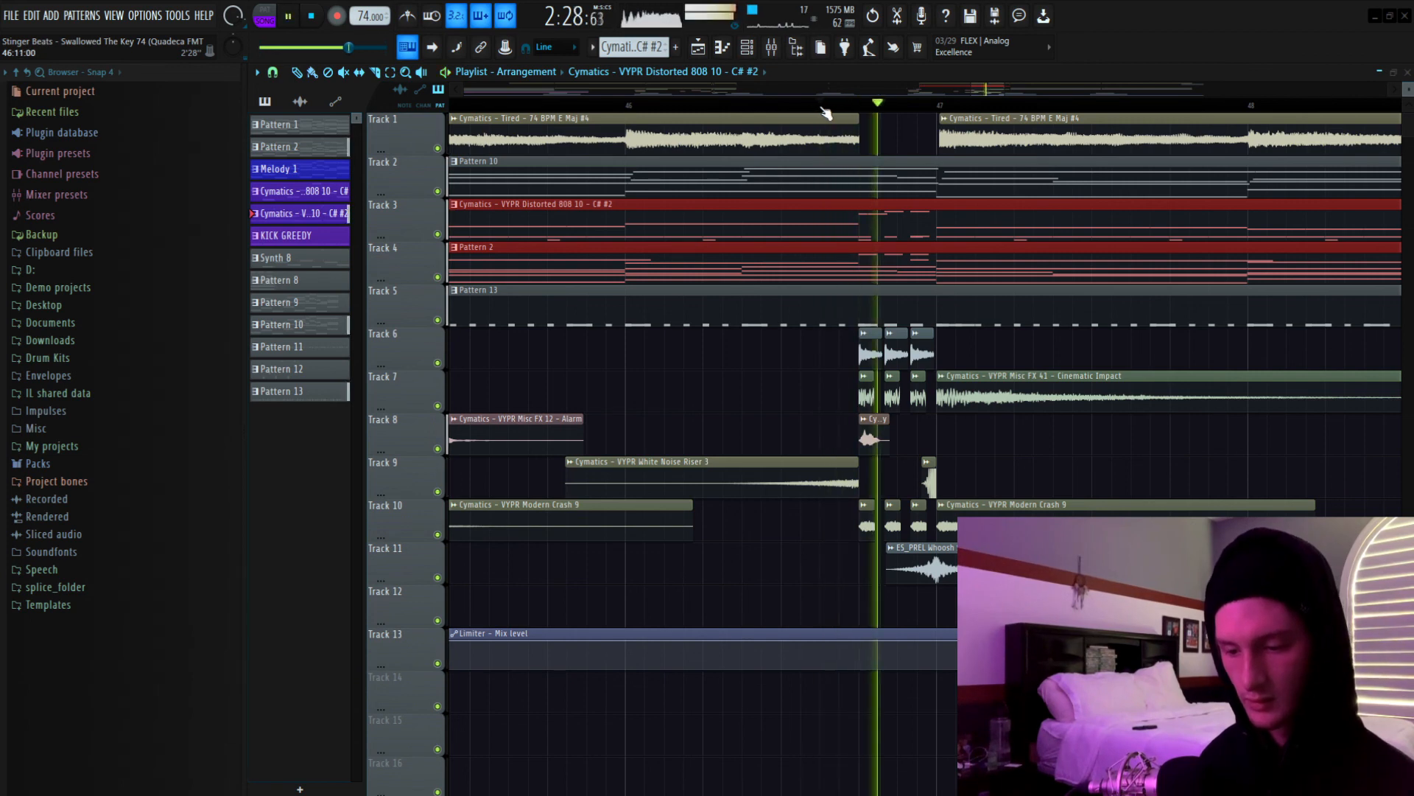
scroll(847, 111, "down", 3)
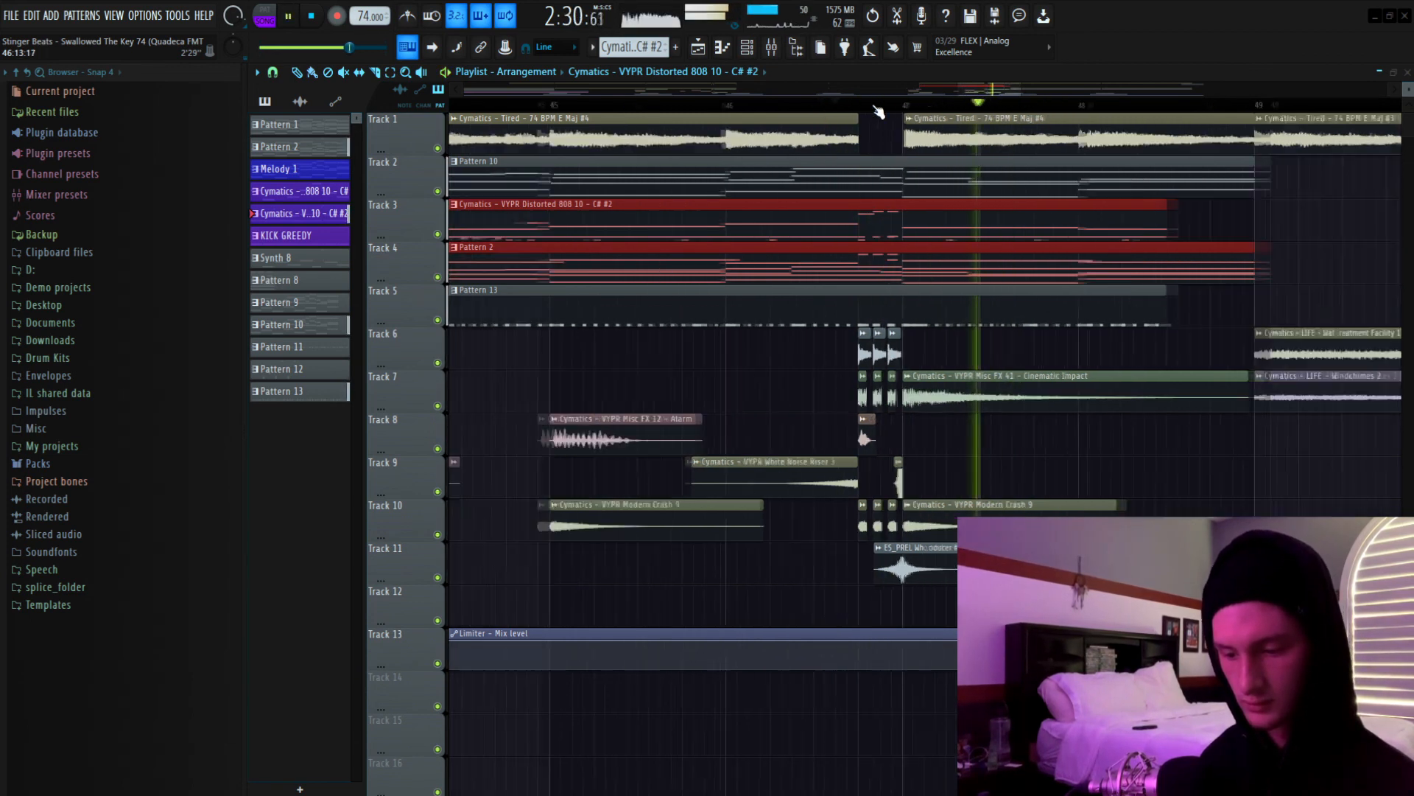
Let all tracks play on past the break into the outro at bar 49 and stop playback.
scroll(878, 110, "down", 2)
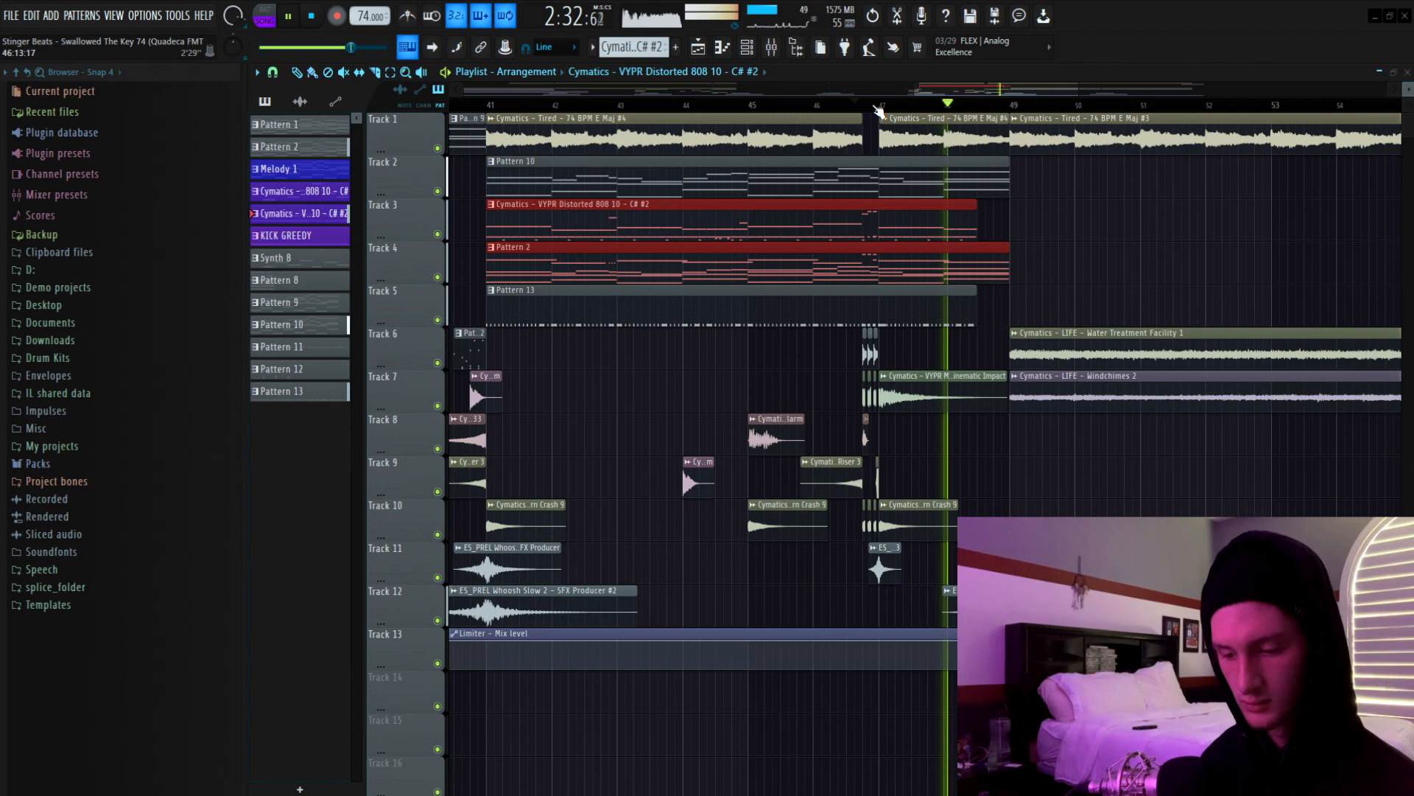
scroll(878, 110, "down", 1)
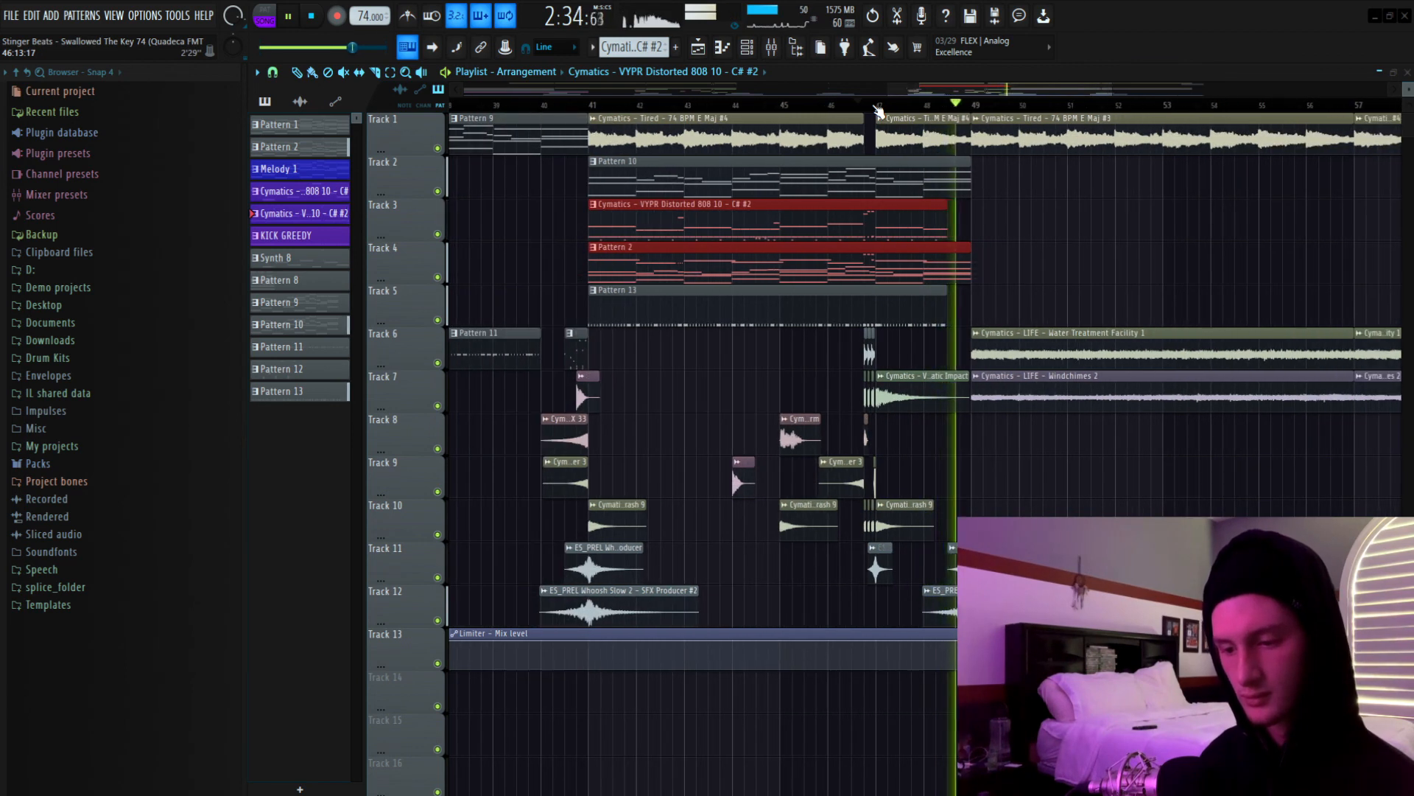
scroll(878, 110, "down", 3)
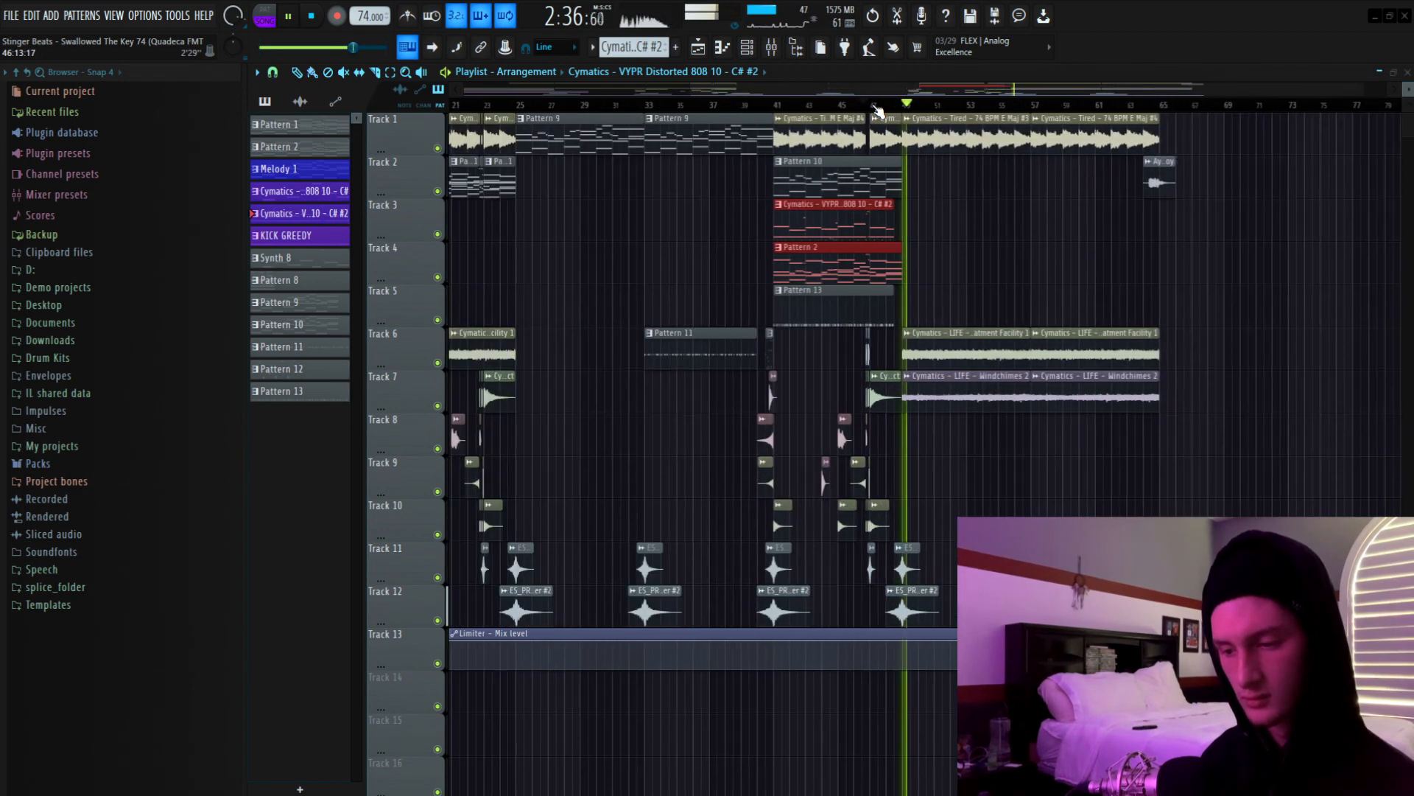
key("space")
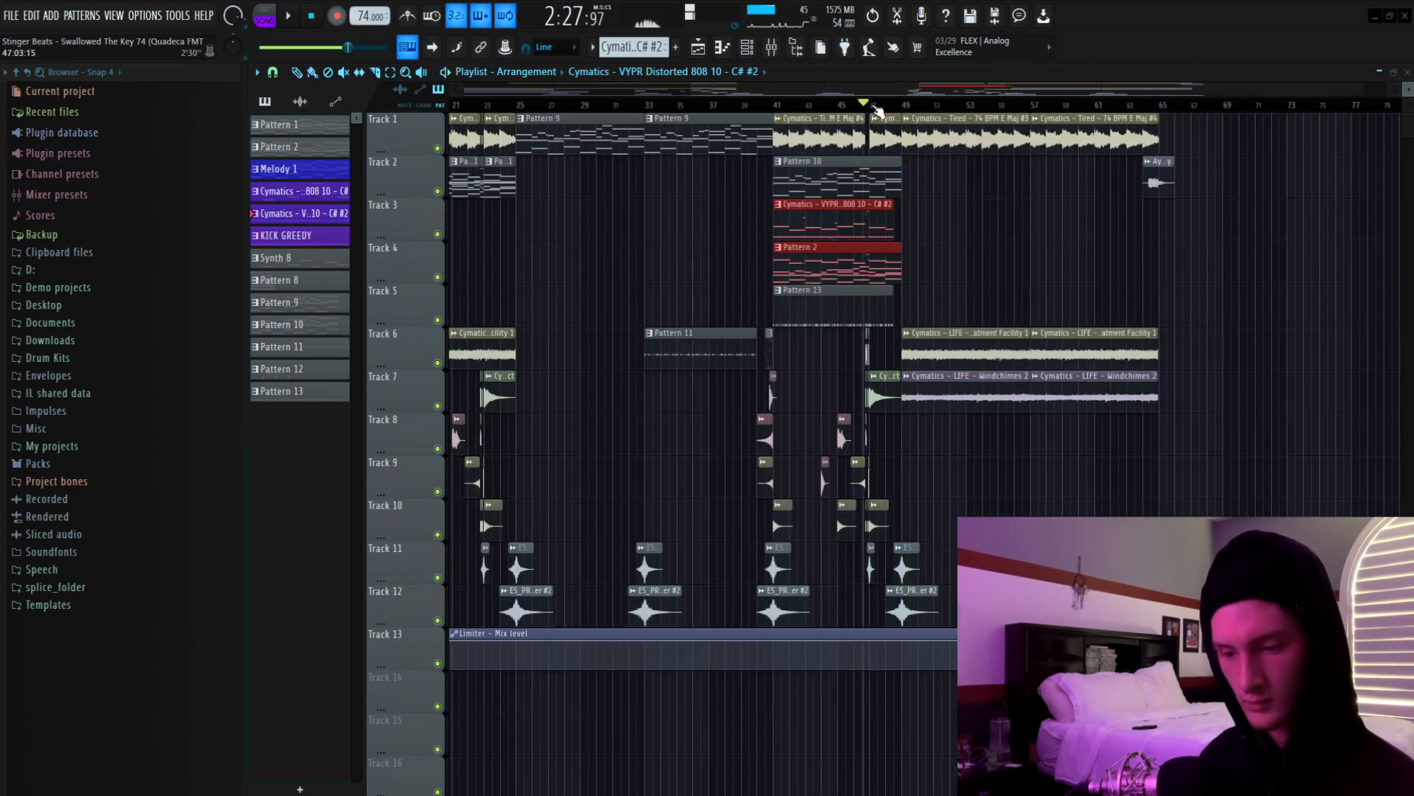
Select each of the outro's two Tired melody clips from bar 49, and the Water Treatment Facility and Windchimes clips on Tracks 6 and 7.
scroll(934, 109, "up", 1)
left_click(936, 129)
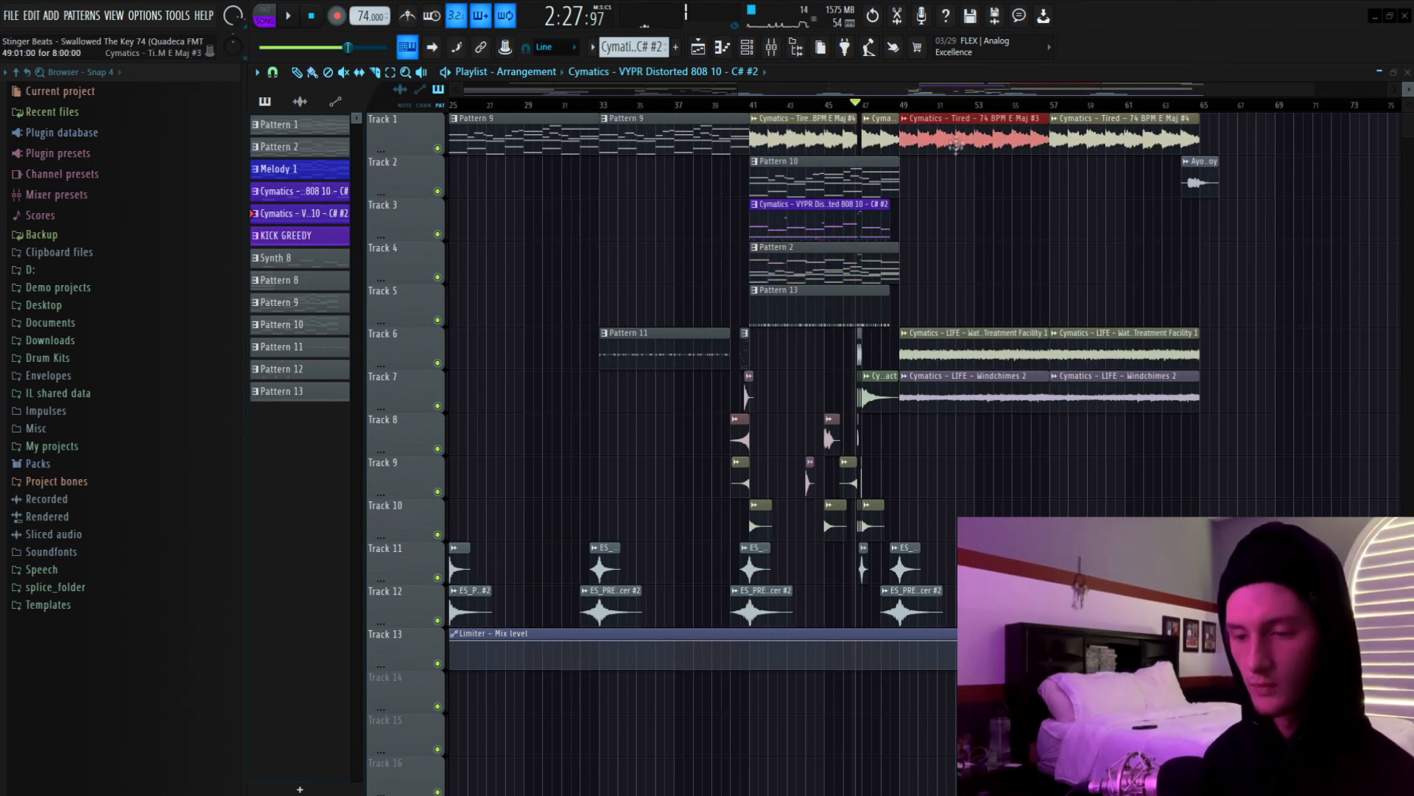
left_click(1129, 147)
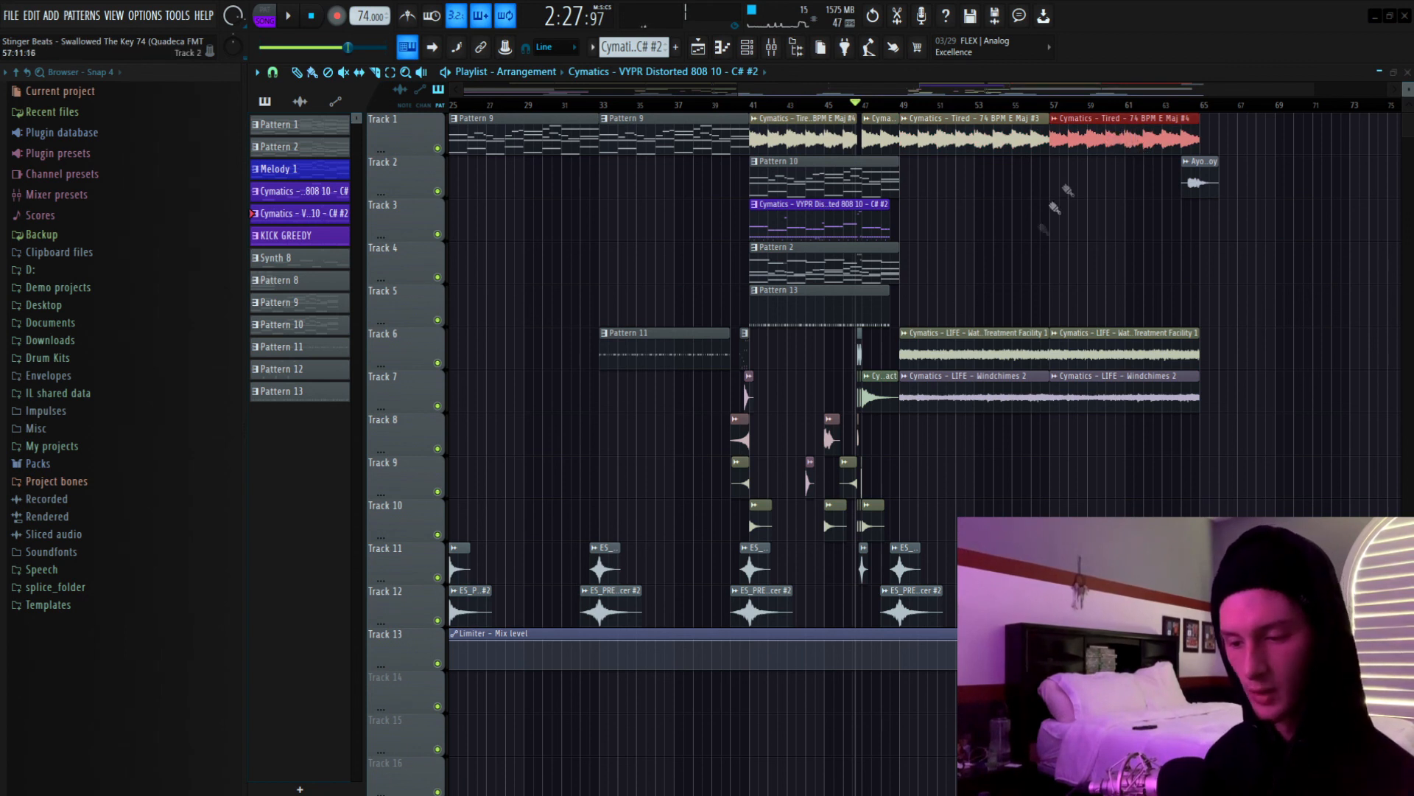
left_click_drag(993, 299, 1291, 423)
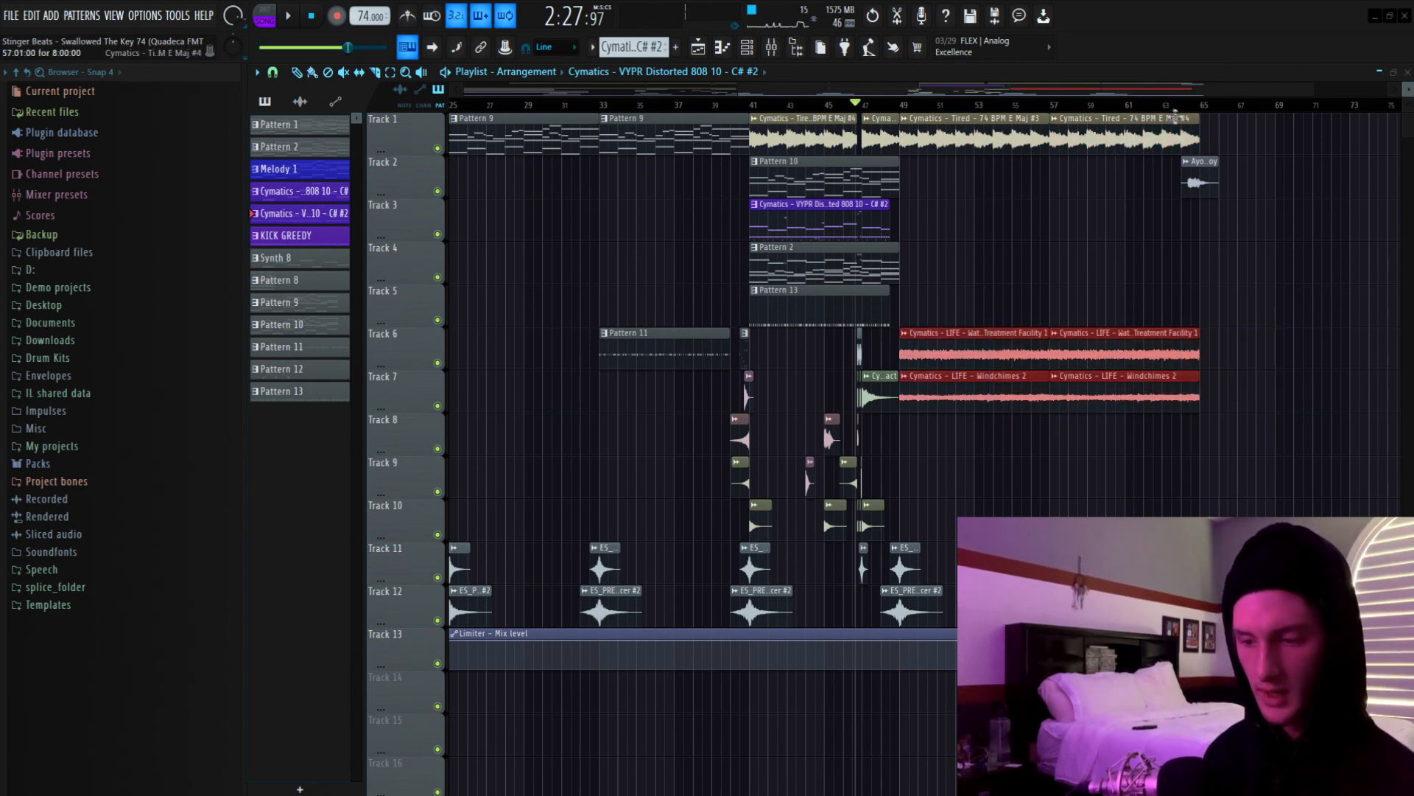